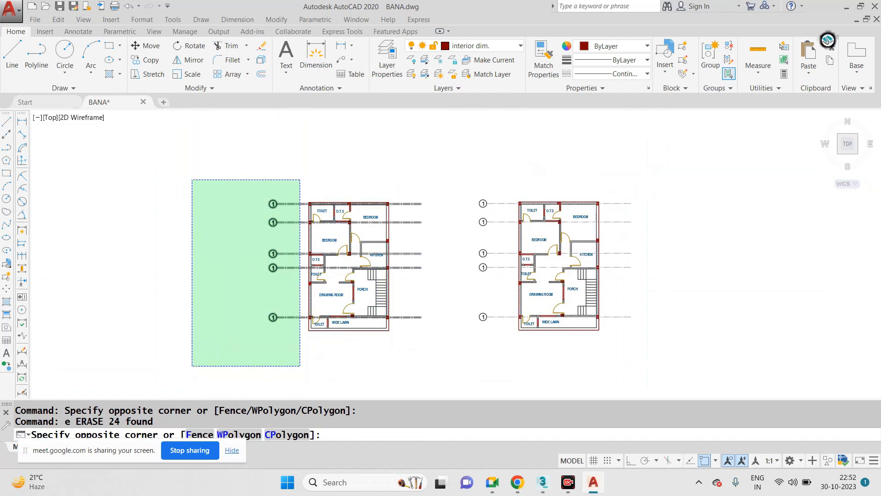
- Erase the grid bubbles and dashed grid lines from the two floor plans
click(503, 177)
click(449, 357)
text(e)
key(space)
key(Escape)
- Move the second floor plan closer to the first one so they stand side by side
click(669, 177)
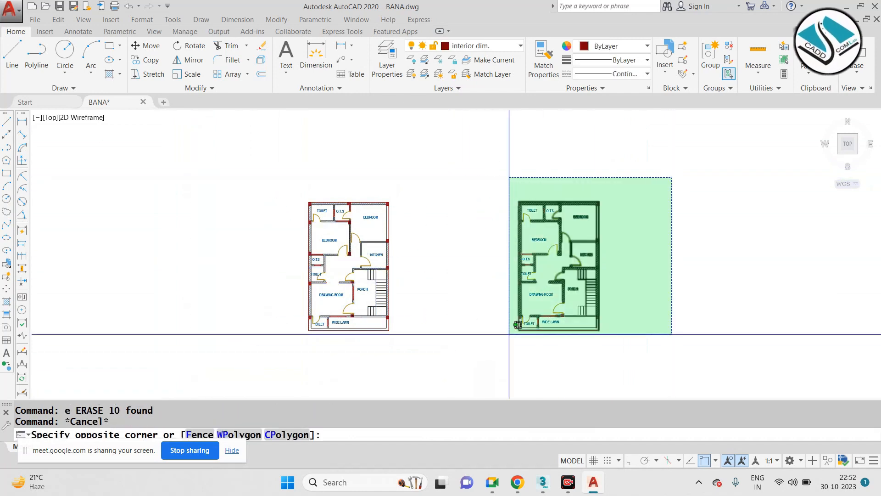
click(508, 354)
text(m)
key(space)
click(538, 335)
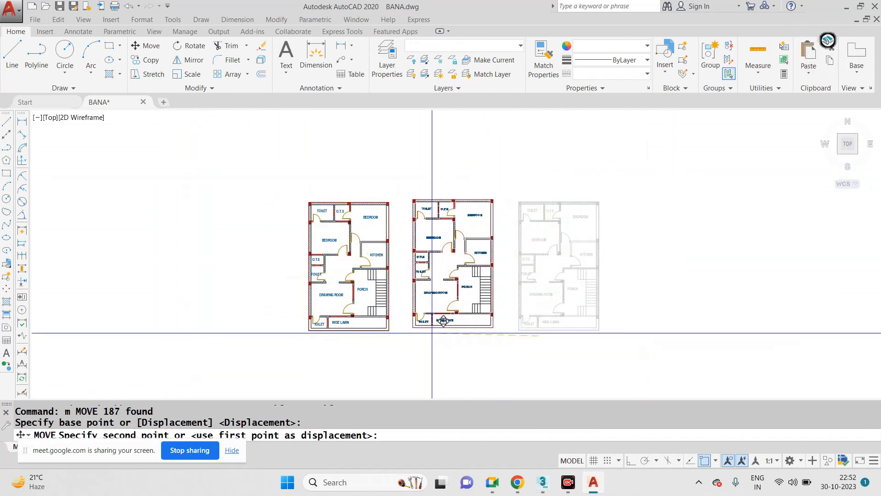
click(431, 333)
key(Escape)
- Examine the two cleaned-up floor plans up close
scroll(319, 252, up, 2)
scroll(346, 200, down, 2)
scroll(518, 220, up, 5)
scroll(441, 195, down, 3)
key(Escape)
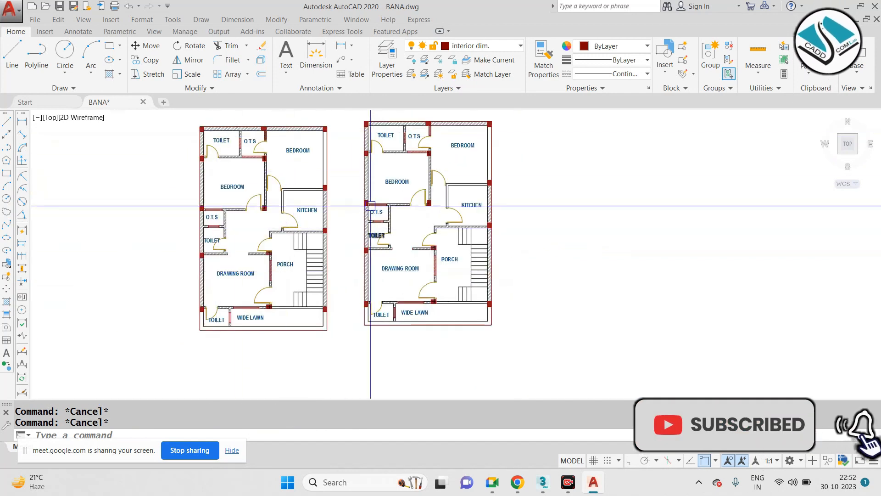
scroll(360, 198, down, 6)
scroll(360, 199, up, 2)
scroll(361, 196, up, 5)
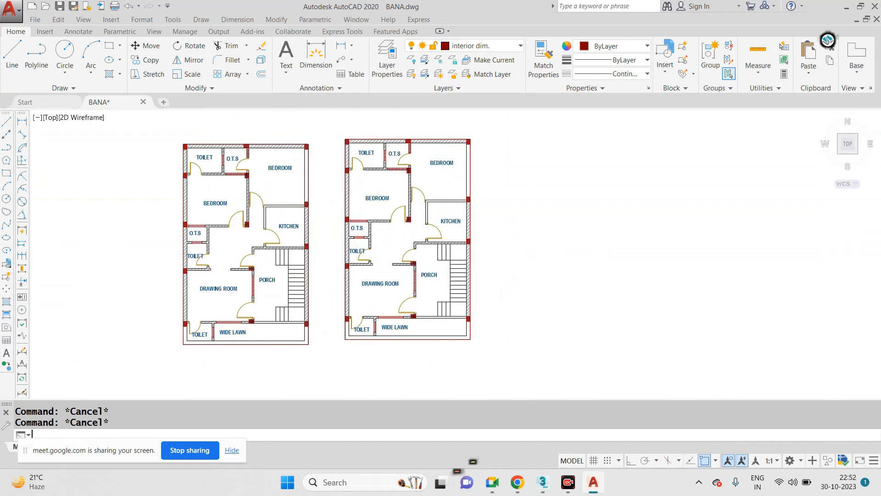
- Start the WBLOCK command and select both floor plans as the objects to write out
text(w)
key(Return)
click(441, 197)
click(496, 121)
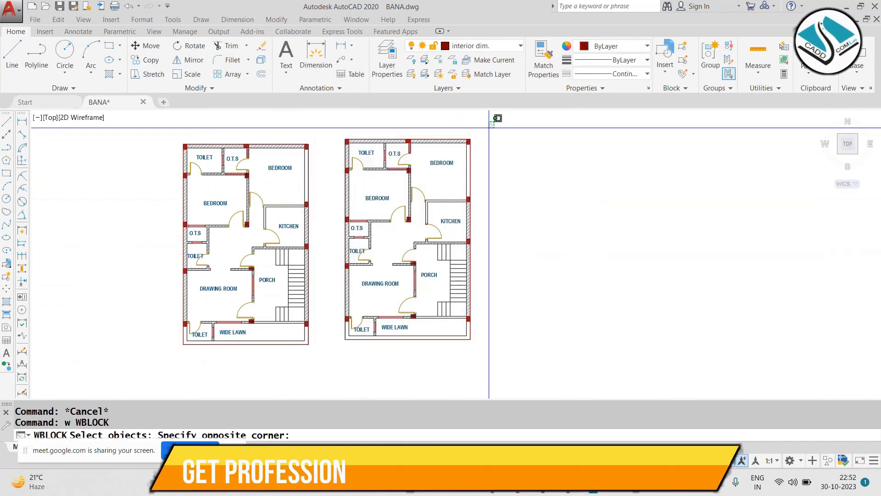
click(112, 374)
key(Return)
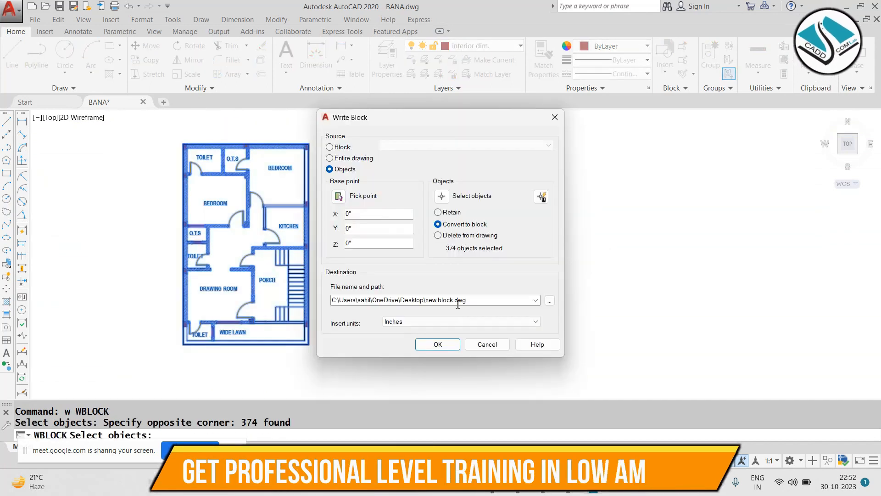
- Write the selected plans to a drawing file named "for max" on the Desktop
click(550, 300)
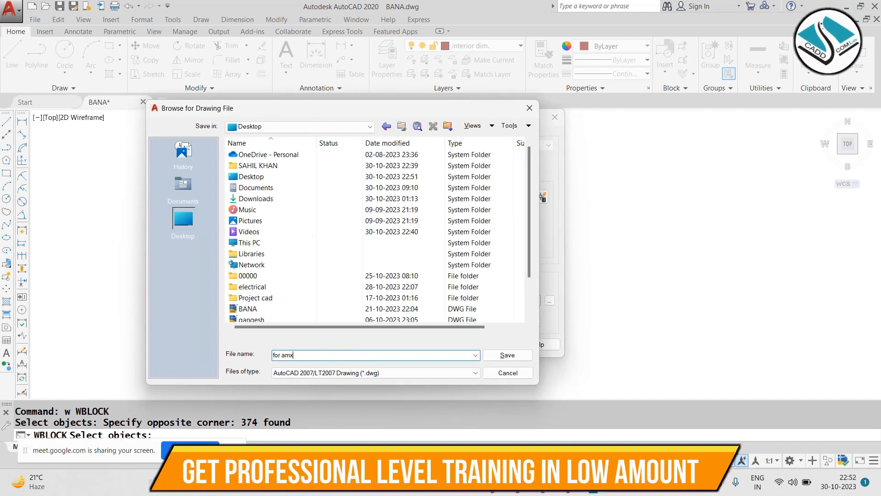
key(ctrl+a)
key(BackSpace)
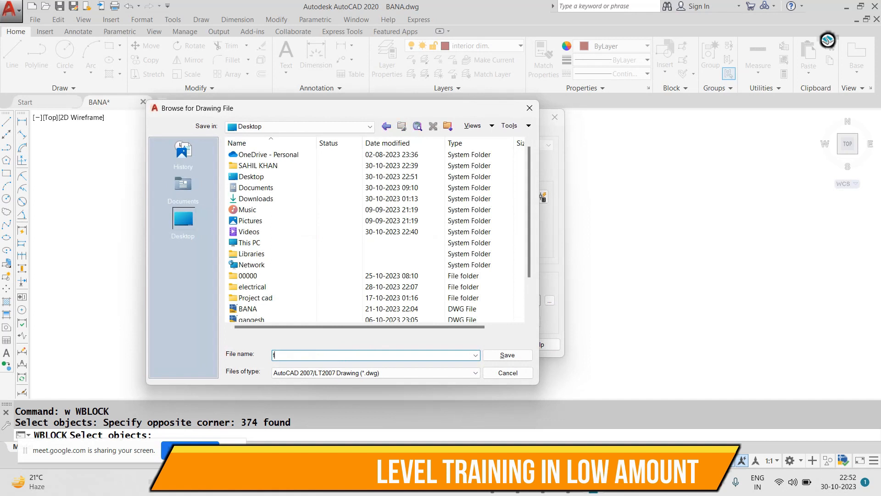
text(for max)
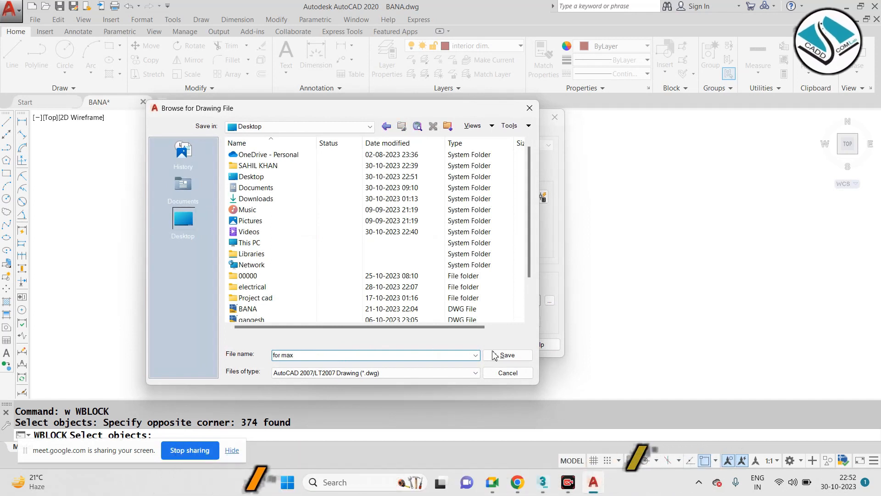
click(507, 355)
click(445, 348)
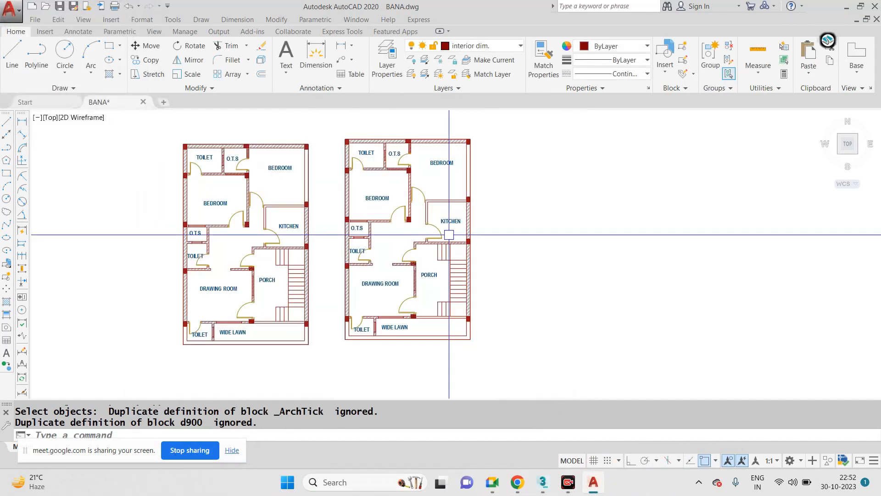
- Close the BANA drawing and switch to 3ds Max
click(143, 102)
click(465, 266)
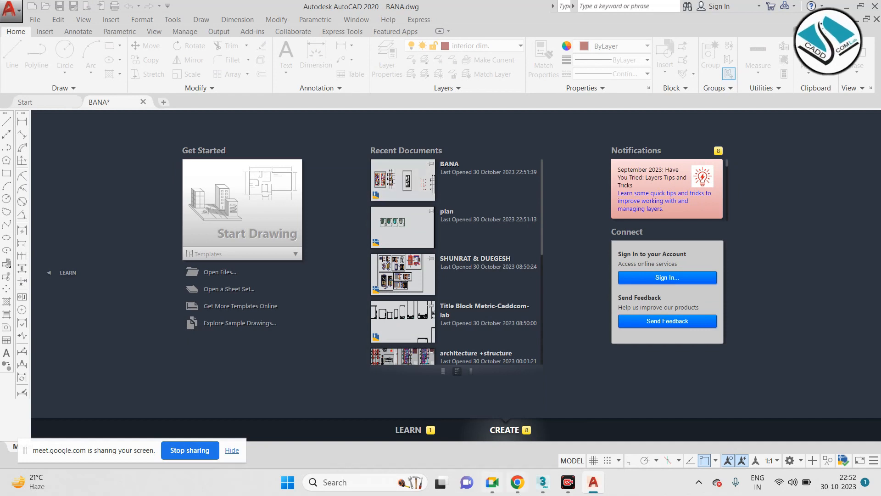
click(537, 486)
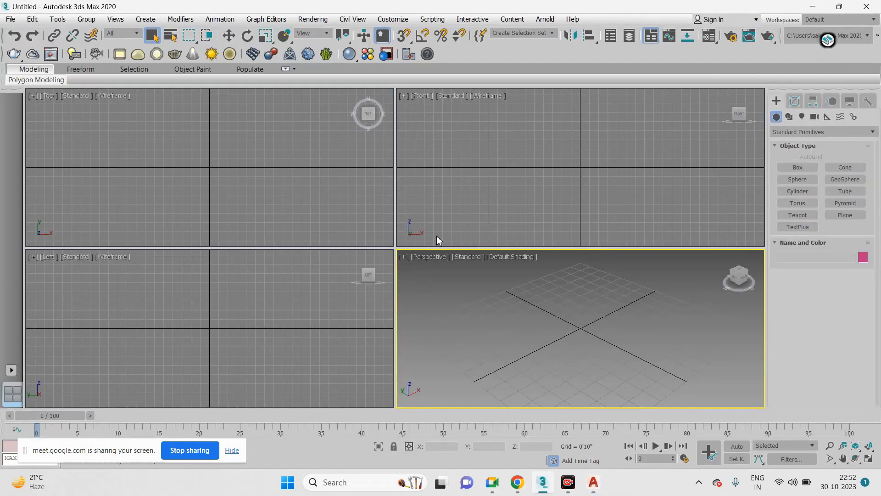
- Maximize the Top viewport
click(439, 147)
click(293, 177)
key(alt+w)
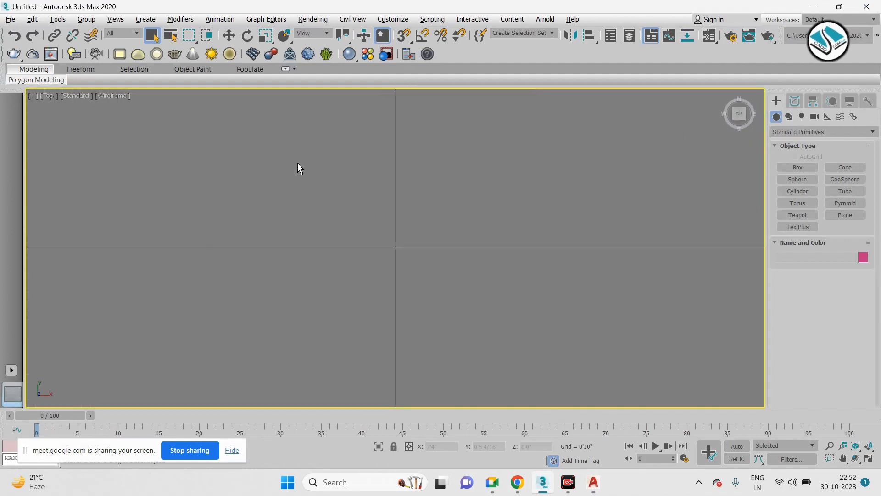
- Import the "for max" DWG file from the Desktop with the default import options
click(3, 18)
mouse_move(78, 166)
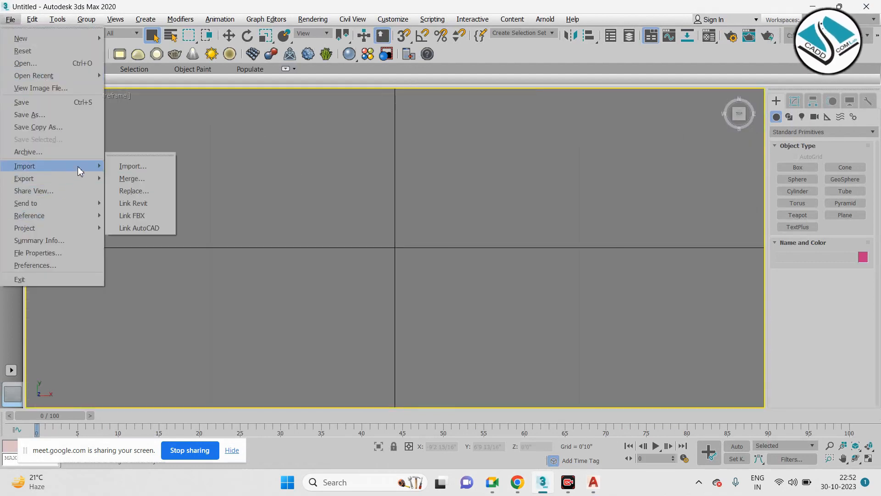
click(163, 170)
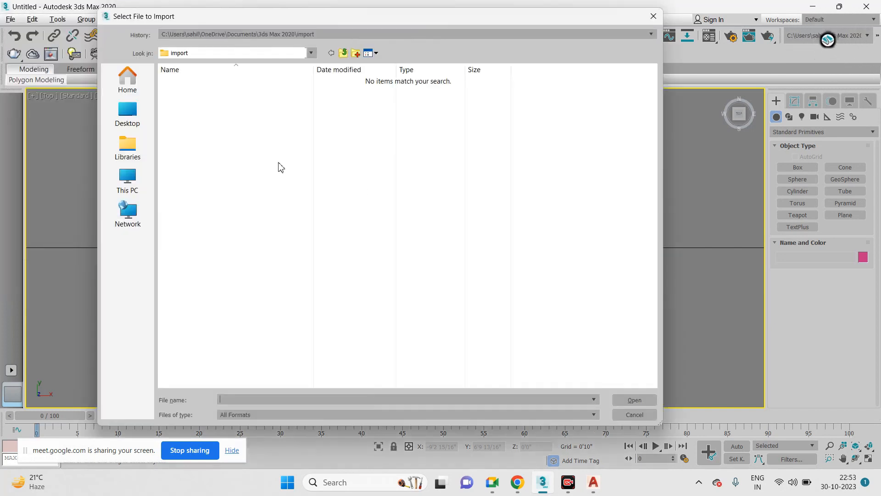
click(137, 122)
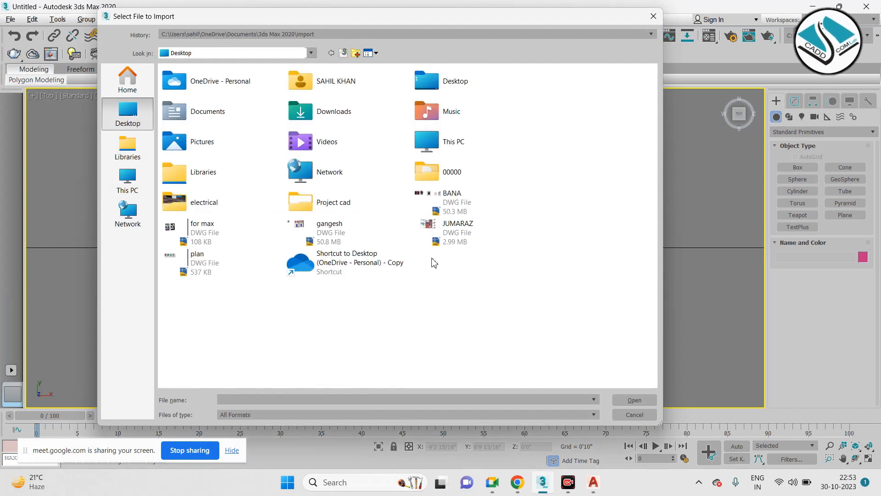
click(201, 234)
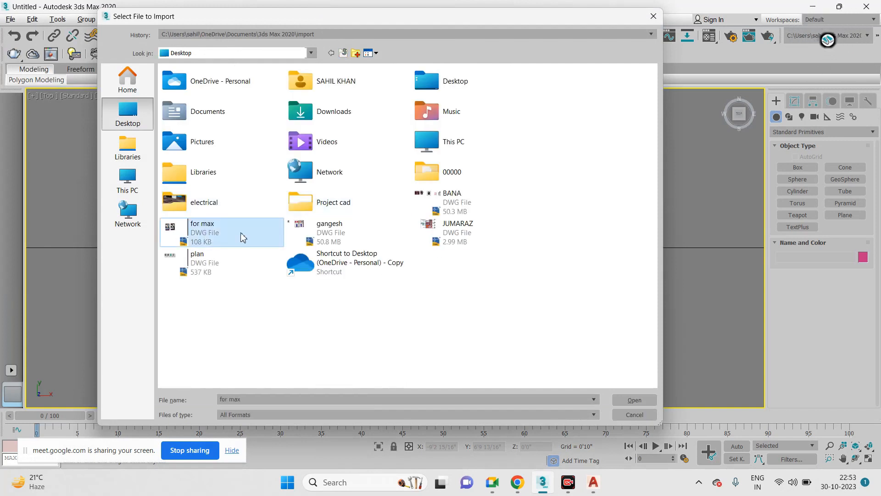
click(635, 400)
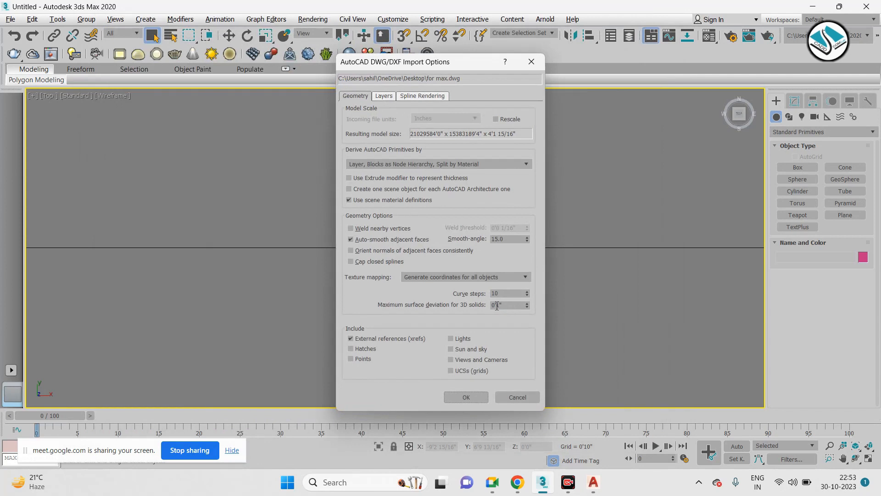
click(481, 401)
- Select all the imported plan linework and move it close to the grid origin
scroll(435, 214, down, 5)
drag(591, 148, 252, 361)
scroll(420, 214, down, 3)
key(w)
scroll(420, 214, down, 4)
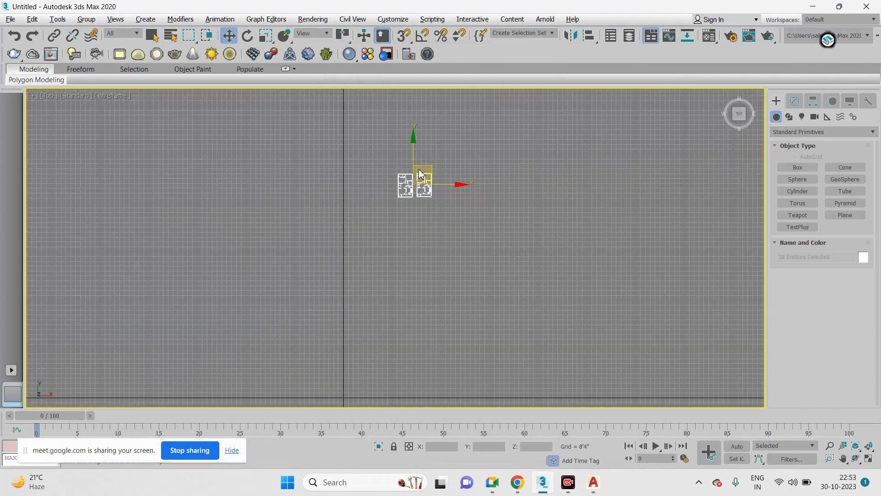
scroll(421, 214, up, 2)
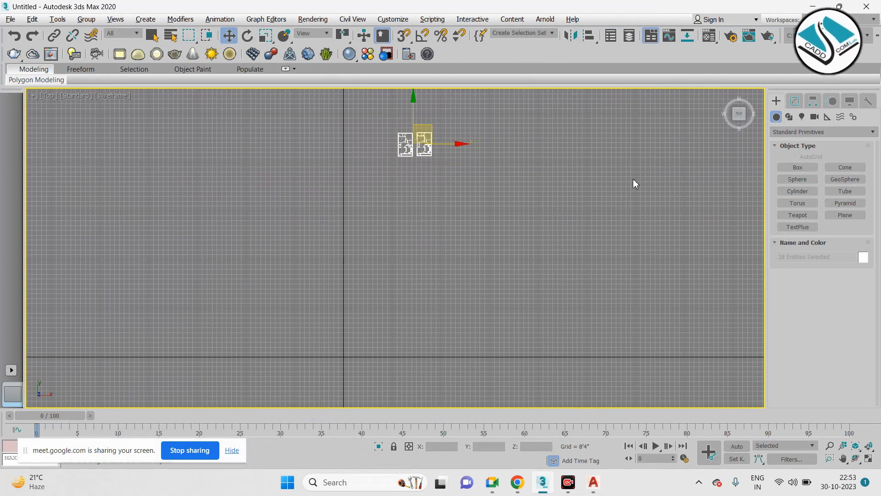
drag(503, 103, 365, 167)
drag(434, 123, 375, 331)
scroll(350, 360, up, 5)
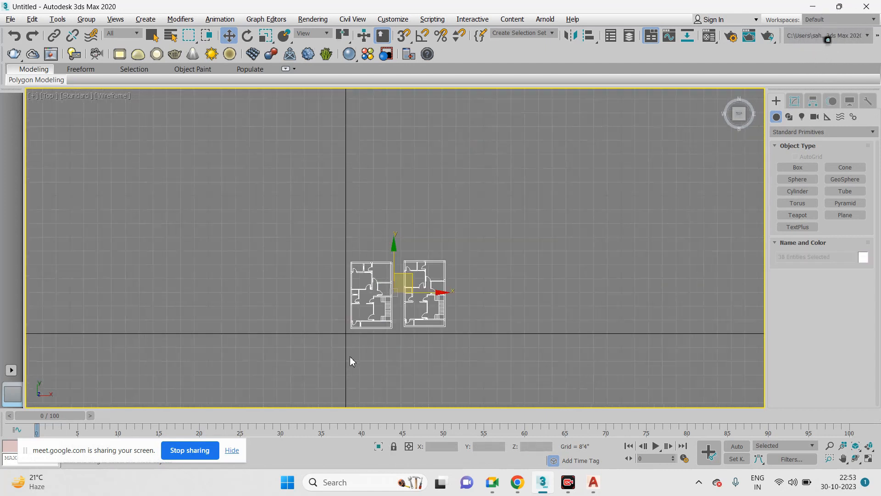
- Select all the plan objects and set their object color to white, then deselect them
click(379, 197)
scroll(277, 139, up, 2)
scroll(378, 168, down, 5)
key(ctrl+a)
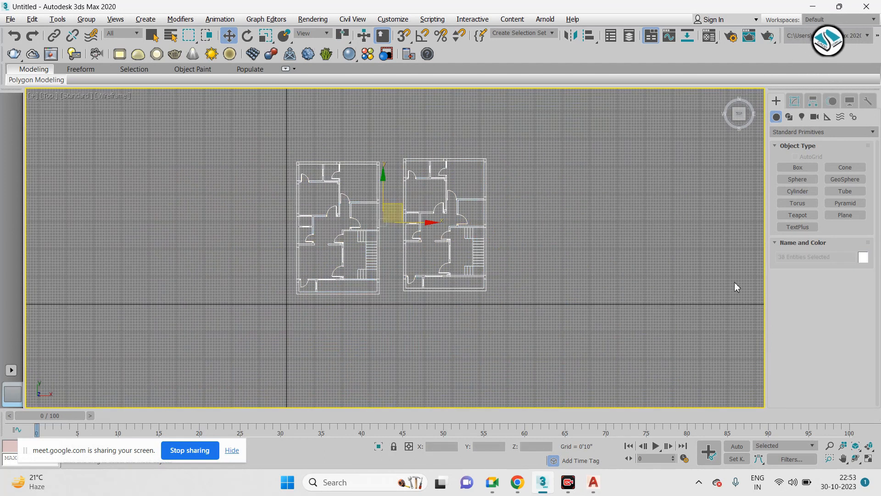
click(864, 258)
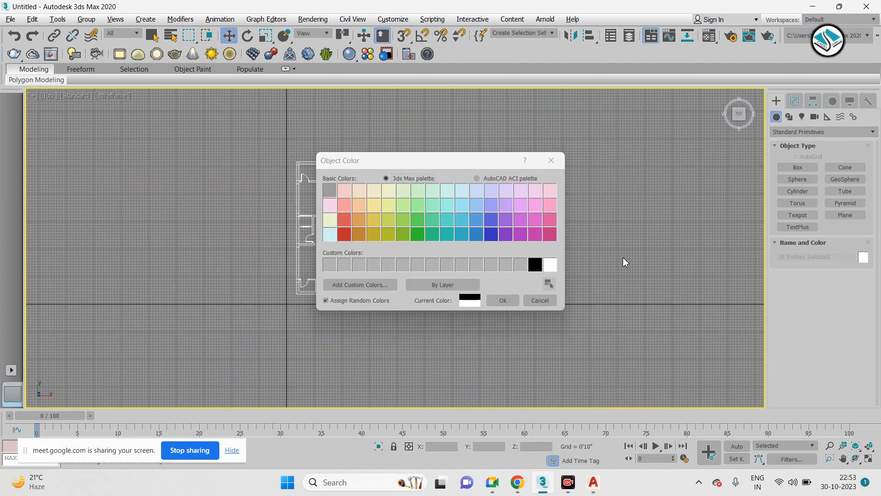
click(549, 268)
click(503, 301)
click(603, 329)
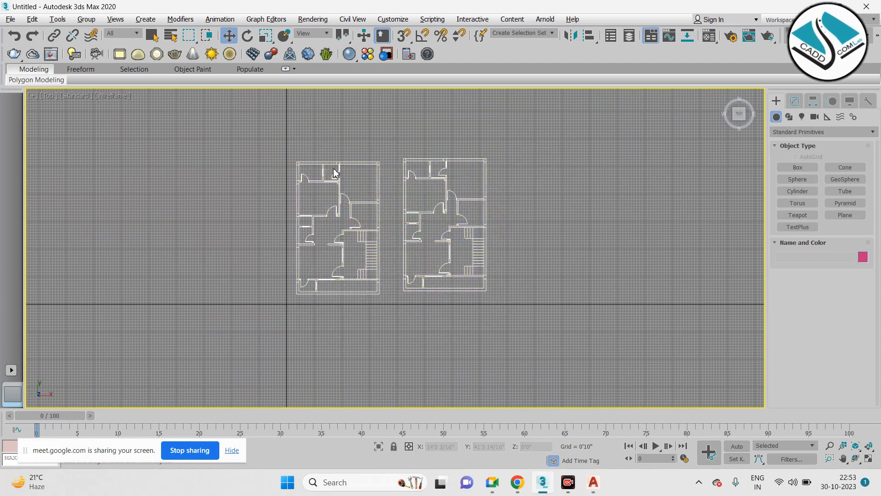
scroll(332, 170, up, 3)
scroll(388, 170, down, 3)
scroll(389, 170, up, 1)
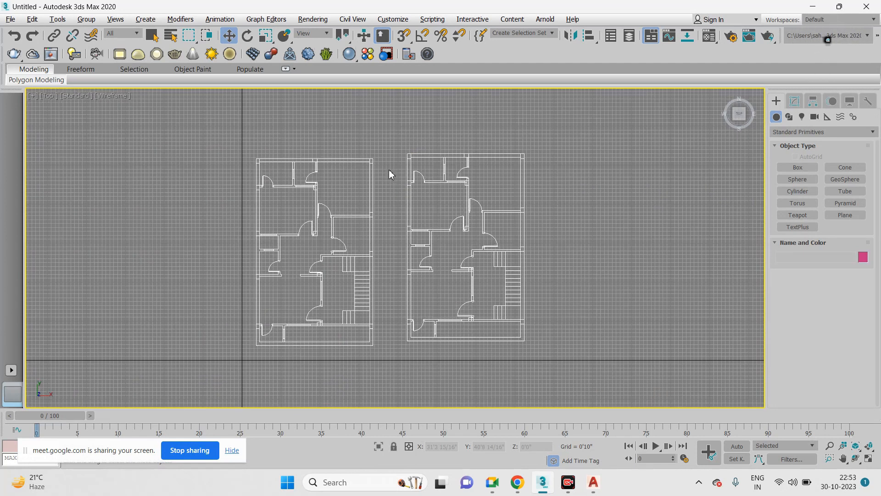
drag(410, 360, 407, 349)
click(550, 277)
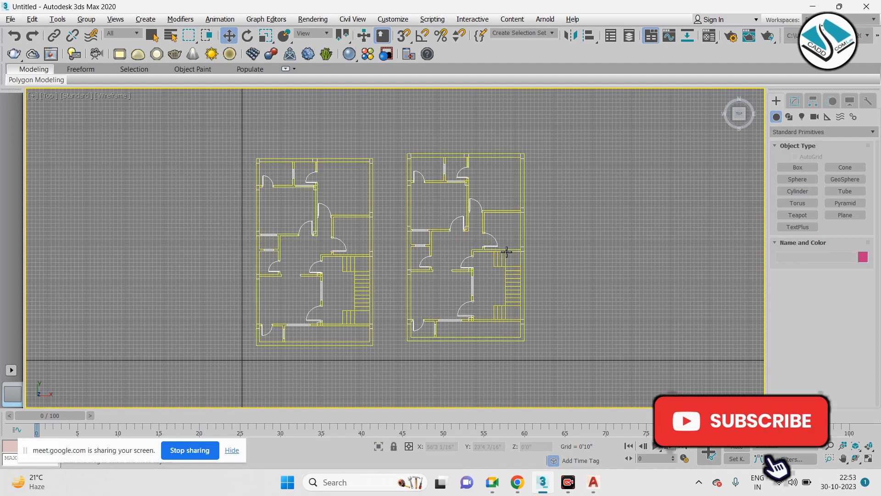
- Check the system unit scale in the units setup and close it without changes
click(393, 19)
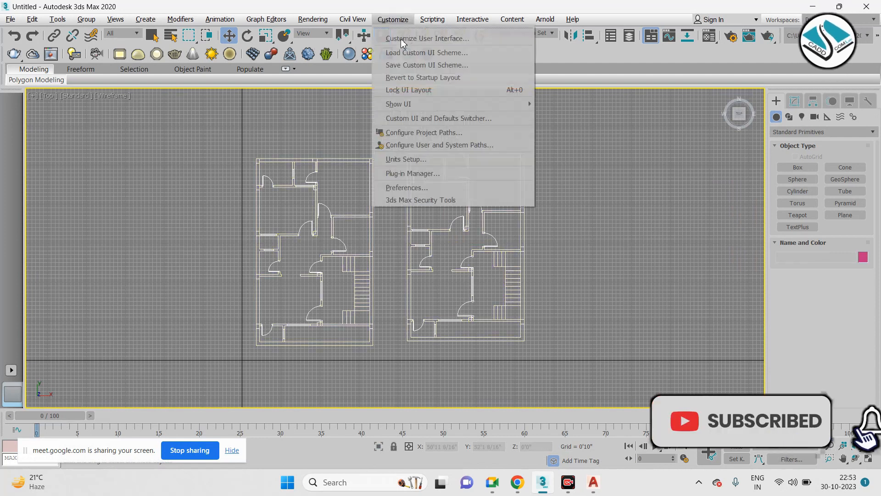
click(454, 157)
click(461, 146)
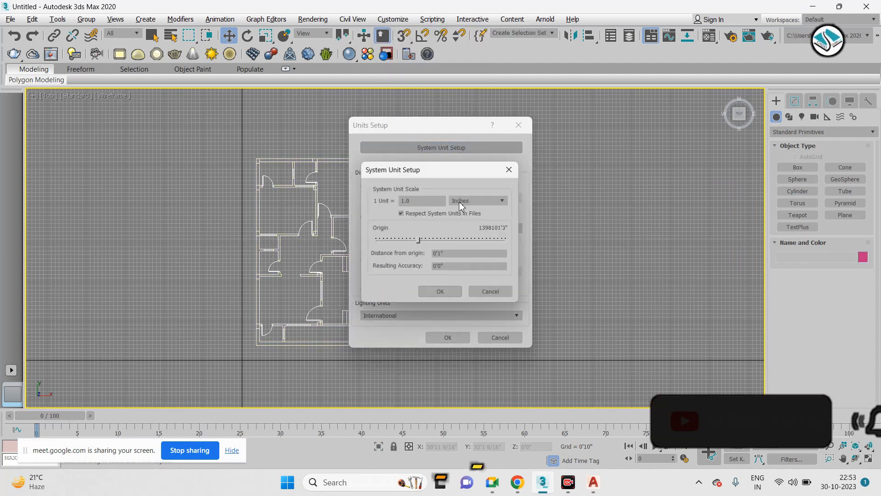
click(511, 169)
click(519, 125)
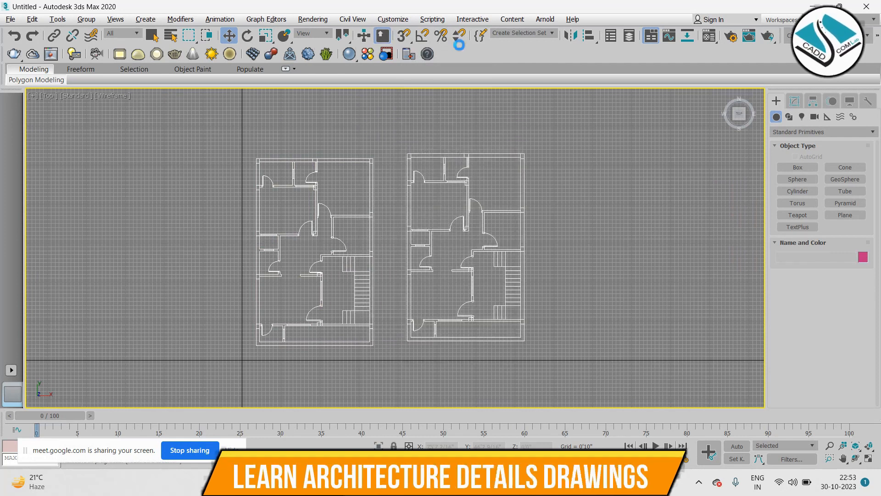
- Turn on snapping and review the enabled snap types in the grid and snap settings
right_click(404, 37)
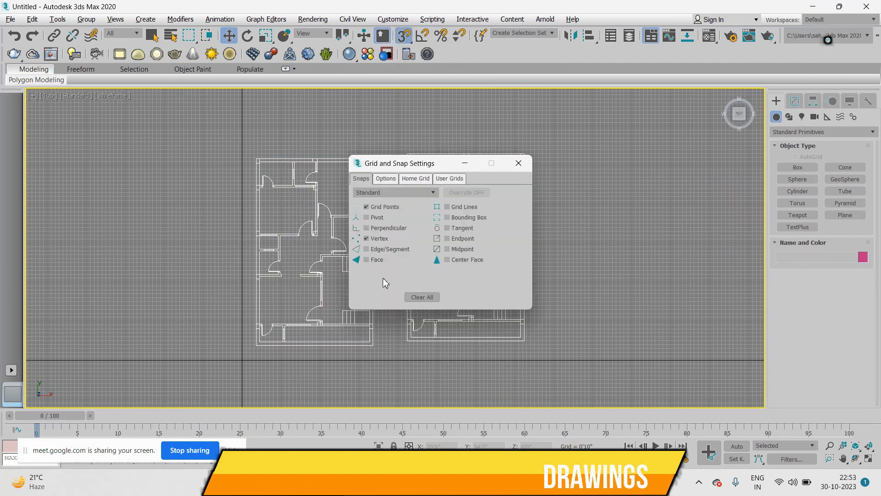
click(519, 163)
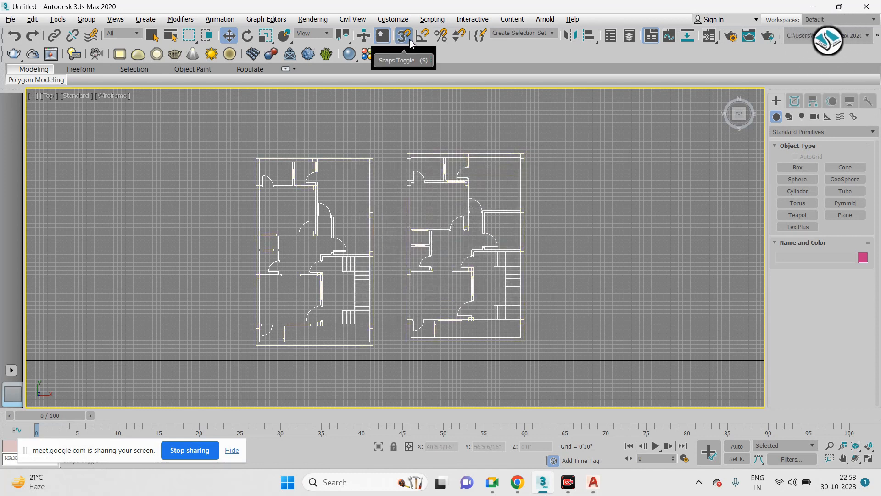
- Start an AEC Extended Wall with a width of 0'9" and a height of 11'0"
scroll(266, 137, up, 5)
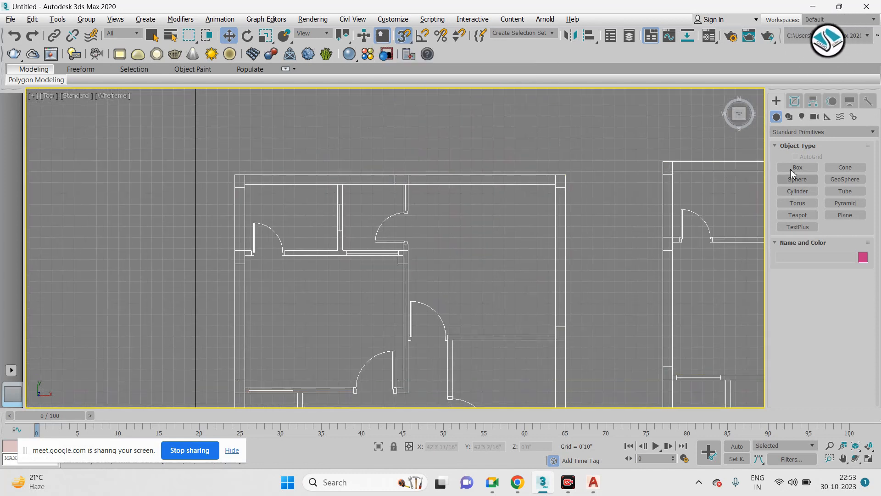
click(814, 132)
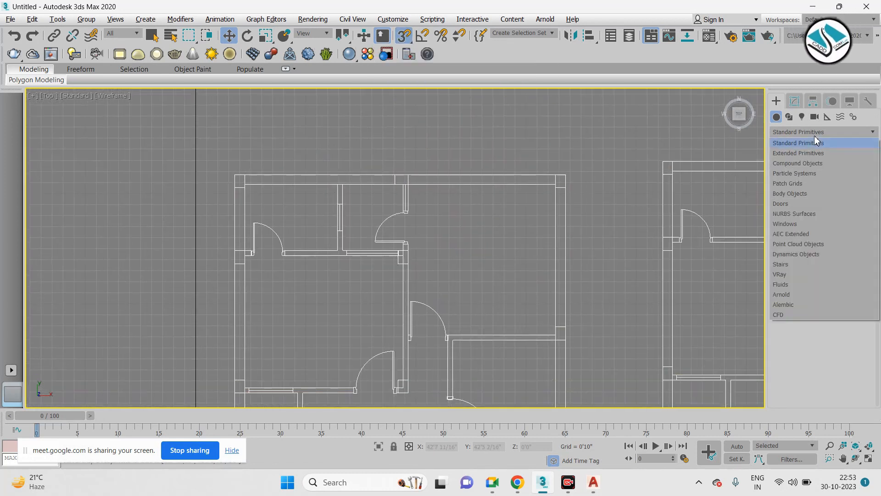
click(796, 234)
click(808, 179)
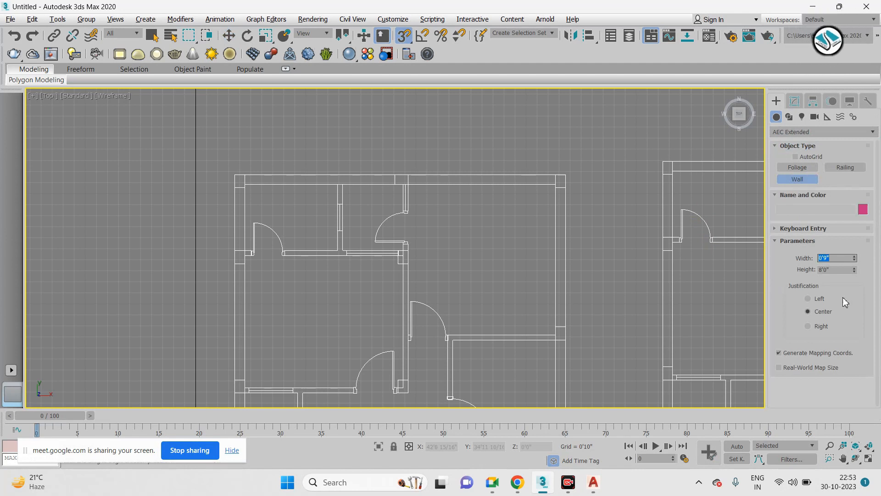
text(11)
key(Return)
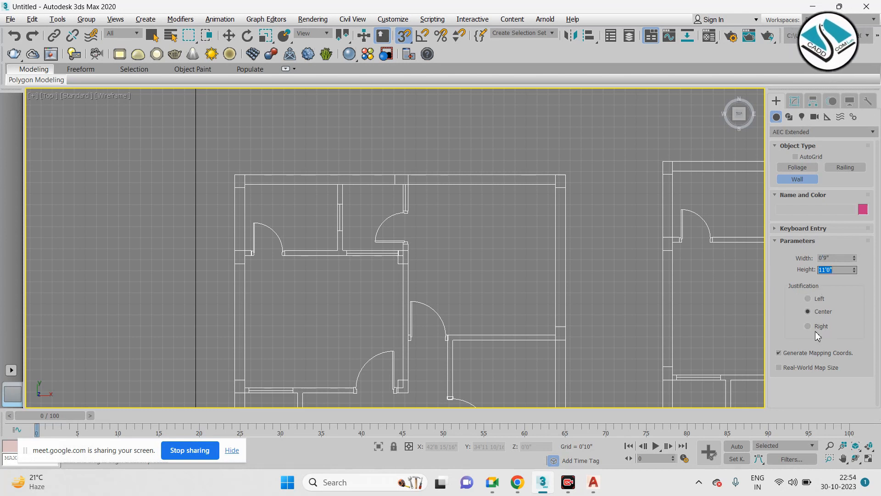
click(234, 175)
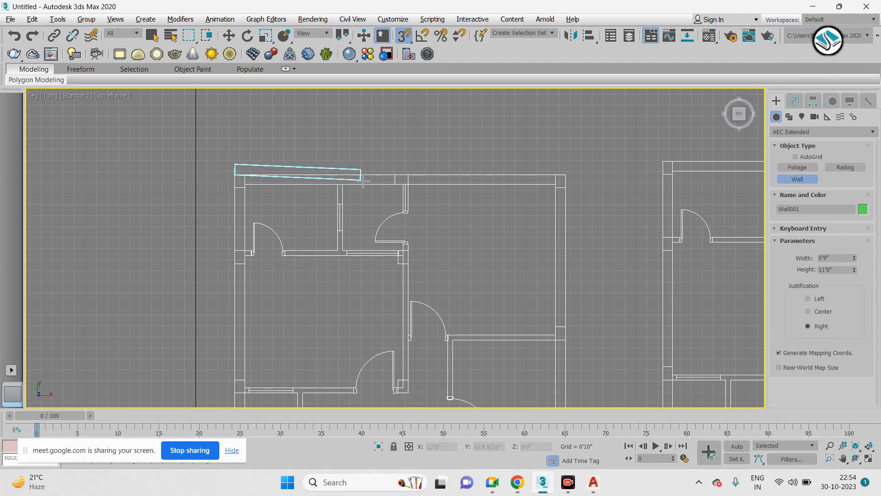
scroll(228, 174, up, 3)
scroll(251, 172, up, 2)
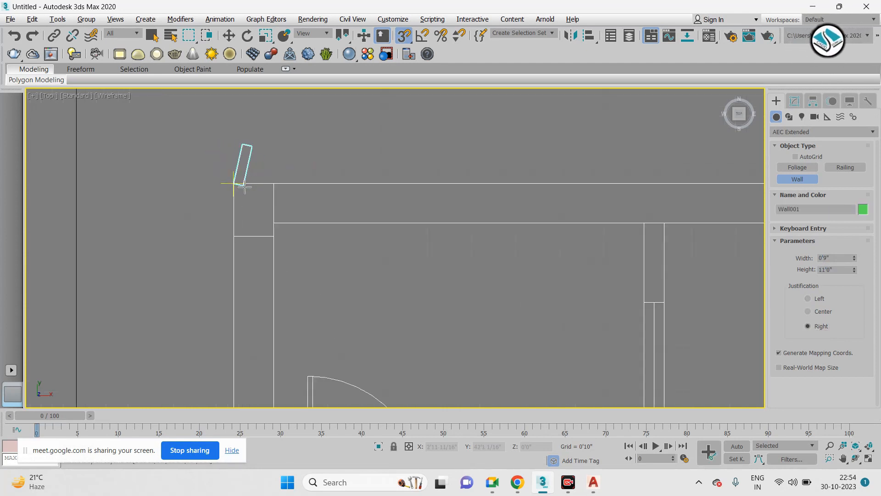
right_click(344, 187)
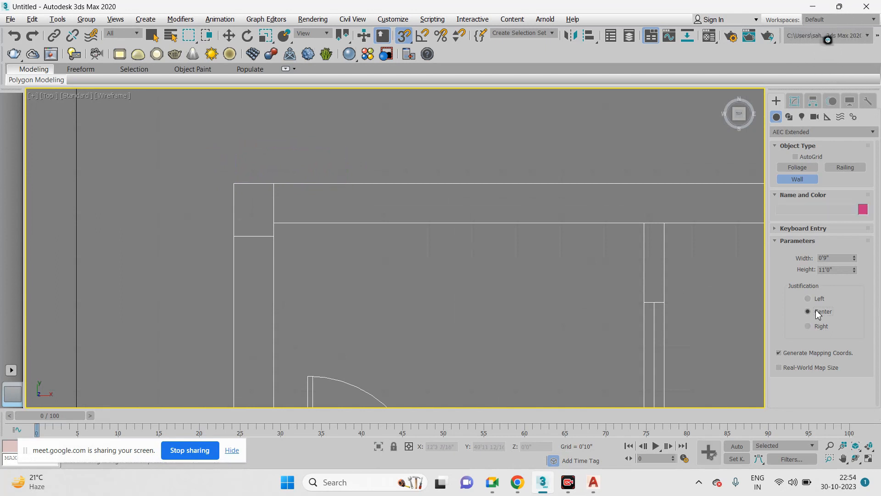
click(241, 180)
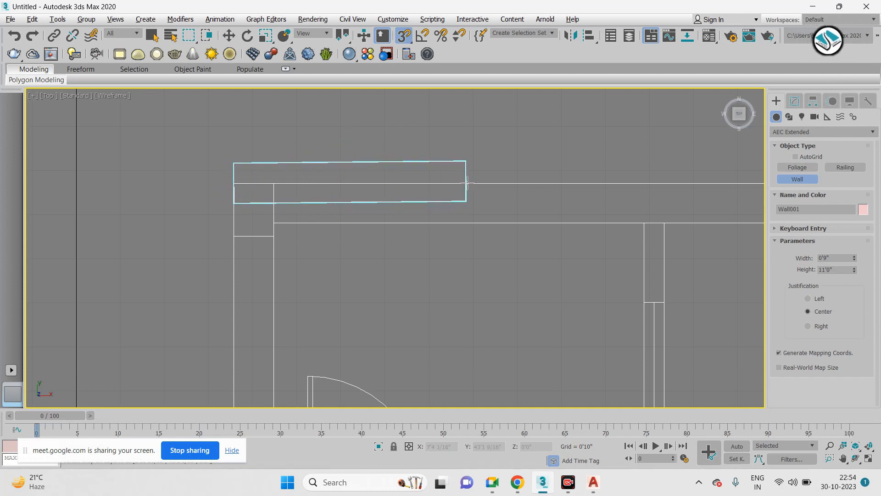
right_click(468, 183)
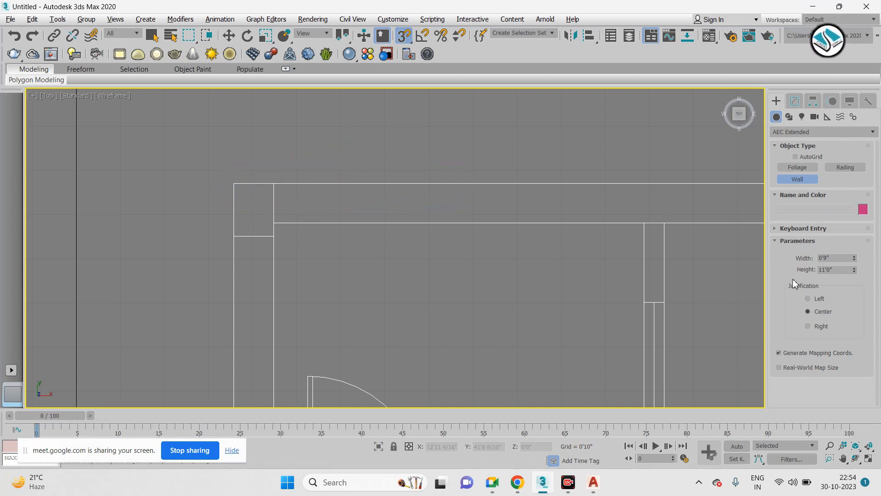
- Use Left justification and draw the exterior wall along the plan's upper edge, from outer corner to outer corner
click(231, 186)
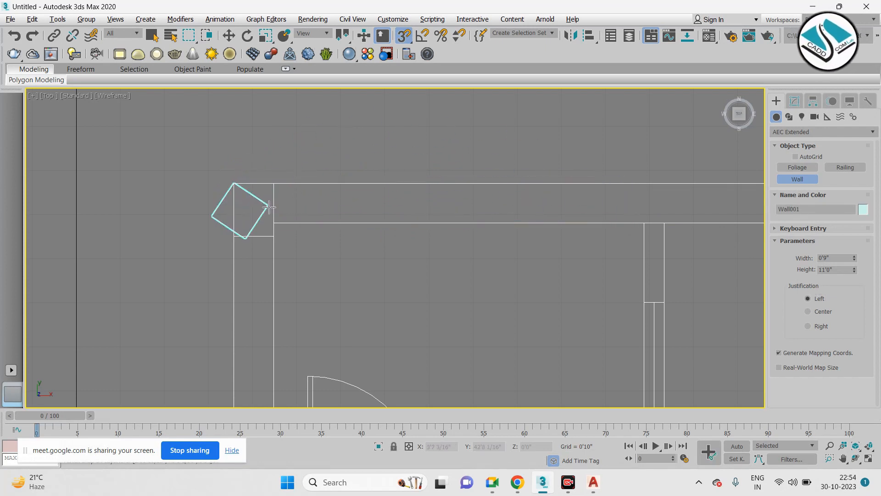
scroll(253, 165, down, 3)
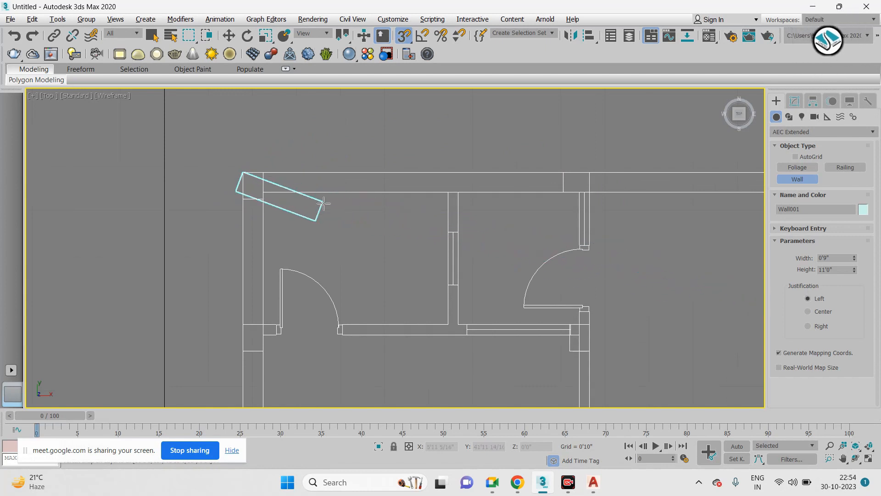
scroll(348, 198, down, 2)
scroll(400, 183, up, 3)
right_click(356, 191)
scroll(356, 191, down, 2)
middle_drag(481, 213, 439, 211)
scroll(439, 211, up, 2)
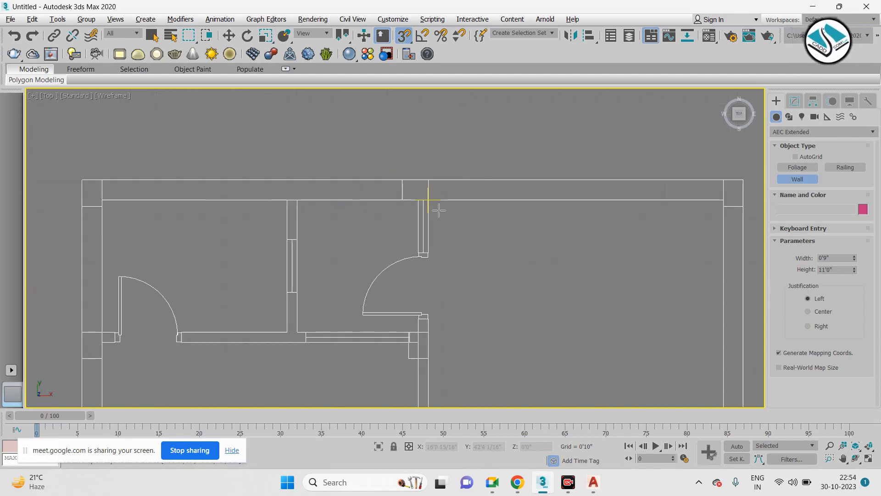
click(81, 179)
click(743, 180)
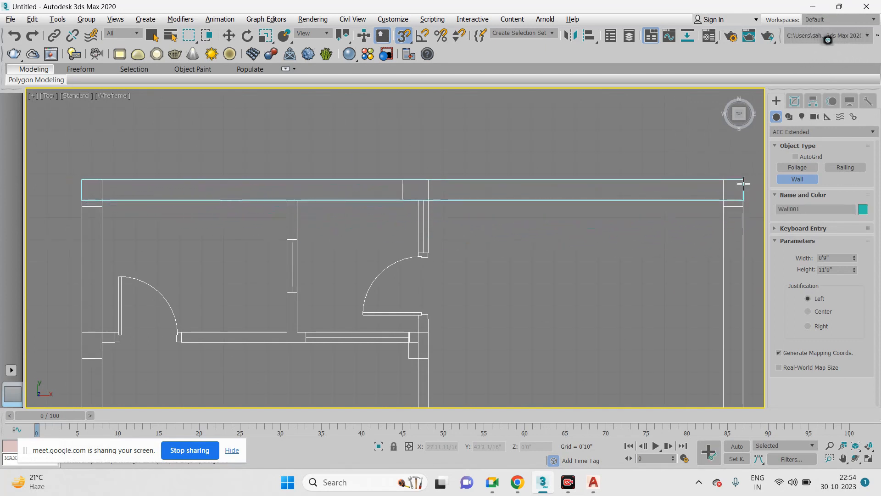
right_click(619, 228)
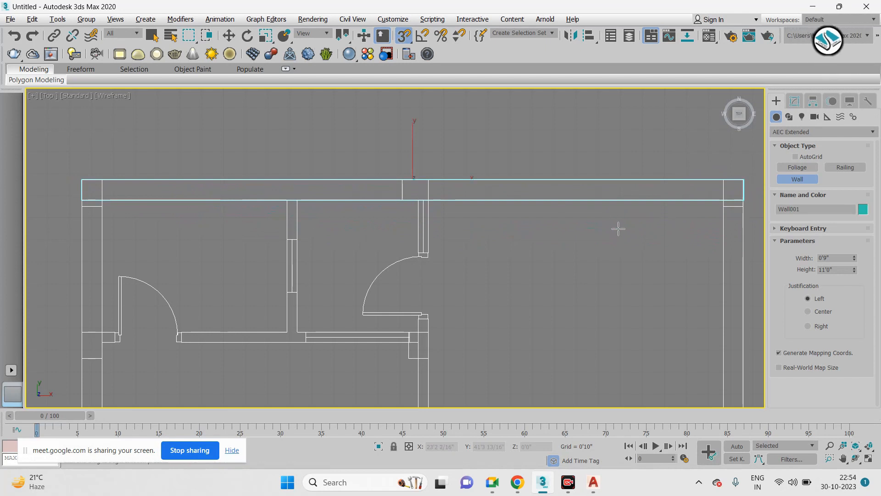
- Draw the right exterior wall from the upper wall's lower edge down to the horizontal wall below the staircase
middle_drag(642, 246, 532, 217)
click(634, 174)
scroll(608, 189, down, 3)
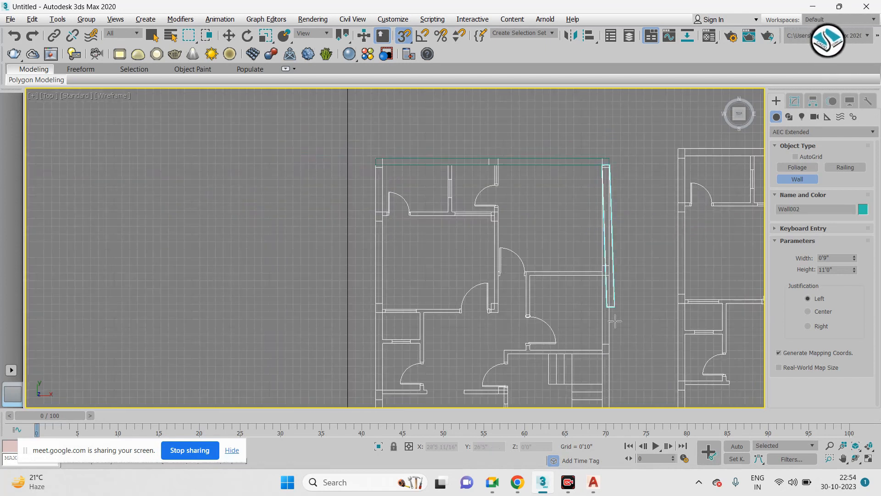
middle_drag(614, 322, 588, 166)
scroll(590, 346, up, 4)
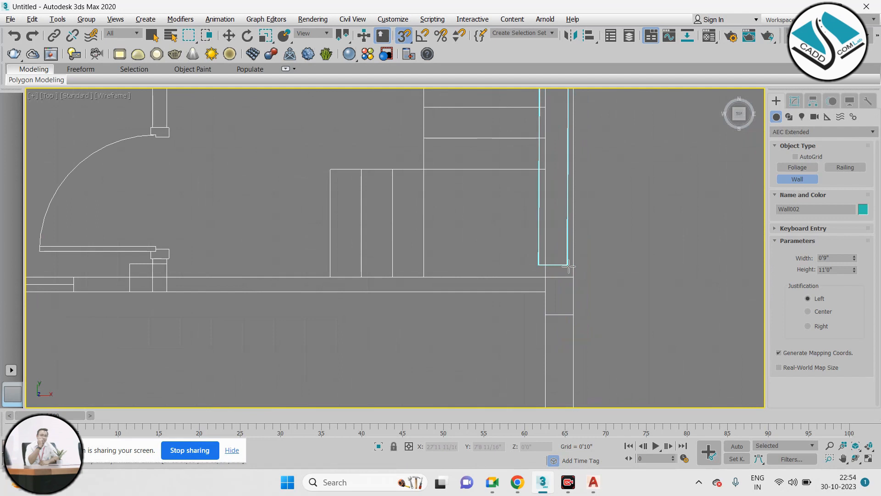
click(573, 277)
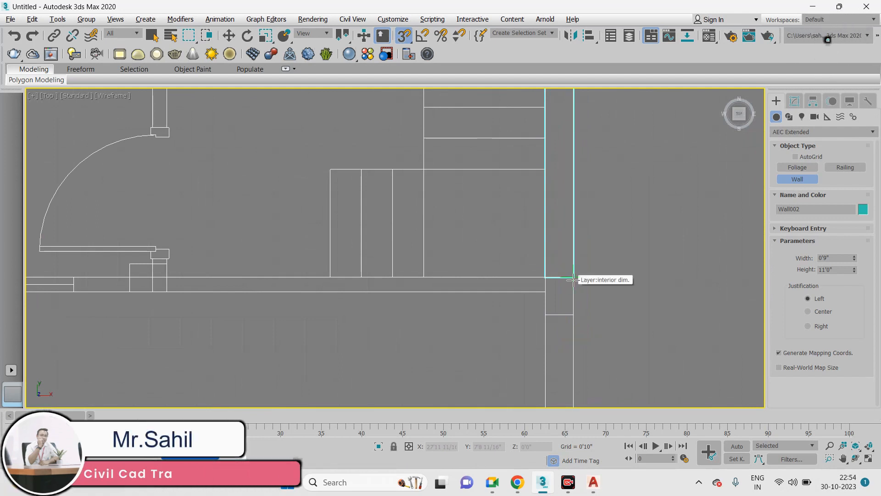
right_click(617, 313)
- Draw the left exterior wall along its inner face, from the upper wall down to the lower-left door's cross wall, and deselect it
scroll(617, 313, down, 4)
middle_drag(407, 179, 390, 296)
scroll(358, 134, up, 1)
middle_drag(359, 133, 361, 268)
scroll(362, 219, up, 4)
click(421, 216)
scroll(421, 216, down, 4)
middle_drag(410, 340, 397, 244)
middle_drag(393, 362, 385, 183)
middle_drag(395, 358, 383, 175)
middle_drag(372, 294, 373, 191)
drag(374, 191, 373, 124)
scroll(373, 241, up, 4)
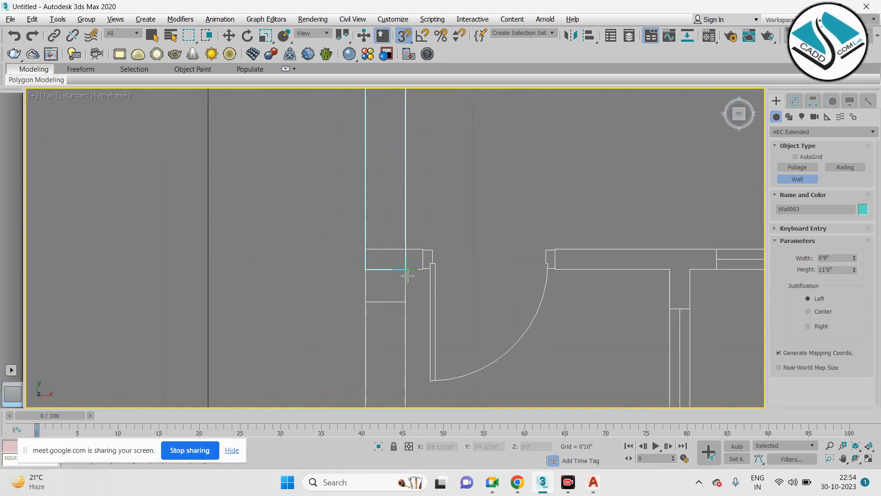
scroll(352, 262, down, 3)
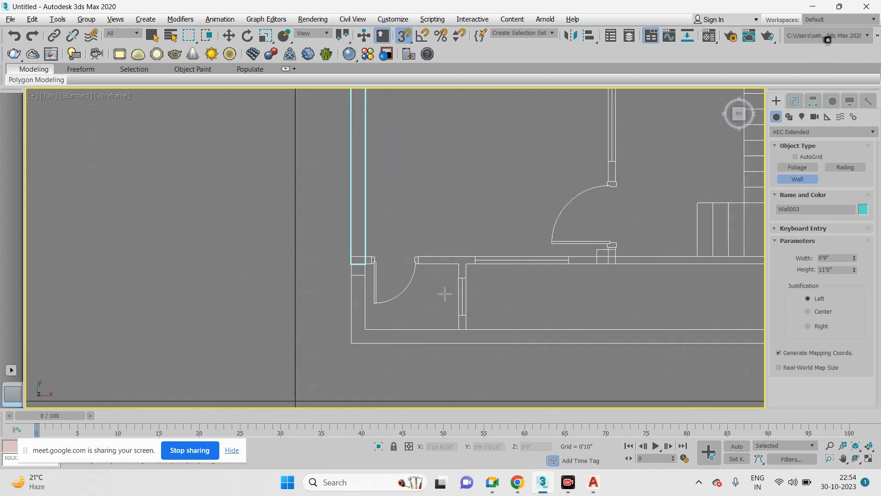
scroll(360, 288, down, 5)
scroll(402, 132, up, 5)
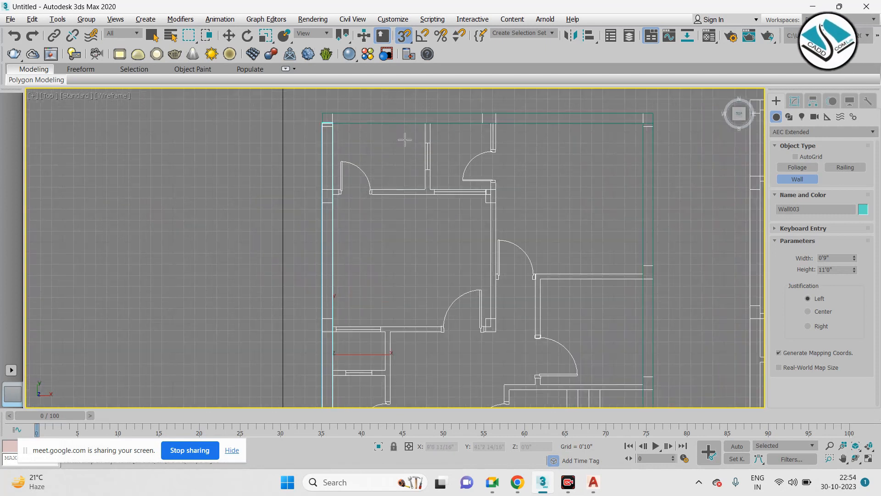
right_click(405, 140)
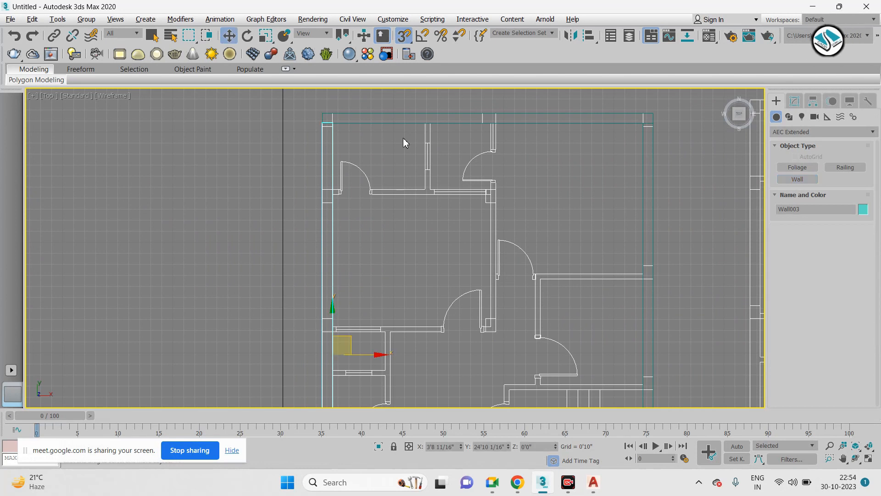
click(399, 147)
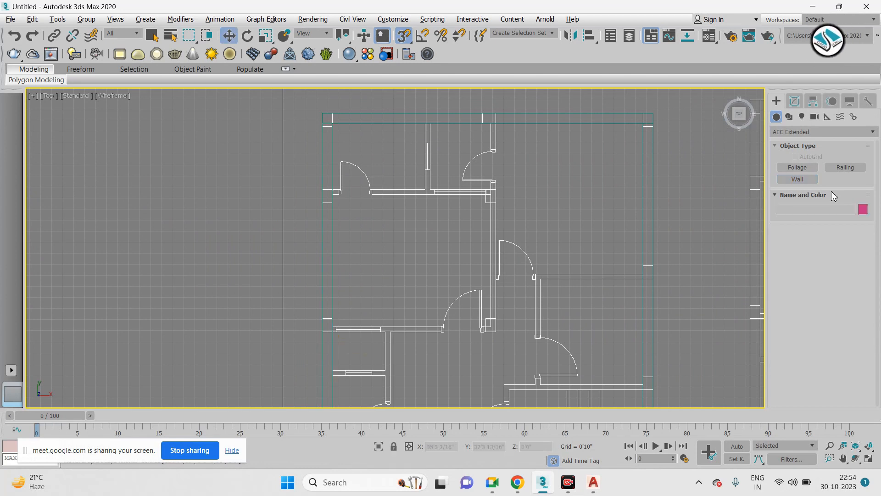
- Set the wall width to 0'4 8/16" and draw the windowed partition between the two upper-left rooms
click(797, 180)
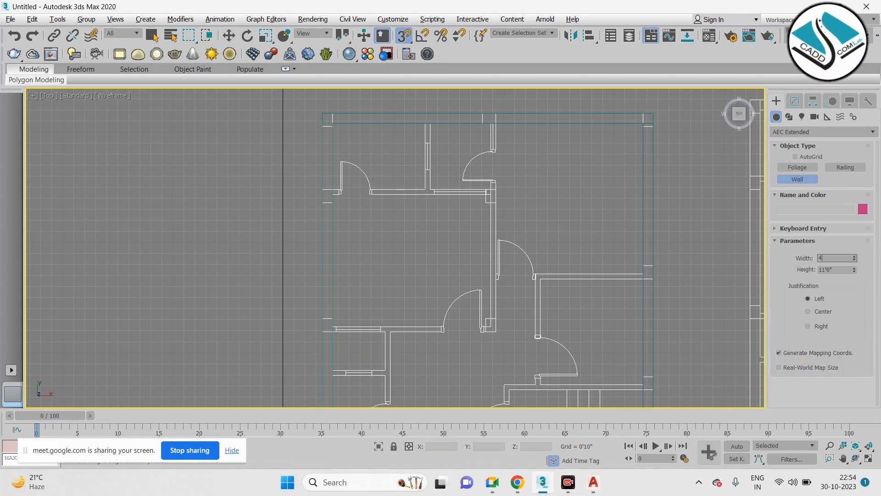
scroll(394, 149, down, 5)
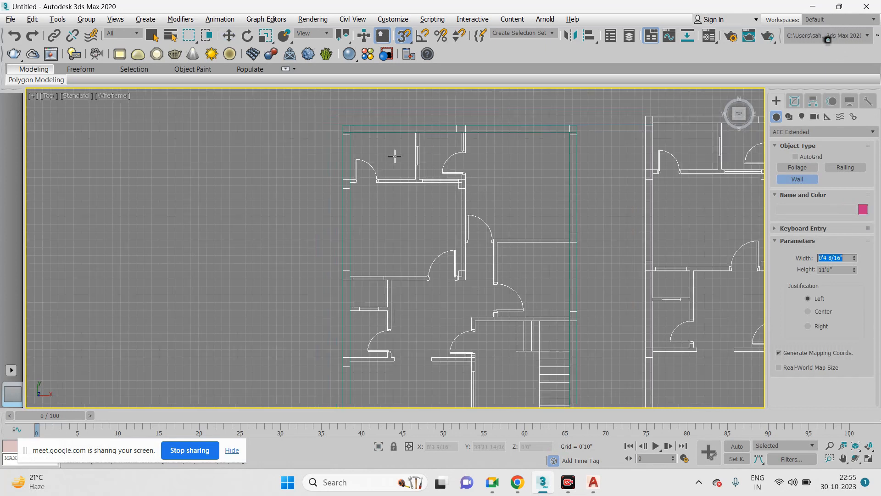
scroll(404, 151, up, 5)
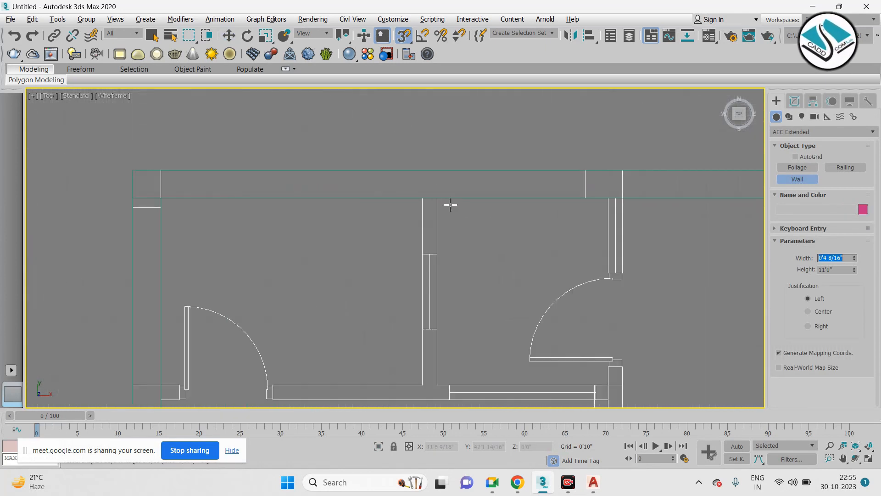
click(435, 209)
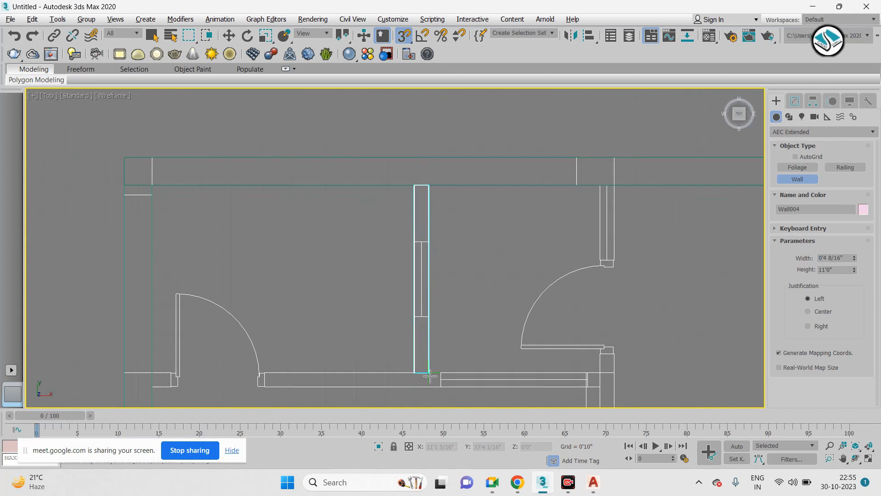
click(433, 371)
right_click(432, 371)
- Draw the horizontal interior wall below the two upper-left rooms, from the left exterior wall to the vertical partition on the right
middle_drag(255, 278, 296, 187)
scroll(208, 282, up, 4)
click(183, 281)
scroll(230, 264, down, 3)
scroll(520, 280, up, 3)
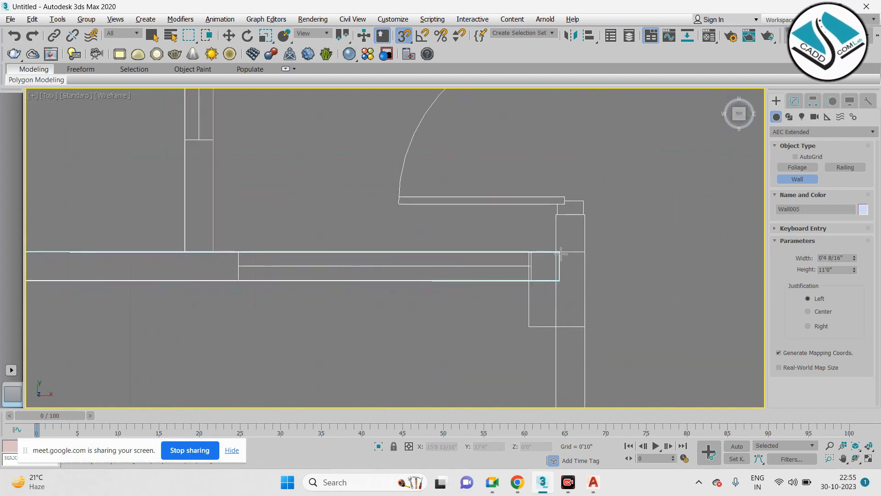
right_click(471, 263)
- Draw the vertical interior walls right of the upper-left rooms, from the upper exterior wall down to the corner beside the large room's lower door
scroll(467, 267, down, 3)
scroll(479, 136, up, 2)
click(470, 138)
scroll(454, 335, down, 1)
middle_drag(454, 335, 464, 211)
scroll(466, 255, up, 3)
click(493, 316)
scroll(439, 328, down, 3)
middle_drag(440, 365, 445, 87)
middle_drag(445, 278, 447, 134)
scroll(444, 270, up, 3)
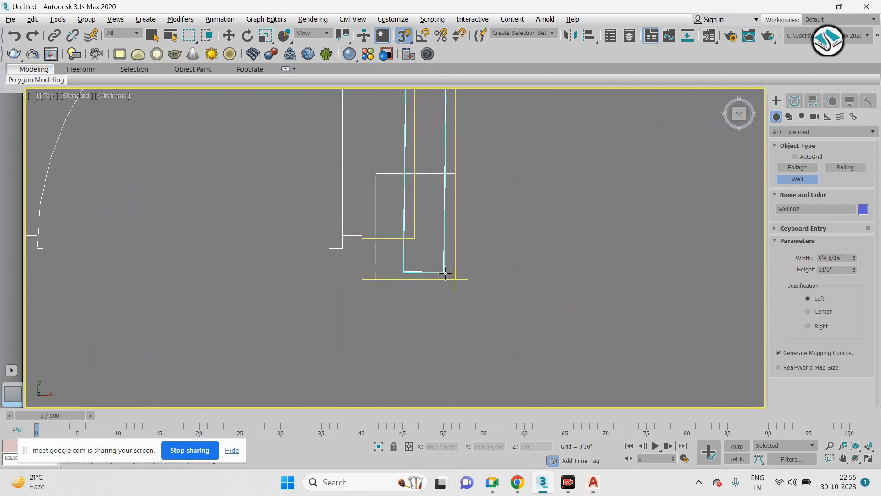
scroll(449, 223, down, 3)
middle_drag(457, 275, 461, 221)
scroll(463, 221, up, 3)
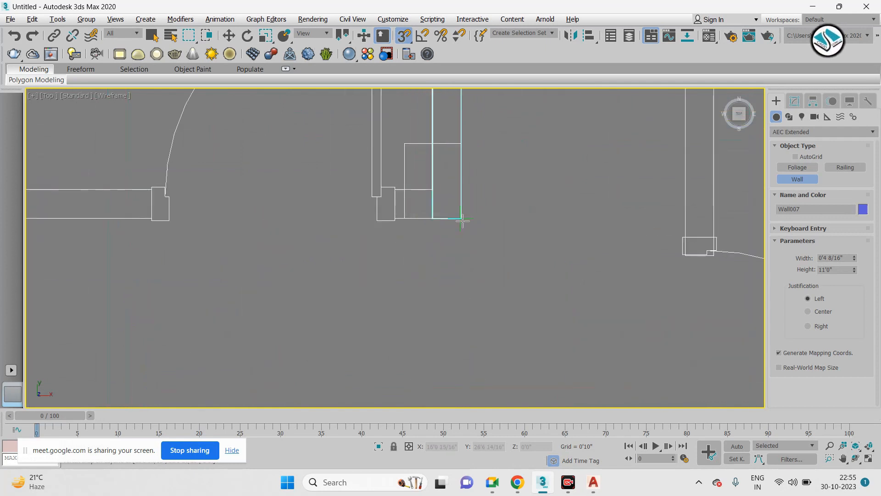
- Draw the horizontal wall below the large left room, from the vertical partition's lower end to the left exterior wall
click(432, 221)
scroll(257, 221, down, 3)
middle_drag(257, 220, 630, 244)
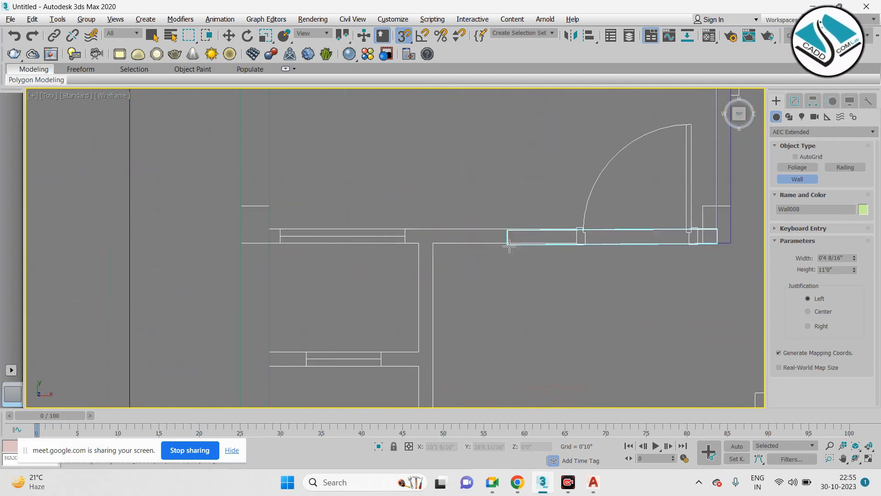
click(271, 244)
right_click(271, 244)
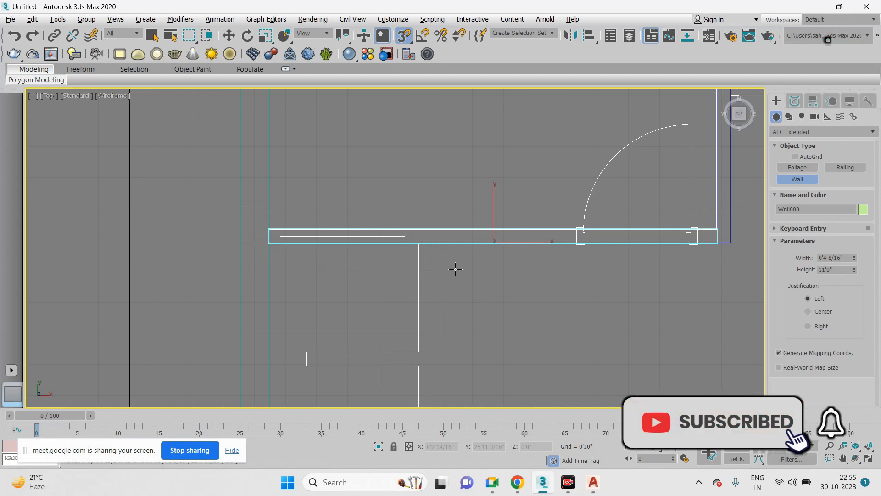
- Draw the vertical partition from the large left room's lower wall down past the small room's door to the next cross wall
scroll(427, 262, up, 2)
click(446, 230)
scroll(443, 166, down, 4)
middle_drag(444, 334, 433, 236)
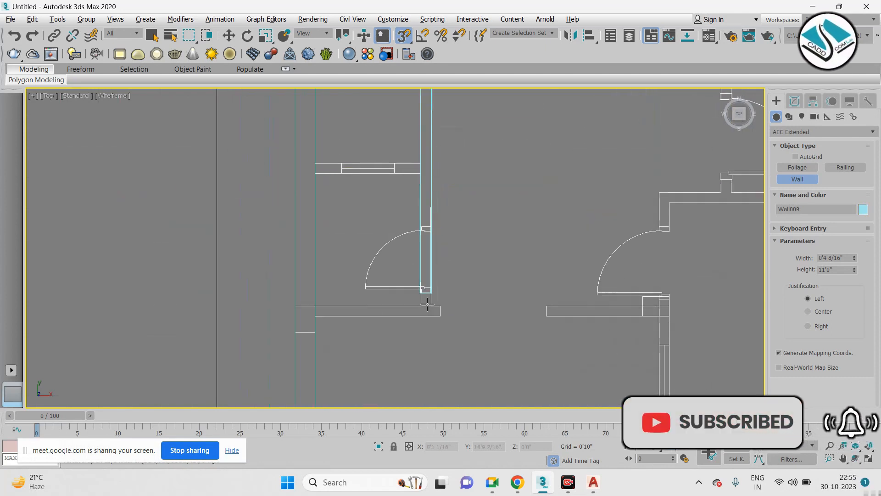
click(434, 312)
right_click(434, 313)
- Draw the short windowed cross wall and the horizontal wall below the small left room's door, ending both at the left exterior wall
scroll(405, 163, up, 3)
click(455, 170)
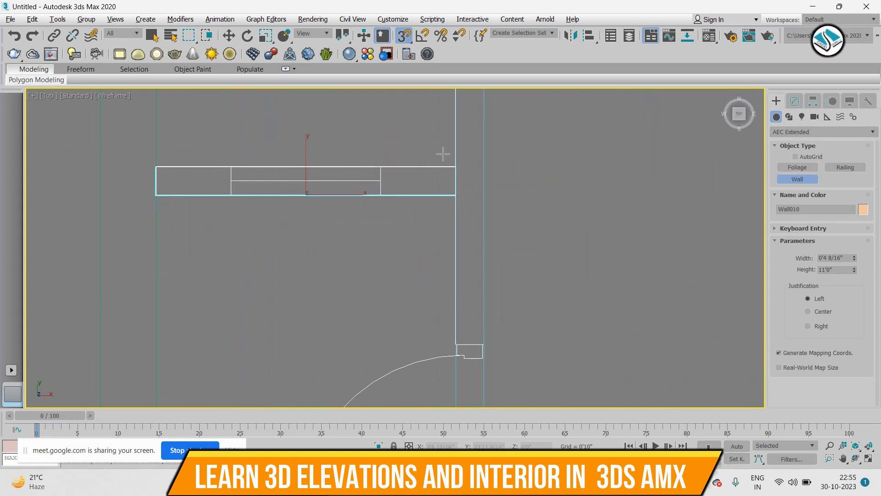
scroll(443, 154, down, 3)
middle_drag(458, 381, 452, 326)
scroll(452, 324, up, 3)
click(492, 319)
click(147, 323)
scroll(324, 241, down, 3)
right_click(375, 264)
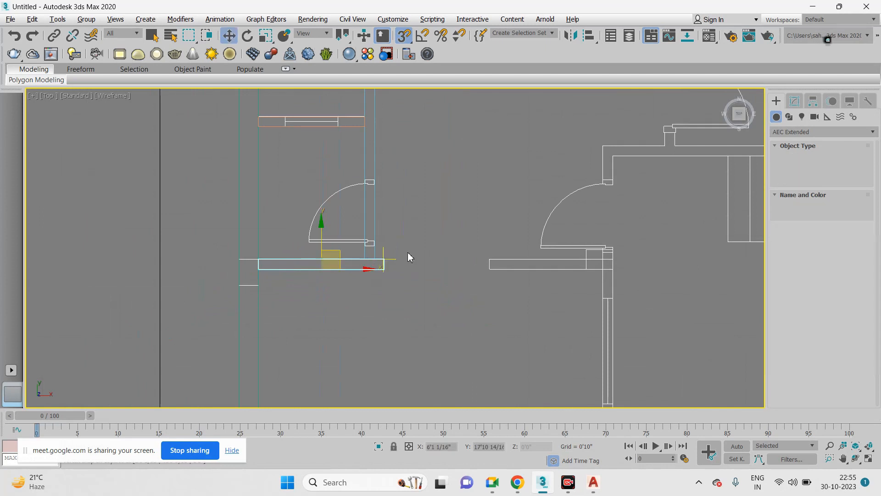
scroll(418, 246, up, 2)
click(417, 250)
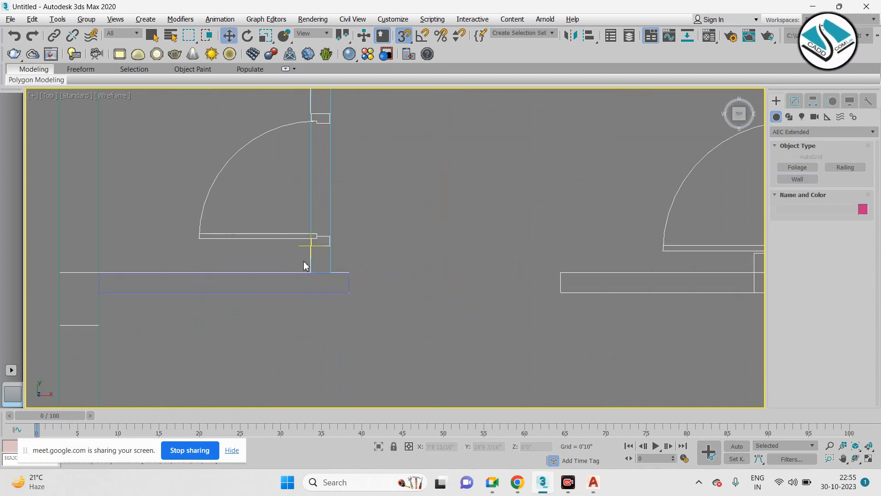
- Extend the horizontal wall below the small left room by moving its free end vertex across the gap to the staircase partition line
scroll(326, 266, down, 2)
scroll(343, 281, up, 1)
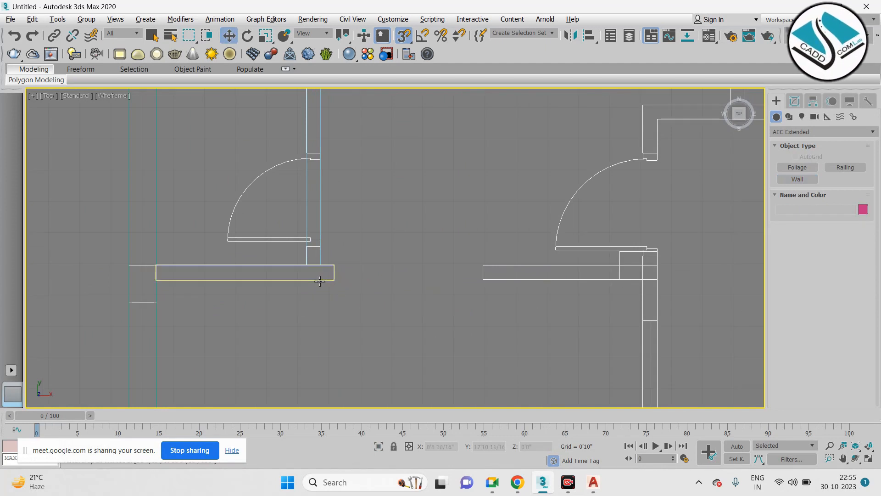
click(320, 281)
click(798, 101)
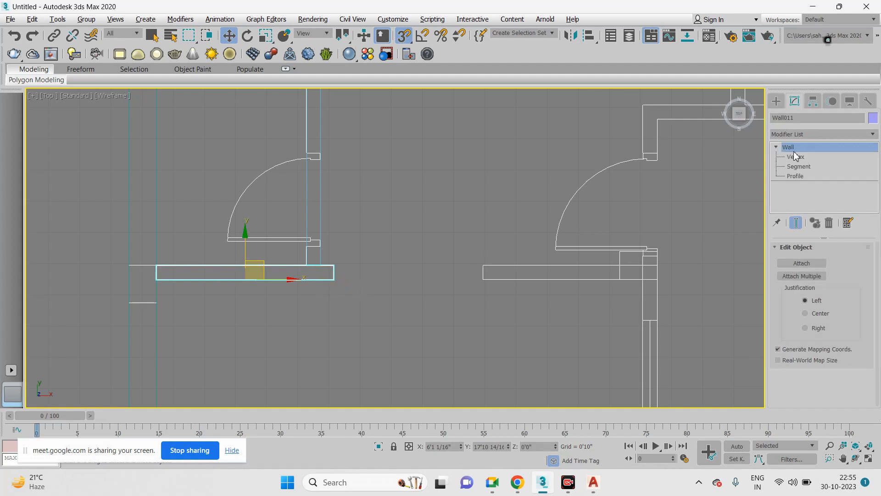
click(795, 156)
drag(340, 232, 284, 298)
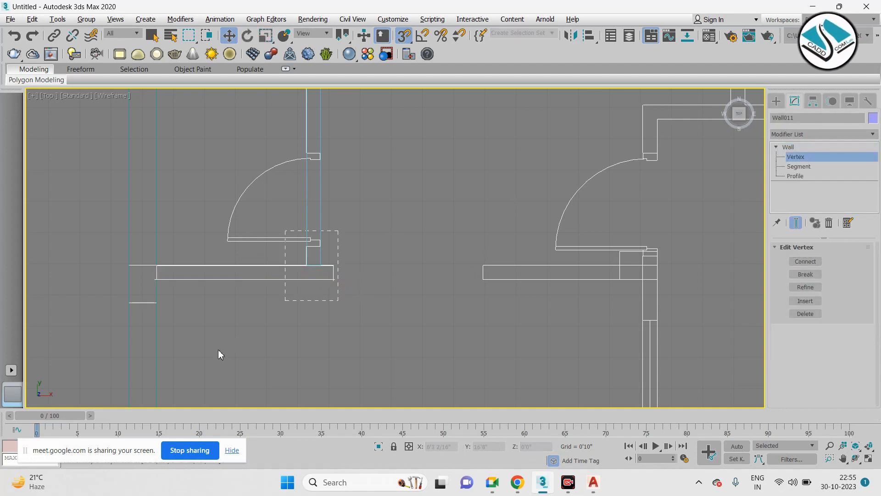
drag(358, 281, 369, 282)
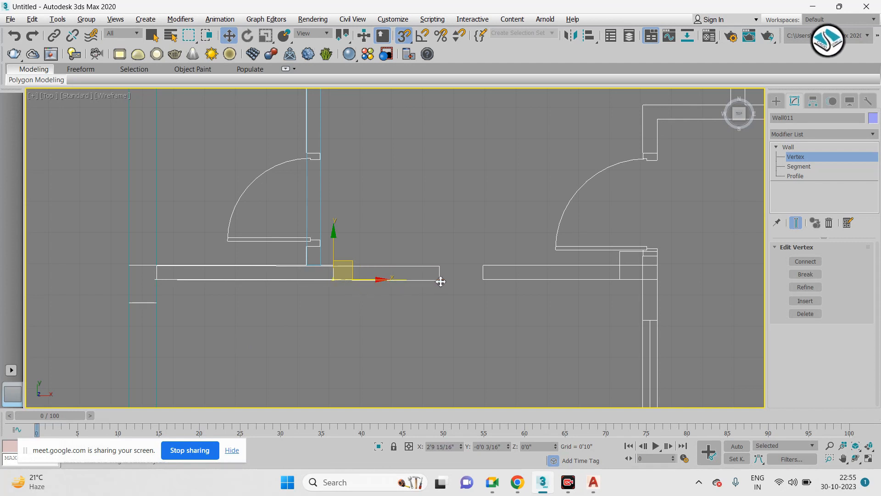
drag(441, 282, 441, 281)
key(ctrl+z)
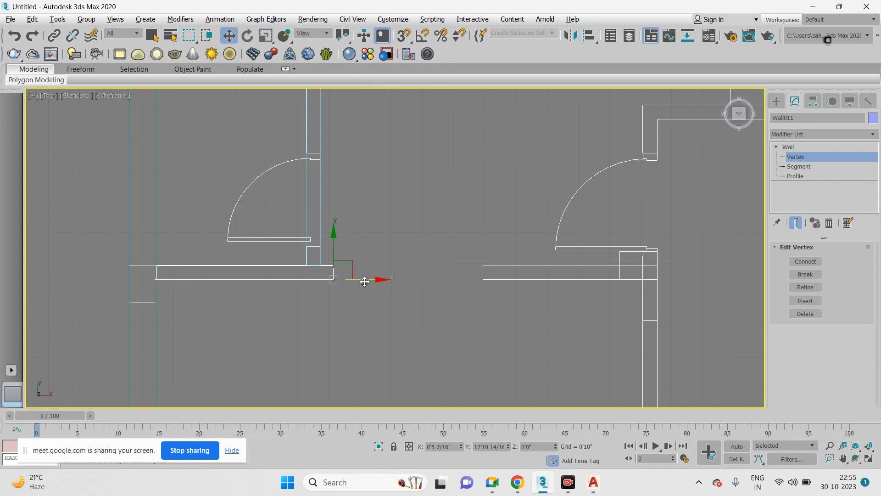
click(674, 302)
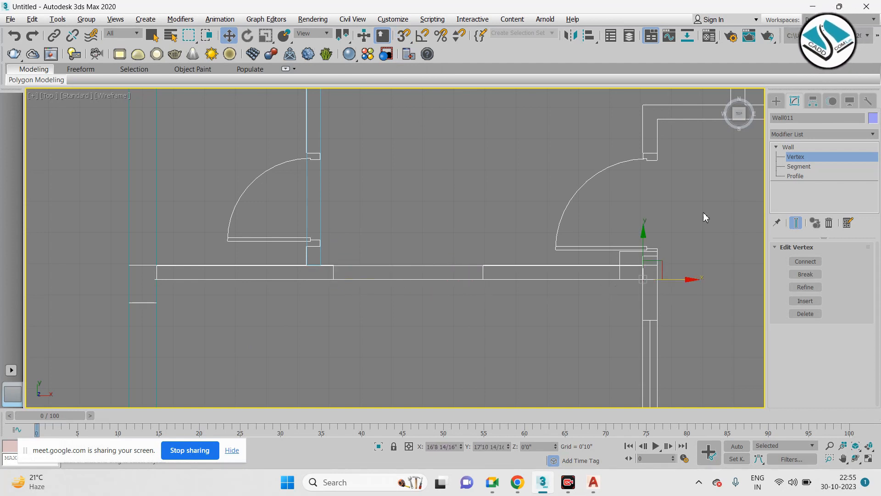
- Draw the vertical wall between the staircase and the adjoining rooms, from the staircase's upper-left corner down to the lower room's front wall line
click(776, 101)
click(799, 180)
click(405, 35)
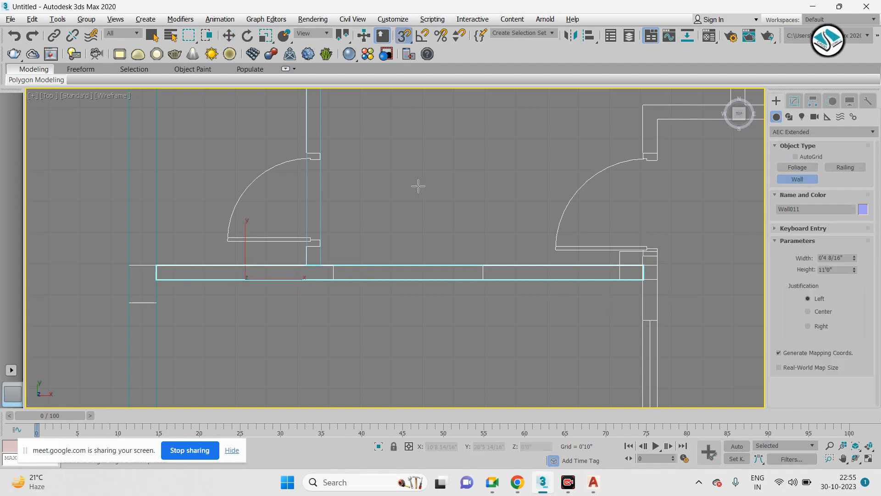
scroll(407, 208, down, 3)
middle_drag(499, 179, 473, 118)
scroll(478, 191, up, 6)
click(473, 191)
scroll(472, 232, down, 4)
scroll(458, 323, up, 6)
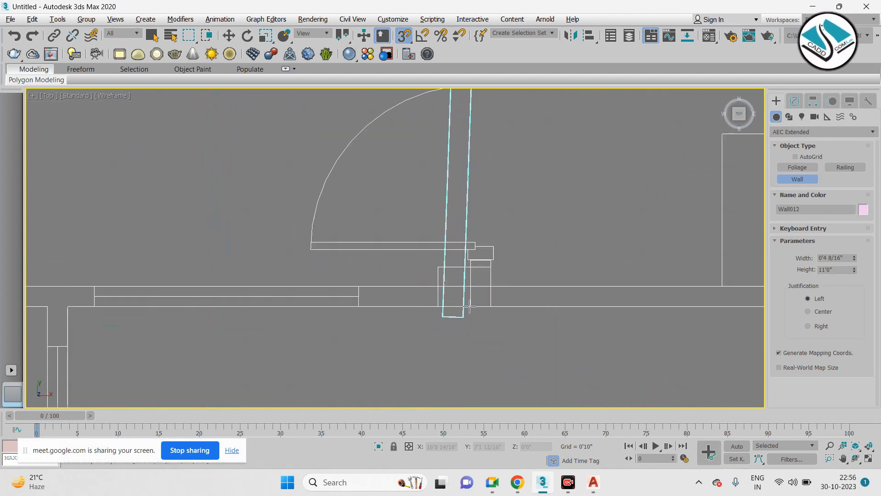
click(496, 305)
right_click(496, 304)
- Draw the lower room's horizontal front wall from the bottom of the staircase partition across to the left exterior wall
click(467, 308)
scroll(285, 309, down, 3)
middle_drag(93, 318, 484, 315)
scroll(482, 316, up, 3)
click(396, 291)
right_click(396, 291)
- Draw a short vertical wall over the windowed partition in the strip in front of the lower room
scroll(317, 209, down, 3)
scroll(493, 250, up, 3)
click(492, 244)
scroll(488, 257, down, 3)
middle_drag(485, 285, 434, 146)
scroll(434, 144, up, 3)
click(447, 275)
right_click(448, 274)
scroll(450, 275, down, 3)
middle_drag(562, 236, 417, 234)
scroll(433, 201, up, 3)
click(473, 224)
middle_drag(728, 236, 387, 247)
right_click(139, 195)
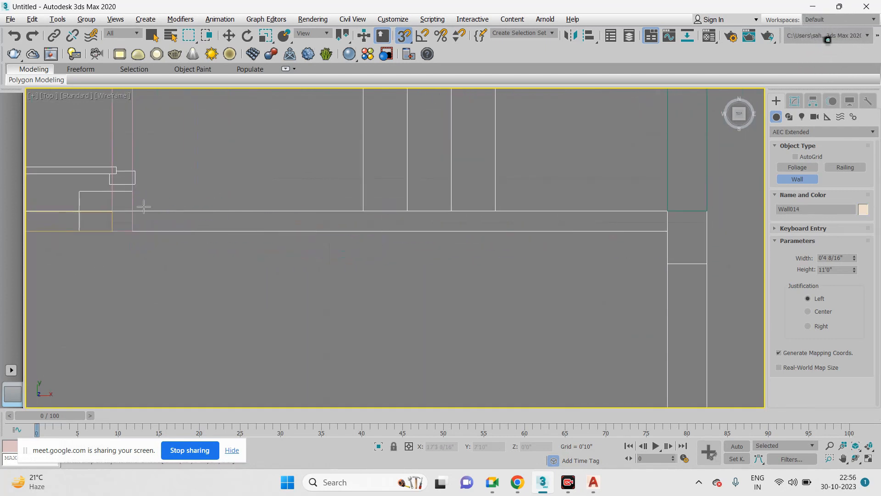
- Draw the horizontal wall above the staircase, from the staircase partition's upper end to the right exterior wall
scroll(535, 276, down, 3)
scroll(469, 216, up, 4)
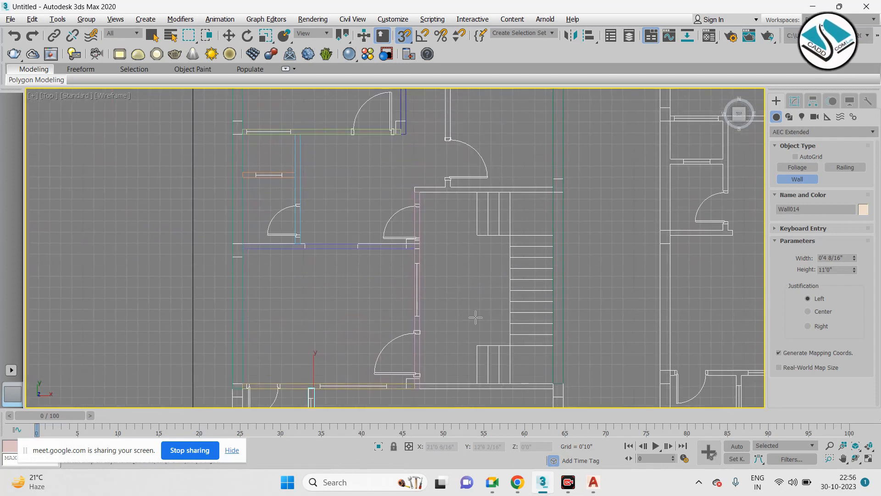
click(377, 170)
middle_drag(659, 230, 342, 275)
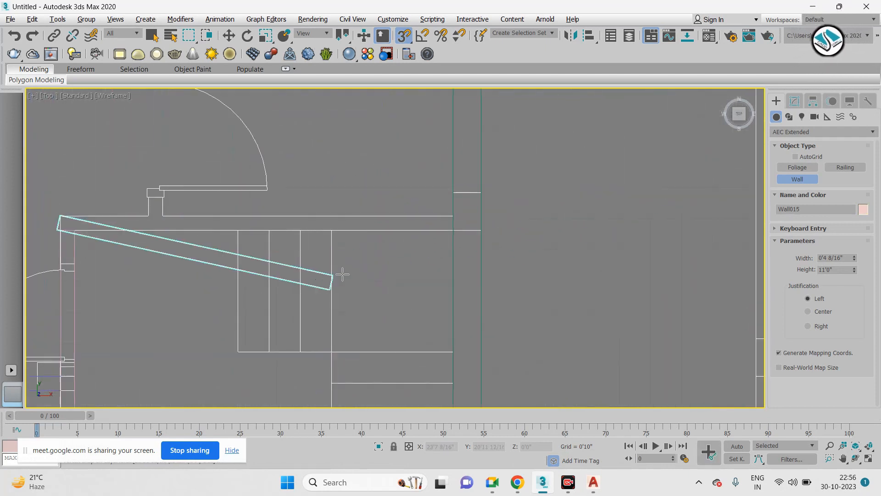
scroll(501, 282, down, 4)
- Draw the vertical partition with the door above the staircase, from the inner room corner down to the staircase's upper wall
scroll(429, 250, up, 5)
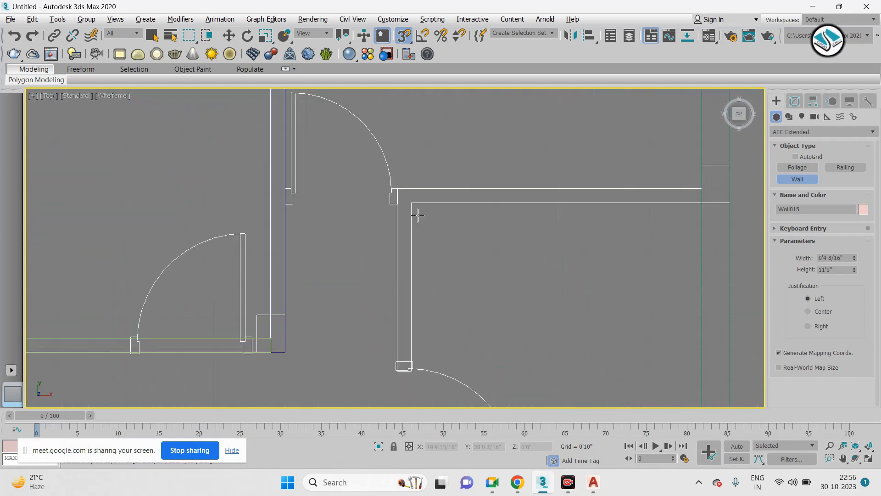
click(418, 200)
middle_drag(412, 388, 409, 188)
scroll(407, 280, up, 2)
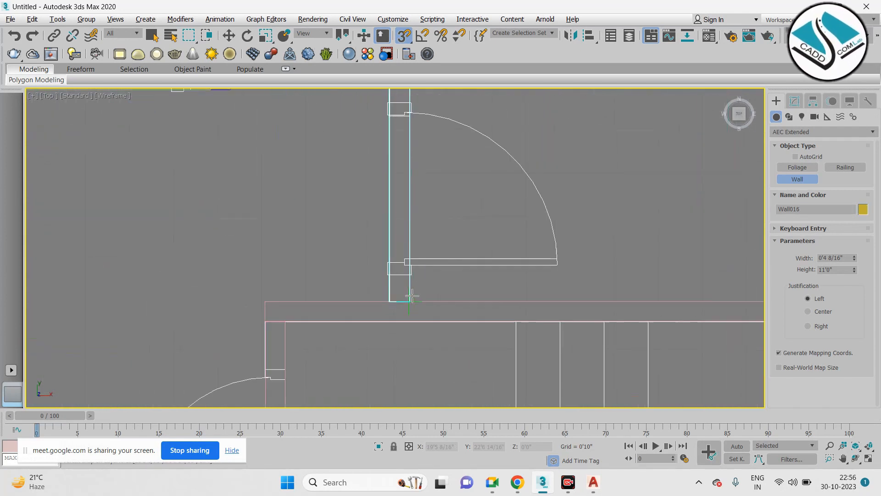
- Draw the horizontal wall across the middle door opening, from the large left room's partition to the right exterior wall
scroll(413, 300, down, 4)
scroll(409, 146, up, 4)
click(242, 161)
middle_drag(717, 170, 399, 208)
click(518, 200)
right_click(519, 202)
scroll(528, 275, down, 4)
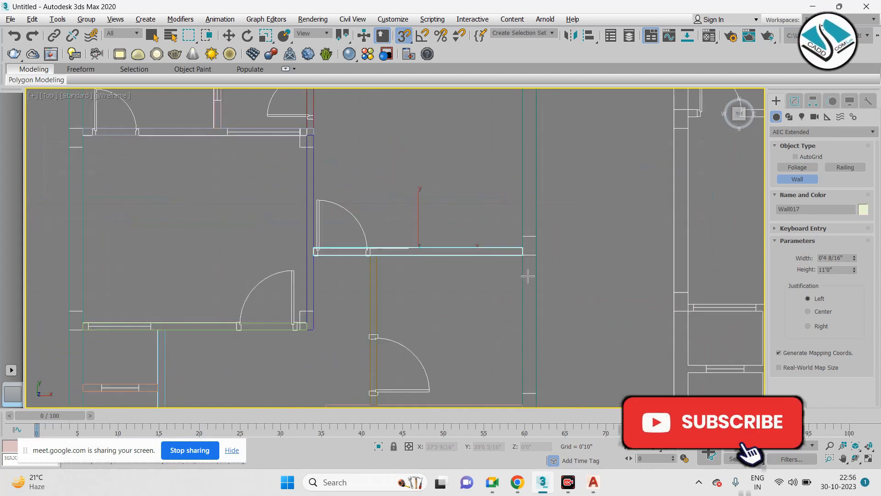
- Examine the interior wall layout in the shaded perspective view, checking the junctions around the staircase and the front wall
scroll(528, 275, down, 4)
key(w)
middle_drag(488, 281, 467, 329)
click(539, 252)
key(alt+w)
click(563, 326)
key(alt+w)
scroll(500, 230, down, 3)
alt+middle_drag(640, 248, 434, 304)
middle_drag(435, 304, 429, 195)
scroll(432, 198, down, 3)
alt+middle_drag(500, 249, 465, 249)
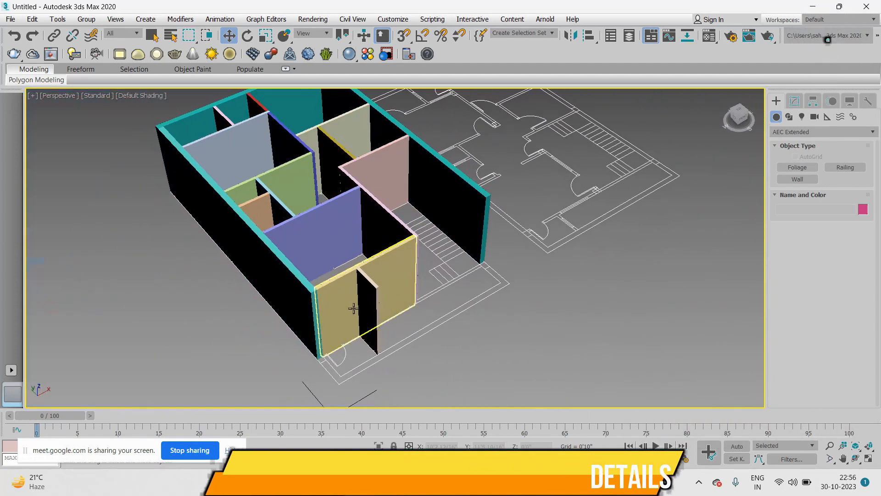
scroll(257, 252, down, 2)
middle_drag(258, 252, 606, 284)
scroll(370, 235, up, 4)
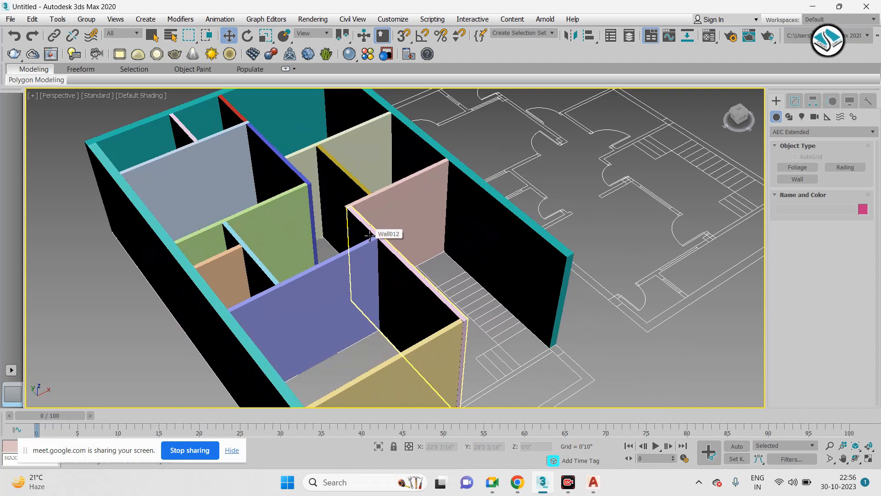
scroll(408, 212, up, 2)
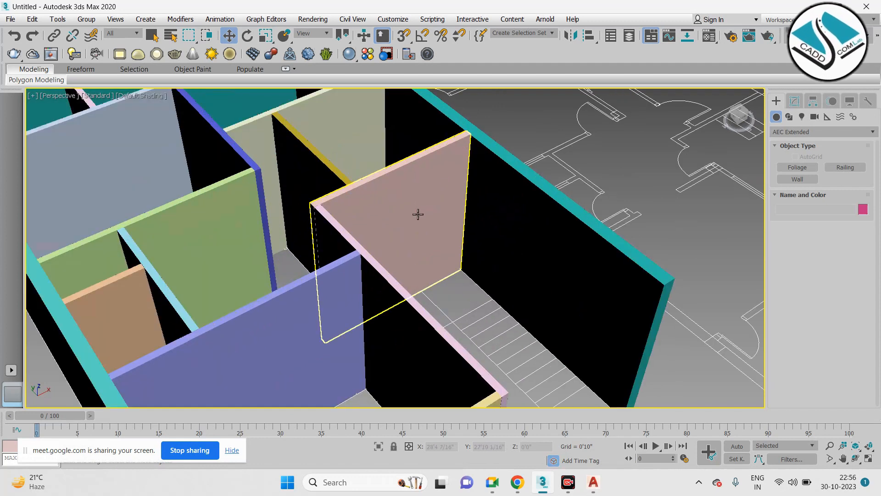
scroll(418, 214, down, 3)
- In the top view, draw the windowed partition of the front strip from the lower room's front wall down to the outer boundary wall
key(alt+w)
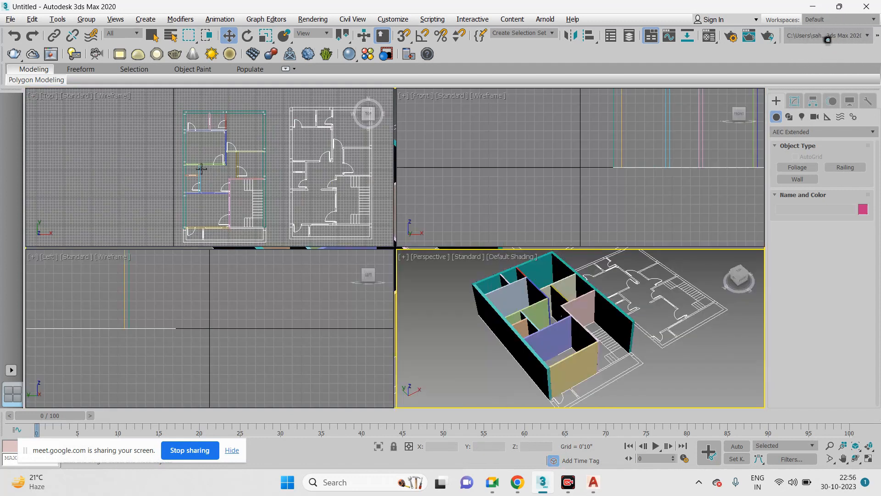
click(390, 220)
key(alt+w)
scroll(404, 234, up, 6)
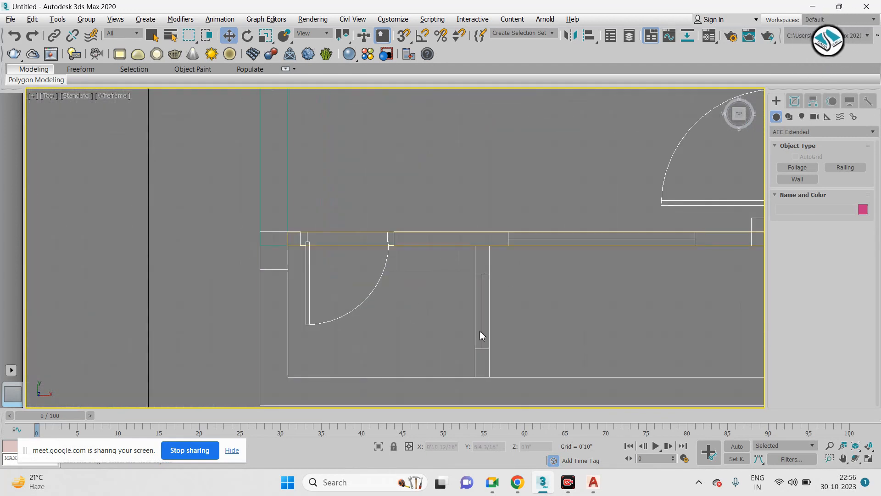
scroll(479, 296, down, 3)
scroll(508, 309, up, 4)
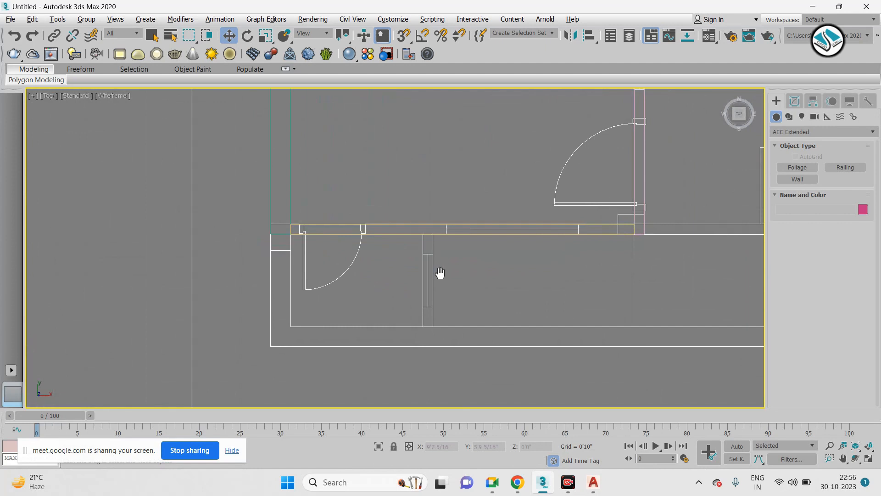
scroll(360, 223, up, 2)
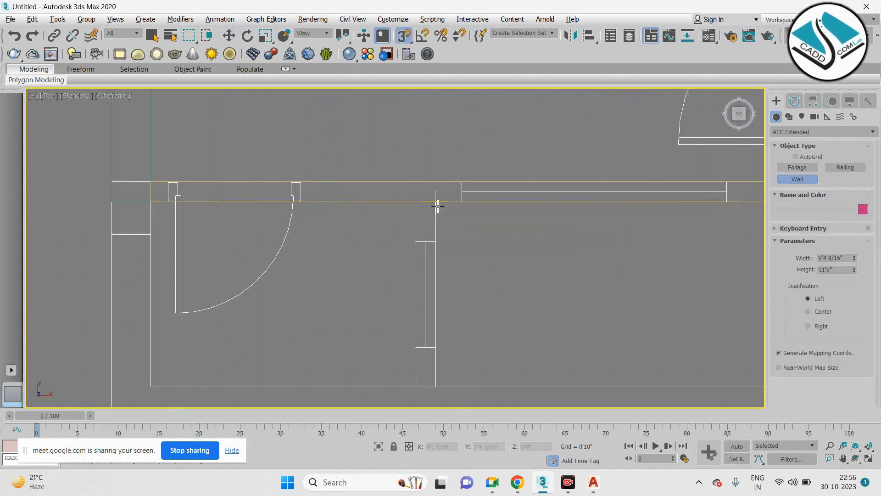
click(438, 207)
click(435, 387)
right_click(436, 387)
scroll(370, 195, down, 3)
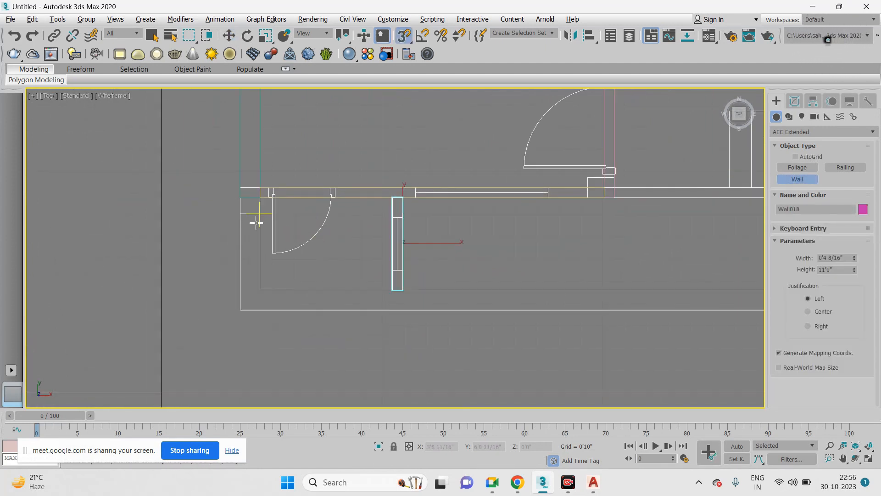
- Set the wall width to 0'9" and draw the left exterior wall segment down the side of the front strip
click(801, 178)
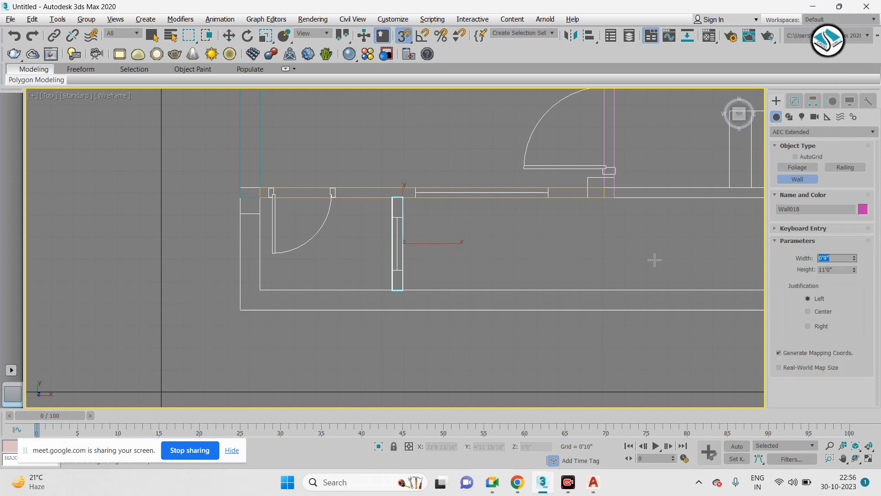
click(257, 203)
click(263, 294)
right_click(263, 293)
- Draw the outer front wall from the lower-left exterior corner to the far face of the windowed partition
click(242, 293)
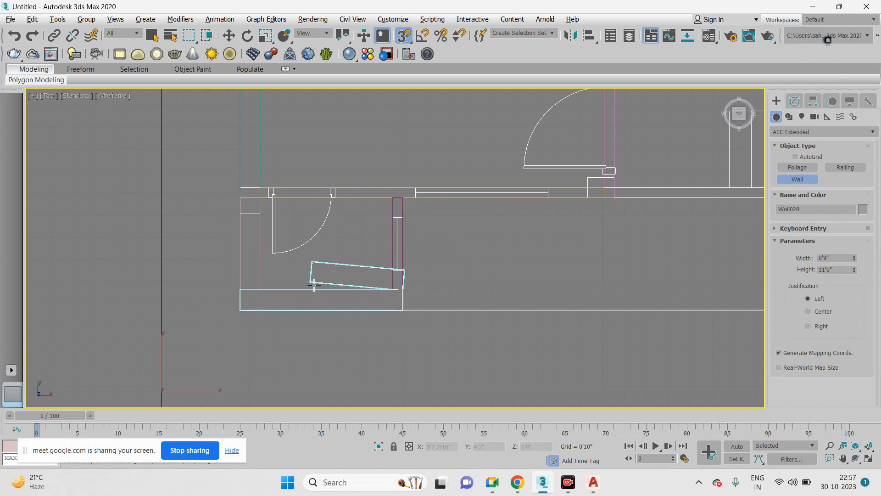
right_click(314, 285)
right_click(314, 285)
- Check the new front corner walls in the shaded perspective view and return to the full-size top view
scroll(314, 285, down, 5)
key(alt+w)
right_click(451, 325)
key(alt+w)
key(s)
mouse_move(488, 306)
alt+middle_down()
mouse_move(472, 312)
mouse_move(528, 317)
mouse_move(466, 309)
mouse_move(482, 312)
alt+middle_up()
key(alt+w)
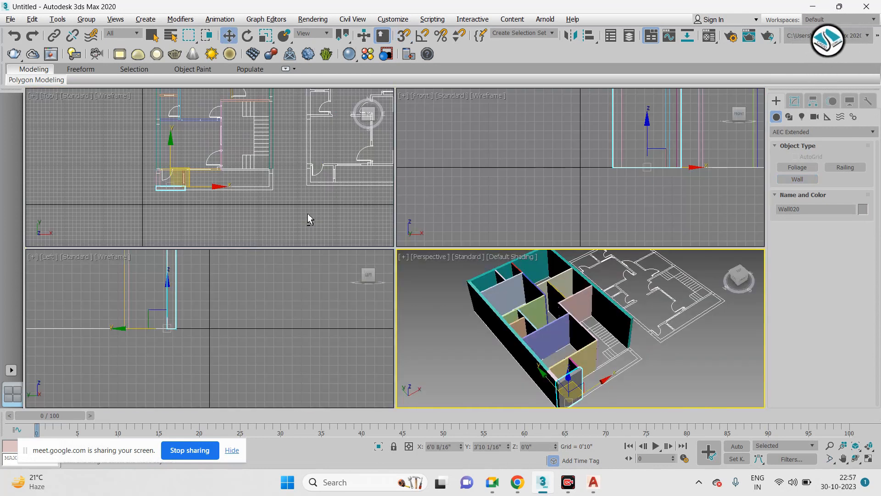
right_click(309, 219)
key(alt+w)
- Choose the Pivot door object from the Doors category and turn on snapping for the lower room's doorway beside the staircase
scroll(325, 244, up, 3)
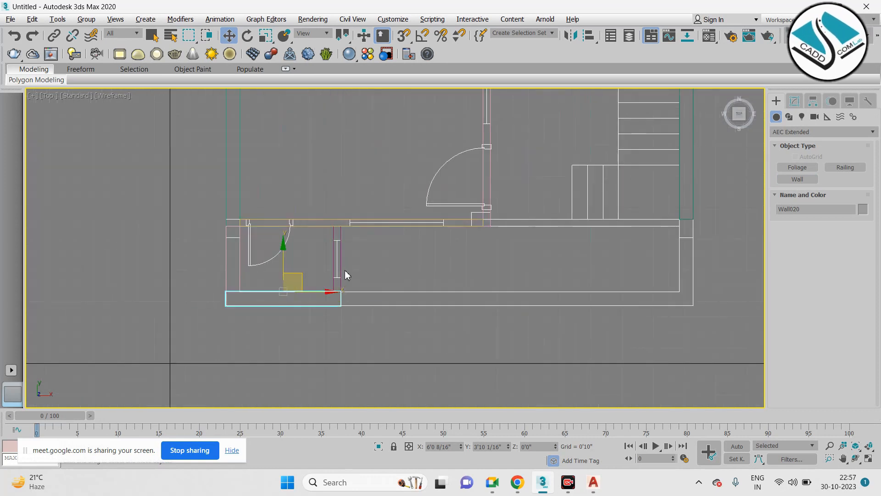
scroll(372, 207, down, 2)
middle_drag(275, 278, 251, 293)
middle_drag(442, 204, 393, 226)
scroll(351, 255, up, 4)
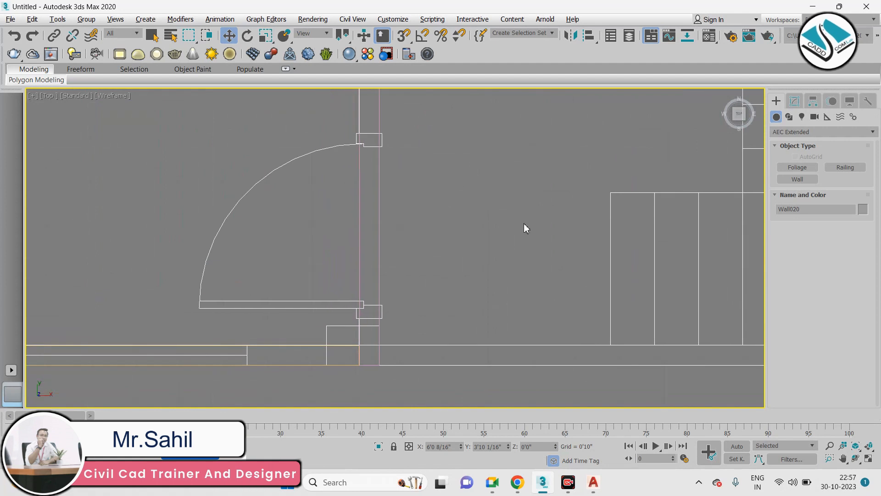
click(810, 125)
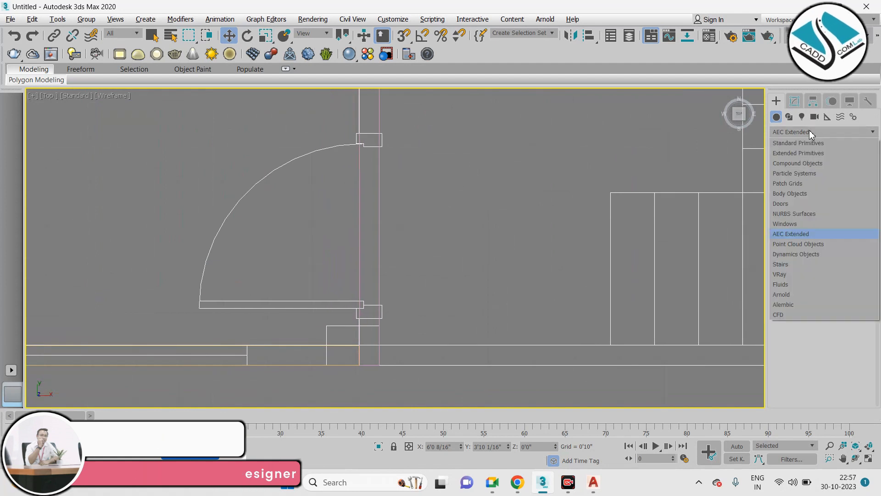
click(802, 205)
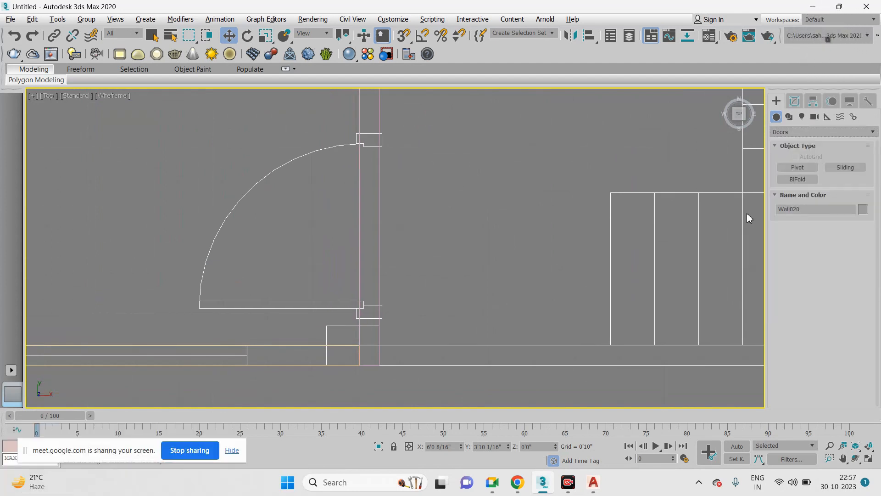
click(797, 168)
click(404, 36)
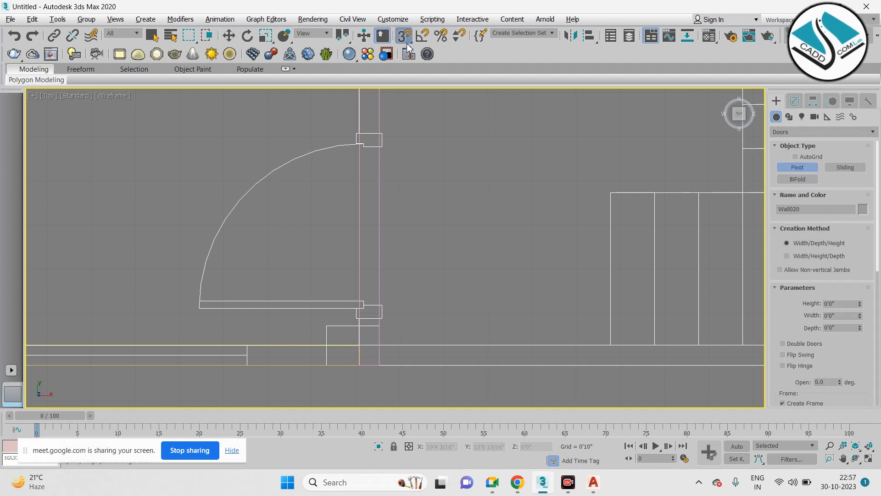
- Draw a pivot door across the lower room's doorway beside the staircase, 3'1 5/16" wide and 0'5 13/16" deep
scroll(372, 168, up, 3)
scroll(384, 146, down, 2)
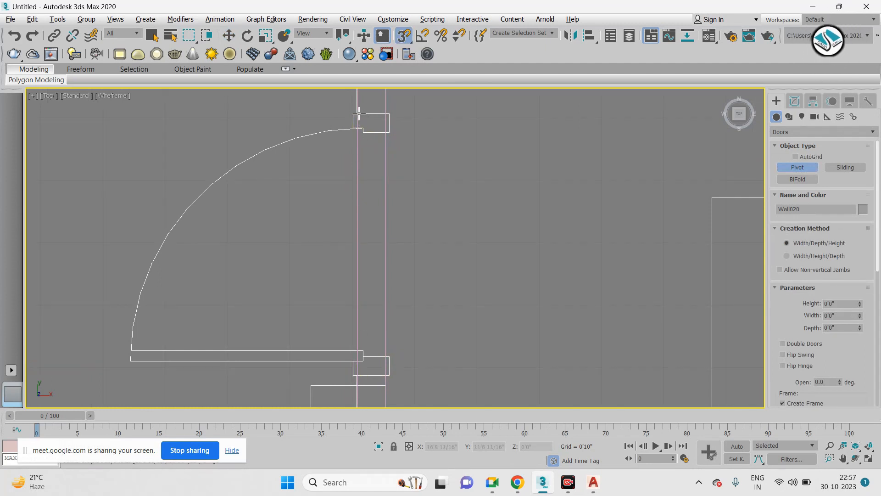
drag(356, 130, 354, 382)
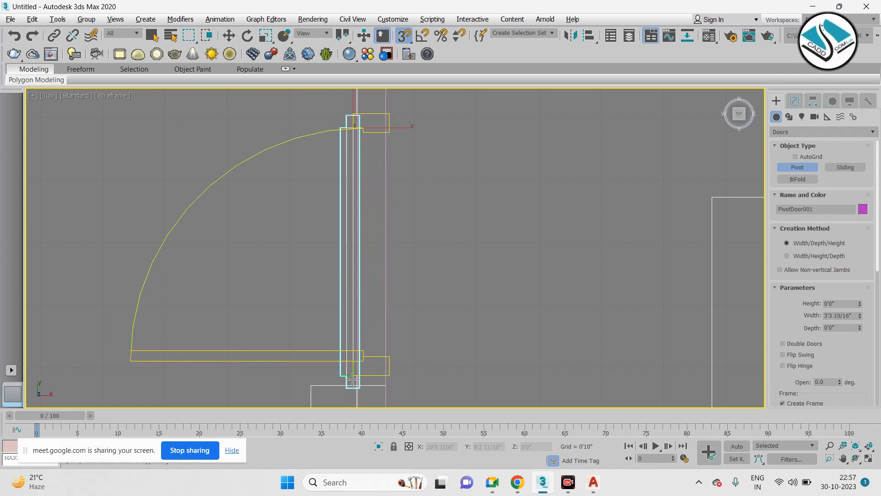
drag(352, 381, 365, 131)
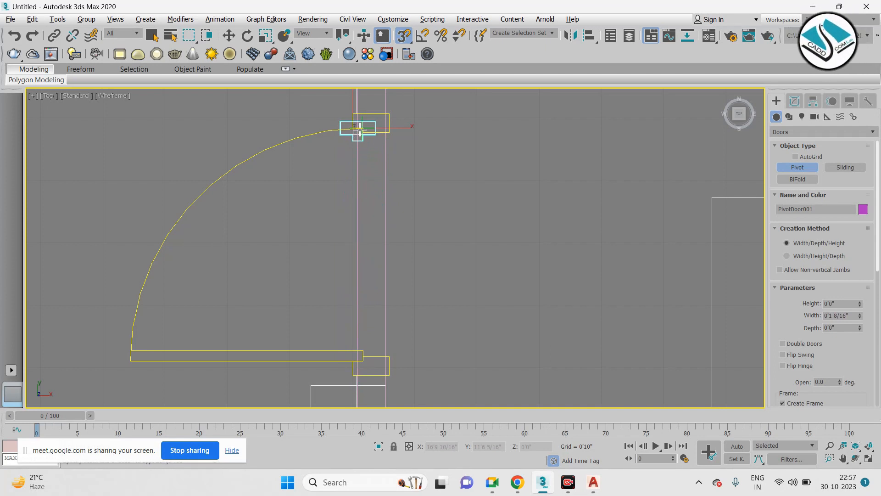
drag(360, 130, 358, 358)
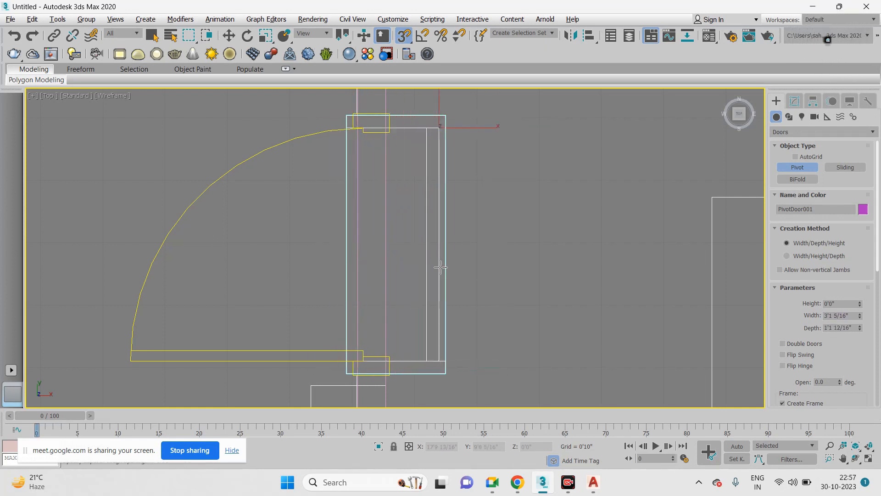
scroll(396, 120, up, 5)
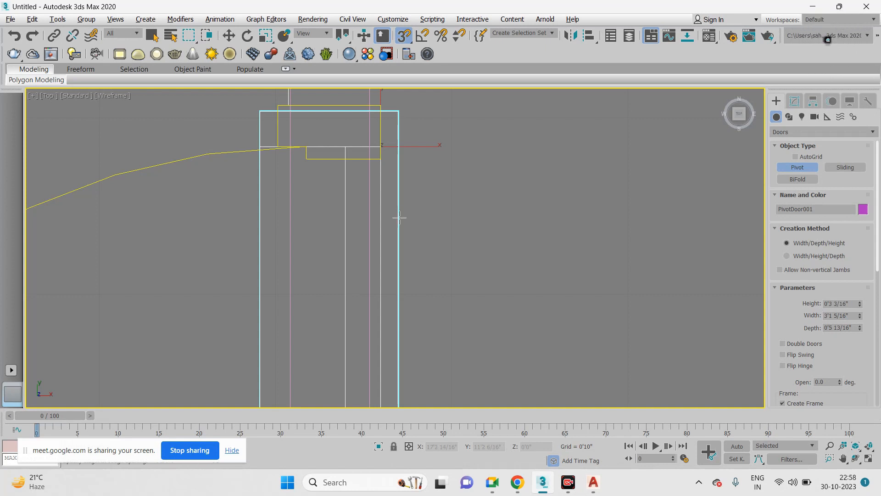
scroll(399, 218, down, 5)
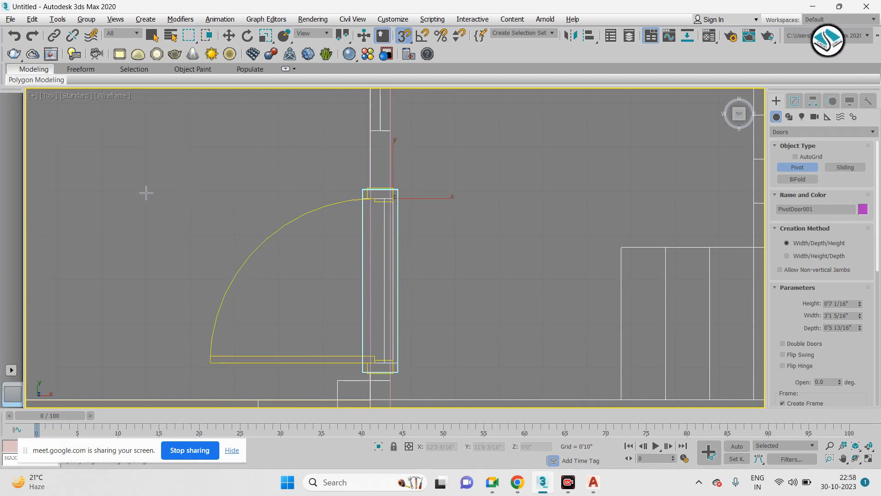
- Set the pivot door's height to 7'0" and its Z position to 0'0" so it stands on the floor
key(w)
key(alt+w)
middle_click(481, 318)
key(alt+w)
alt+middle_drag(475, 313, 366, 311)
scroll(414, 318, up, 5)
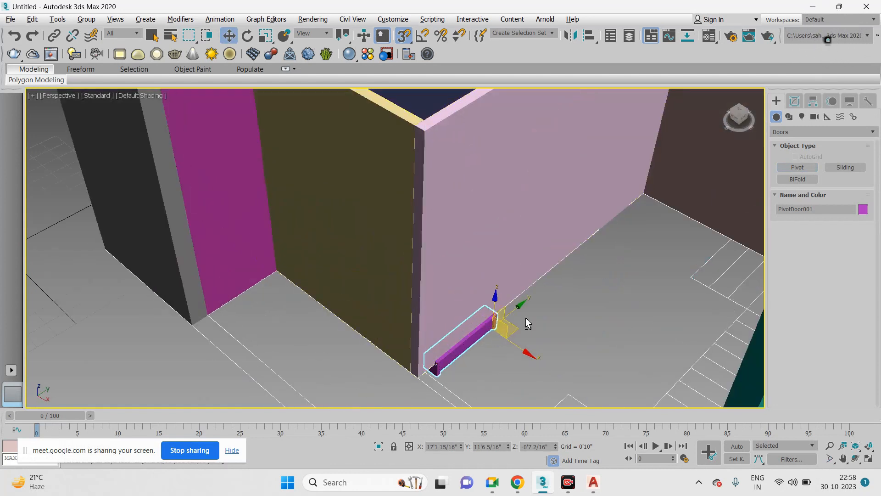
alt+middle_drag(528, 323, 527, 302)
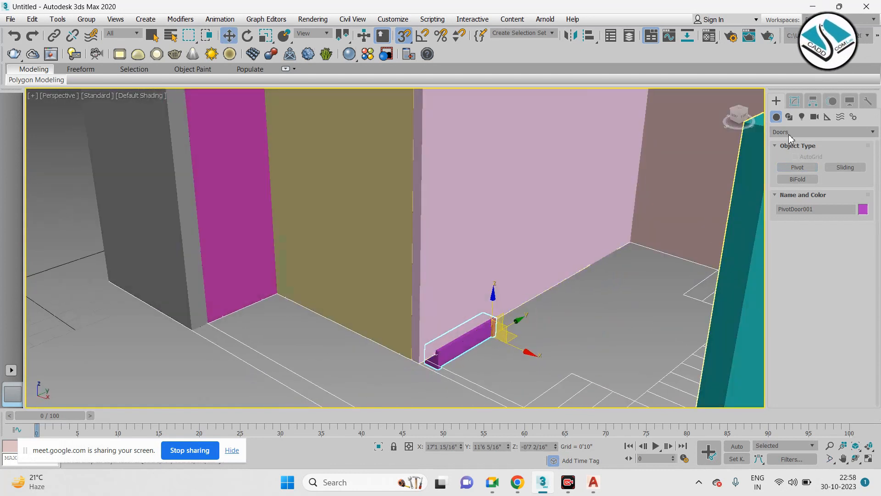
click(795, 101)
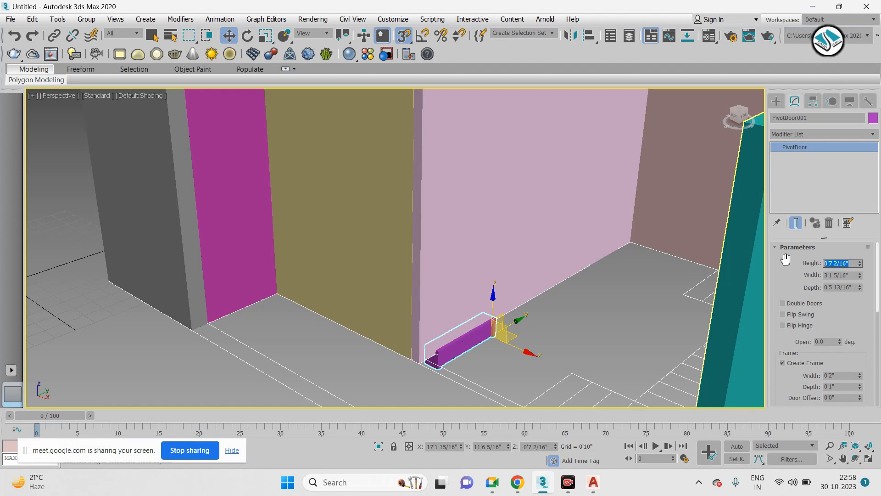
key(Return)
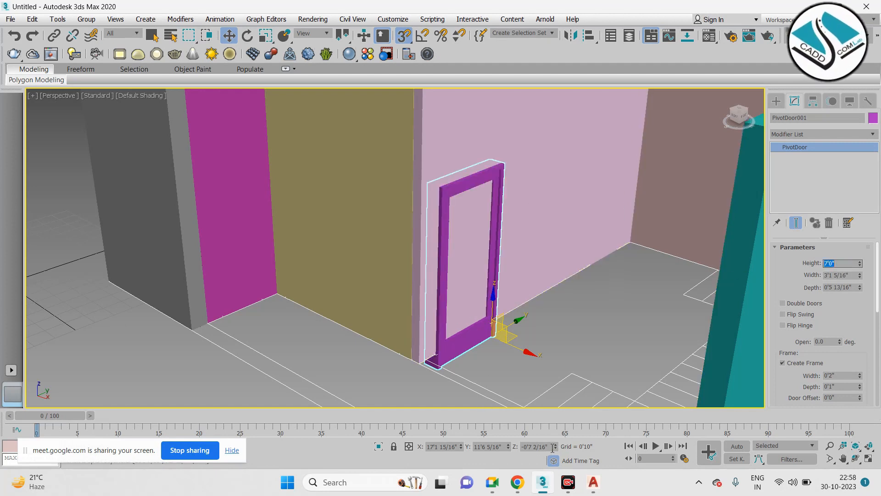
drag(500, 327, 502, 313)
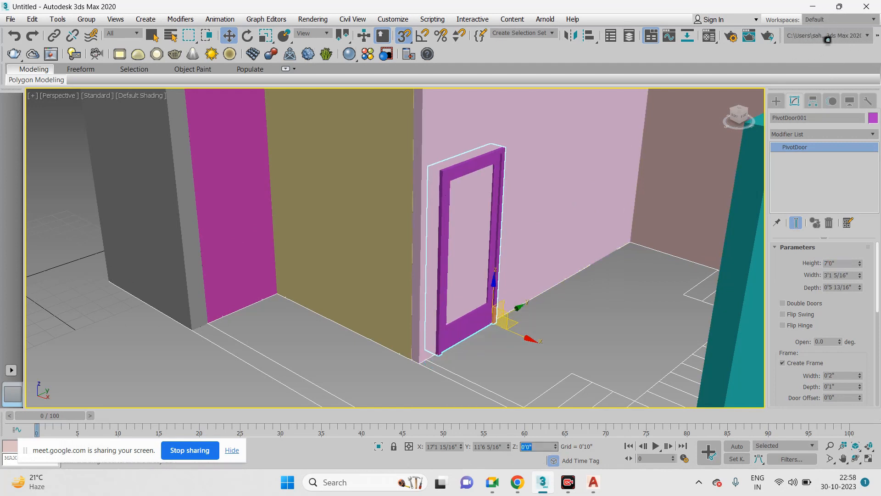
- Examine the placed door in perspective and top views and inspect the other doorways of the floor plan
alt+middle_drag(442, 269, 429, 283)
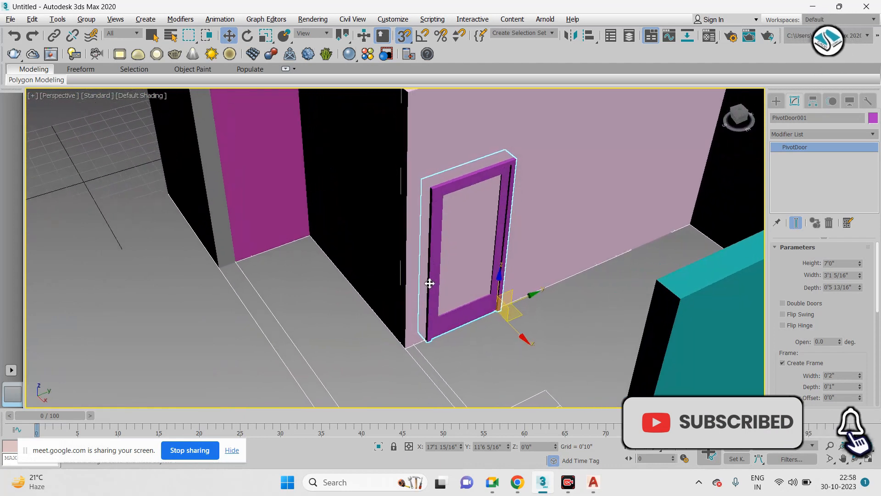
key(alt+w)
key(alt+w)
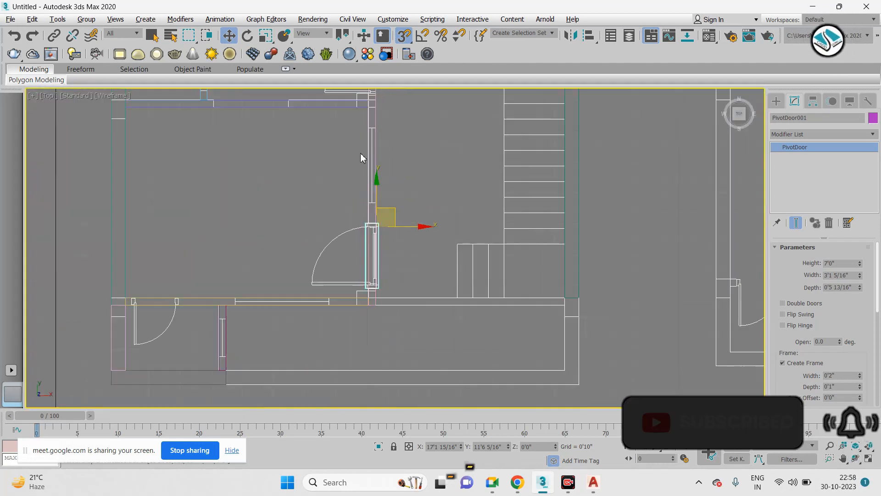
scroll(356, 291, up, 2)
scroll(242, 222, up, 6)
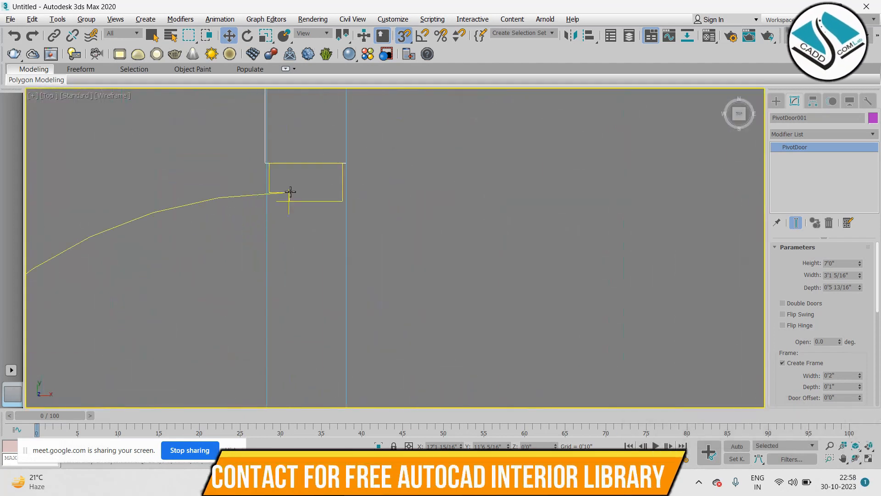
scroll(344, 157, down, 5)
scroll(476, 233, up, 5)
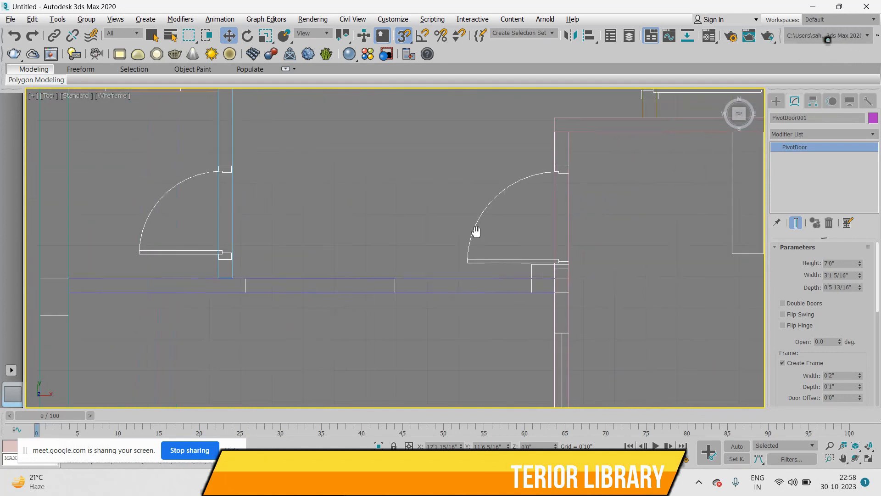
scroll(557, 172, up, 2)
scroll(437, 140, down, 7)
scroll(434, 143, up, 1)
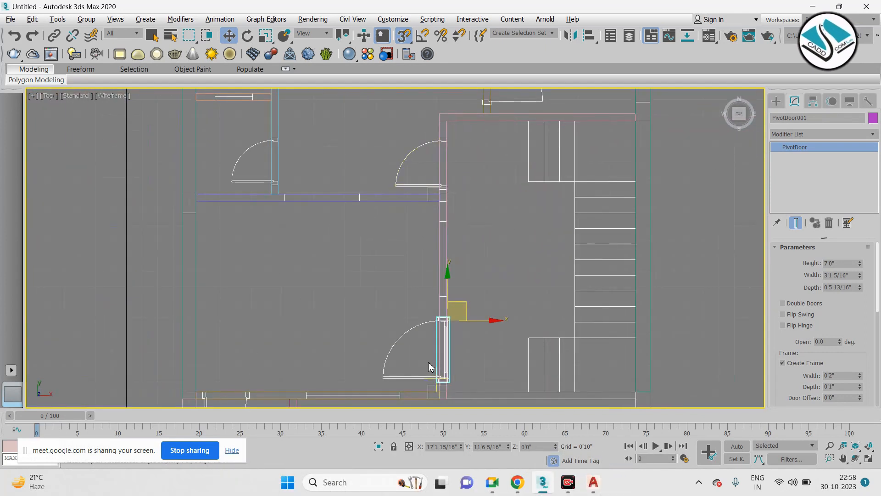
middle_drag(428, 361, 393, 267)
scroll(436, 276, up, 6)
scroll(364, 232, down, 3)
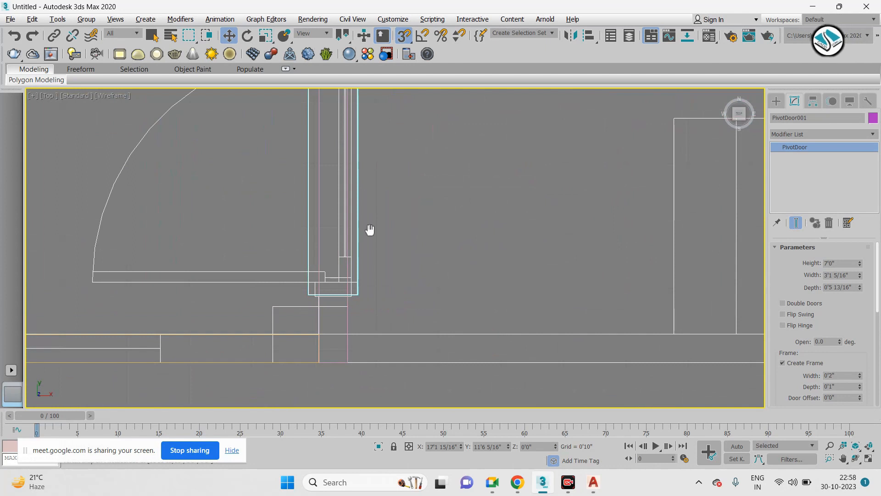
- Try the Double Doors option on the pivot door and set its opening angle to 100 degrees
key(alt+w)
middle_click(458, 321)
key(alt+w)
alt+middle_drag(461, 303, 469, 298)
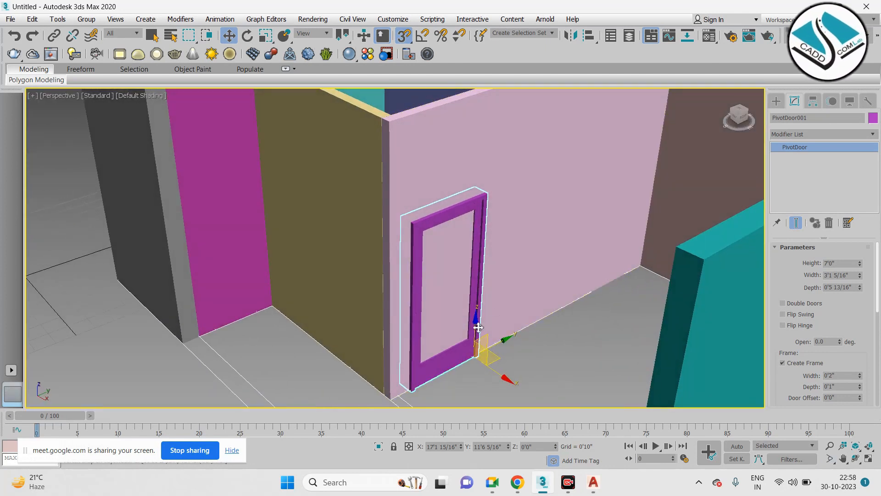
click(811, 304)
click(810, 304)
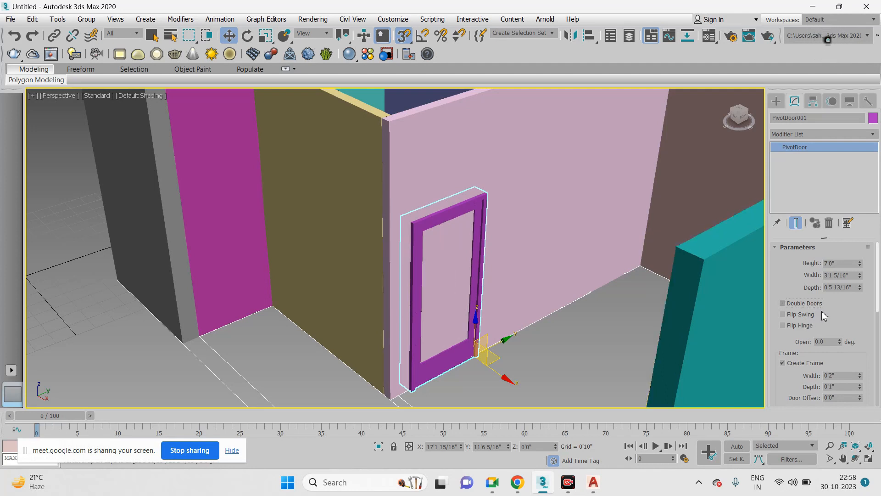
drag(842, 341, 813, 248)
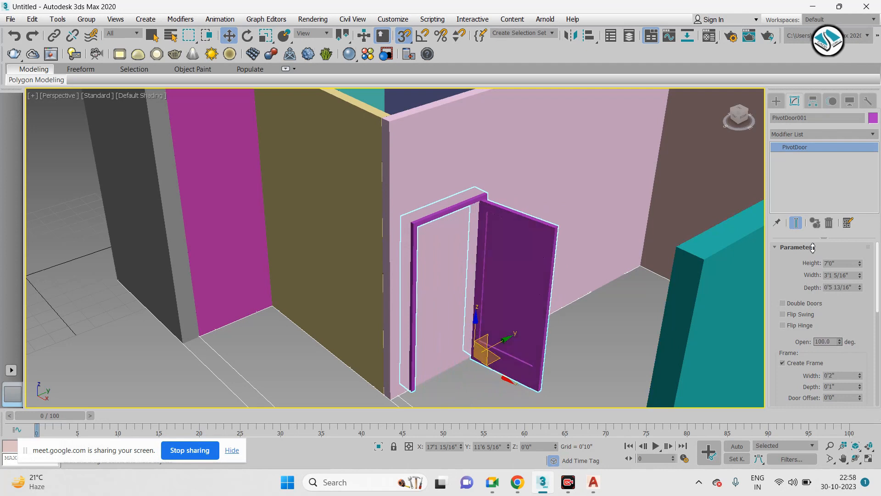
- Link the pivot door to the partition wall behind it with Select and Link to cut the door opening
scroll(449, 275, up, 5)
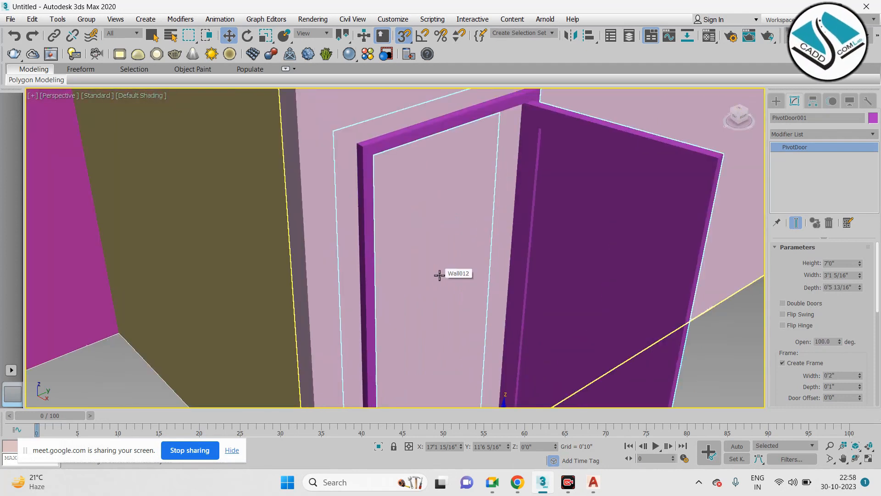
scroll(400, 216, down, 3)
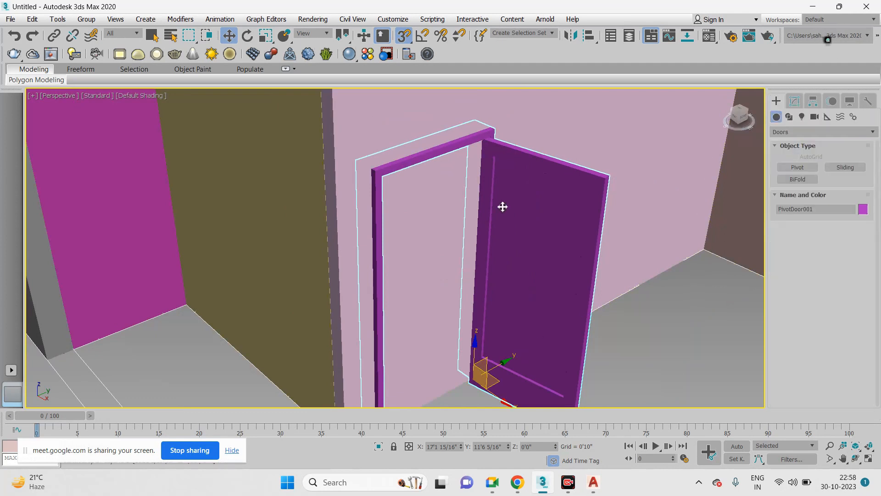
scroll(501, 205, down, 5)
scroll(427, 223, up, 2)
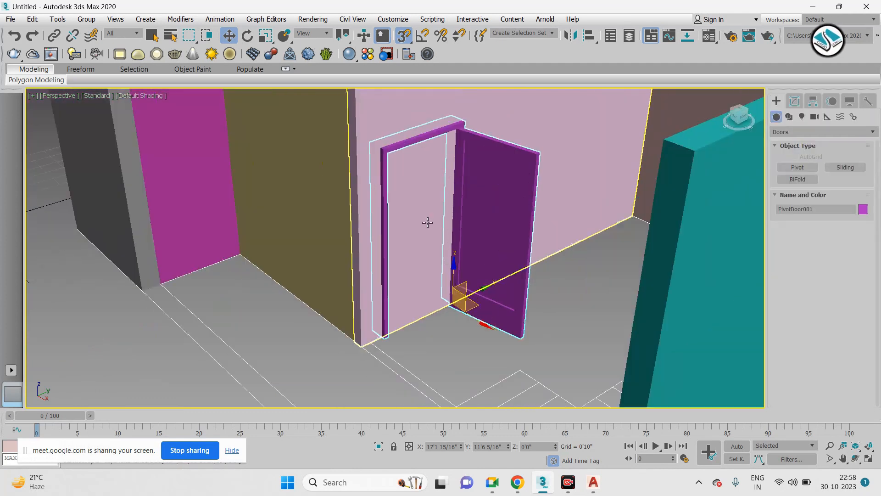
click(54, 36)
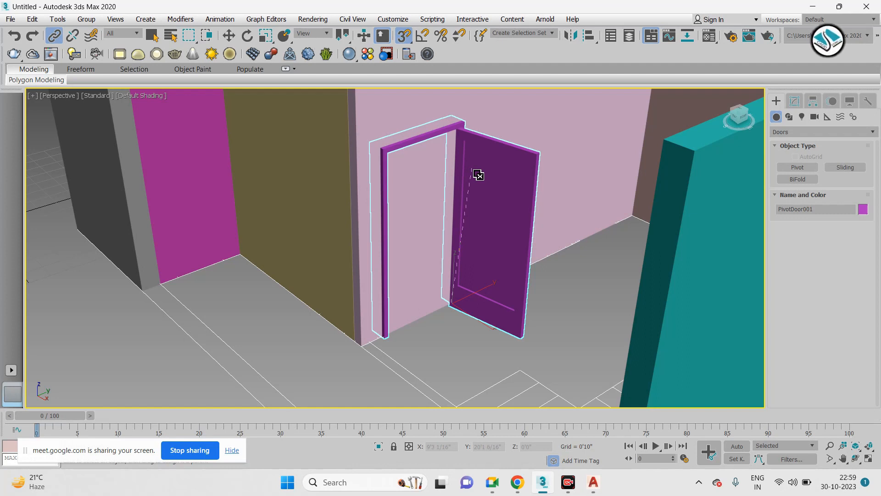
drag(482, 155, 376, 99)
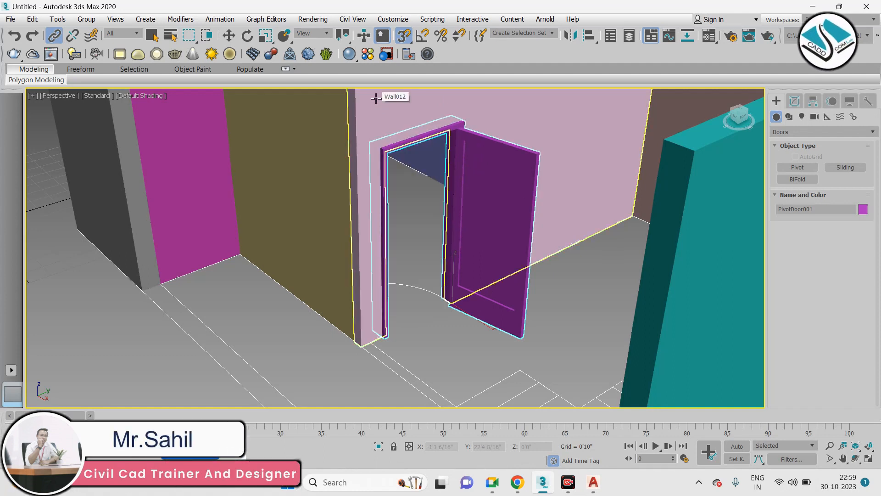
key(w)
- Flip the pivot door's swing into the room and set its opening angle to 17 degrees
alt+middle_drag(324, 255, 345, 258)
click(794, 101)
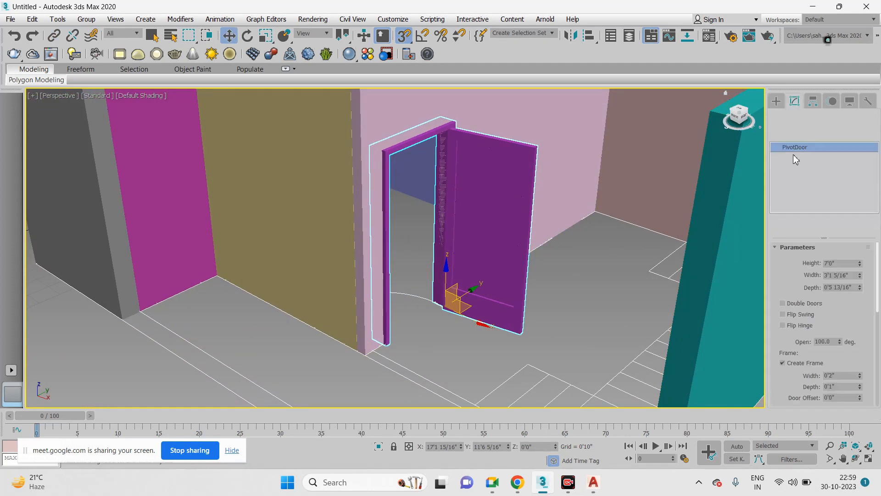
click(784, 314)
mouse_move(398, 205)
alt+middle_down()
mouse_move(521, 220)
mouse_move(379, 209)
mouse_move(392, 204)
alt+middle_up()
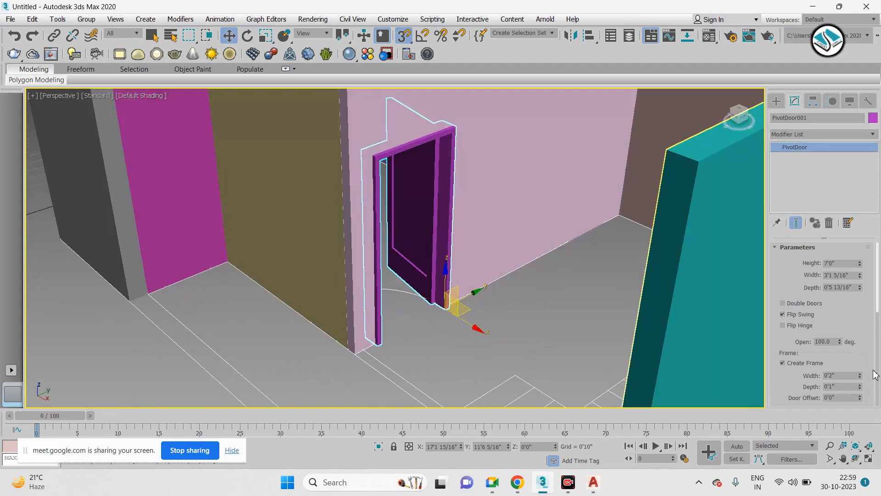
drag(839, 343, 838, 406)
- Draw a second pivot door, 2'7 9/16" wide and 0'4 9/16" deep, in the doorway at the same partition's upper end
scroll(468, 276, down, 6)
alt+middle_drag(421, 248, 503, 265)
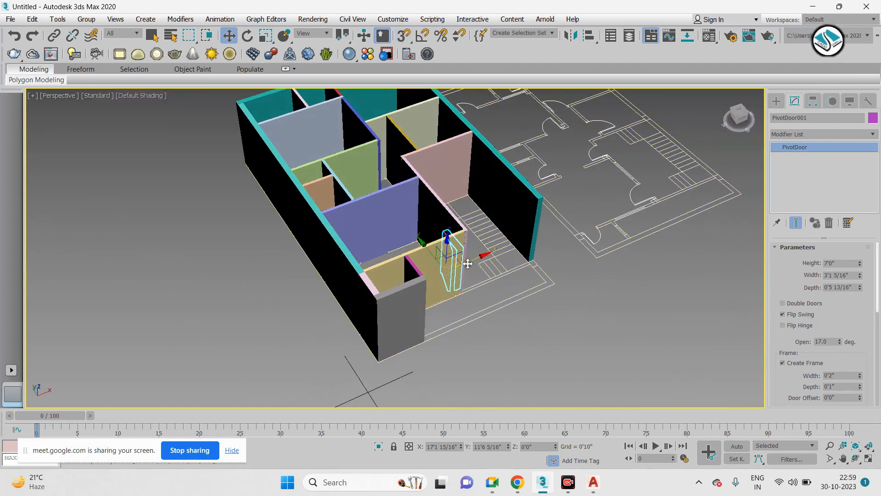
key(alt+w)
right_click(307, 152)
key(alt+w)
scroll(360, 211, down, 8)
middle_drag(404, 223, 410, 307)
scroll(509, 149, up, 8)
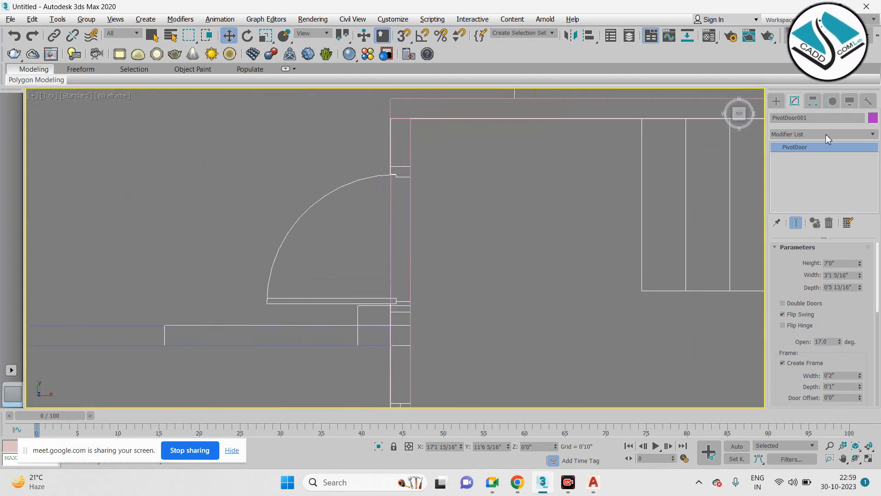
click(777, 102)
key(s)
drag(412, 168, 411, 307)
click(392, 310)
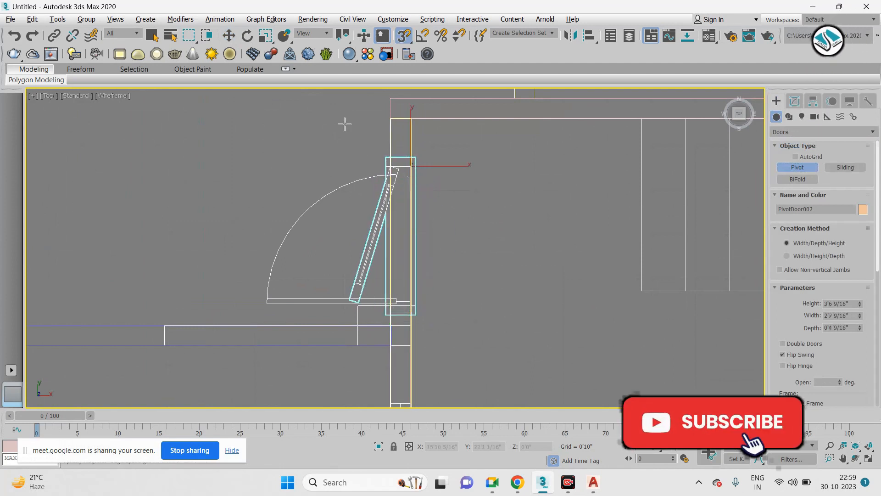
click(344, 124)
- Set the second pivot door's height to 7'0"
key(w)
key(alt+w)
right_click(597, 342)
key(alt+w)
alt+middle_drag(554, 291, 350, 275)
scroll(386, 268, up, 6)
click(795, 101)
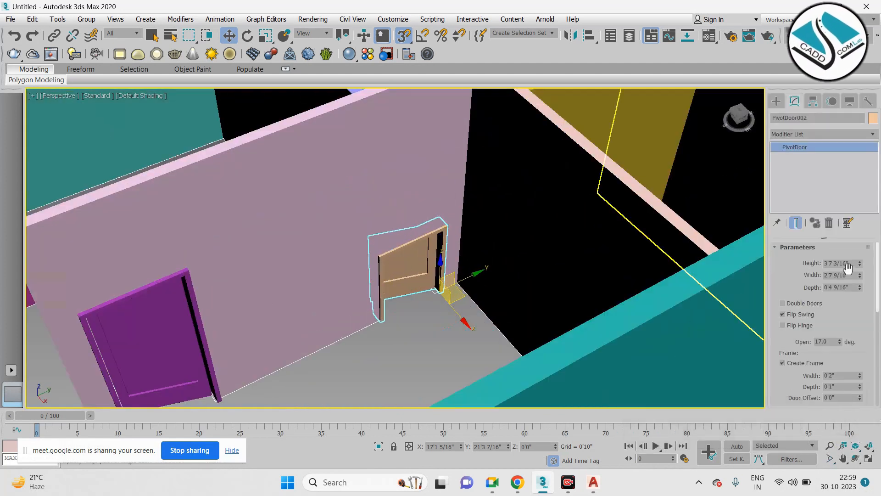
text(7')
key(Return)
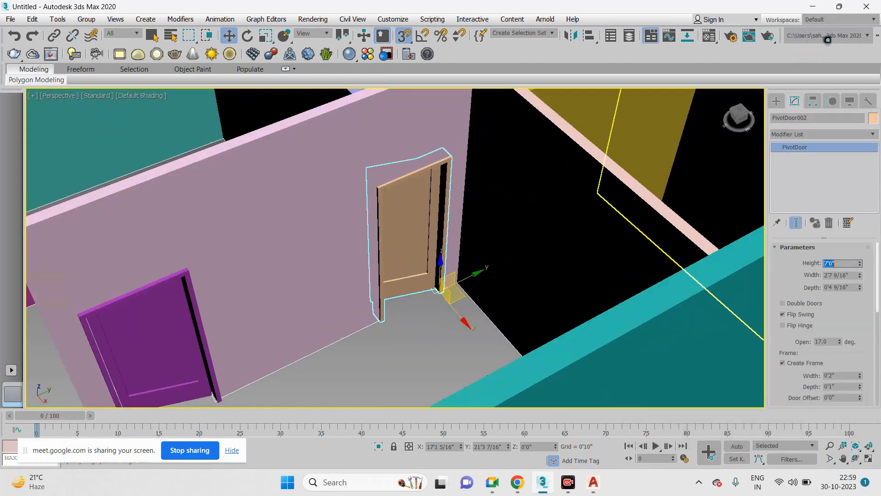
- Draw a third pivot door across the doorway of the room just above the staircase
click(776, 102)
key(alt+w)
middle_click(268, 227)
key(alt+w)
scroll(395, 202, down, 5)
middle_drag(414, 154, 420, 249)
scroll(419, 250, up, 5)
click(797, 167)
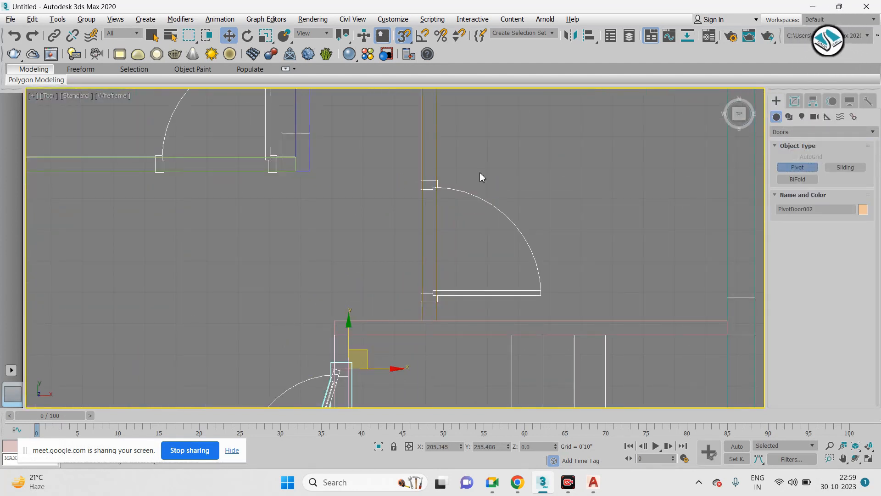
middle_drag(421, 203, 422, 172)
scroll(422, 156, up, 2)
drag(419, 147, 443, 320)
click(443, 316)
scroll(442, 314, down, 4)
click(392, 157)
right_click(391, 157)
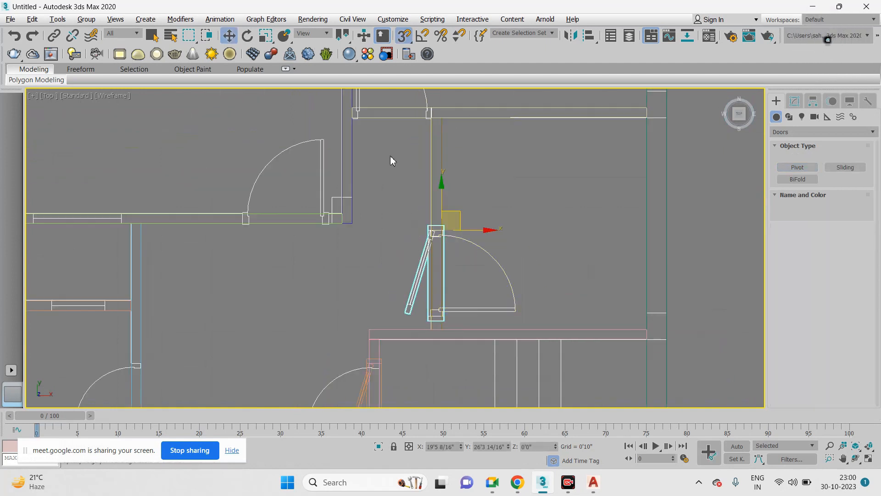
- Set the third pivot door's opening angle to 70 degrees
key(p)
middle_drag(567, 290, 475, 343)
scroll(622, 258, down, 4)
alt+middle_drag(623, 258, 394, 275)
scroll(643, 295, up, 1)
scroll(643, 295, up, 4)
alt+middle_drag(620, 288, 600, 272)
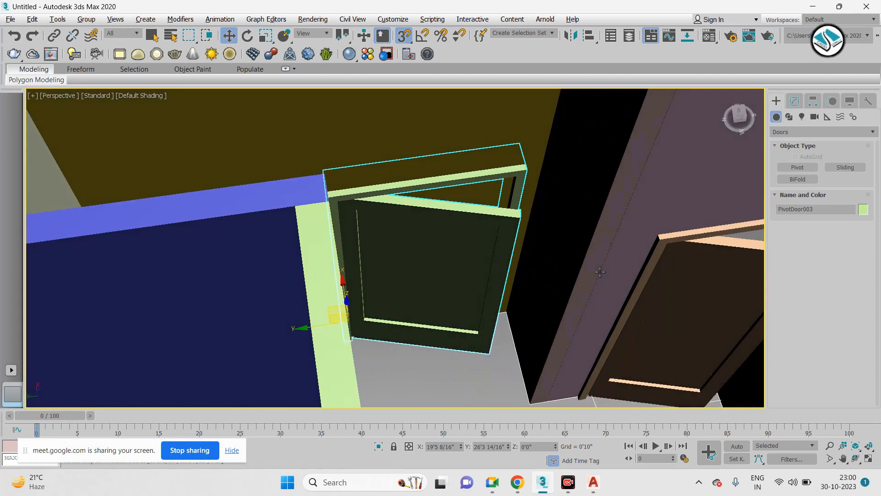
click(795, 101)
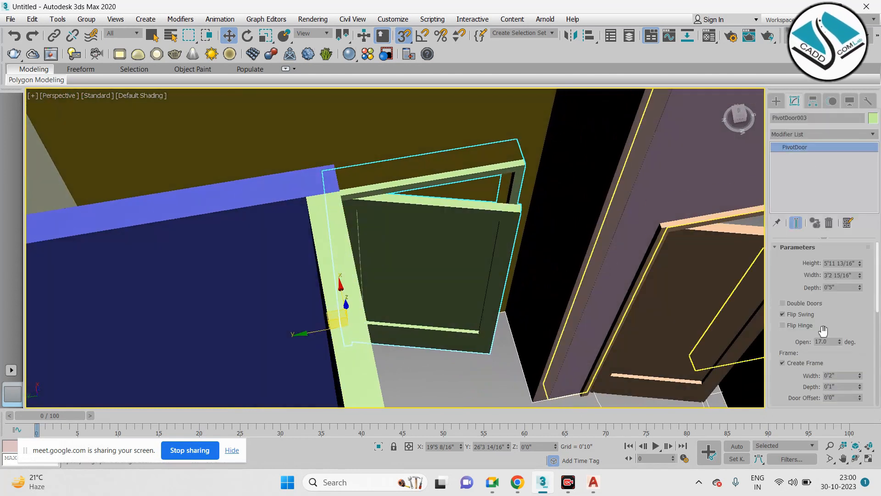
drag(841, 341, 829, 291)
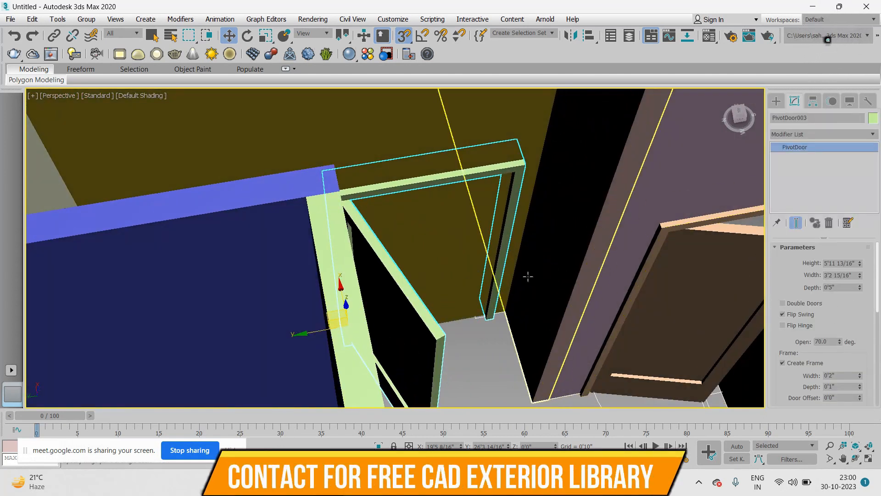
- Link the third pivot door to the wall it crosses so that it cuts a doorway
alt+middle_drag(528, 276, 471, 245)
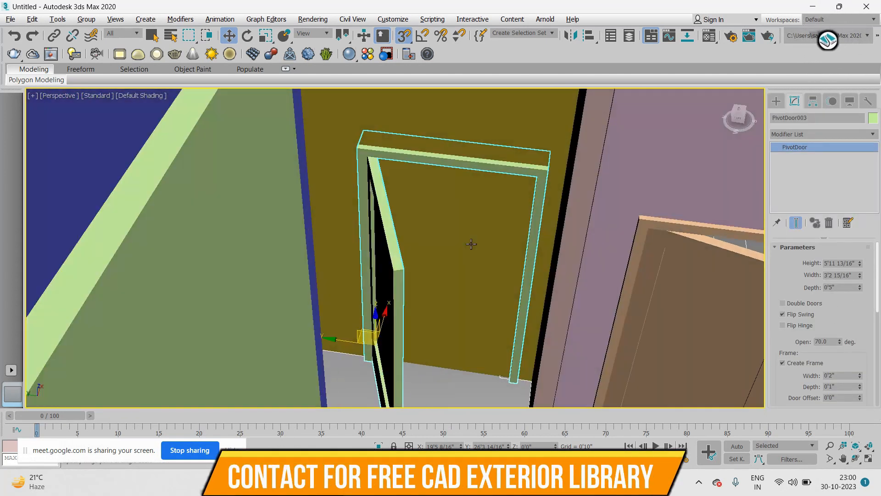
click(53, 35)
drag(380, 224, 452, 111)
key(w)
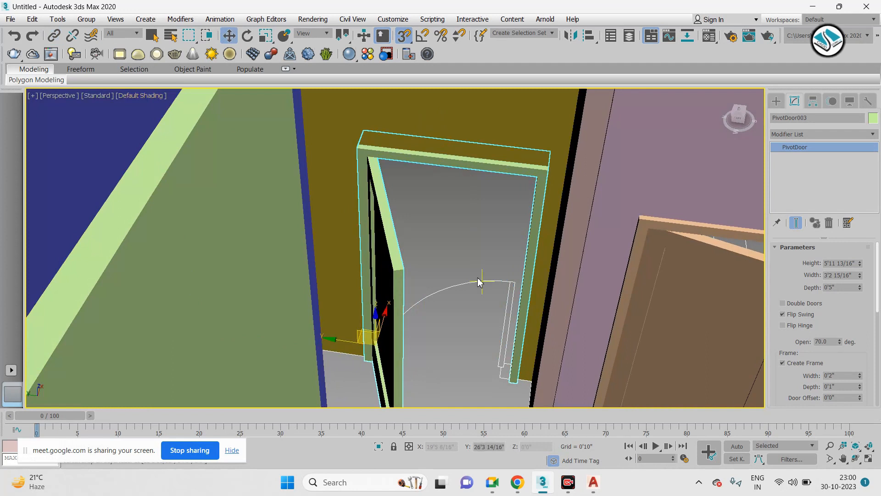
- Flip the third pivot door's hinge side and turn off its flipped swing to match the door arc in the plan
click(783, 325)
click(784, 314)
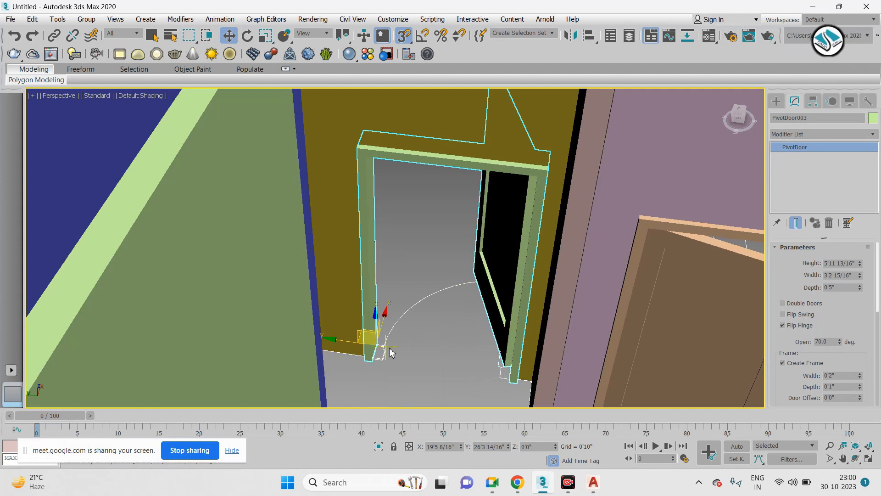
key(s)
- Draw an awning window 5'0" wide and 0'4 9/16" deep over the plan's window opening in the front room's wall
scroll(389, 352, down, 8)
alt+middle_drag(390, 351, 271, 299)
key(alt+w)
right_click(293, 203)
key(alt+w)
scroll(413, 206, down, 6)
scroll(395, 256, up, 7)
middle_drag(348, 270, 451, 227)
scroll(451, 228, up, 4)
click(777, 101)
middle_drag(577, 208, 547, 225)
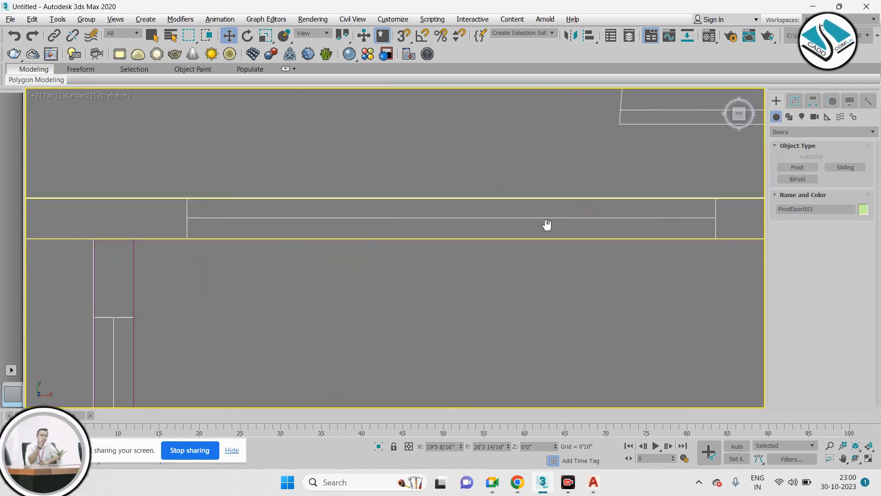
click(801, 132)
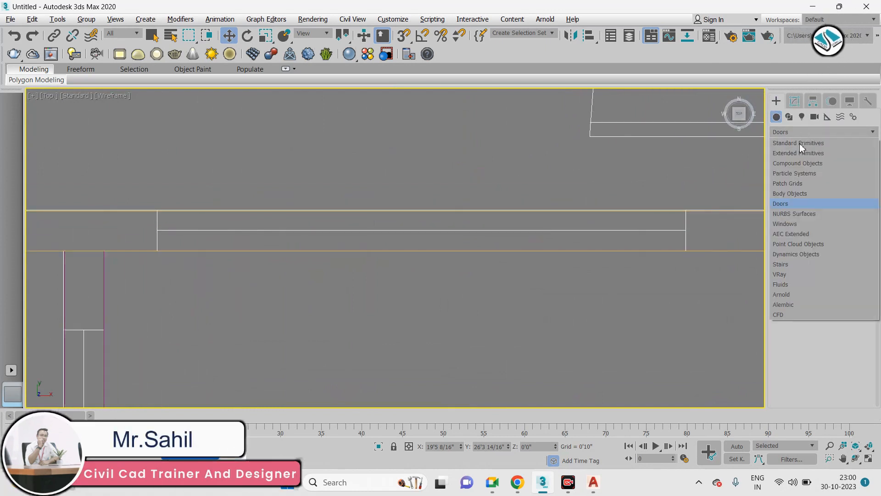
click(785, 223)
click(798, 167)
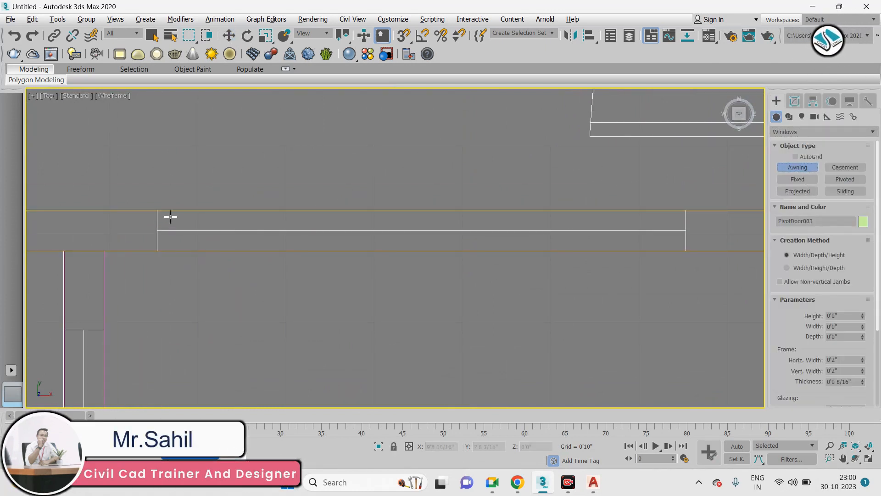
key(s)
drag(157, 250, 686, 250)
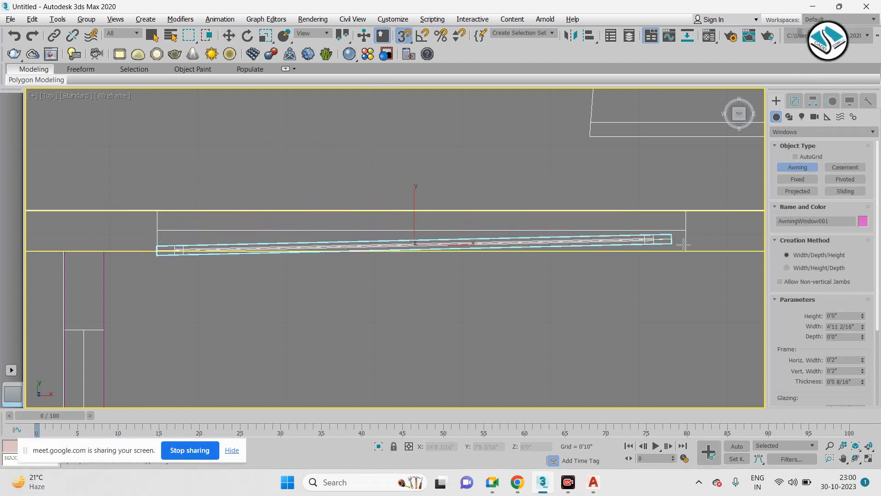
click(690, 210)
scroll(663, 271, down, 5)
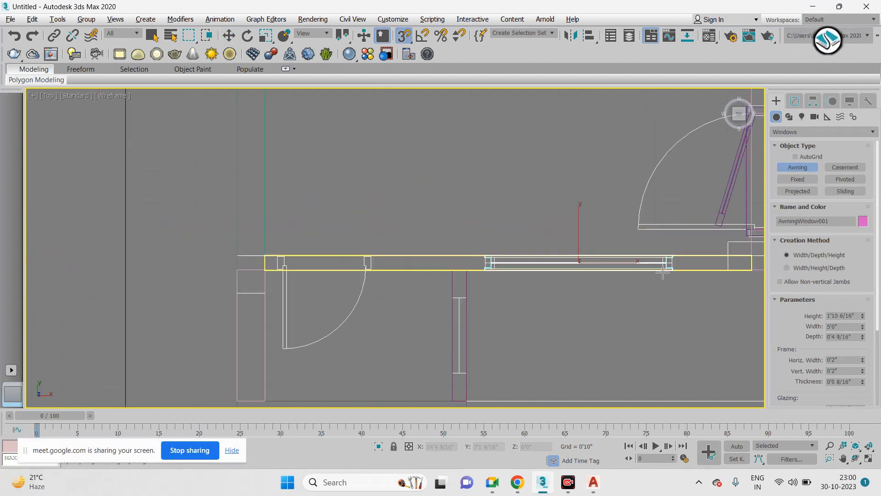
click(562, 131)
- Raise the awning window to an elevation of 2'6" above the floor
key(w)
key(p)
mouse_move(580, 309)
alt+middle_down()
mouse_move(452, 315)
mouse_move(448, 205)
alt+middle_up()
scroll(404, 315, up, 5)
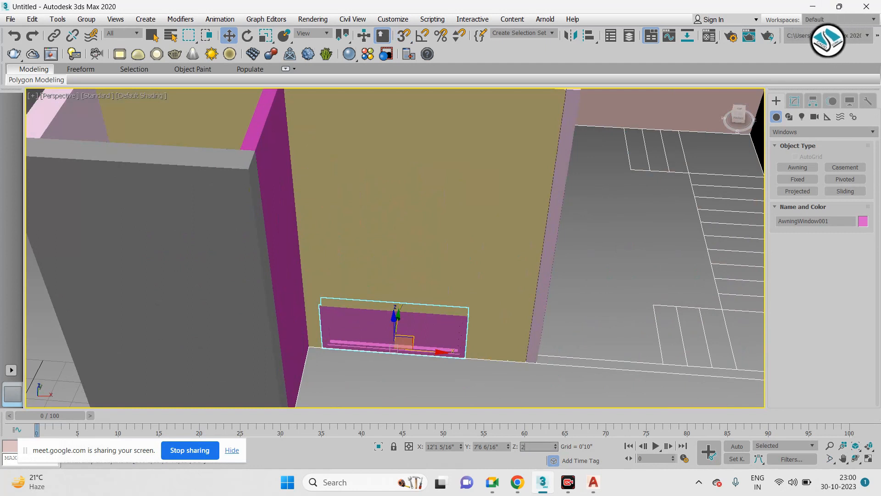
key(Return)
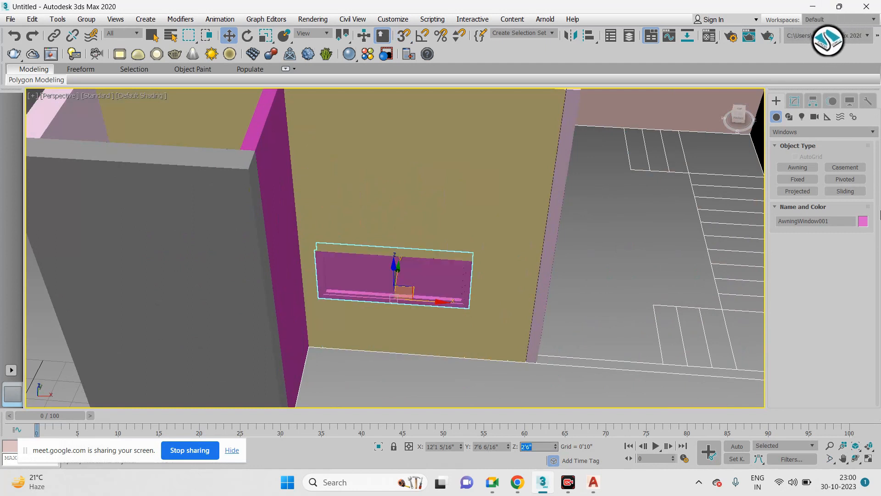
- Set the awning window's height to 6'0"
click(795, 101)
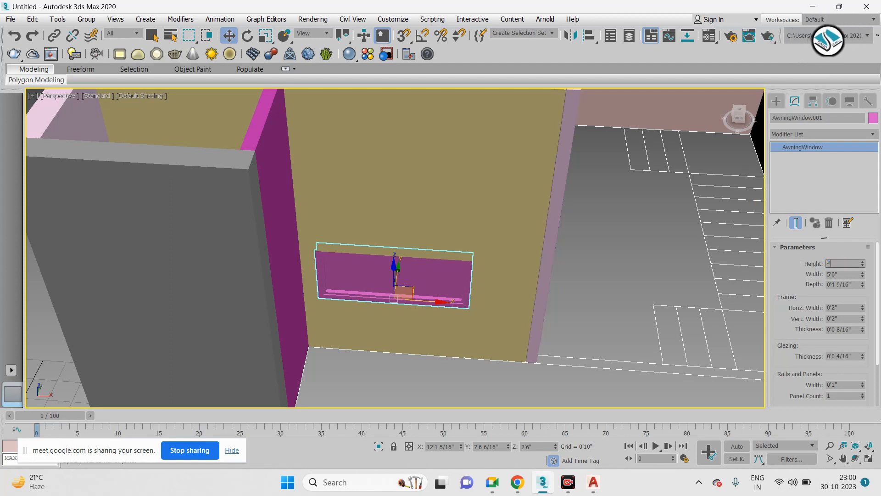
text(4)
key(Return)
text(6)
key(Return)
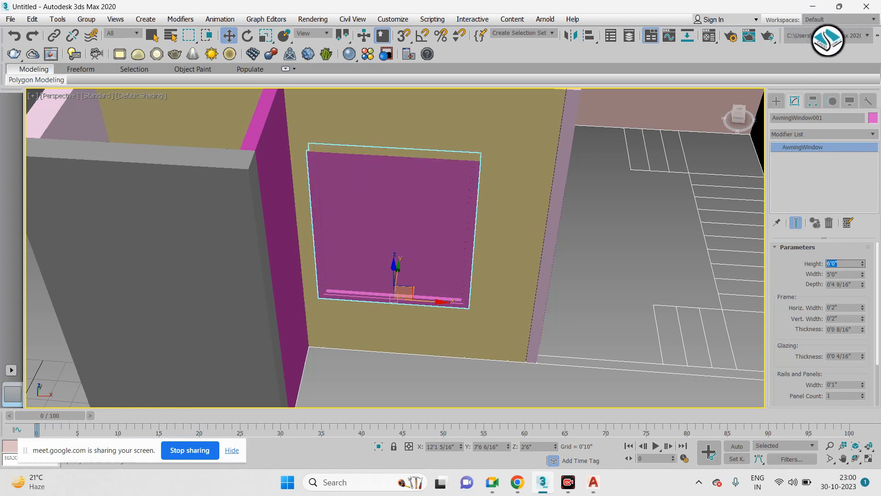
- Draw a second awning window 2'0" wide, 0'4 9/16" deep and about 3'5" high in the short partition beside the first window
alt+middle_drag(542, 133, 608, 168)
click(776, 101)
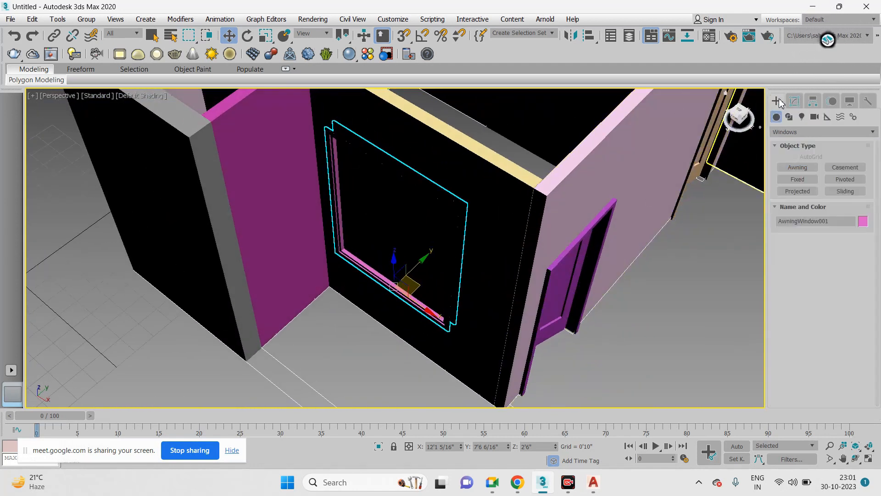
key(alt+w)
click(368, 153)
key(alt+w)
middle_drag(486, 333, 448, 214)
scroll(448, 214, up, 5)
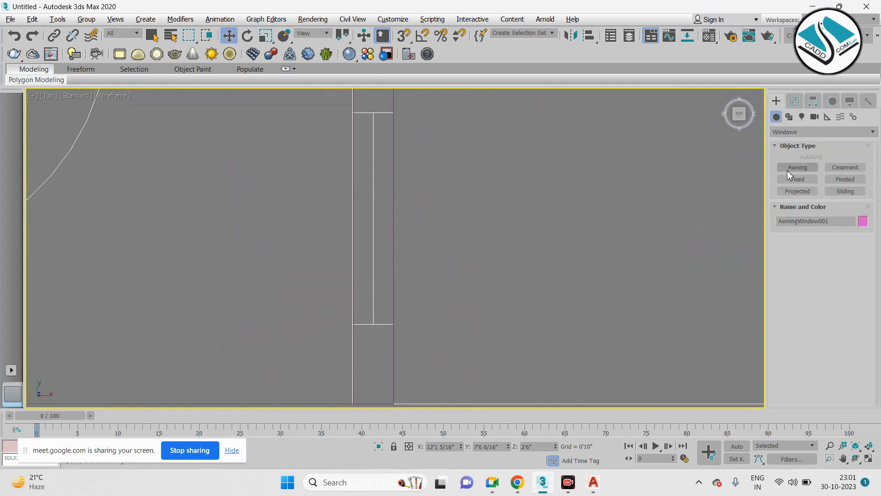
click(797, 169)
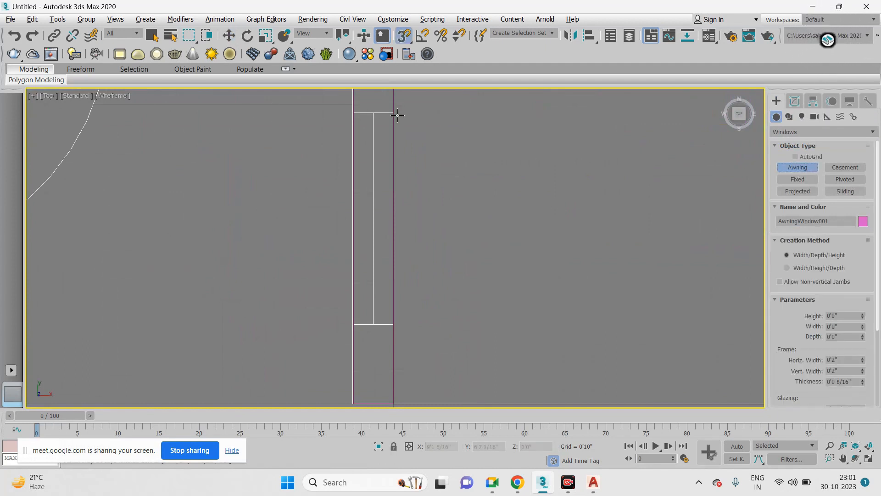
scroll(356, 118, down, 2)
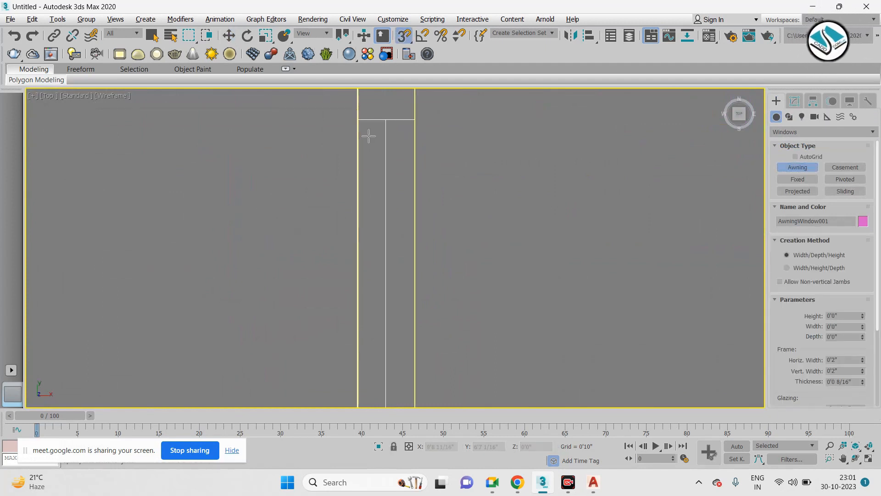
drag(351, 211, 360, 281)
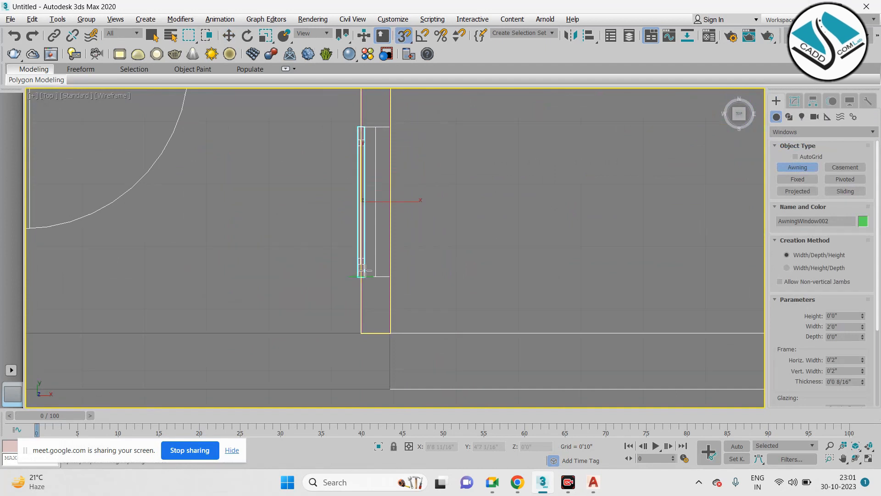
click(394, 280)
scroll(395, 281, down, 3)
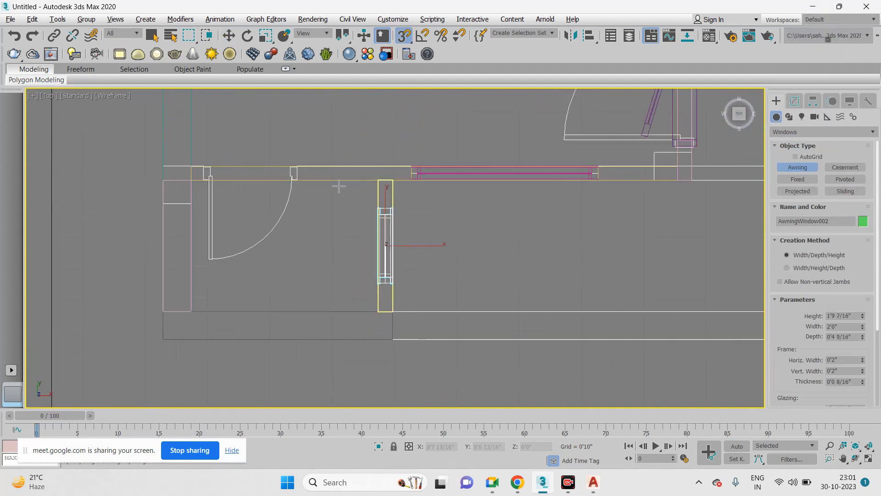
- Raise the second awning window to an elevation of 6'0"
key(w)
key(p)
alt+middle_drag(484, 307, 474, 283)
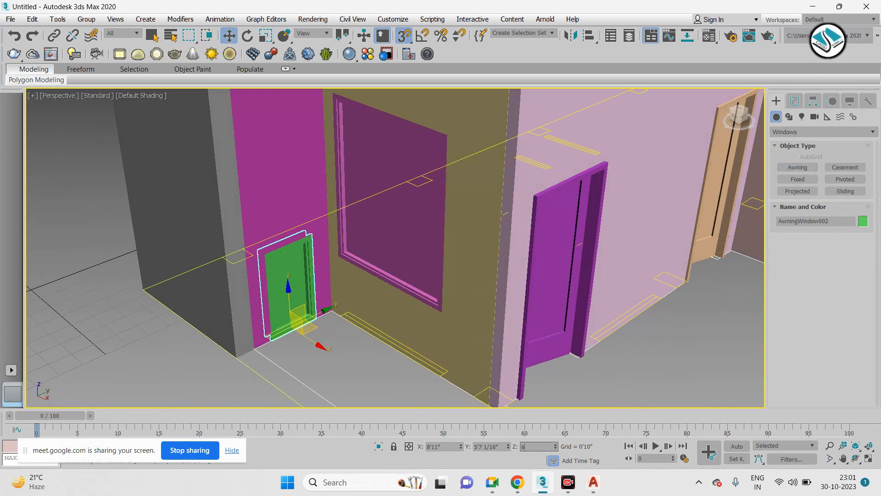
text(6)
key(Return)
- Set the second awning window's height to 2'0" and its elevation to 7'0"
scroll(508, 304, down, 3)
scroll(510, 302, up, 3)
middle_drag(448, 204, 478, 280)
click(795, 101)
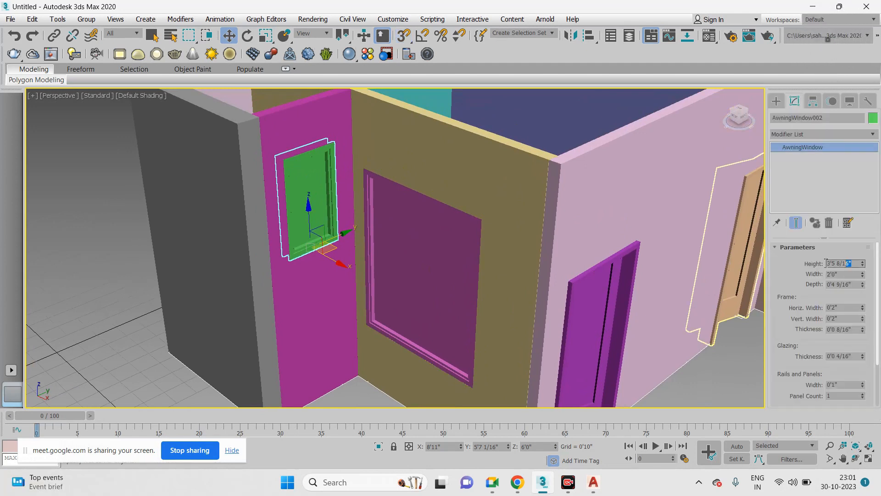
key(Return)
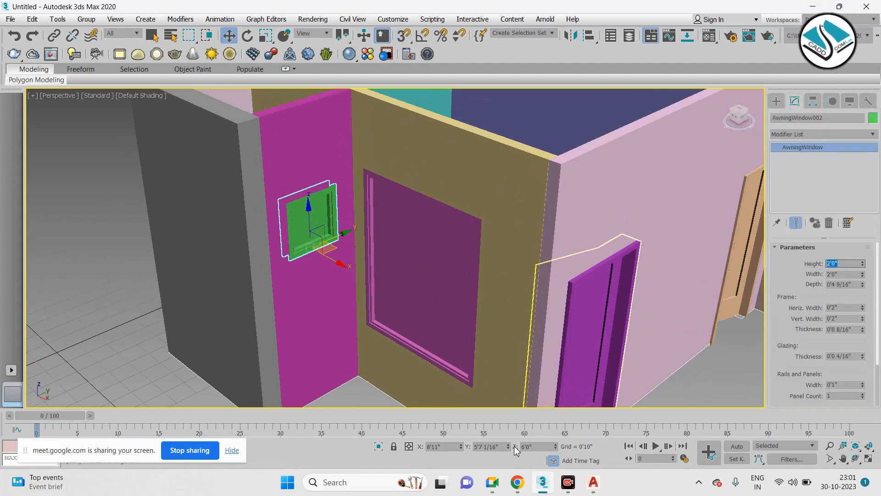
text(7)
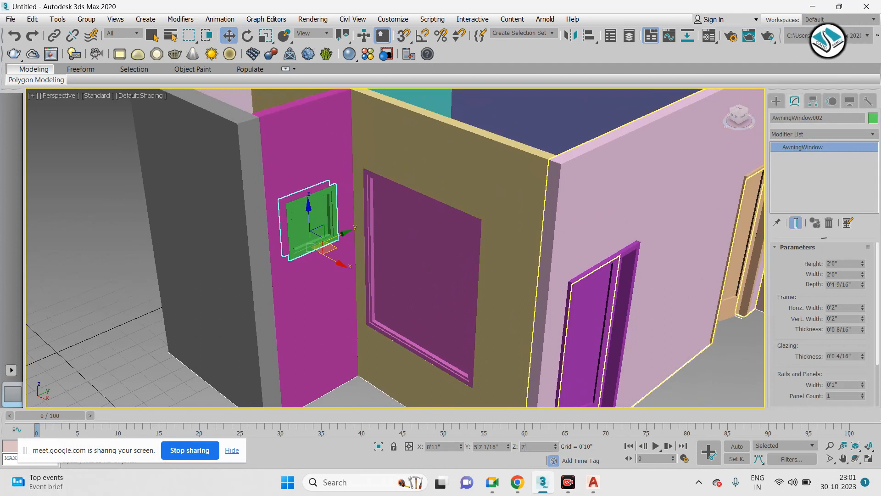
key(Return)
- Examine the floor plan from above and the whole model in perspective, checking the placed doors and windows
click(777, 102)
scroll(597, 294, down, 6)
mouse_move(588, 300)
alt+middle_down()
mouse_move(486, 332)
mouse_move(586, 317)
alt+middle_up()
key(alt+w)
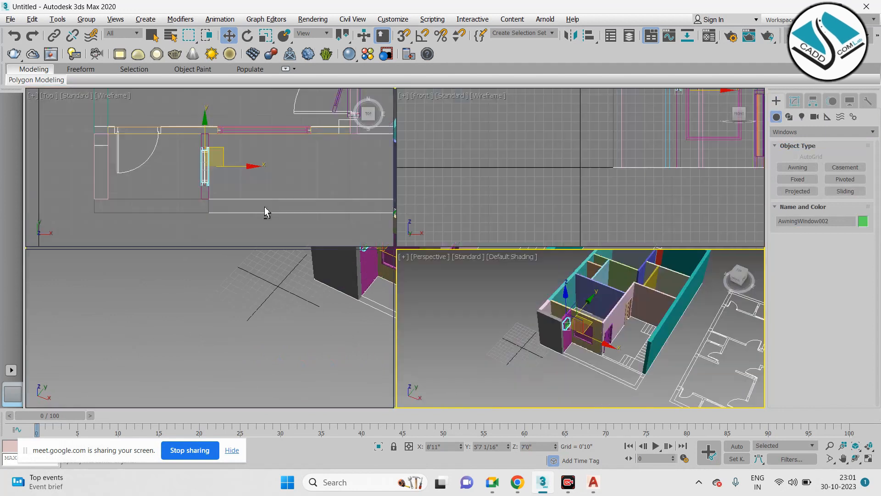
right_click(265, 209)
key(alt+w)
scroll(374, 223, down, 4)
scroll(461, 160, down, 1)
scroll(454, 211, down, 1)
scroll(486, 206, down, 2)
scroll(464, 276, down, 1)
scroll(426, 308, up, 3)
scroll(429, 297, down, 4)
scroll(422, 252, up, 6)
key(alt+w)
right_click(510, 312)
key(alt+w)
alt+middle_drag(511, 311, 464, 241)
middle_drag(464, 241, 514, 250)
scroll(466, 259, down, 3)
scroll(492, 284, up, 3)
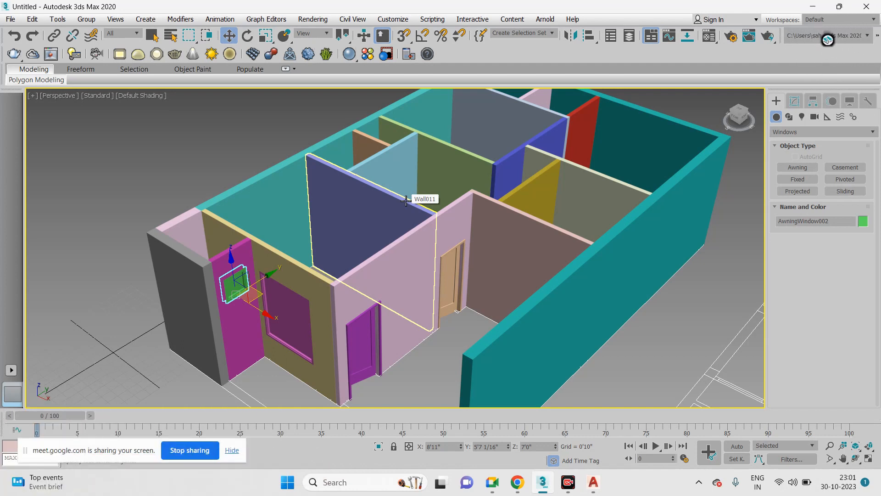
- Turn off the flipped swing of the first pivot door near the front corner and set its opening angle to 79 degrees
alt+middle_drag(394, 279, 335, 234)
scroll(309, 313, up, 3)
middle_drag(337, 269, 342, 242)
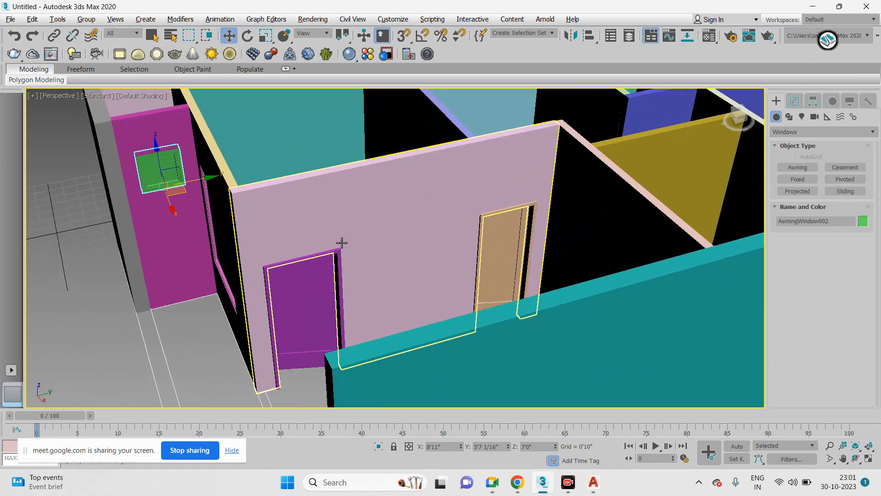
scroll(350, 251, down, 3)
alt+middle_drag(325, 270, 337, 276)
scroll(337, 276, up, 6)
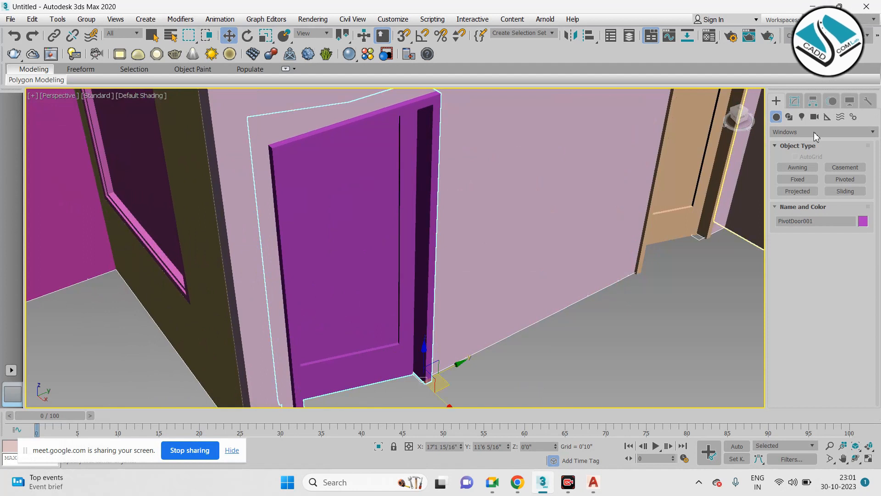
click(796, 103)
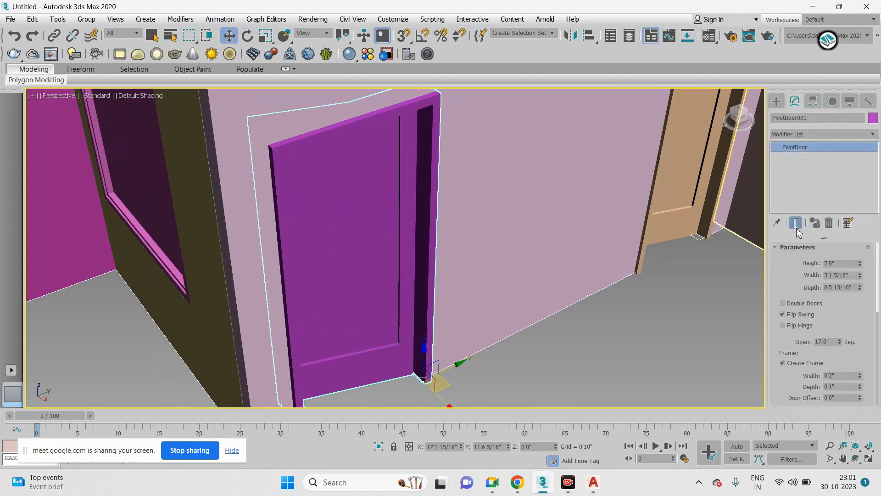
click(784, 315)
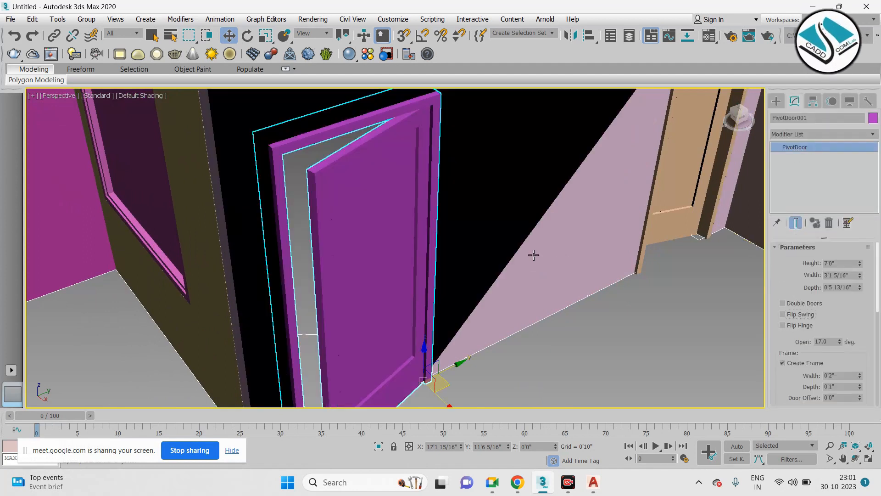
scroll(528, 256, down, 8)
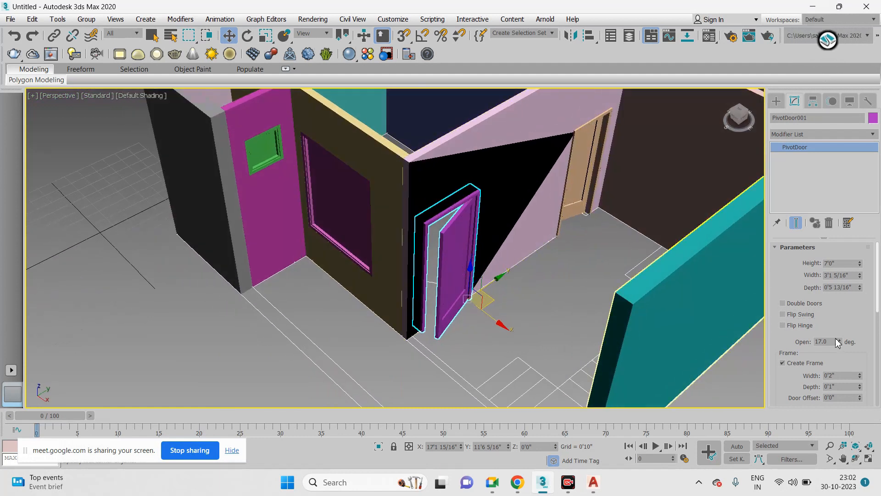
drag(842, 343, 808, 326)
- Compare the first pivot door's hinge sides, ending with both Flip Hinge and Flip Swing turned on
click(804, 328)
click(804, 329)
click(803, 326)
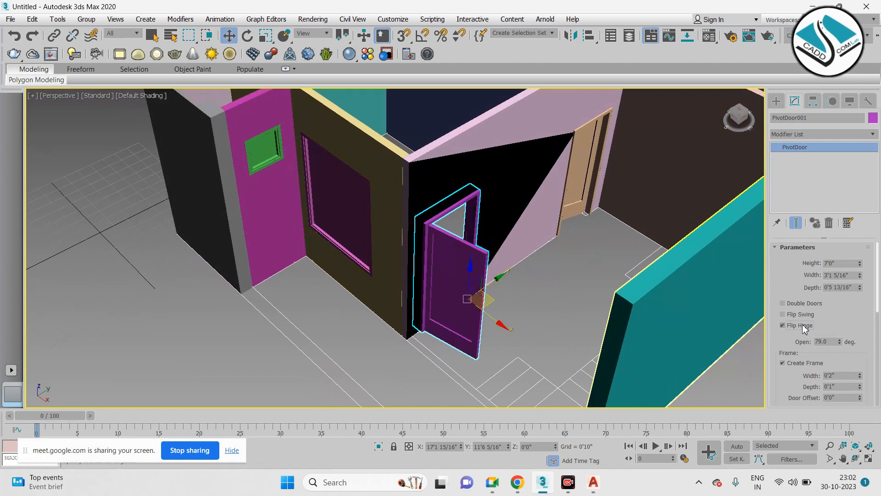
click(804, 326)
click(804, 326)
click(804, 326)
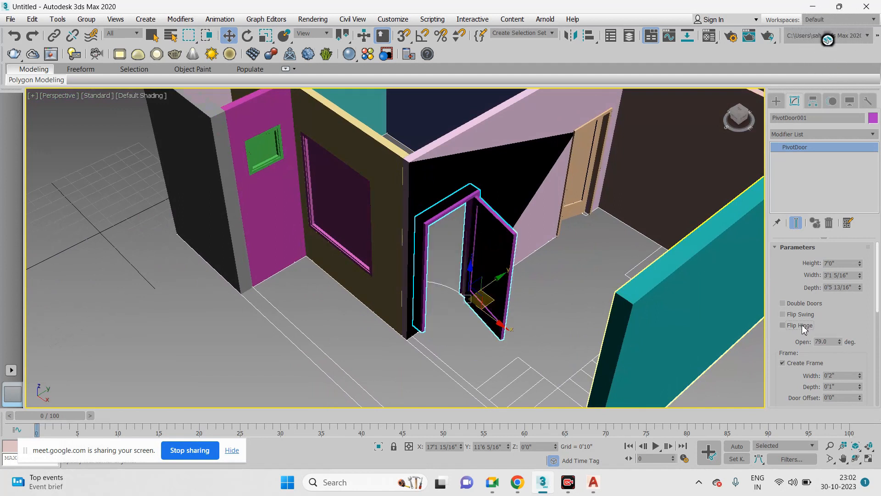
click(804, 329)
click(801, 322)
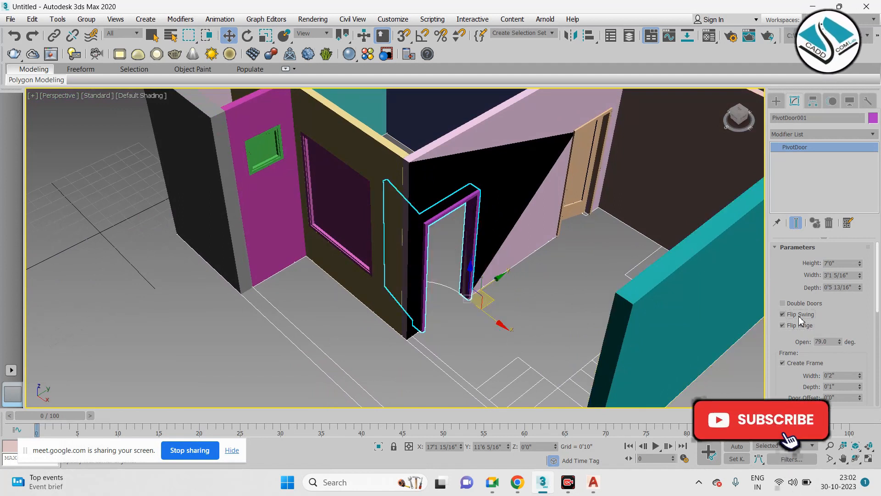
- Compare the first pivot door's swing directions, ending with both Flip Swing and Flip Hinge turned off
click(800, 321)
click(797, 328)
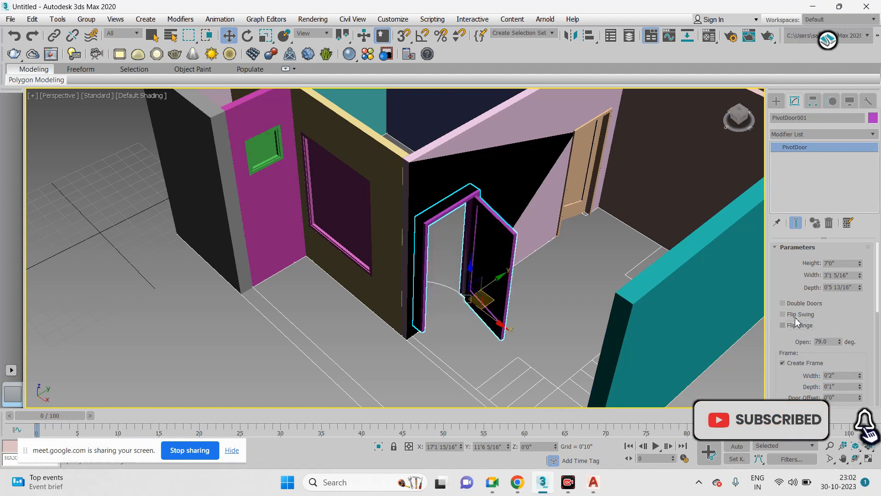
click(800, 316)
click(800, 316)
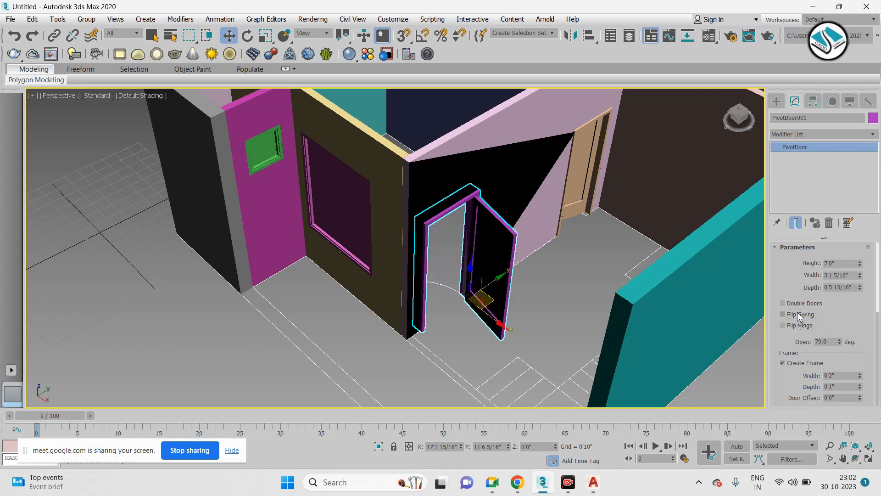
click(800, 316)
mouse_move(507, 269)
alt+middle_down()
mouse_move(498, 246)
mouse_move(574, 274)
mouse_move(618, 271)
mouse_move(516, 263)
alt+middle_up()
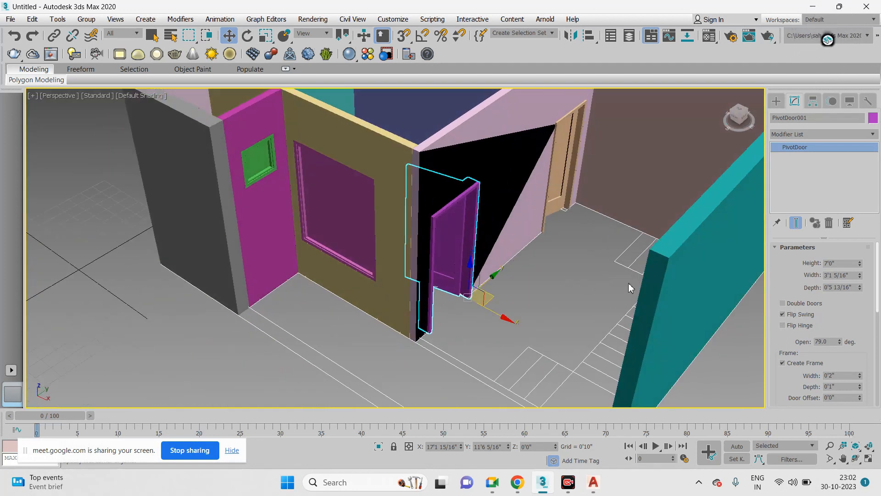
- Link the first pivot door to the pink wall it stands in, and return to the Move tool
click(776, 100)
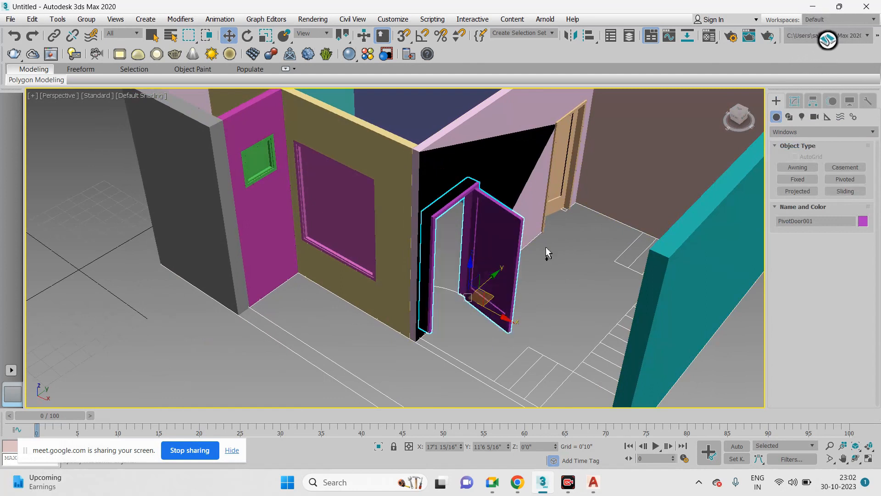
click(508, 168)
middle_drag(508, 168, 449, 199)
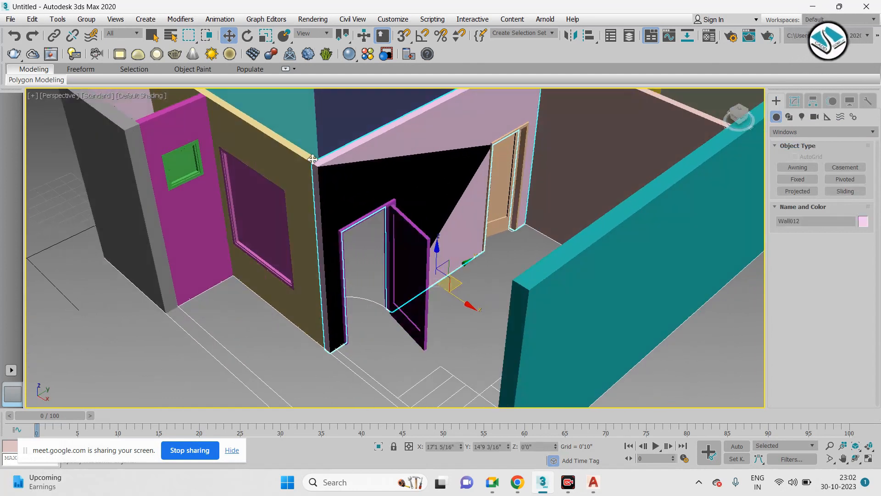
click(55, 35)
drag(418, 280, 448, 147)
key(w)
- Examine the linked door and the whole model from several angles, ending close on the staircase lines between the walls
alt+middle_drag(604, 303, 627, 313)
scroll(627, 313, down, 6)
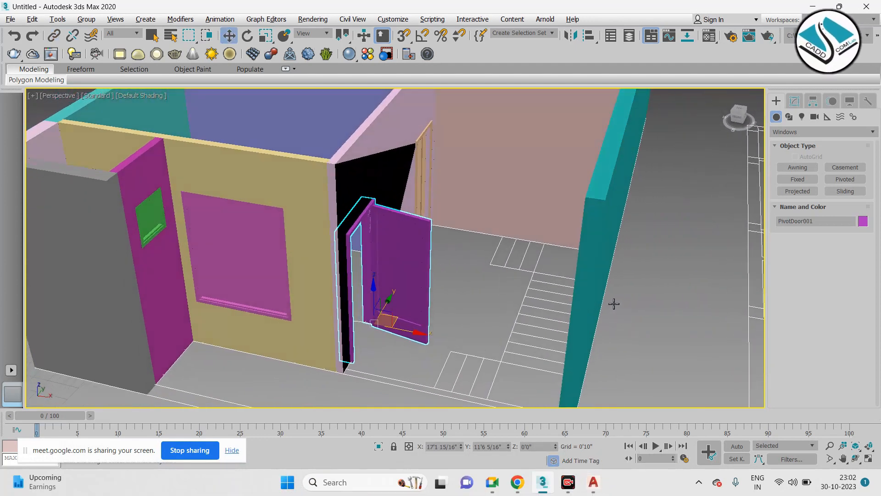
alt+middle_drag(537, 268, 712, 191)
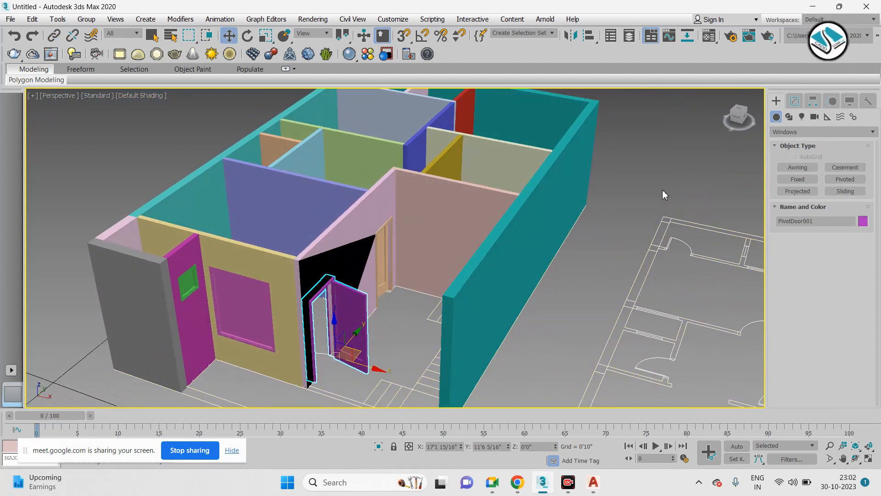
scroll(453, 229, up, 5)
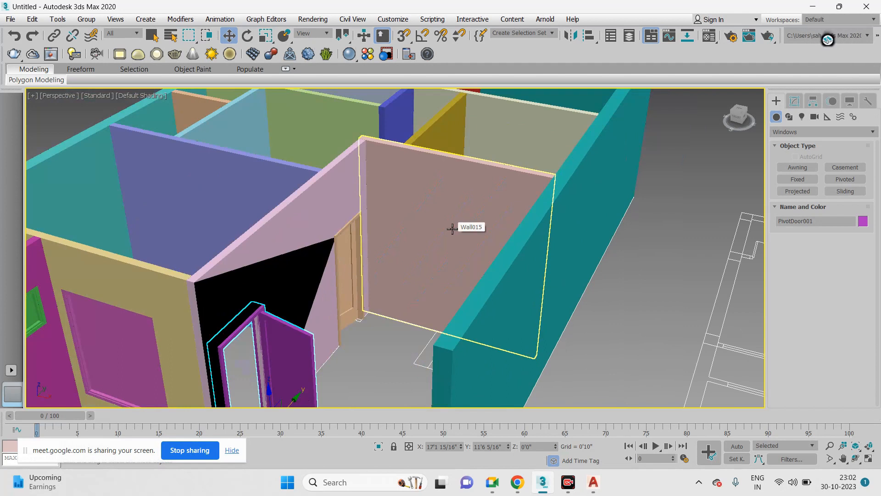
scroll(451, 231, down, 5)
click(582, 191)
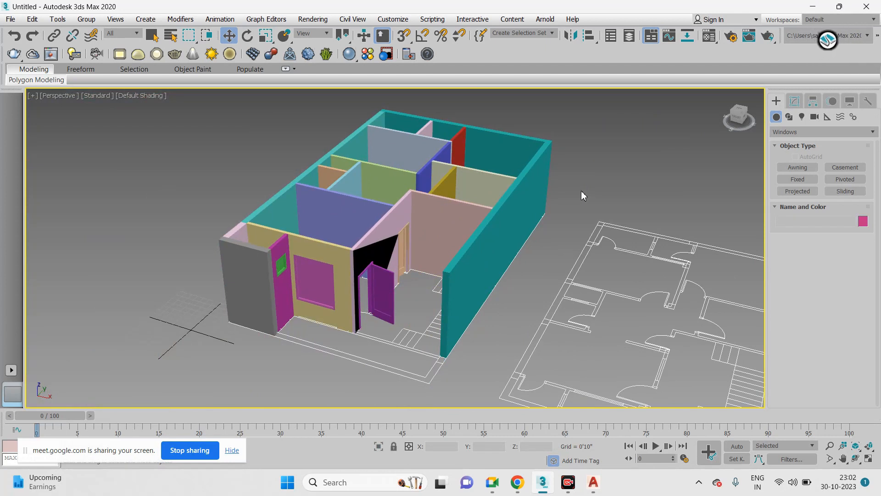
scroll(459, 206, down, 3)
alt+middle_drag(433, 242, 460, 240)
alt+middle_drag(617, 300, 528, 260)
scroll(514, 252, up, 5)
mouse_move(458, 235)
middle_down()
mouse_move(451, 266)
mouse_move(455, 227)
middle_up()
scroll(420, 287, up, 3)
middle_drag(420, 286, 419, 260)
scroll(415, 257, down, 2)
scroll(421, 197, down, 3)
middle_drag(421, 197, 407, 297)
scroll(407, 295, up, 2)
scroll(512, 212, up, 2)
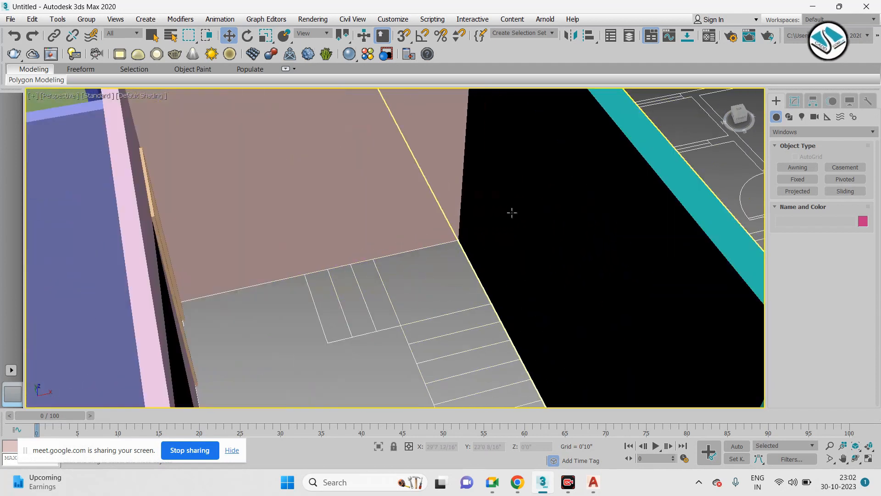
- Draw a snapped box about 3'3" by 0'10" and about 0'10" high over the first stair tread on the plan
click(808, 133)
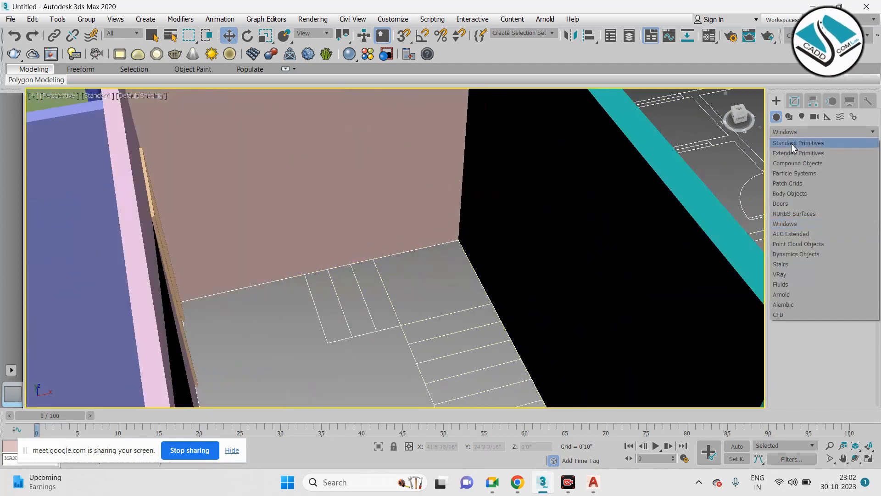
click(791, 143)
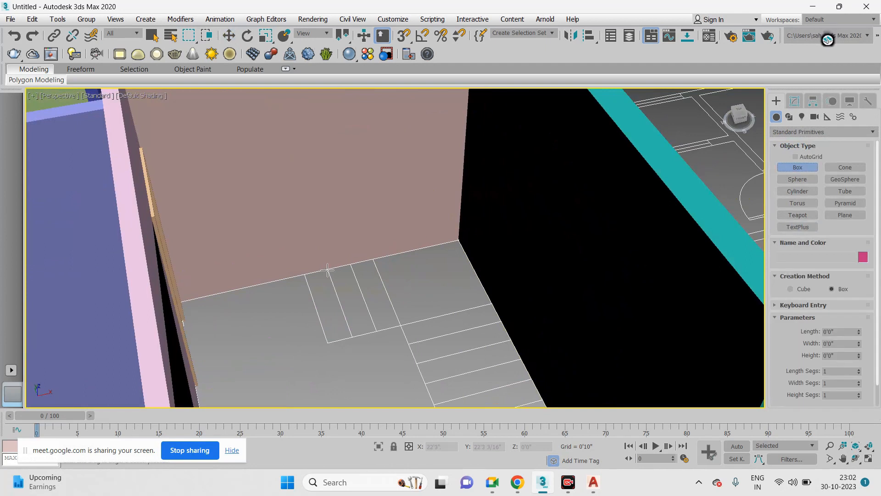
drag(328, 270, 328, 343)
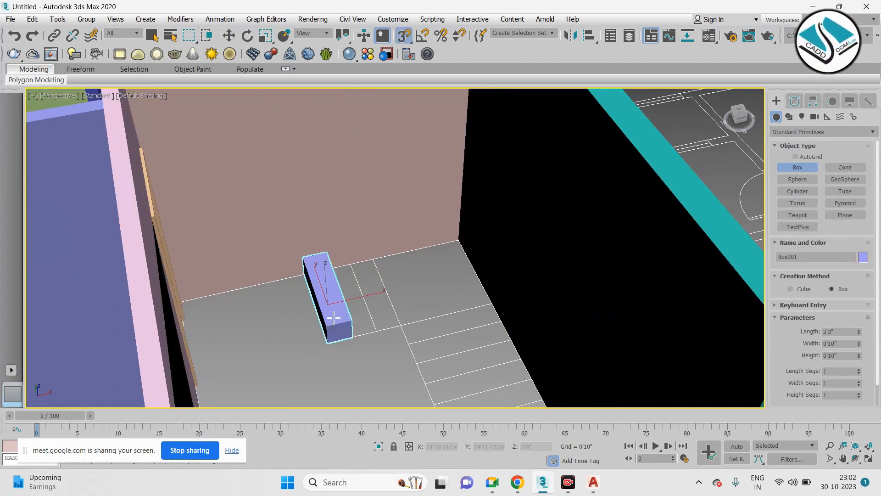
click(331, 322)
right_click(364, 321)
alt+middle_drag(370, 317, 384, 311)
- Set the stair box's height to 9 inches
click(795, 103)
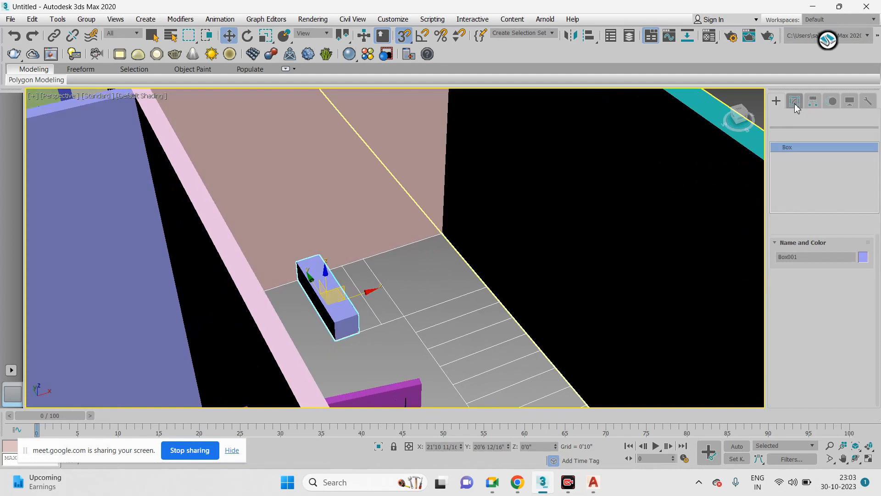
double_click(844, 286)
text(9)
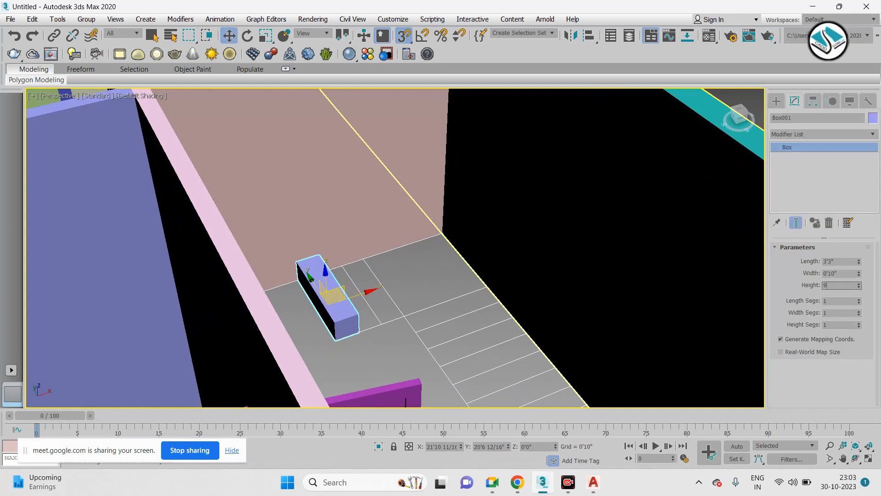
click(778, 101)
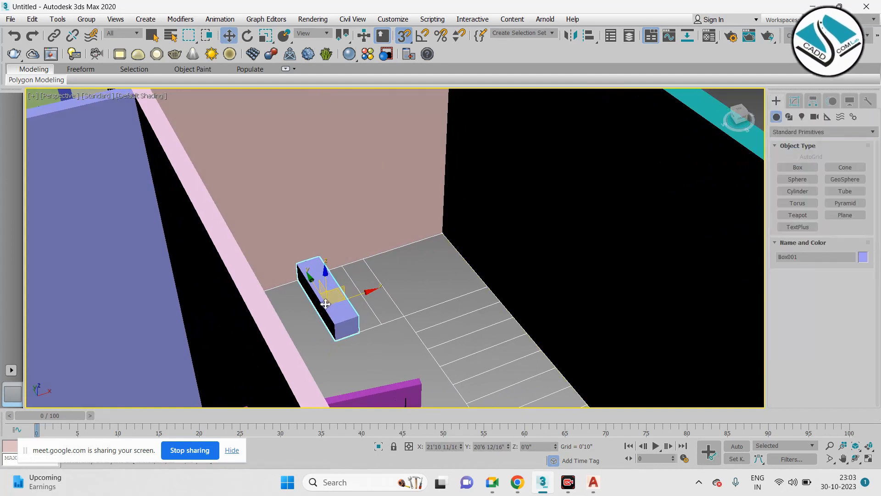
- Select the floor plan and the stair box together and hide all other objects
scroll(332, 306, up, 2)
key(s)
scroll(354, 313, down, 4)
scroll(355, 313, down, 5)
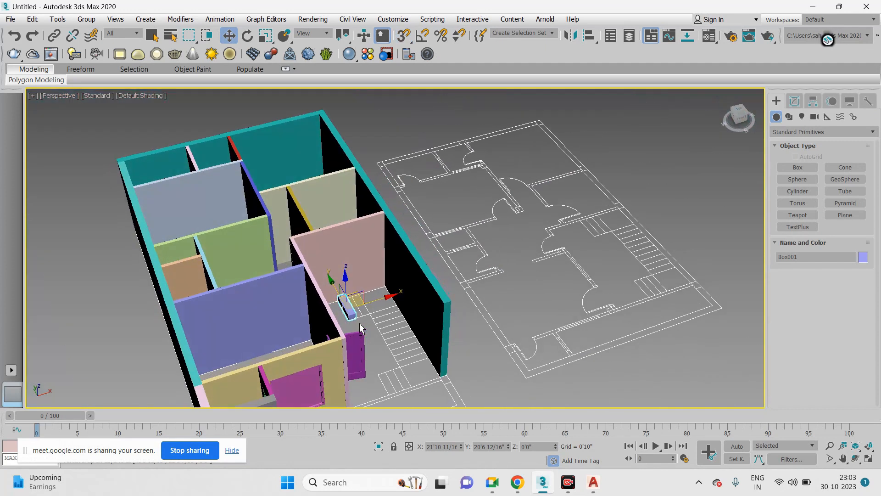
scroll(370, 300, up, 4)
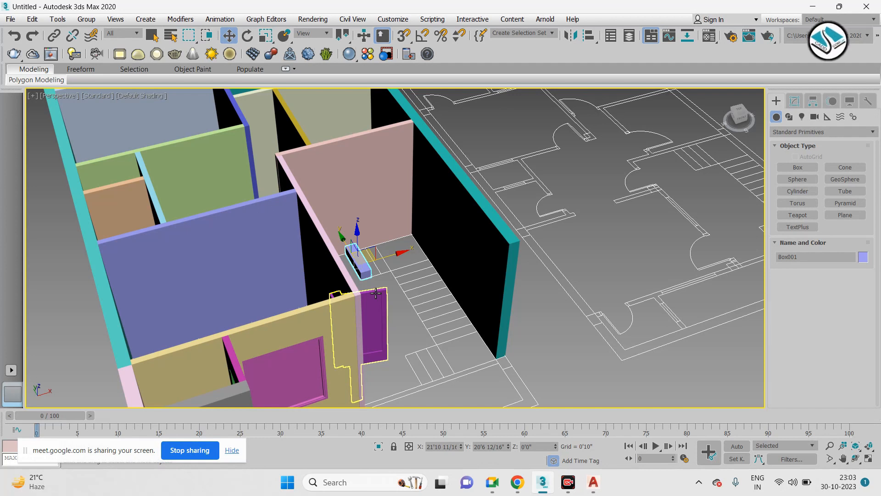
scroll(395, 267, up, 5)
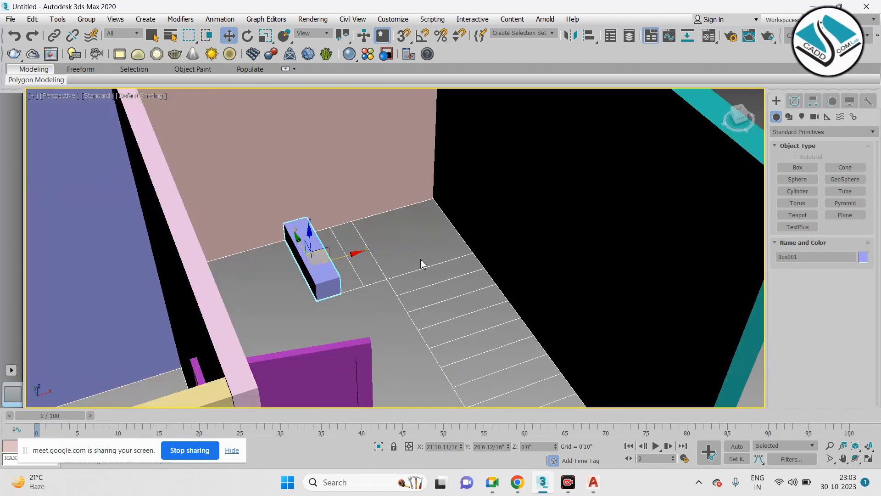
click(417, 270)
click(416, 269)
scroll(410, 253, down, 5)
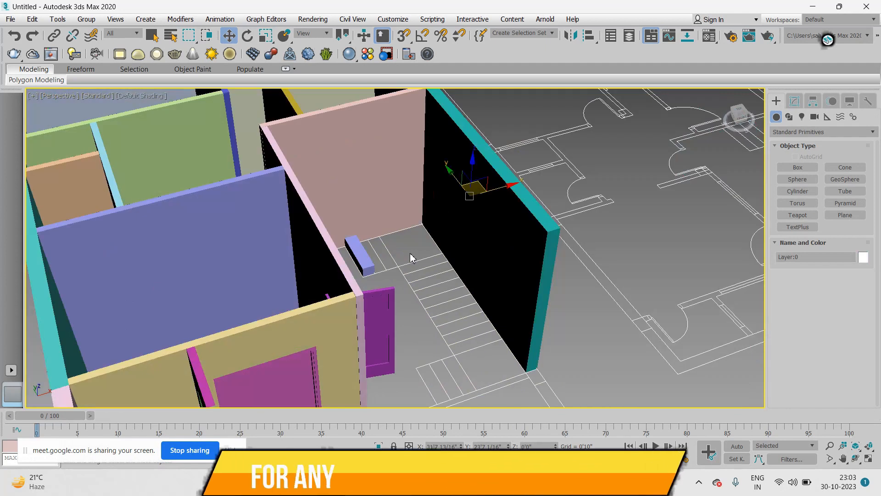
scroll(410, 252, up, 5)
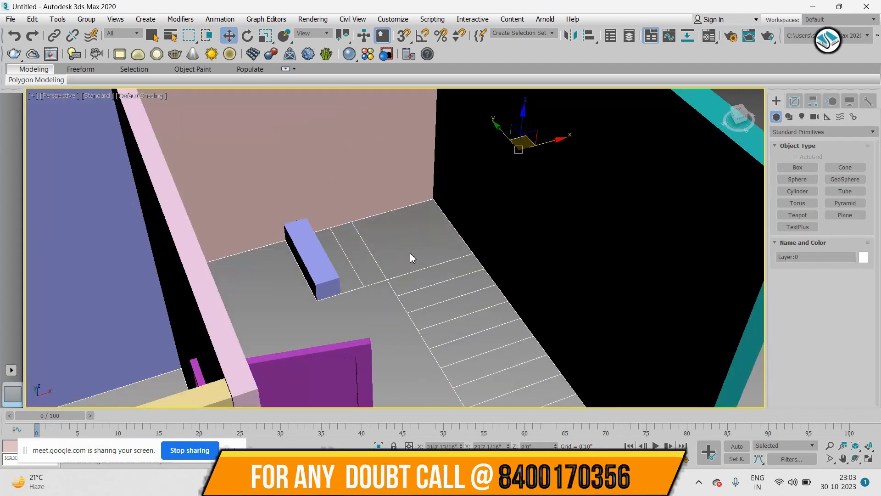
ctrl+click(317, 257)
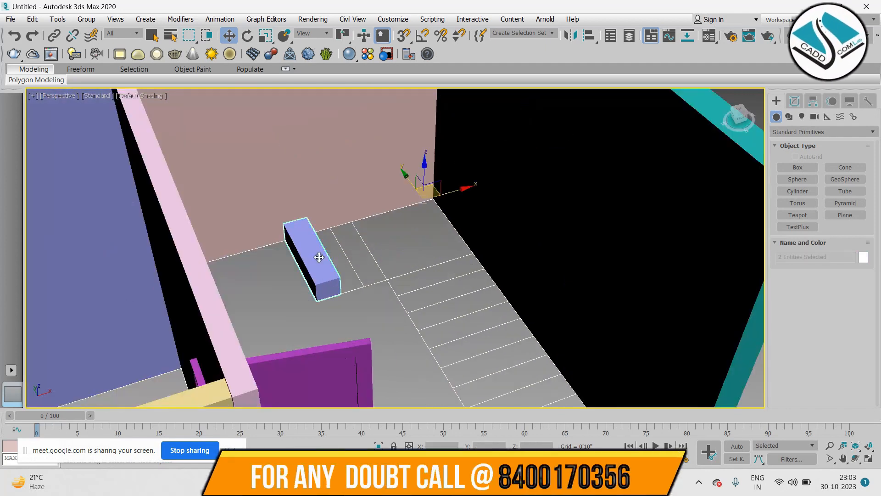
right_click(386, 258)
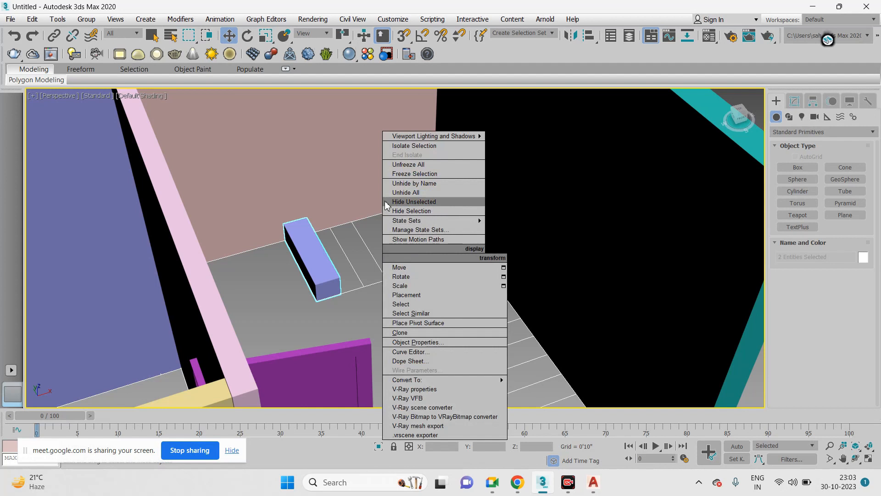
click(418, 202)
scroll(396, 242, down, 3)
scroll(360, 226, up, 3)
- Copy the first stair box upward and snap the copy above the second tread, resting at the first box's top edge
click(358, 216)
click(334, 261)
scroll(327, 248, up, 4)
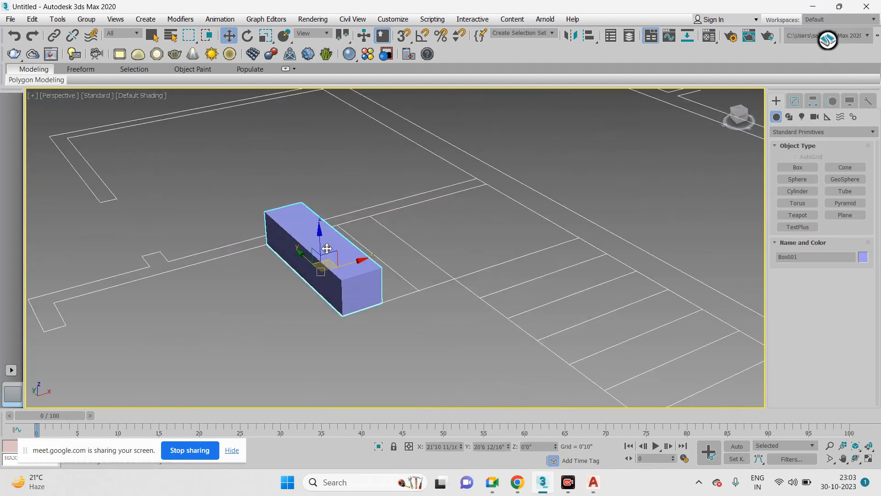
shift+drag(317, 249, 316, 202)
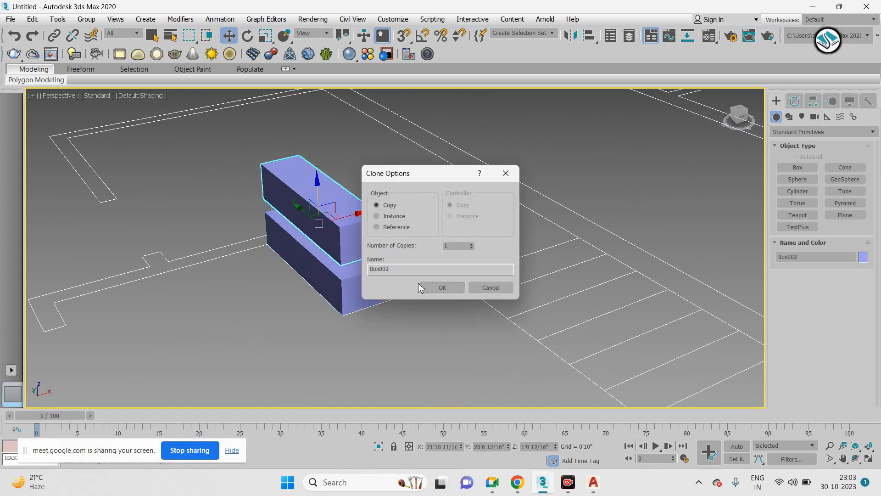
click(454, 288)
scroll(369, 262, up, 3)
key(s)
mouse_move(327, 265)
mouse_down()
mouse_move(350, 248)
mouse_move(384, 265)
mouse_up()
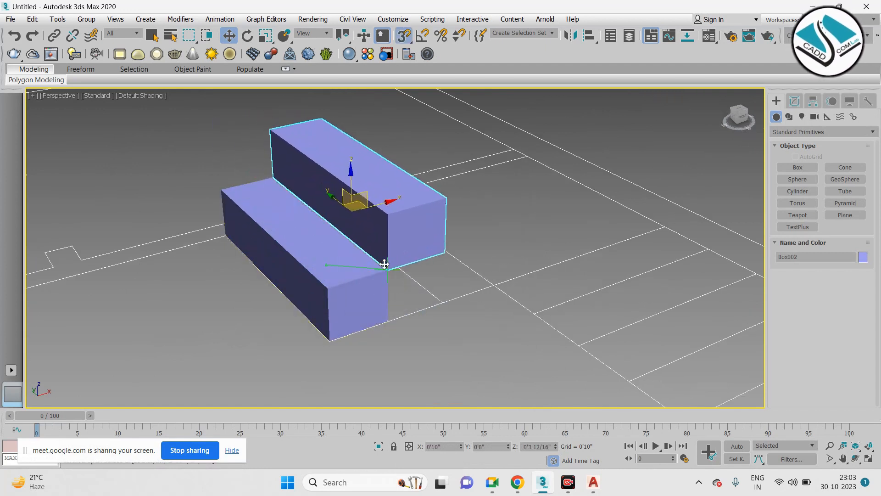
- Copy both stair boxes together and snap the pair onto the upper edge of the second step to continue the flight
ctrl+click(351, 277)
shift+drag(331, 191, 340, 137)
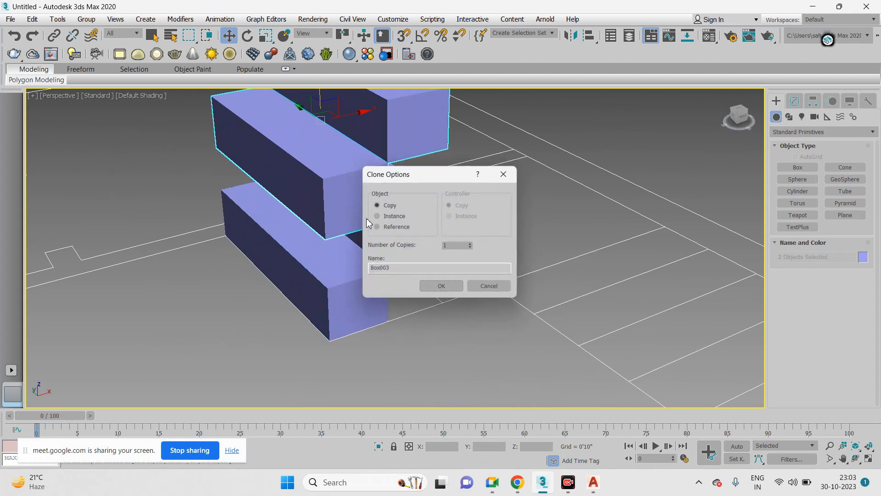
click(441, 285)
key(s)
drag(326, 235, 437, 193)
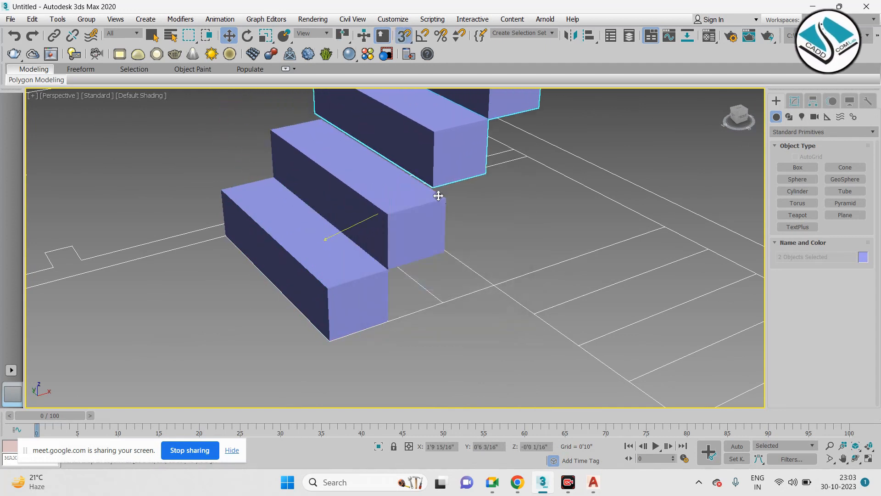
- Delete the fourth stair box and select the third one
scroll(522, 246, down, 3)
alt+middle_drag(475, 258, 404, 255)
click(416, 160)
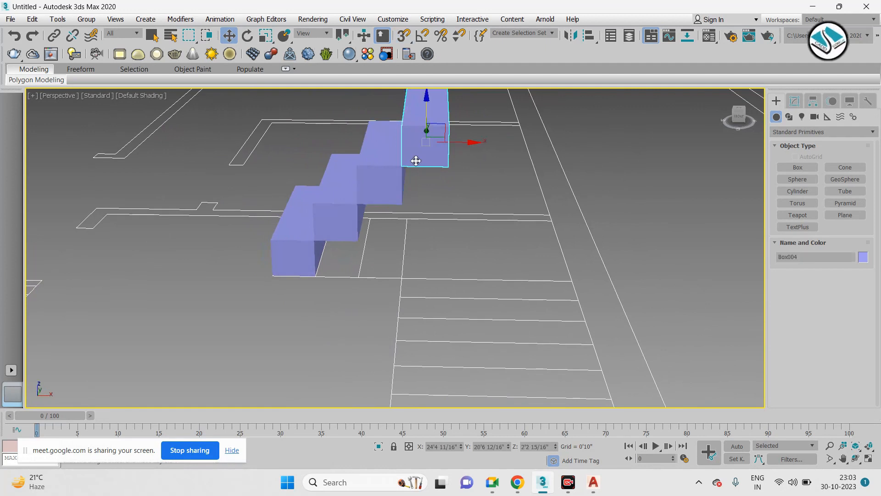
key(Delete)
click(384, 184)
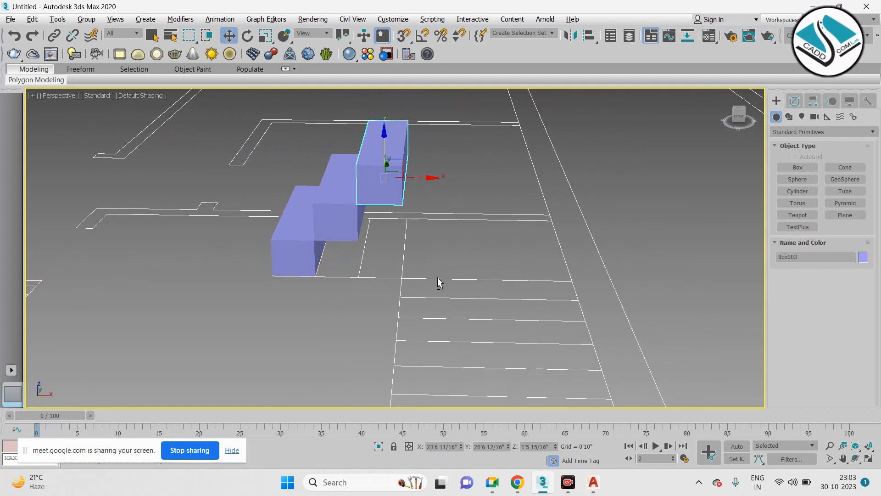
- Check the three stair boxes against the plan's tread and landing lines from above, and return to the perspective view
key(alt+w)
middle_click(207, 162)
key(alt+w)
scroll(299, 207, down, 5)
scroll(362, 250, up, 8)
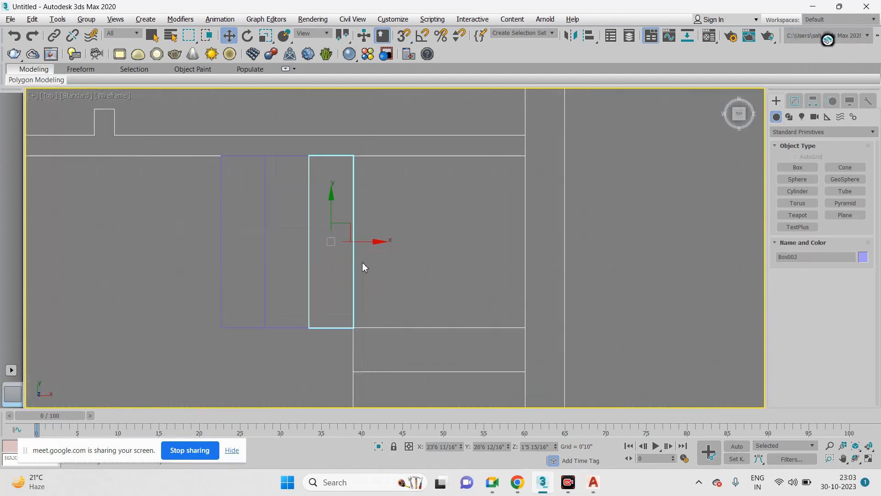
scroll(407, 238, down, 3)
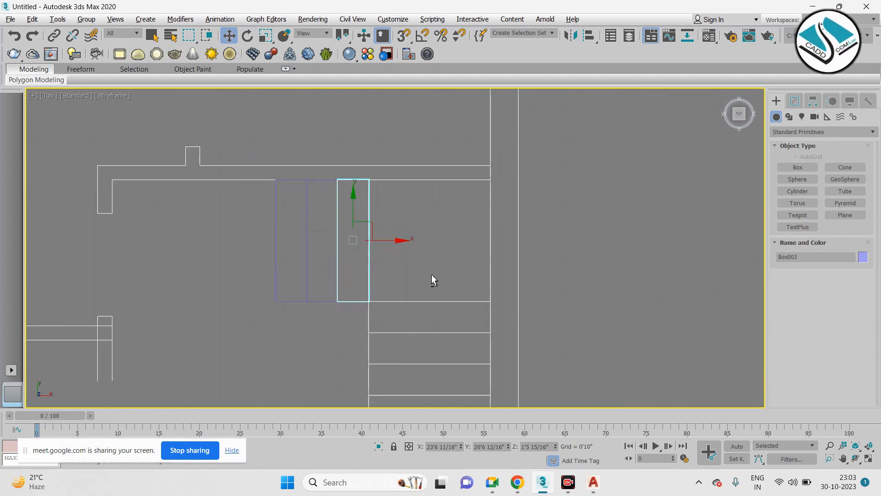
key(alt+w)
middle_click(528, 299)
key(alt+w)
alt+middle_drag(430, 331, 284, 258)
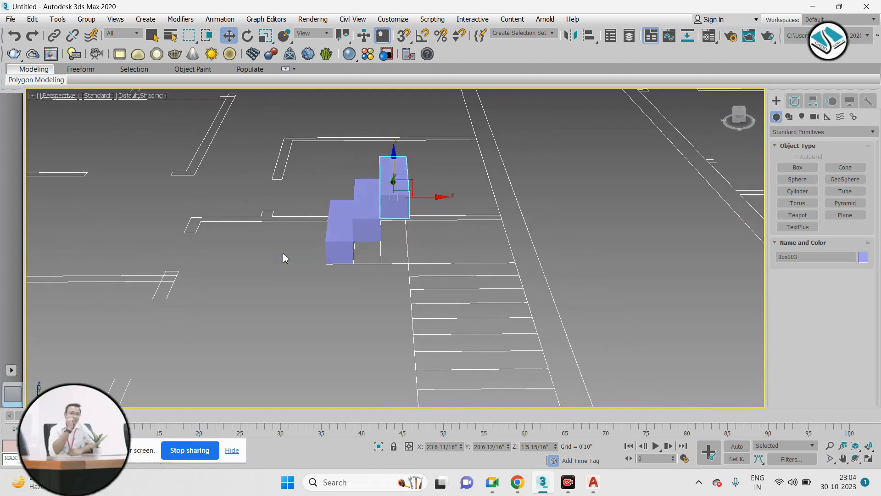
- Copy the third stair box upward and snap the copy to its top edge at the start of the landing
scroll(386, 198, up, 5)
shift+drag(403, 178, 402, 107)
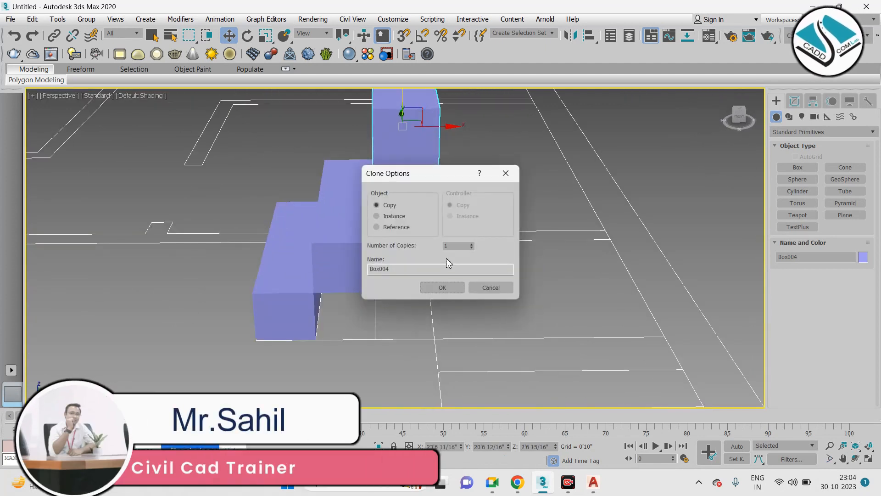
click(442, 287)
mouse_move(378, 157)
mouse_down()
mouse_move(418, 162)
mouse_move(460, 199)
mouse_move(443, 191)
mouse_up()
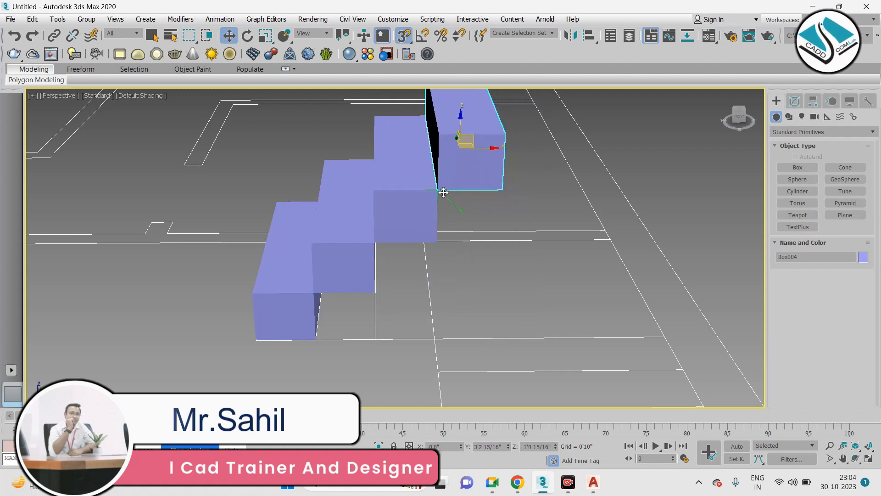
- Convert the fourth stair box to an Editable Poly and stretch its outer vertices to the plan's wall line to form the landing
key(t)
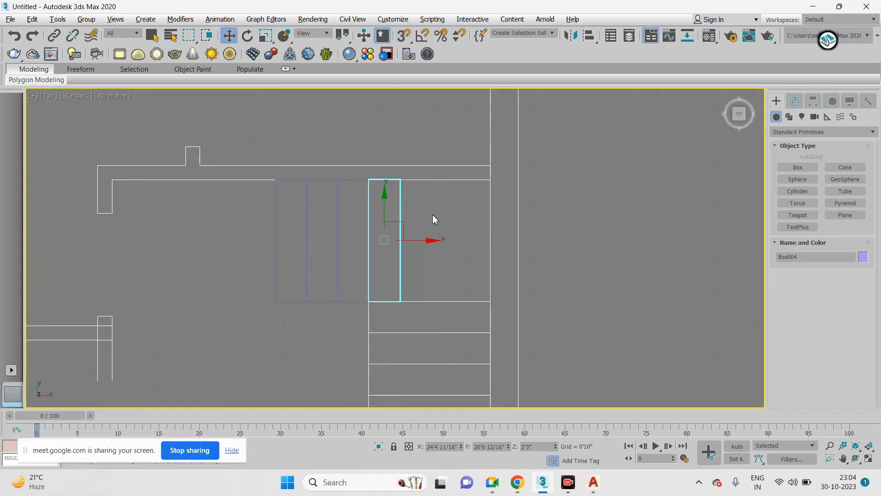
scroll(432, 216, up, 2)
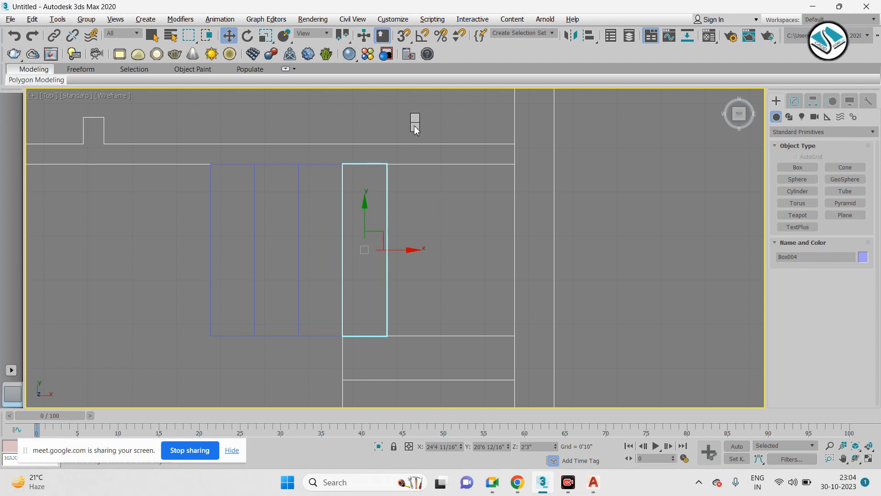
right_click(414, 125)
mouse_move(495, 249)
click(591, 258)
click(776, 147)
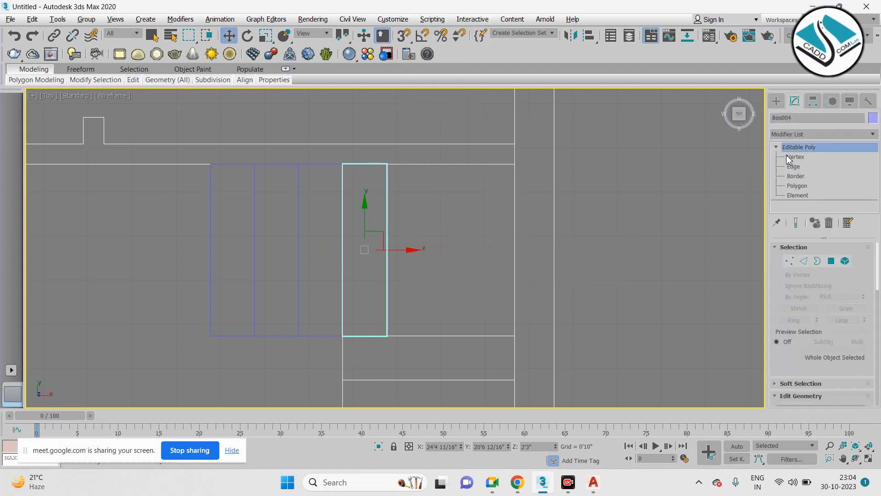
click(795, 156)
drag(462, 133, 366, 382)
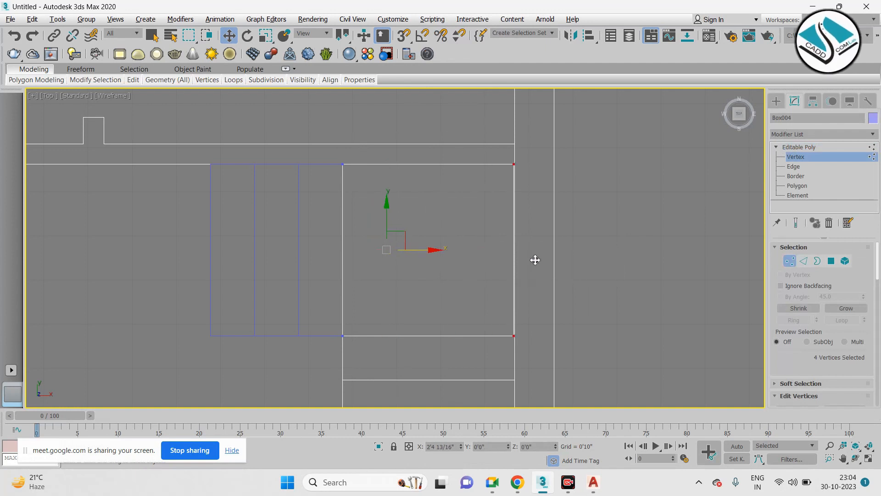
key(p)
scroll(478, 254, down, 2)
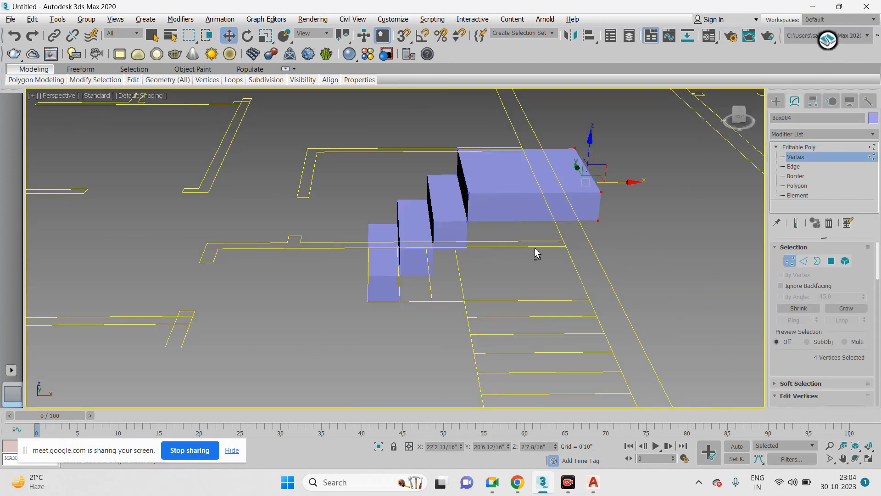
click(776, 101)
- Select the three steps below the landing and make one copy of them beside the staircase
scroll(453, 210, down, 3)
alt+middle_drag(452, 210, 464, 207)
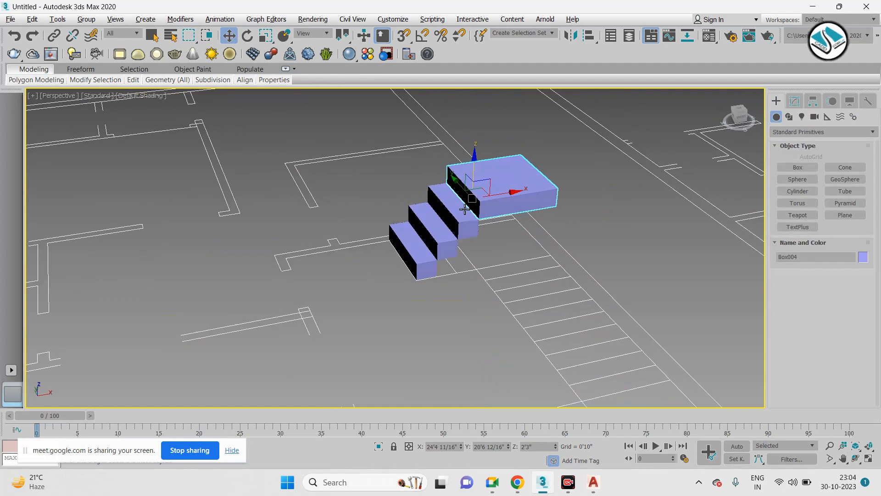
scroll(487, 246, up, 3)
click(468, 220)
ctrl+click(368, 258)
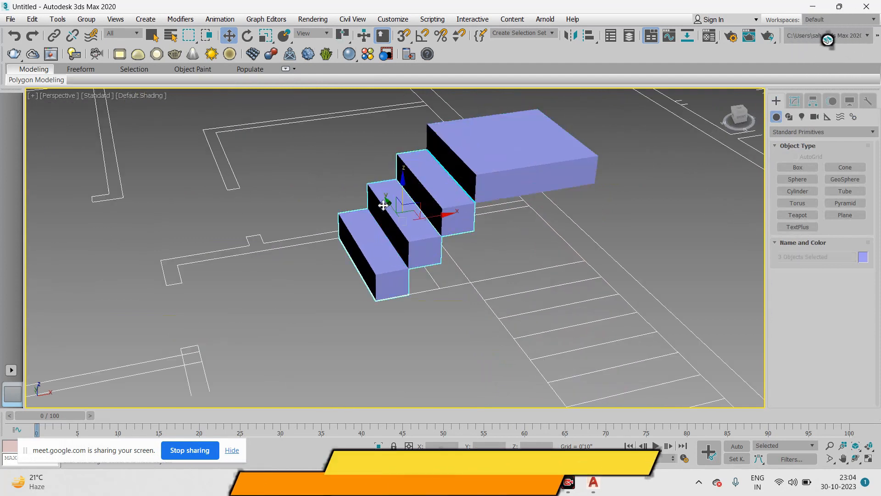
mouse_move(393, 202)
shift+mouse_down()
mouse_move(482, 301)
mouse_move(479, 310)
shift+mouse_up()
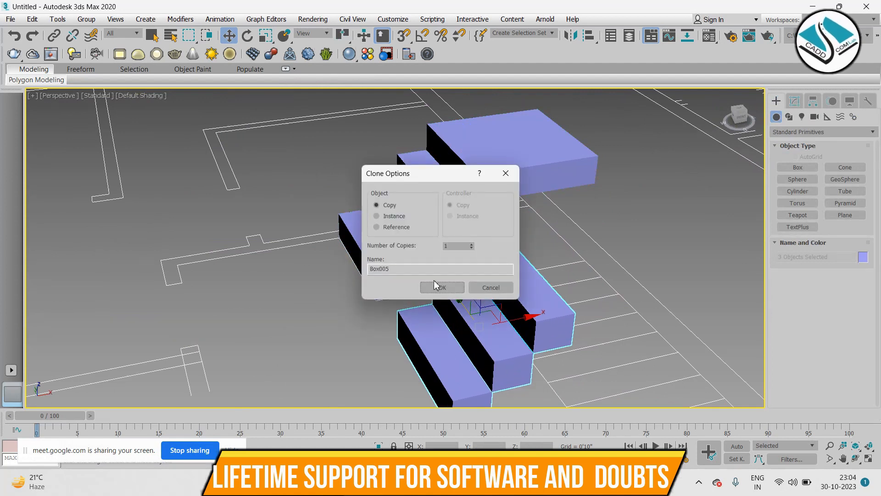
click(435, 284)
middle_drag(465, 296, 393, 211)
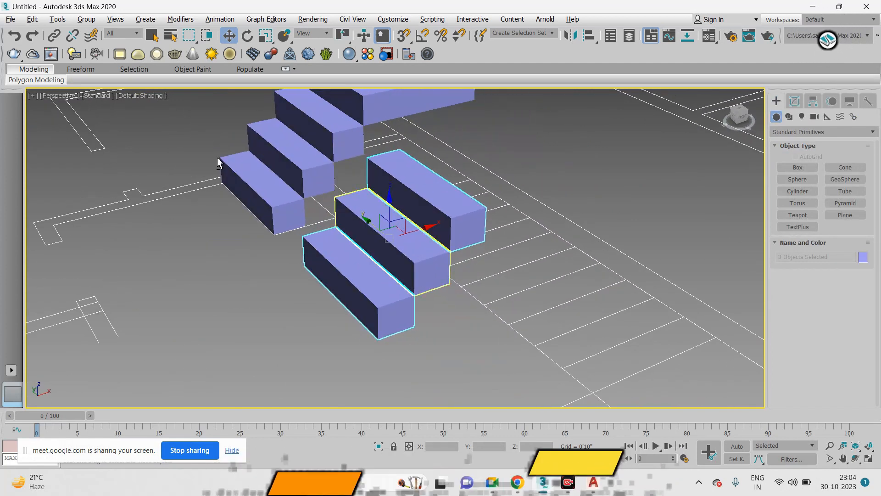
- Set the angle snap to 90 degrees and rotate the three copied steps by that angle in plan
key(t)
scroll(363, 189, down, 3)
scroll(330, 294, up, 2)
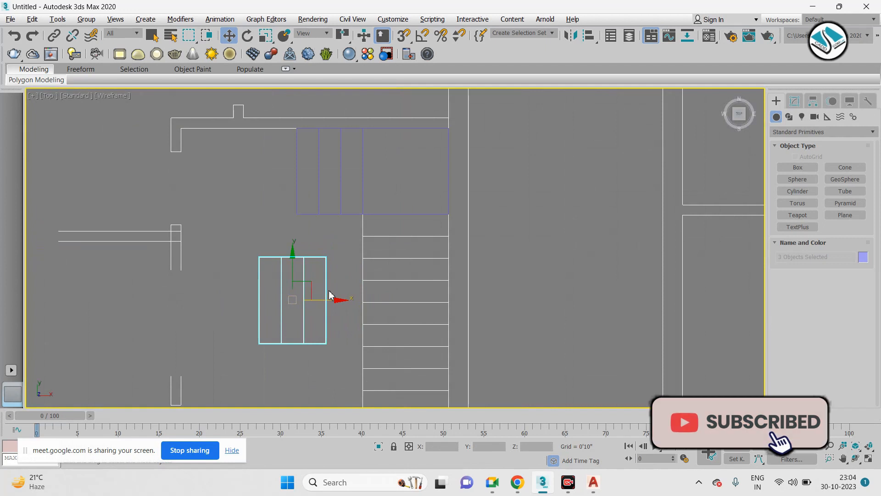
right_click(423, 40)
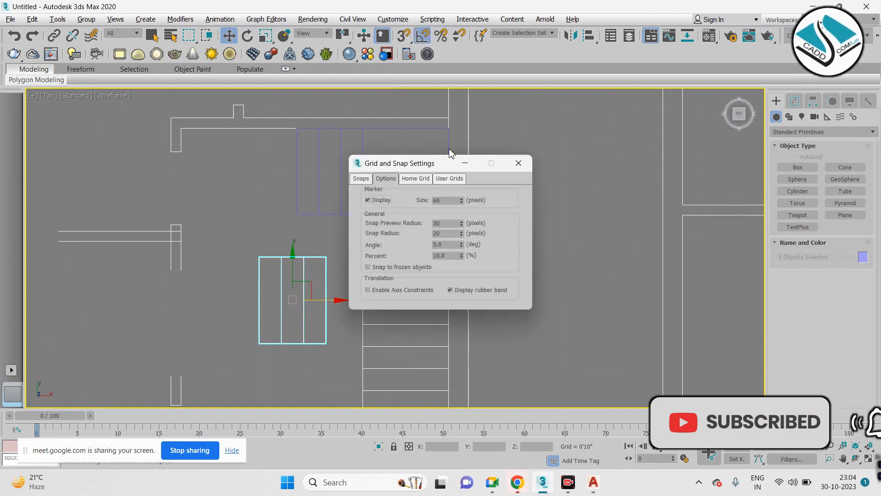
double_click(440, 244)
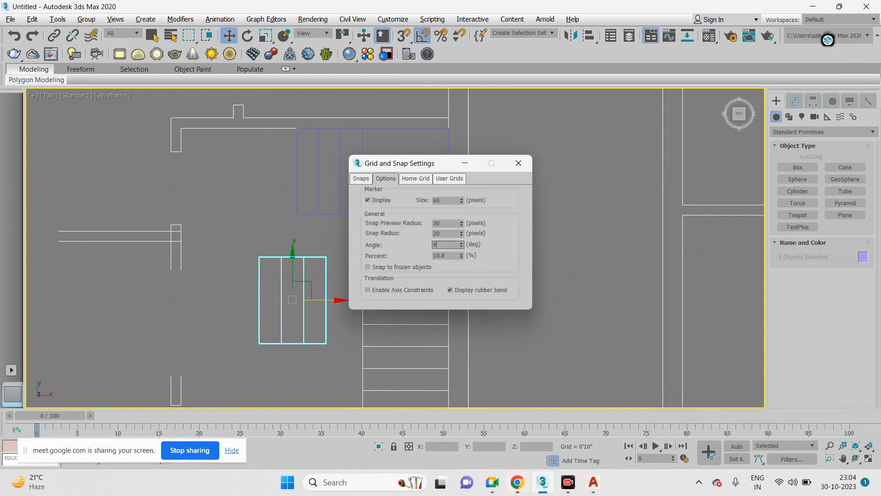
click(519, 163)
key(e)
drag(346, 273, 339, 270)
- Move the three rotated steps up onto the landing by snapping their lower corner to the landing's top corner
key(w)
key(alt+w)
right_click(628, 328)
key(alt+w)
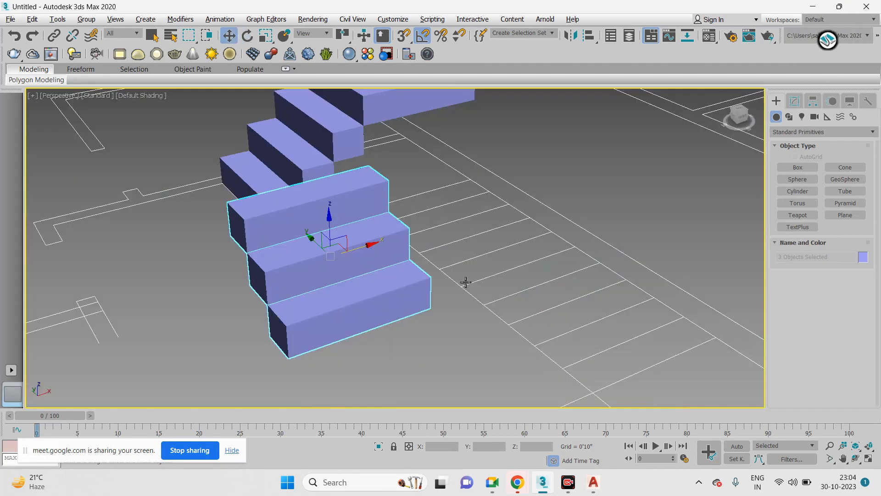
scroll(459, 279, down, 5)
alt+middle_drag(412, 300, 417, 295)
scroll(417, 264, up, 4)
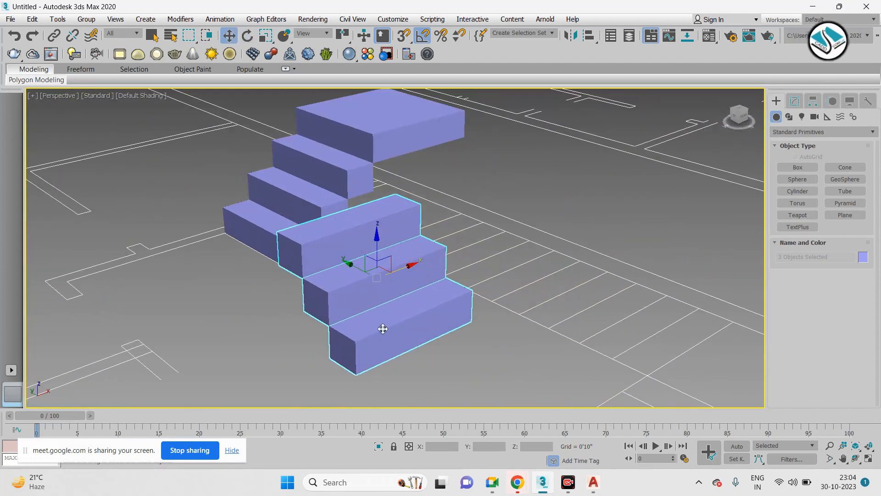
drag(361, 371, 378, 132)
middle_drag(378, 132, 369, 225)
key(s)
scroll(353, 229, up, 2)
- Mirror the three steps on the landing about the Y axis without cloning
click(571, 34)
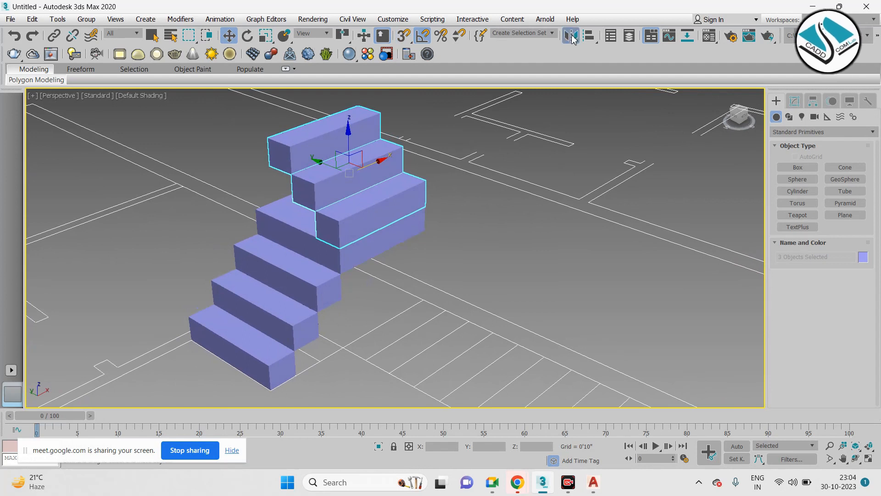
drag(415, 142, 520, 109)
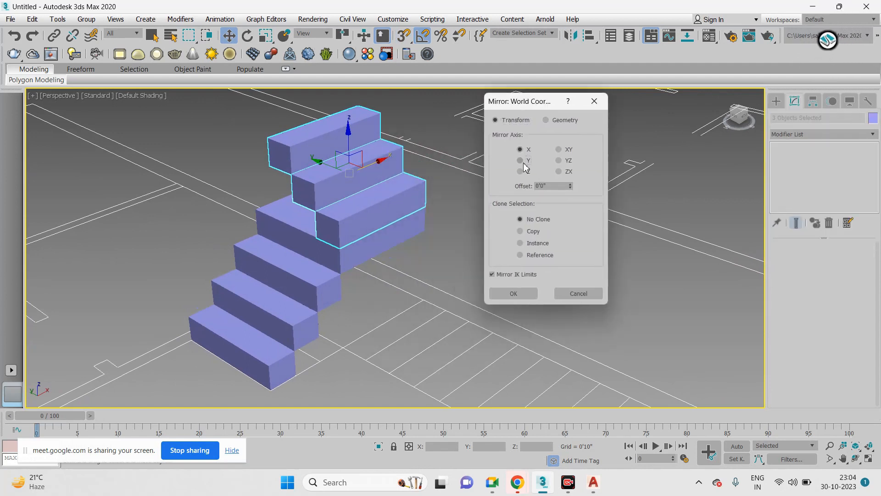
click(524, 163)
click(505, 294)
- Snap the mirrored steps to the landing's edge so the second flight climbs away from it
alt+middle_drag(505, 295, 468, 222)
key(s)
drag(377, 221, 299, 242)
key(s)
alt+middle_drag(505, 269, 380, 259)
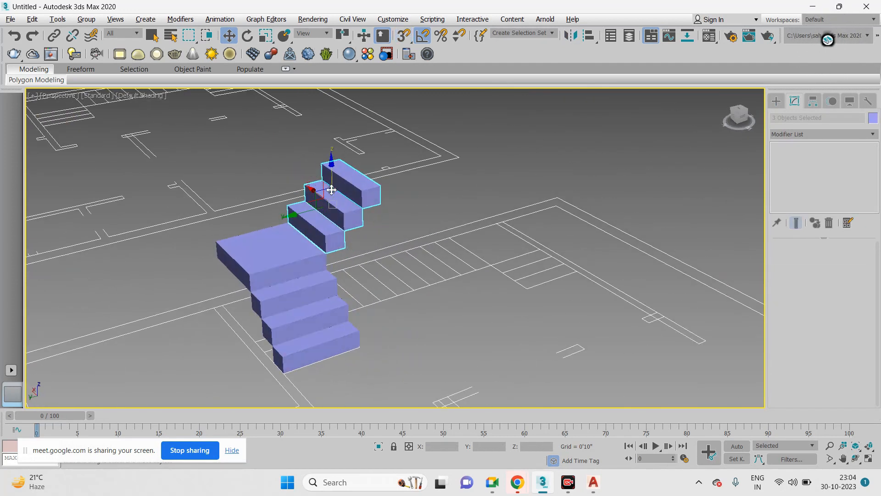
key(alt+w)
key(alt+w)
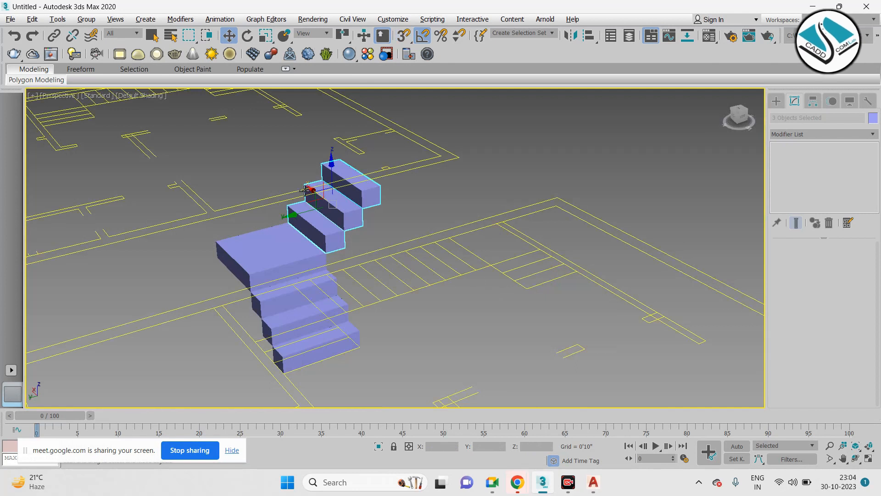
- Copy the three upper steps and snap the copy onto the top of the second flight
shift+drag(334, 178, 330, 111)
click(442, 289)
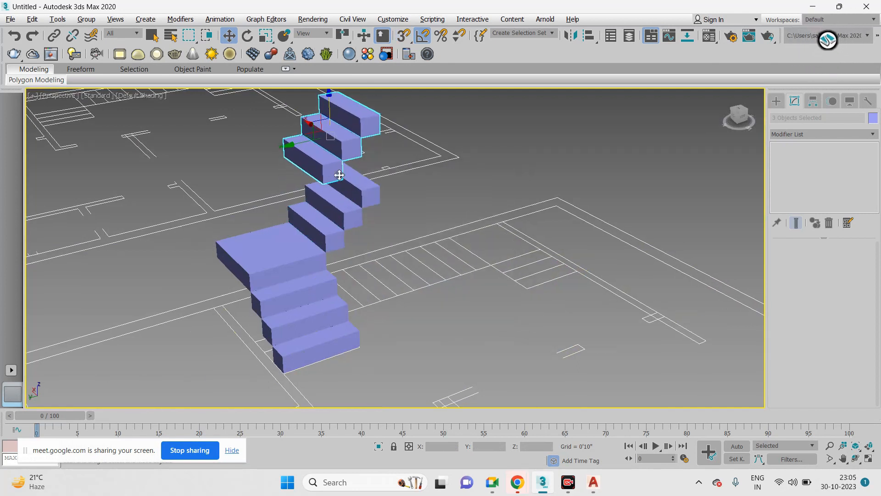
scroll(322, 177, up, 4)
mouse_move(325, 179)
mouse_down()
mouse_move(363, 169)
mouse_move(464, 202)
mouse_move(453, 192)
mouse_up()
scroll(414, 147, down, 5)
- Make another copy of the three-step group and snap it to the top edge of the extended flight
shift+drag(427, 149, 429, 92)
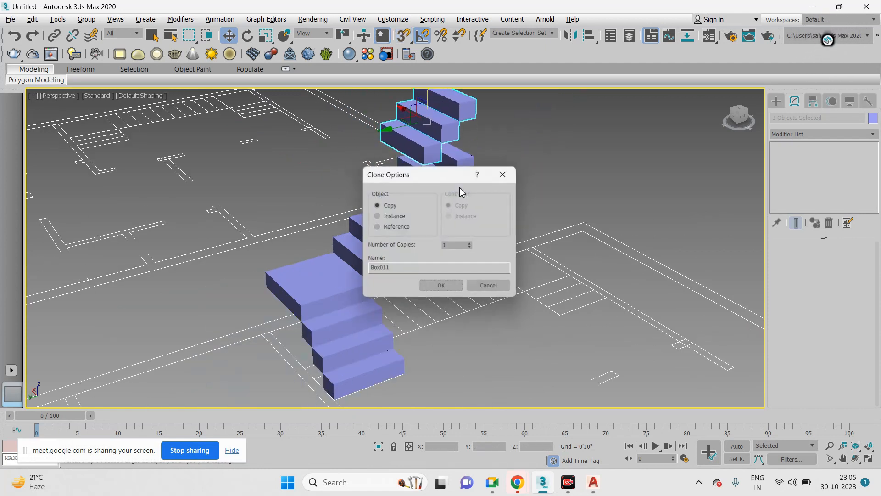
click(442, 287)
scroll(404, 165, up, 4)
scroll(399, 214, up, 2)
key(s)
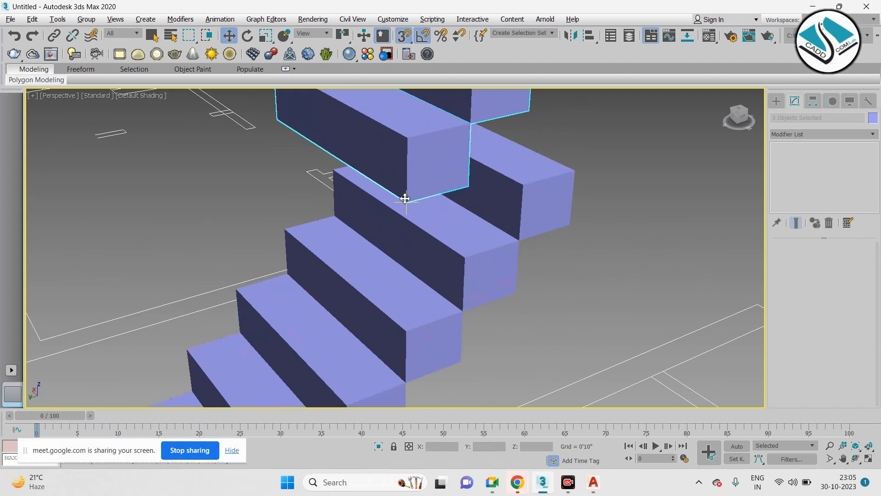
drag(408, 196, 570, 173)
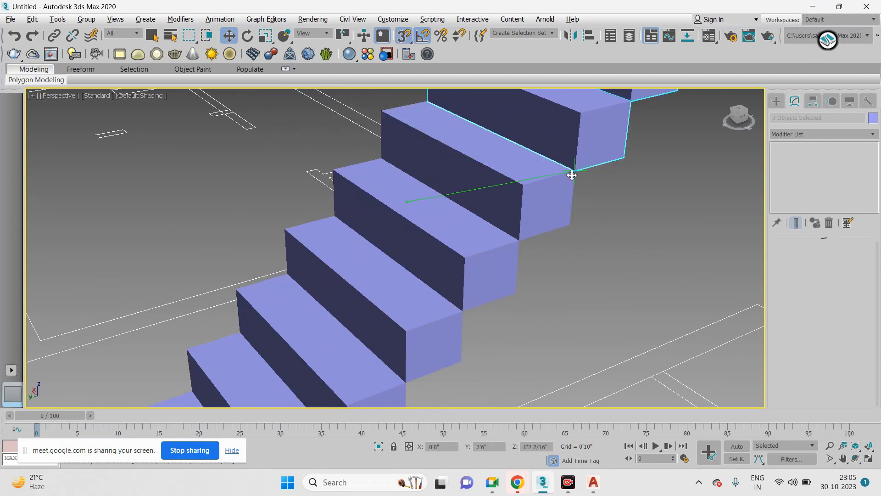
key(s)
- Compare the second flight with the plan's tread lines from above and select its topmost step
key(alt+w)
right_click(355, 182)
key(alt+w)
scroll(353, 167, down, 3)
scroll(395, 261, up, 3)
scroll(355, 202, up, 2)
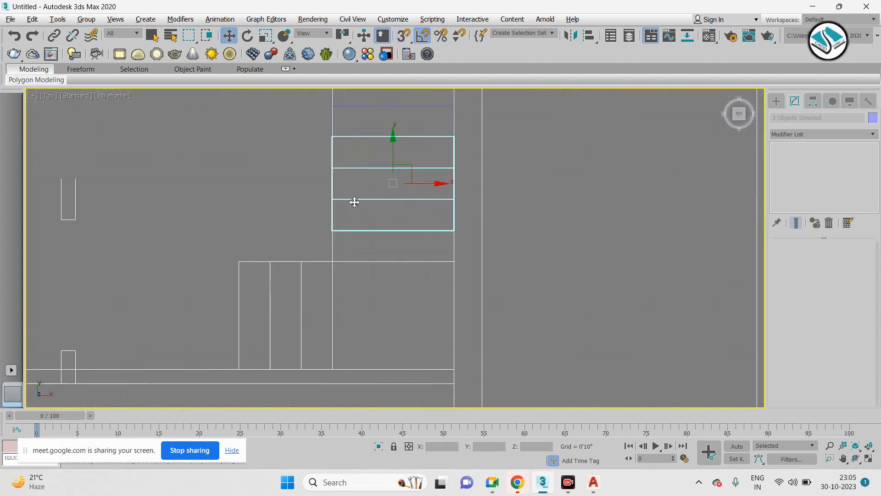
click(382, 241)
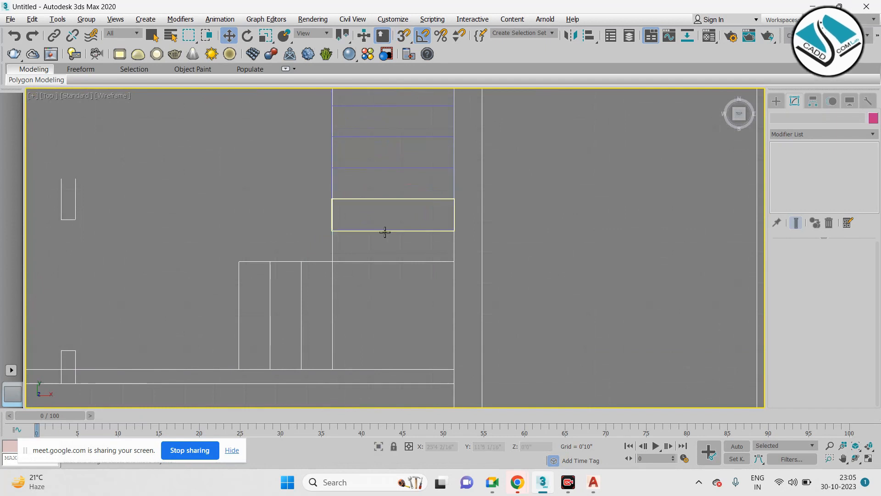
click(385, 232)
- Copy the topmost step upward and snap the single copy to the end of the flight
key(alt+w)
right_click(445, 266)
key(alt+w)
middle_drag(514, 162, 449, 200)
scroll(449, 197, up, 3)
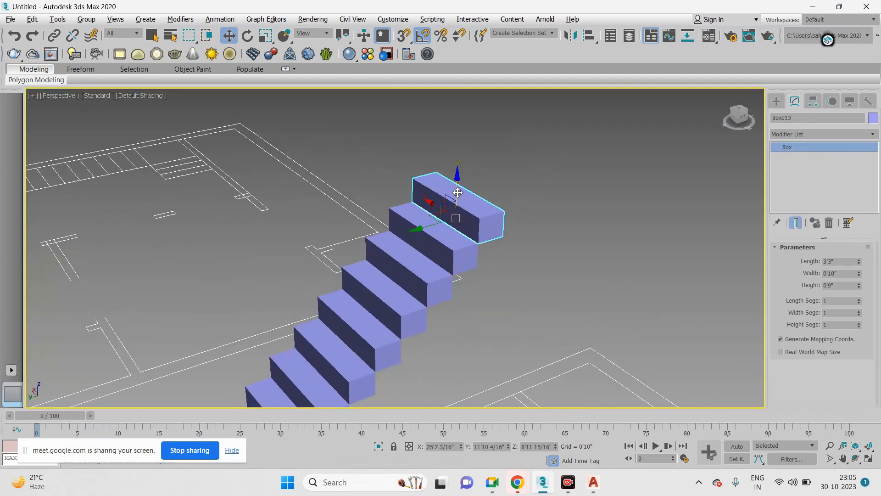
shift+drag(458, 190, 458, 133)
click(451, 287)
scroll(482, 177, up, 3)
drag(482, 177, 506, 216)
- Unhide all objects and look at the staircase together with the surrounding walls
scroll(590, 266, down, 6)
middle_drag(590, 285, 447, 247)
click(776, 101)
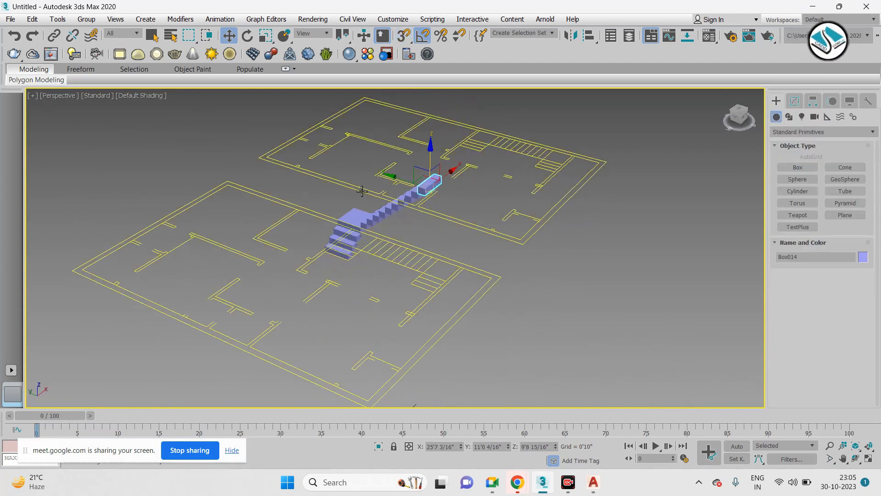
middle_drag(362, 191, 408, 191)
scroll(414, 196, up, 3)
right_click(516, 191)
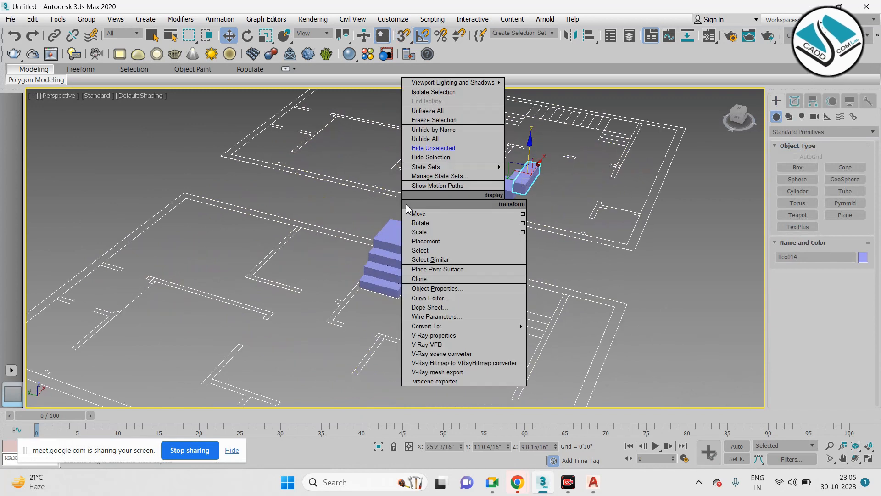
click(442, 140)
scroll(439, 209, down, 5)
mouse_move(522, 222)
alt+middle_down()
mouse_move(459, 212)
mouse_move(535, 212)
alt+middle_up()
scroll(488, 213, up, 5)
alt+middle_drag(536, 211, 505, 198)
- Copy the last step toward the upper landing area and snap the copy onto the flight's top edge
key(alt+w)
key(alt+w)
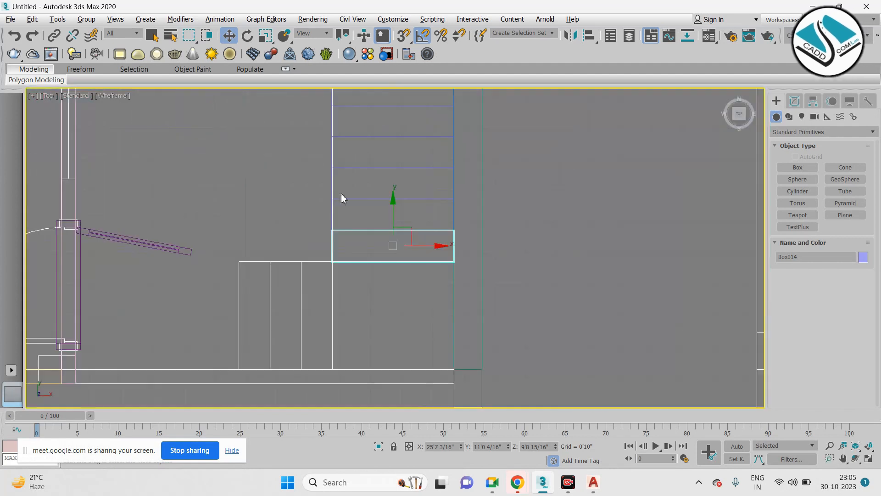
middle_drag(394, 208, 390, 277)
shift+drag(390, 278, 390, 277)
click(459, 288)
key(alt+w)
key(alt+w)
scroll(508, 176, up, 4)
key(s)
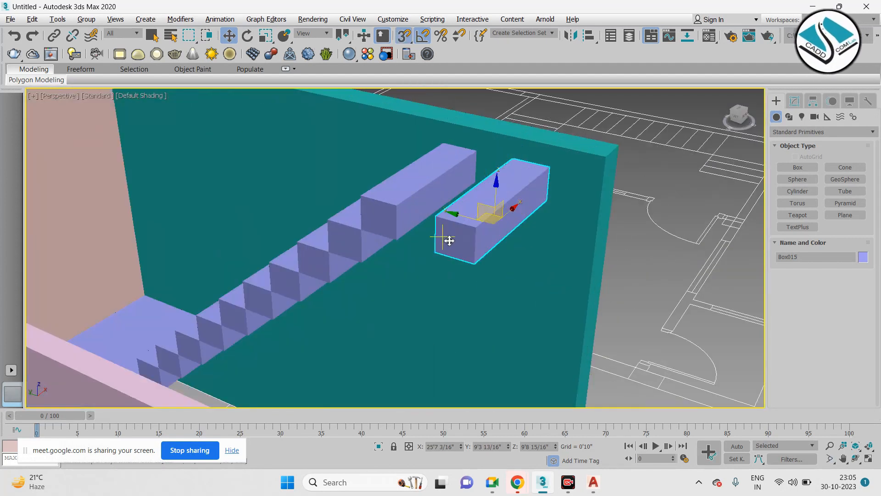
drag(439, 250, 409, 204)
key(s)
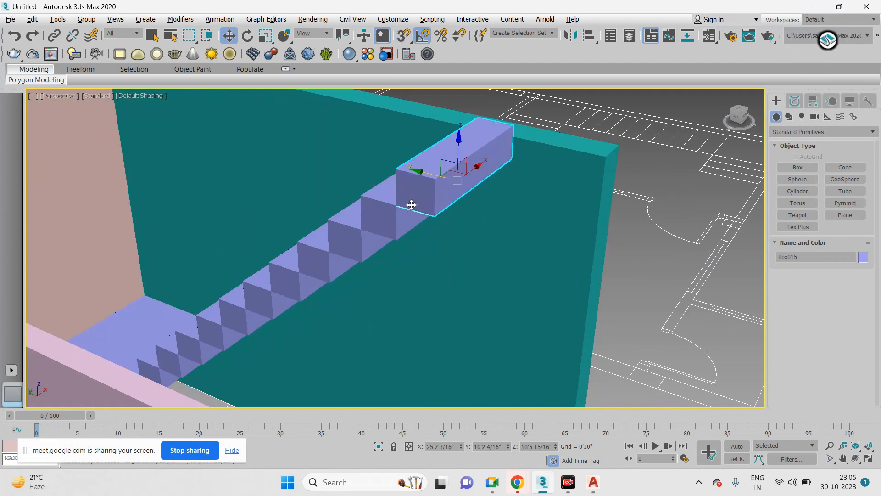
- Convert the box at the very top of the flight to an Editable Poly in the top view
scroll(431, 202, down, 2)
alt+middle_drag(432, 202, 326, 210)
key(shift+z)
key(shift+z)
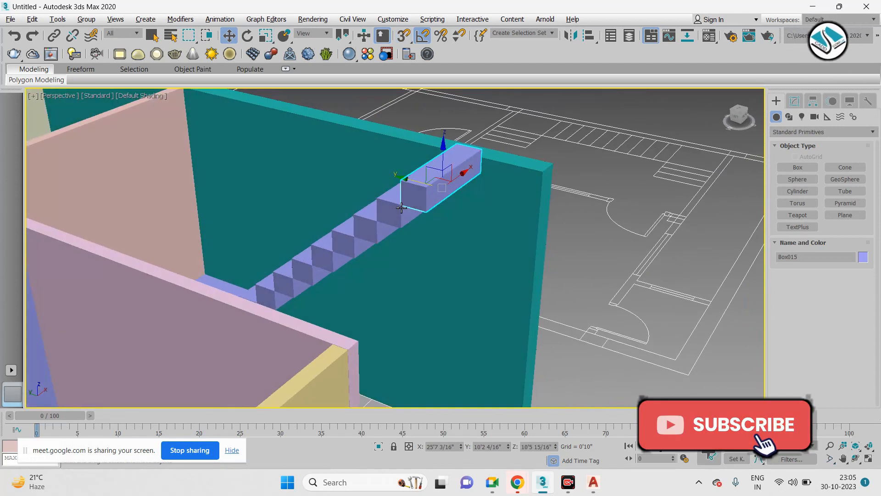
key(alt+w)
right_click(293, 165)
key(alt+w)
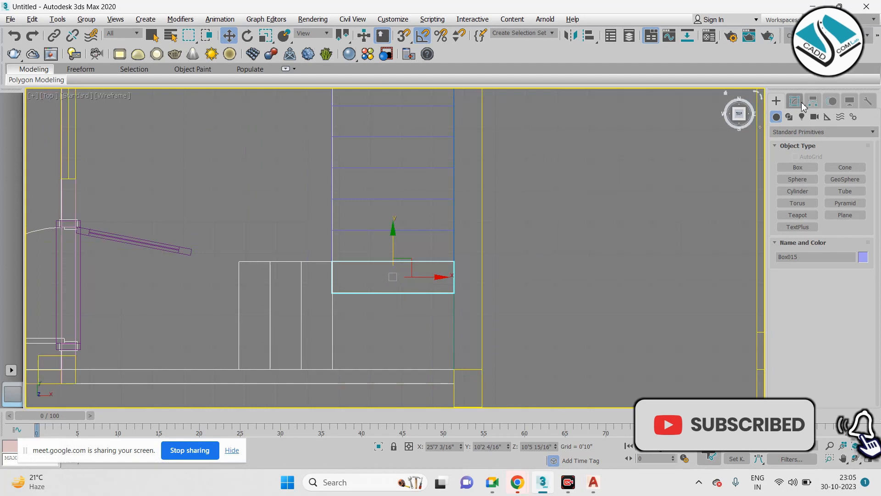
click(796, 102)
right_click(469, 146)
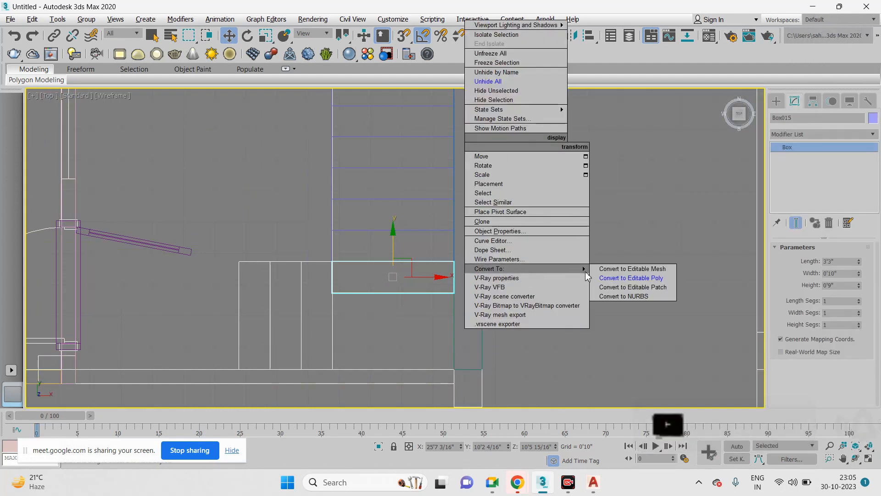
click(638, 277)
- Stretch the top box's outer vertices to the plan's wall line to form the upper landing
click(777, 147)
click(797, 158)
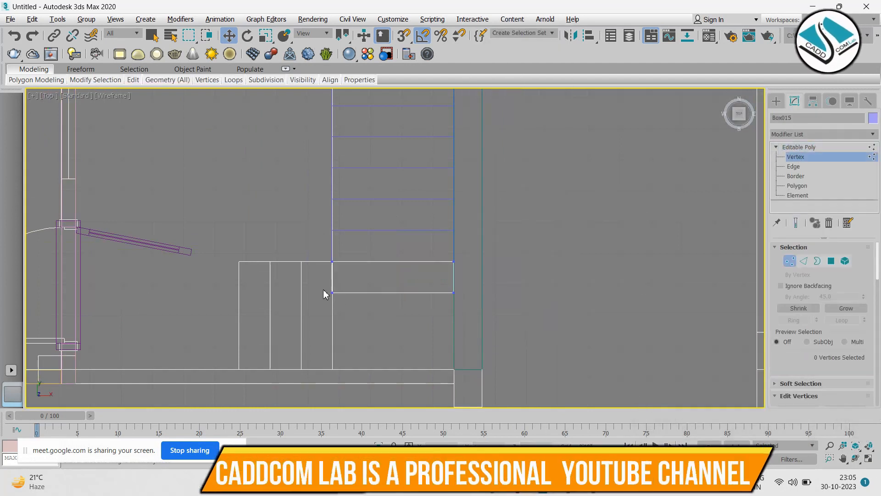
drag(393, 258, 392, 338)
key(alt+w)
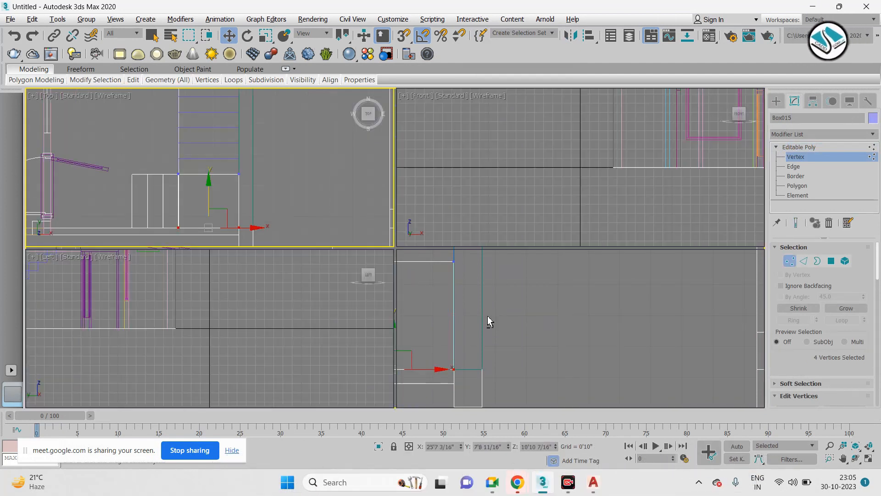
- Leave vertex editing, deselect the upper landing and examine the staircase and the whole house from several angles
middle_click(487, 314)
key(alt+w)
alt+middle_drag(489, 304, 496, 268)
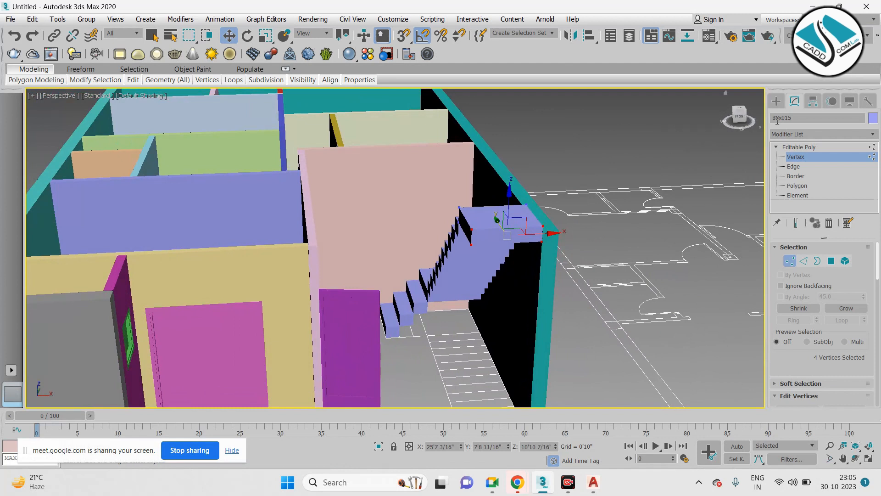
click(777, 101)
alt+middle_drag(553, 212, 536, 159)
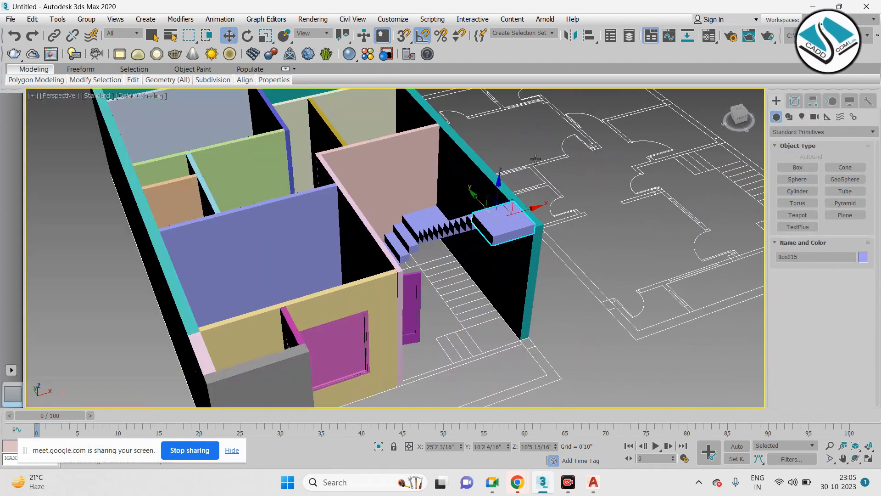
click(536, 159)
alt+middle_drag(503, 255, 486, 240)
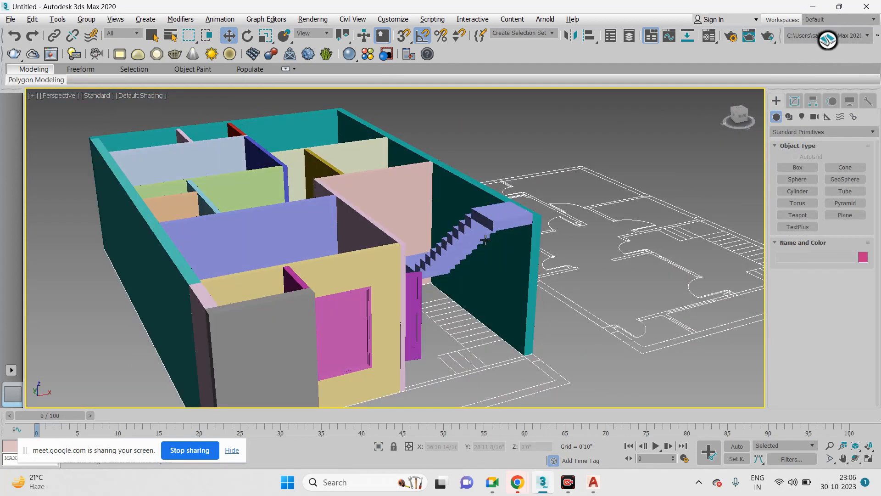
scroll(372, 242, down, 4)
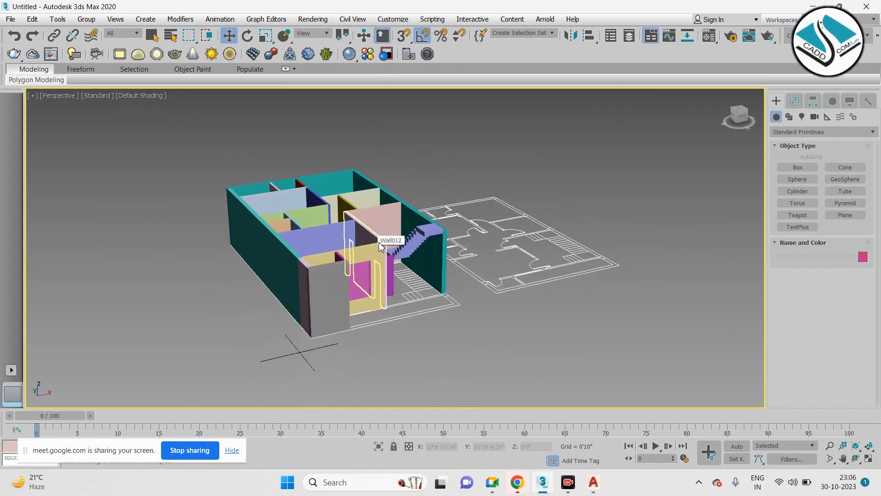
scroll(379, 246, up, 2)
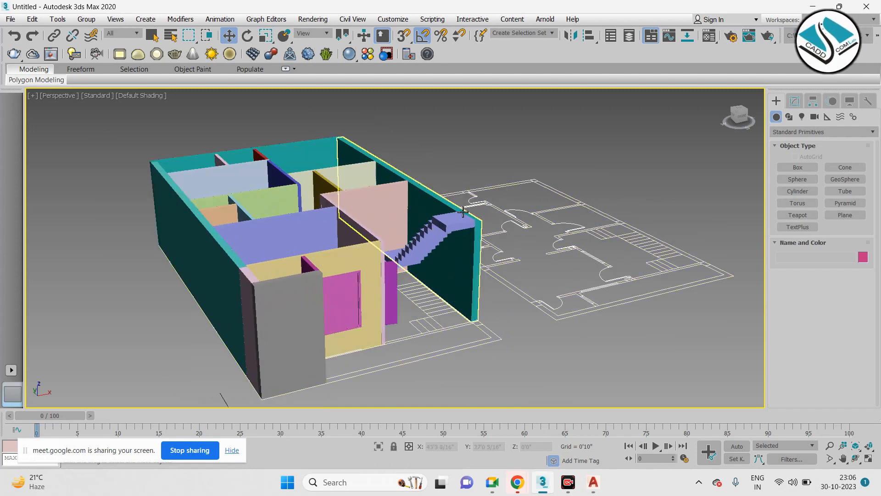
scroll(340, 220, down, 3)
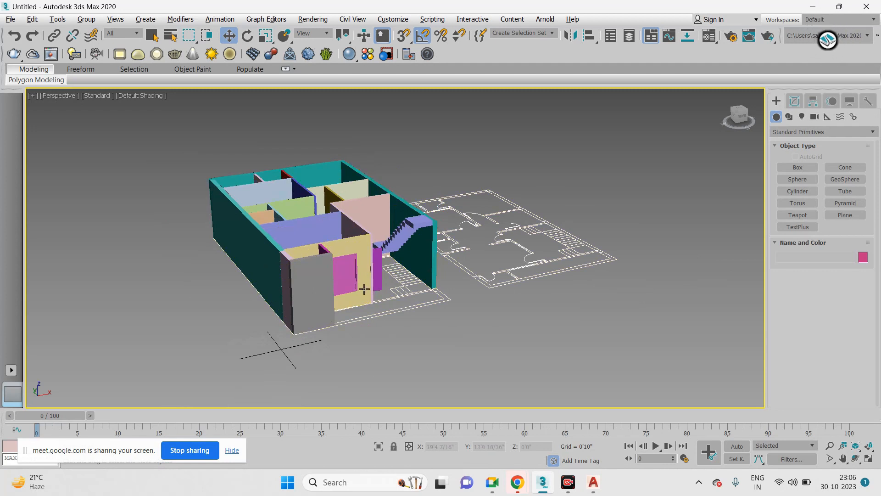
alt+middle_drag(364, 290, 322, 296)
scroll(333, 254, up, 5)
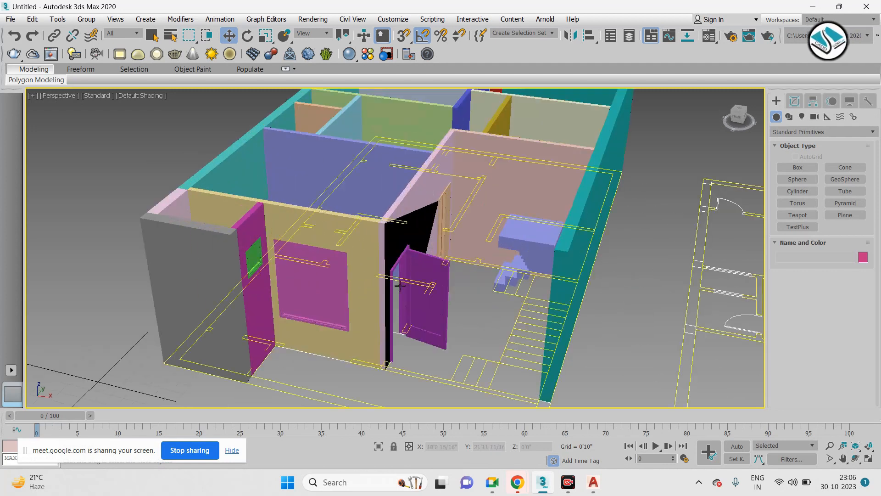
scroll(429, 248, down, 5)
- Draw a rectangle about 39'3" long and 24'3" wide over the second floor plan in the top view
key(alt+w)
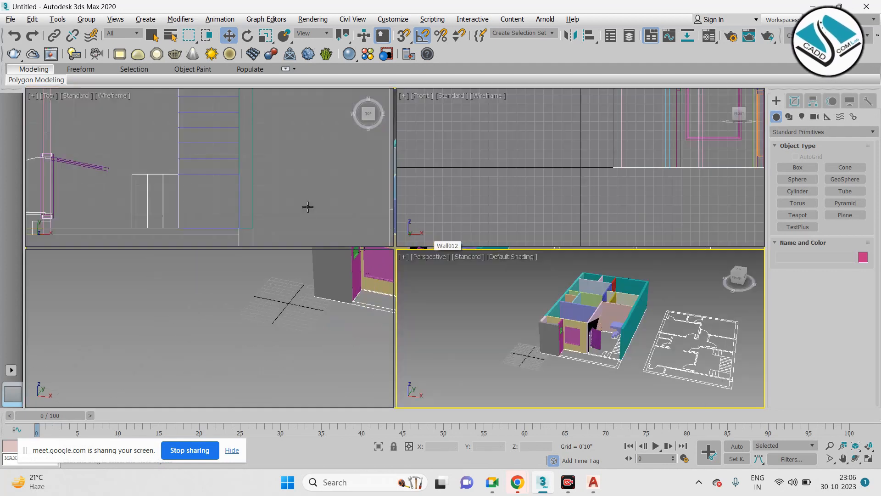
click(308, 207)
key(alt+w)
scroll(292, 209, down, 6)
scroll(365, 143, up, 2)
middle_drag(365, 144, 399, 197)
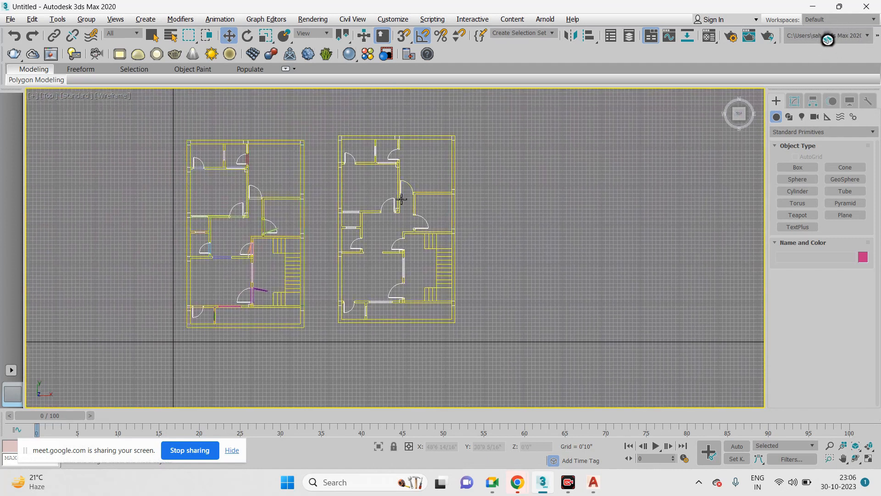
scroll(419, 171, up, 3)
click(789, 117)
click(847, 177)
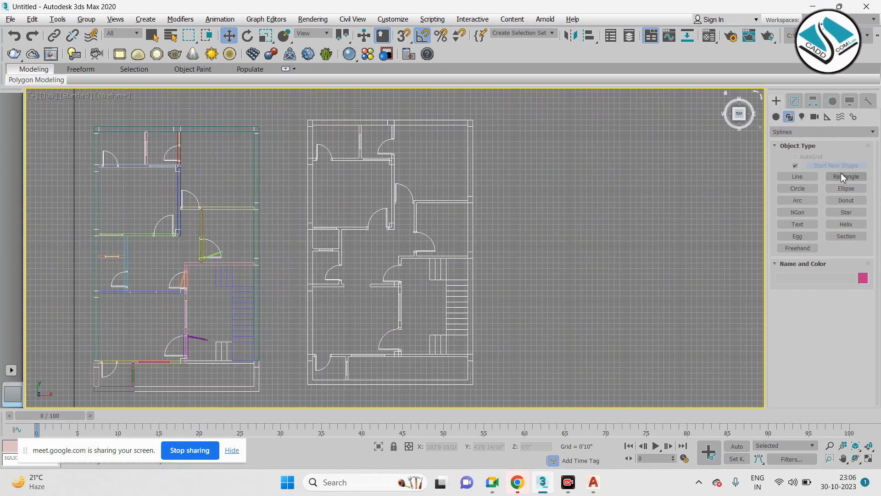
drag(308, 120, 474, 384)
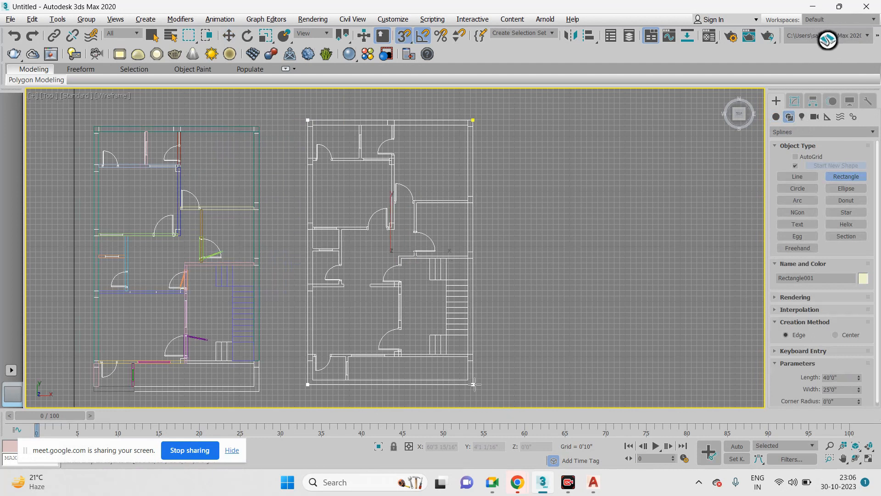
drag(432, 261, 469, 378)
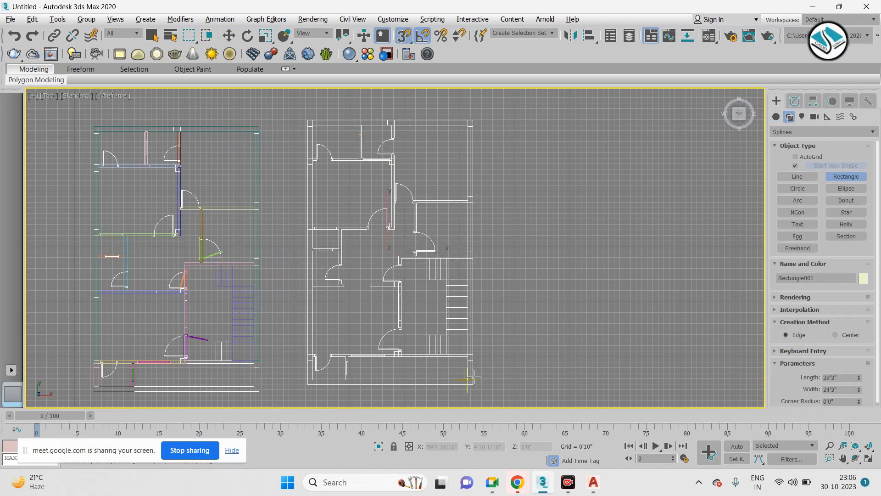
key(w)
- Extrude the rectangle by 6" with an Extrude modifier to form a floor slab
key(p)
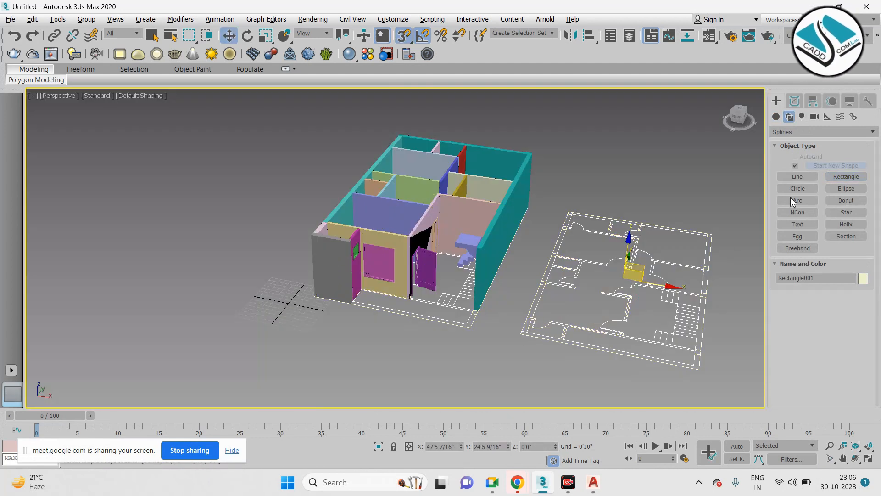
click(795, 102)
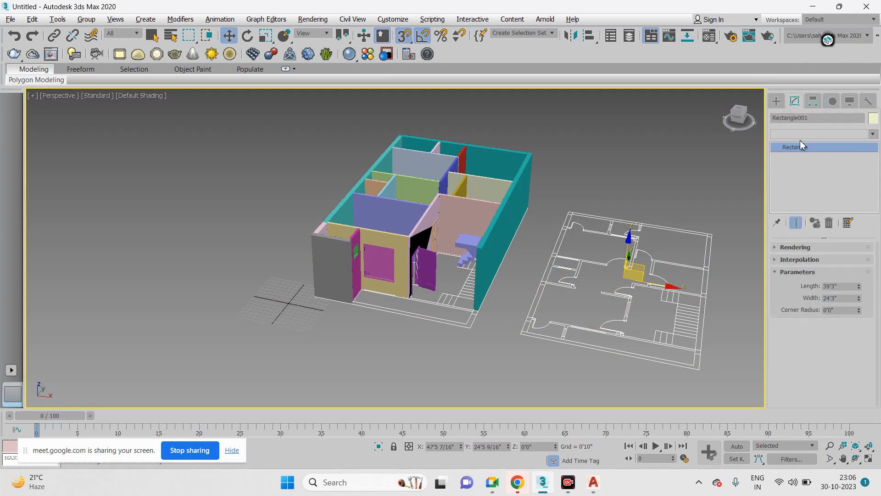
click(800, 139)
scroll(804, 145, down, 2)
click(806, 145)
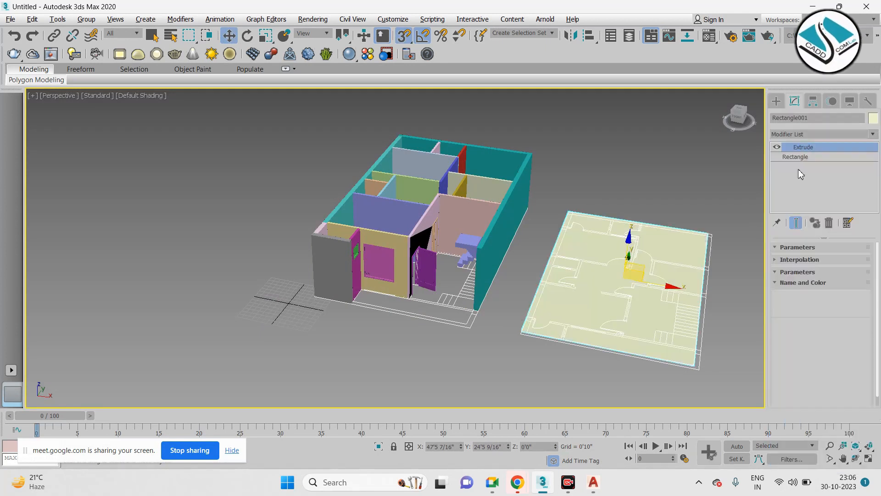
text(6)
key(Return)
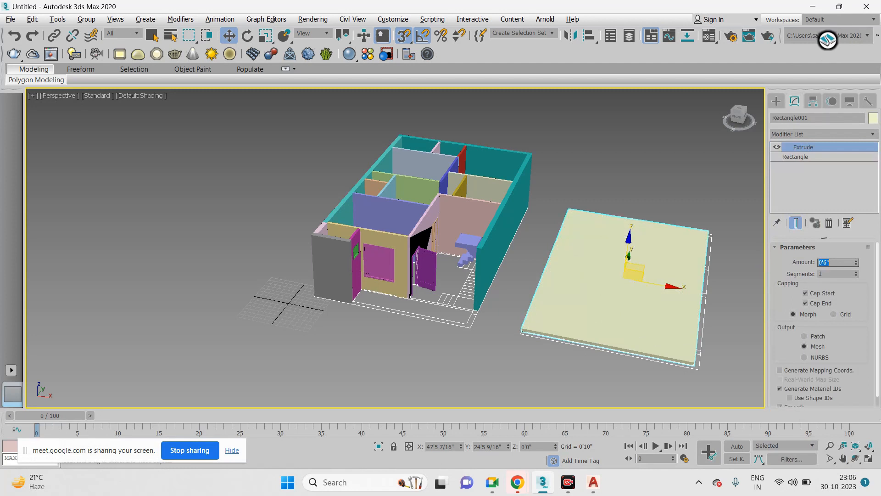
click(775, 100)
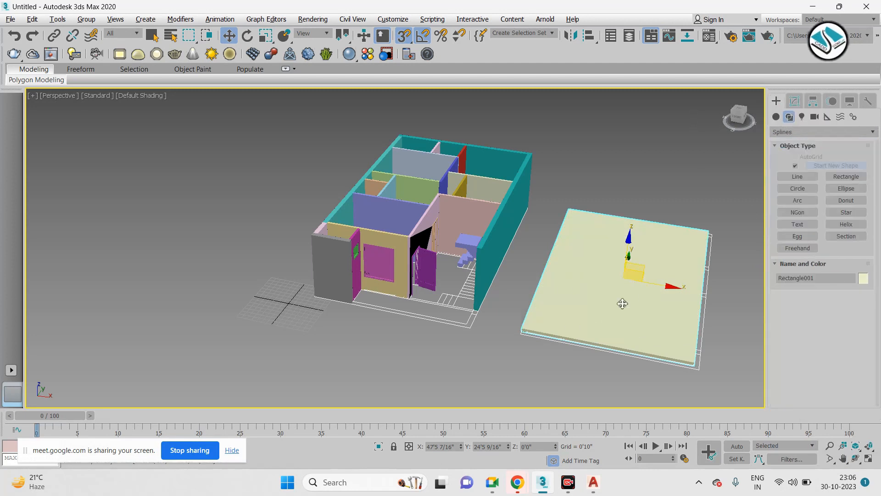
- Move the floor slab under the walled house and snap it into place at the outer wall's base corner
drag(657, 284, 430, 258)
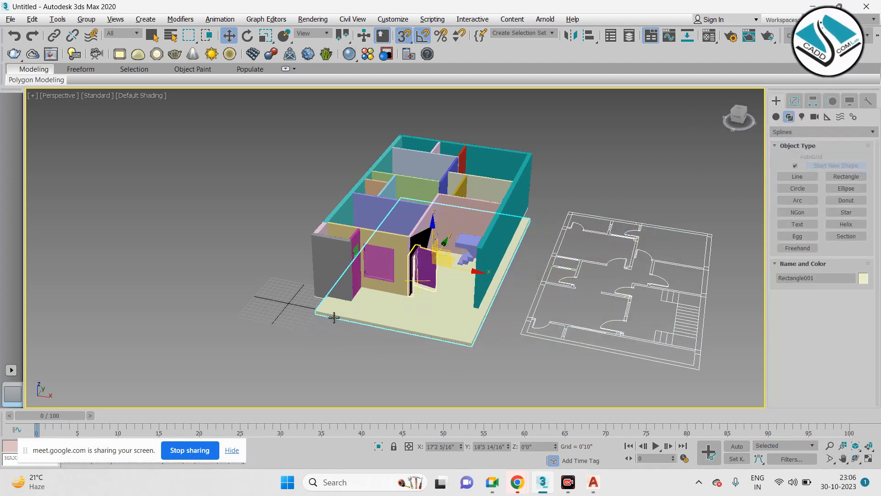
scroll(335, 317, up, 5)
alt+middle_drag(448, 266, 619, 187)
scroll(619, 186, down, 4)
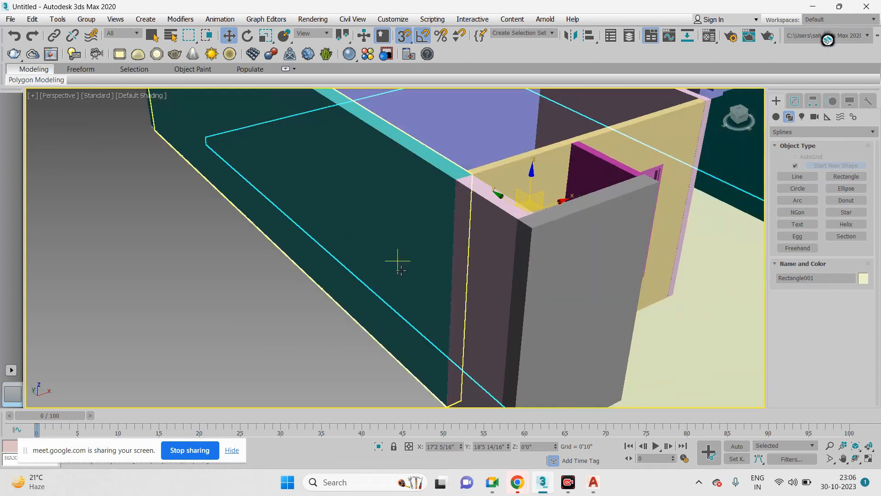
middle_drag(398, 261, 391, 135)
drag(577, 342, 464, 316)
- Examine how the floor slab sits under the walls, porch and staircase from several angles
scroll(463, 316, down, 5)
alt+middle_drag(572, 326, 521, 306)
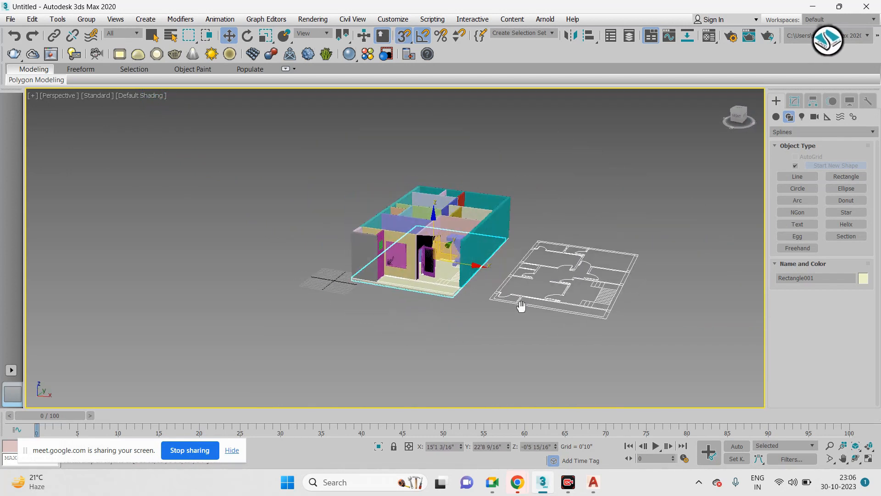
scroll(454, 266, up, 4)
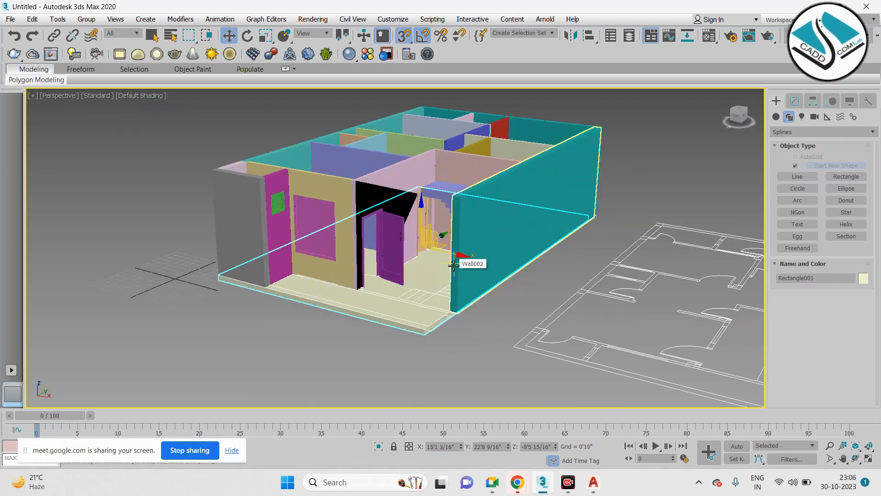
scroll(453, 265, down, 2)
alt+middle_drag(544, 296, 577, 306)
scroll(579, 290, up, 3)
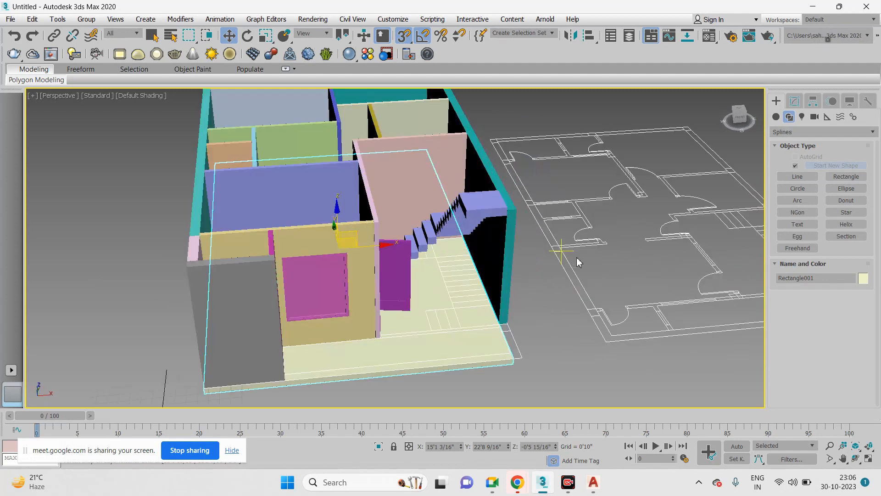
middle_drag(544, 261, 441, 261)
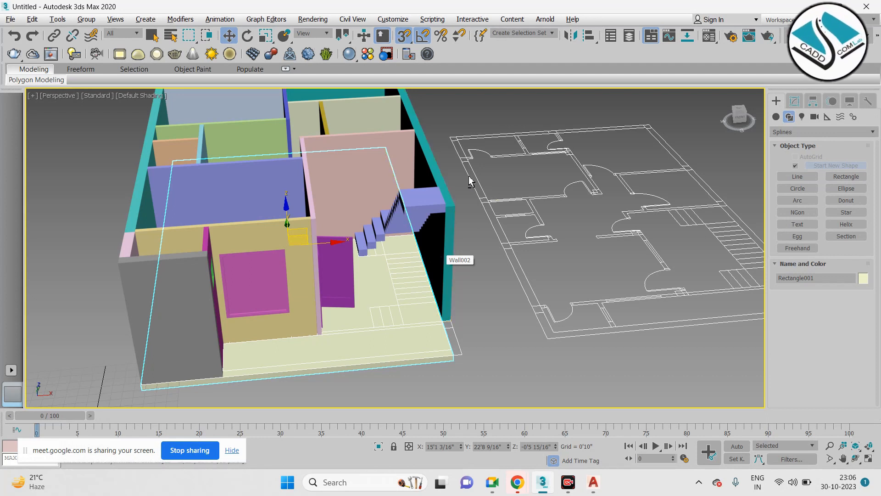
key(t)
scroll(382, 115, up, 4)
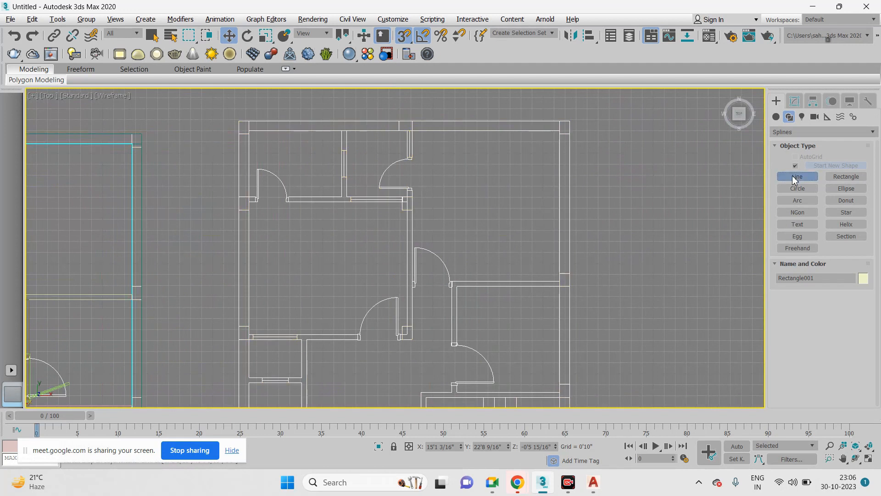
click(798, 177)
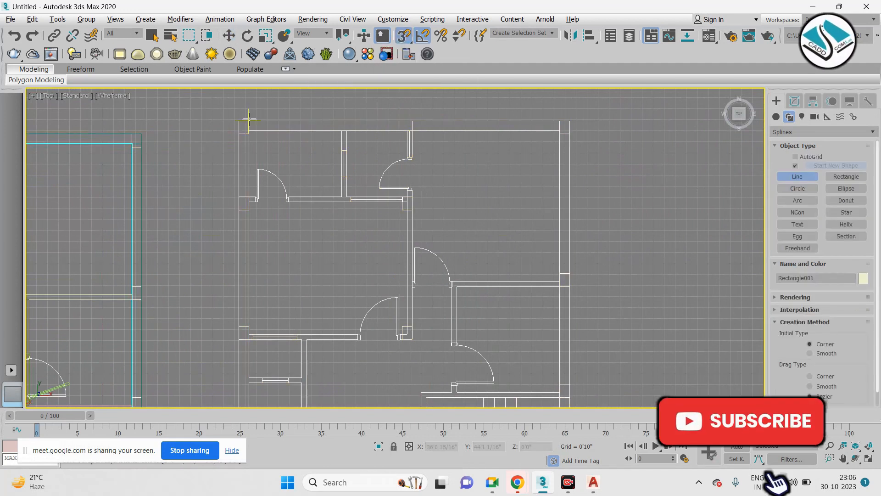
click(235, 116)
click(565, 115)
scroll(551, 112, down, 5)
scroll(528, 302, up, 5)
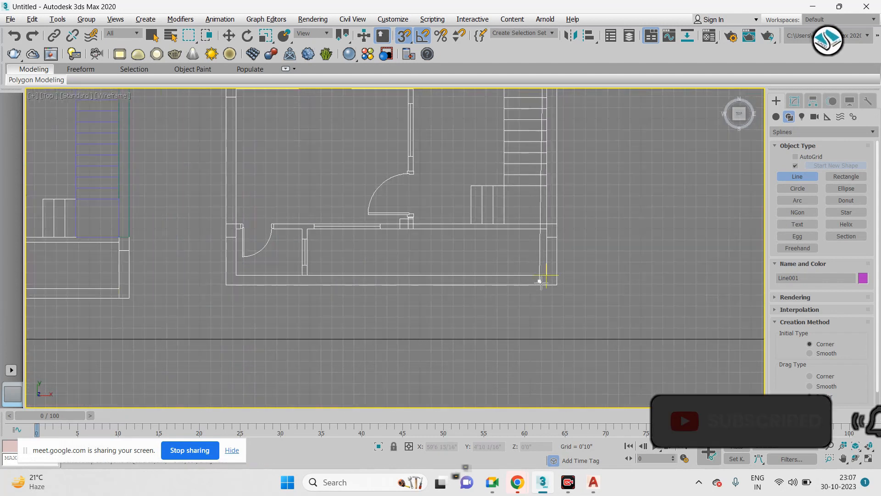
scroll(542, 271, up, 2)
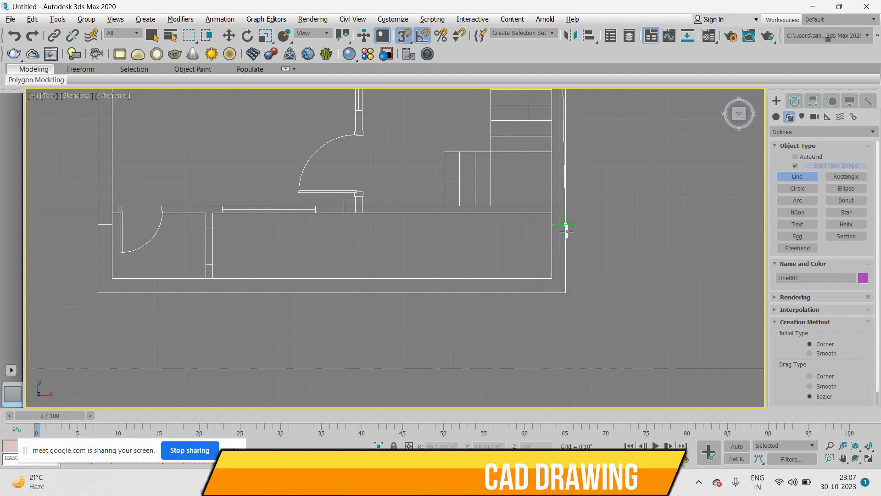
scroll(565, 227, down, 6)
scroll(551, 197, up, 3)
scroll(541, 192, up, 4)
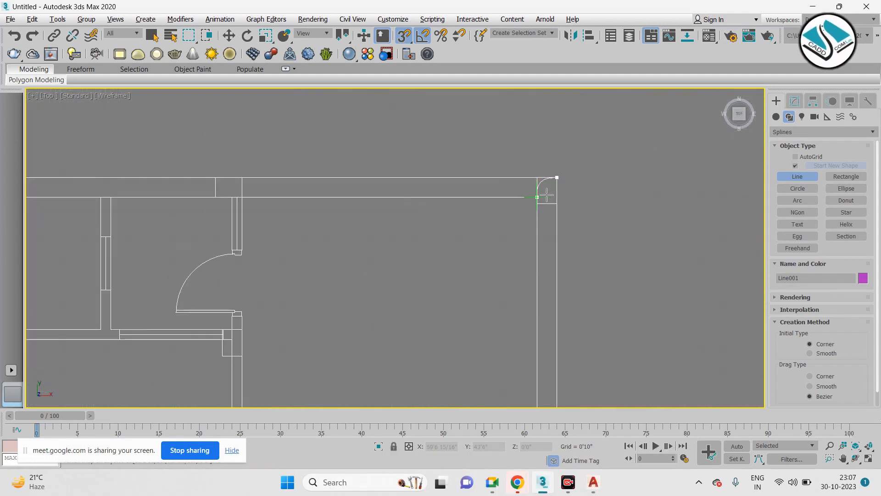
scroll(524, 179, down, 5)
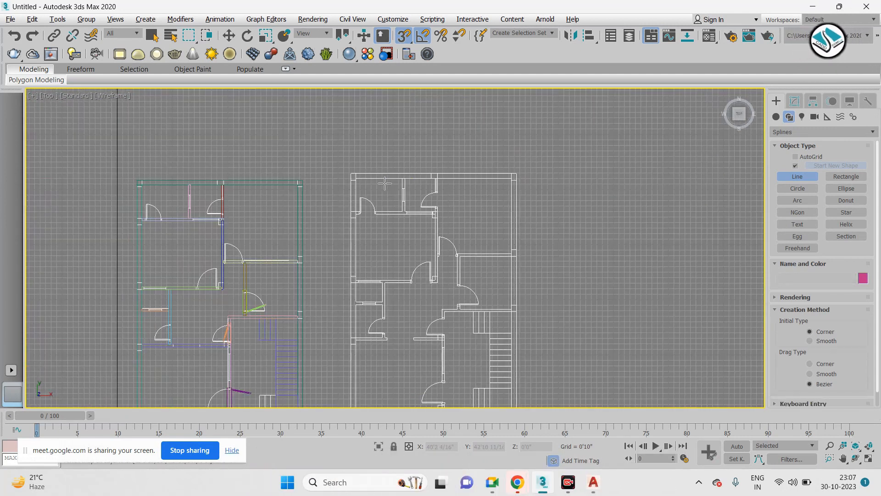
- Start a line outline on the second floor plan along its back edge and down the staircase side to the front wall's inner face
scroll(315, 167, up, 3)
click(319, 166)
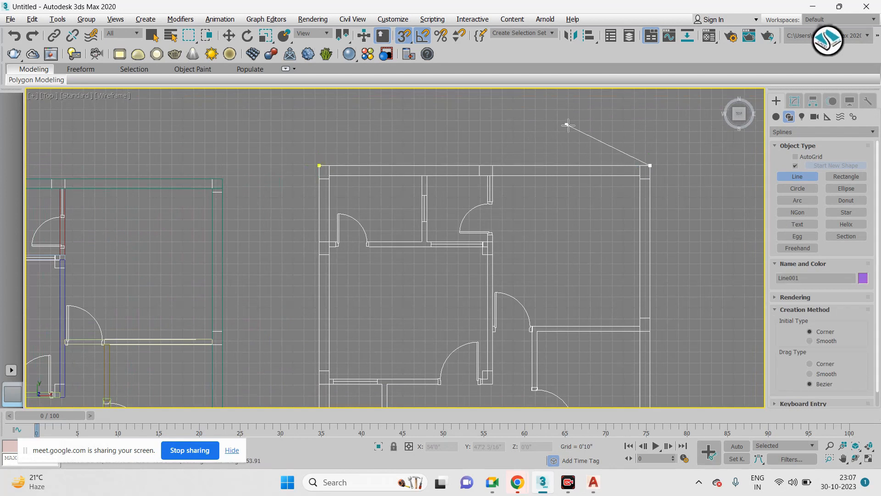
scroll(568, 125, down, 4)
scroll(598, 374, up, 5)
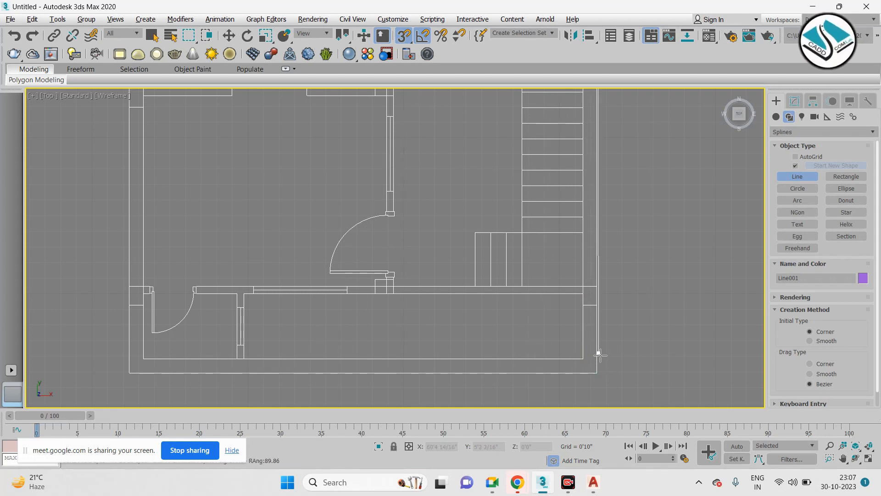
scroll(590, 358, up, 3)
scroll(610, 361, down, 1)
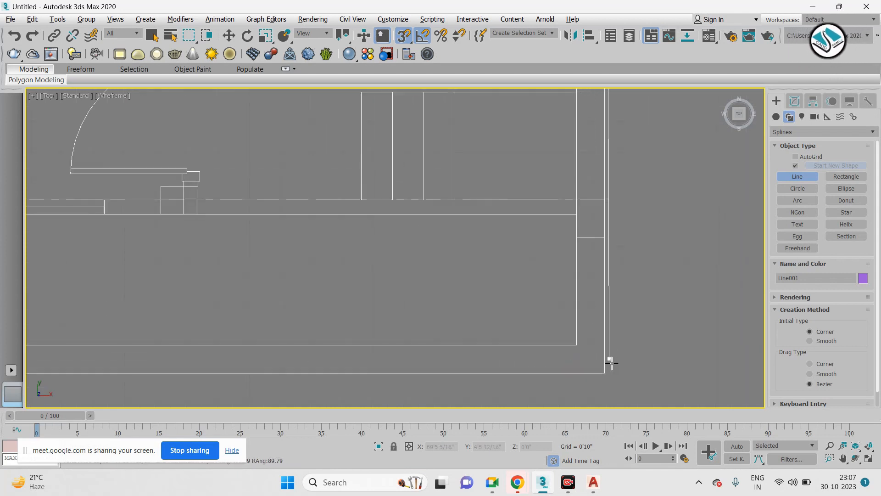
scroll(607, 314, down, 1)
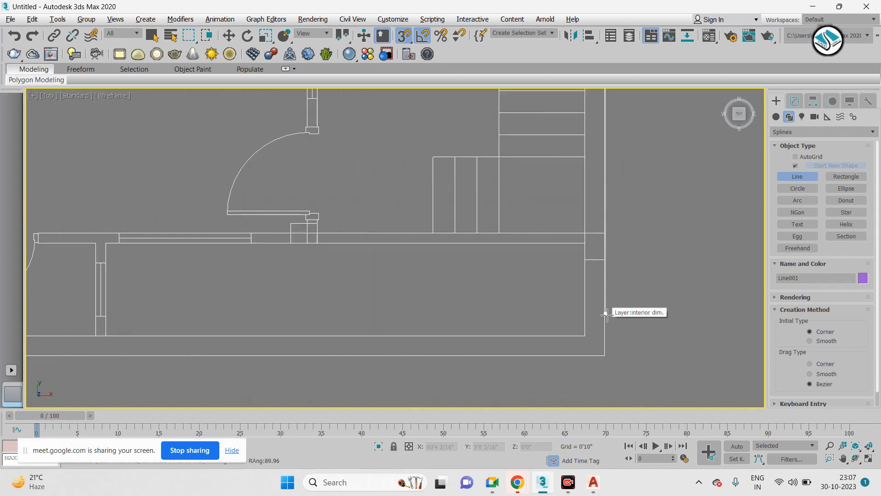
right_click(607, 323)
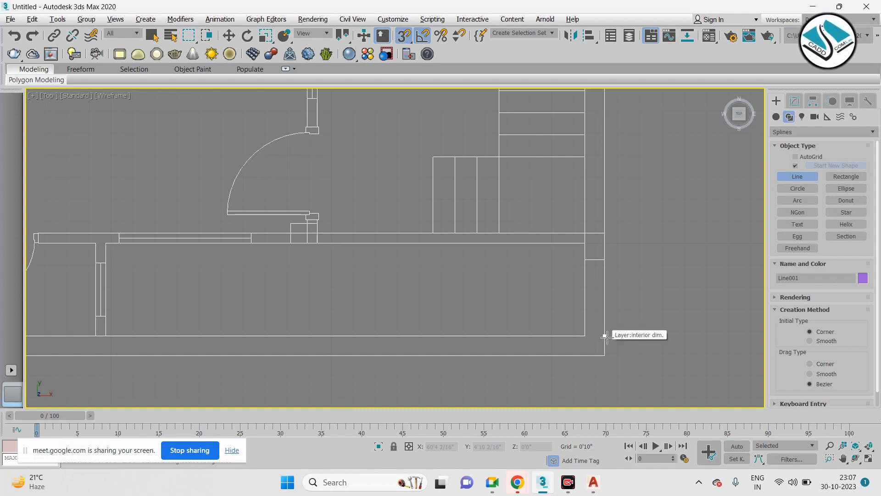
click(607, 337)
- Continue the outline across the front wall's inner face to the opposite outer edge and close the spline at its starting corner
scroll(660, 308, down, 2)
scroll(404, 307, up, 4)
scroll(405, 304, down, 1)
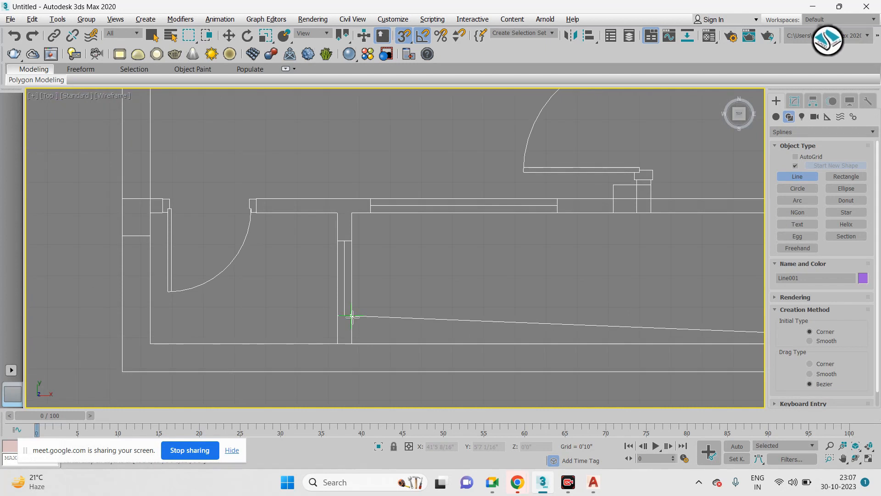
scroll(352, 316, down, 1)
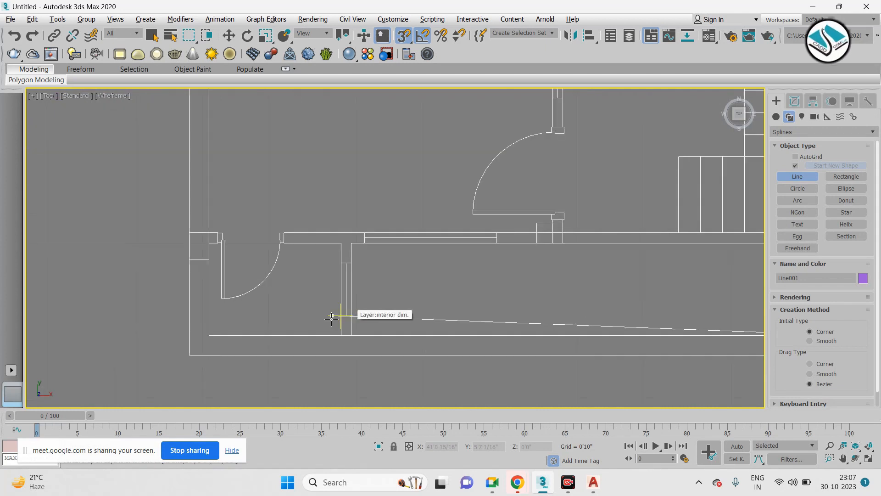
click(191, 338)
scroll(361, 352, down, 5)
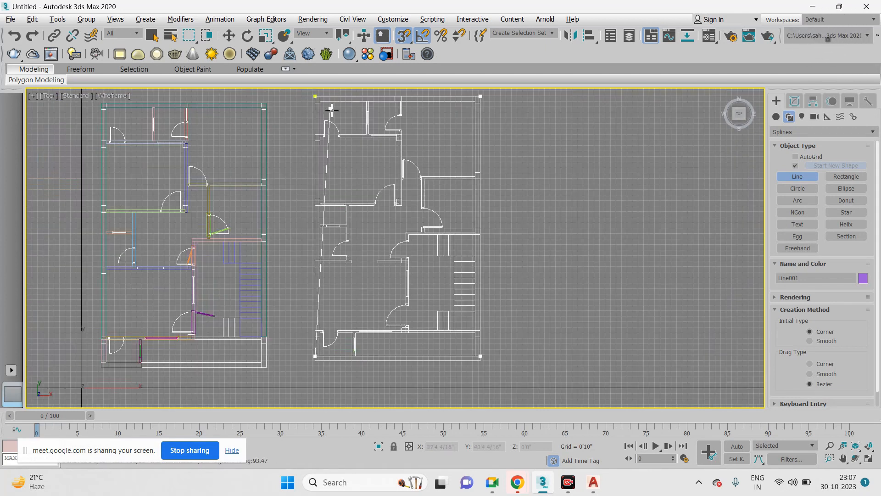
scroll(328, 104, up, 2)
click(310, 95)
click(423, 278)
- Extrude the closed outline by 9" with an Extrude modifier to form a second slab
click(795, 101)
click(814, 136)
text(ex)
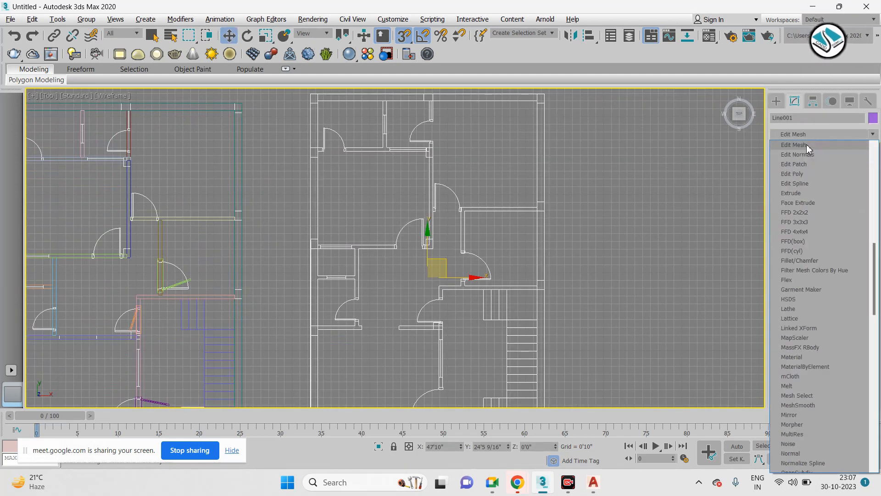
click(803, 148)
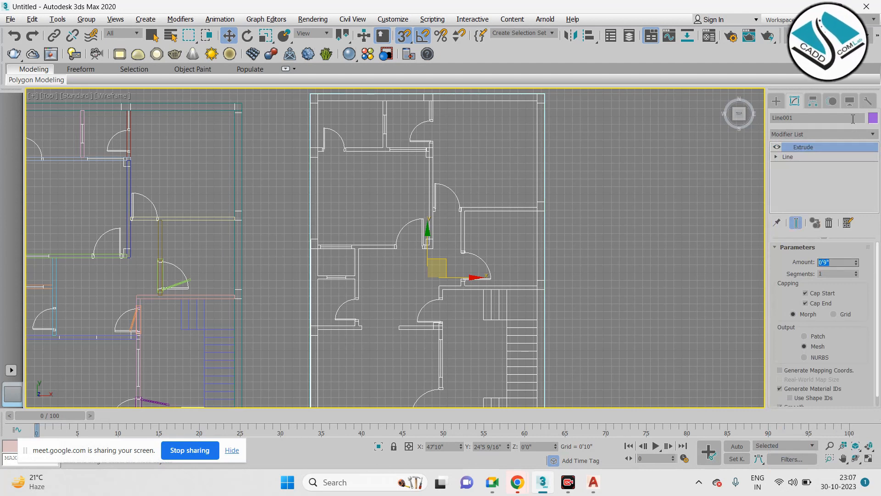
click(777, 101)
- In the perspective view, raise the new slab above wall height and move it over the walled house
key(alt+w)
middle_click(527, 331)
key(alt+w)
scroll(439, 280, down, 4)
middle_drag(694, 276, 391, 246)
drag(368, 264, 391, 179)
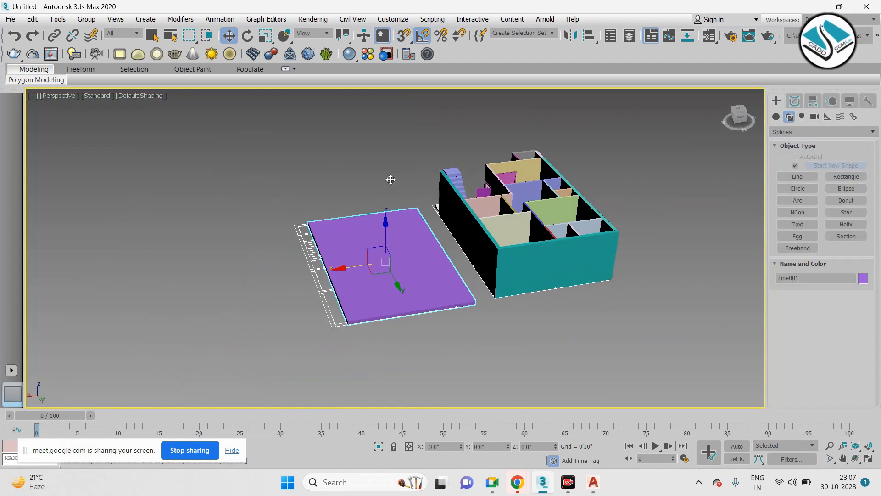
drag(390, 237, 382, 153)
drag(383, 233, 533, 203)
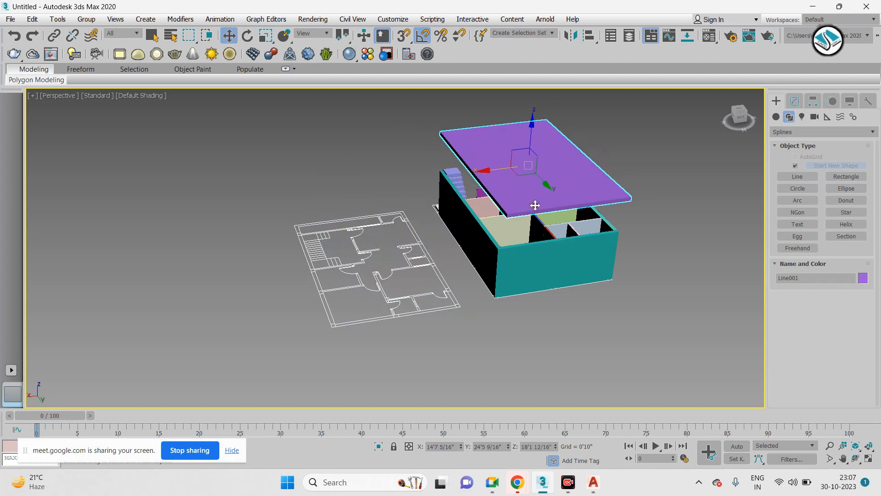
- Snap the slab's corner onto the top corner of the outer wall so it rests as a roof
scroll(642, 221, up, 3)
key(s)
drag(677, 193, 641, 275)
key(s)
- Examine how the roof slab sits on the outer walls and along the inner edge of the grey front wall
scroll(567, 254, down, 5)
alt+middle_drag(379, 271, 543, 234)
scroll(574, 262, up, 5)
scroll(542, 248, up, 3)
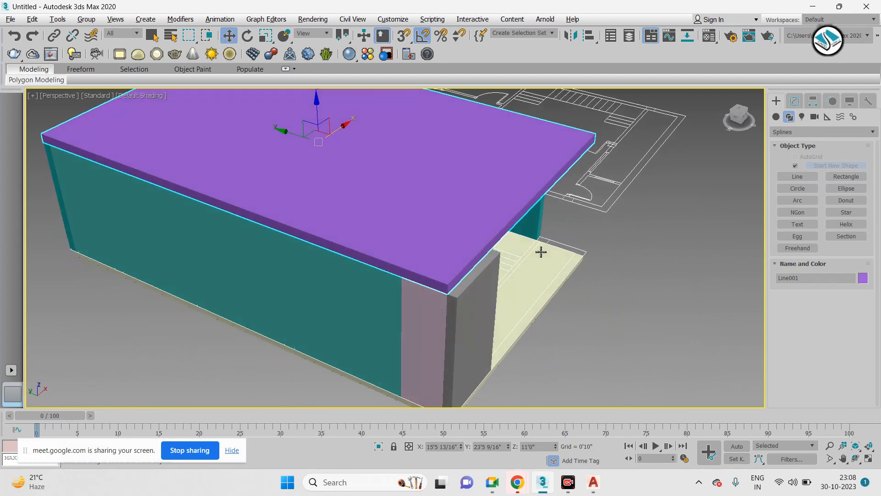
scroll(479, 289, up, 5)
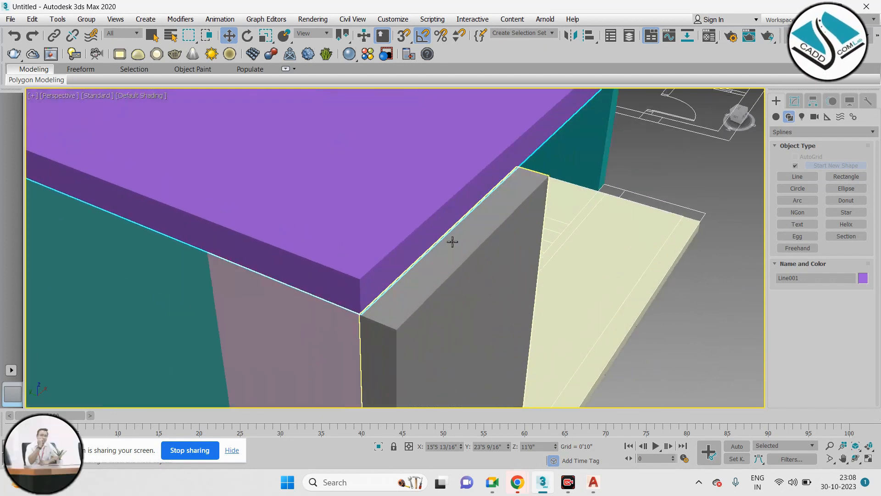
scroll(452, 236, down, 3)
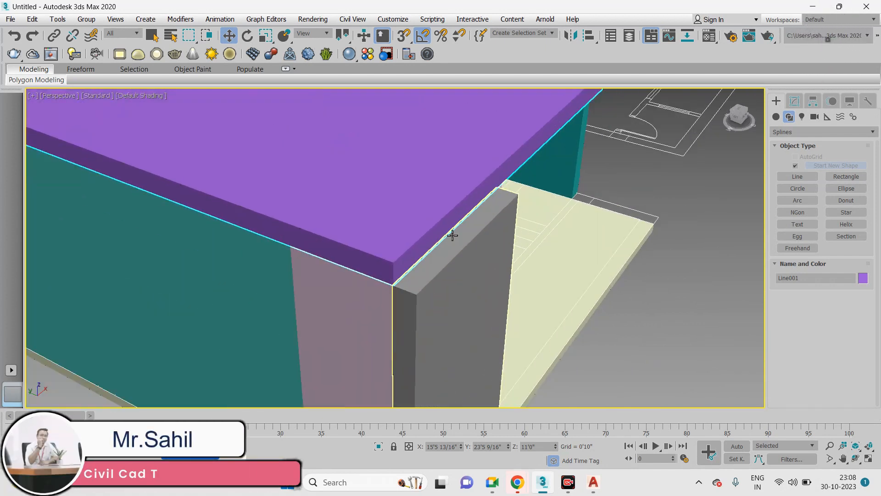
scroll(452, 235, up, 2)
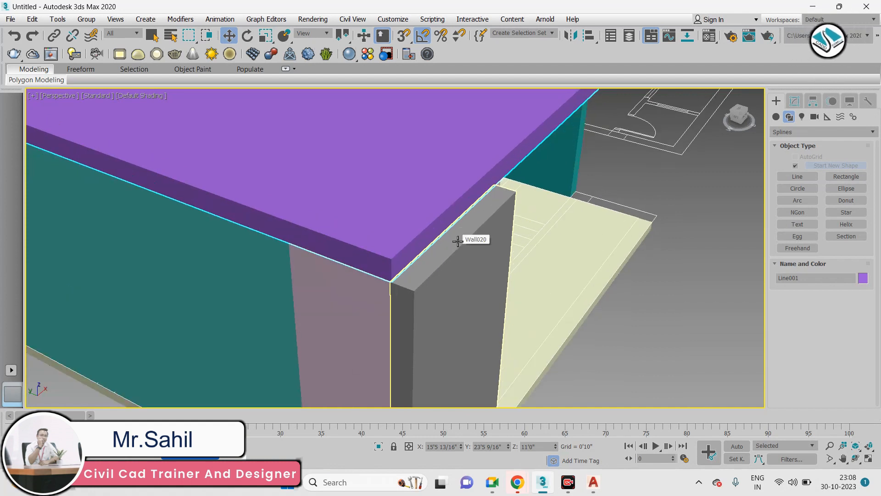
scroll(458, 240, down, 3)
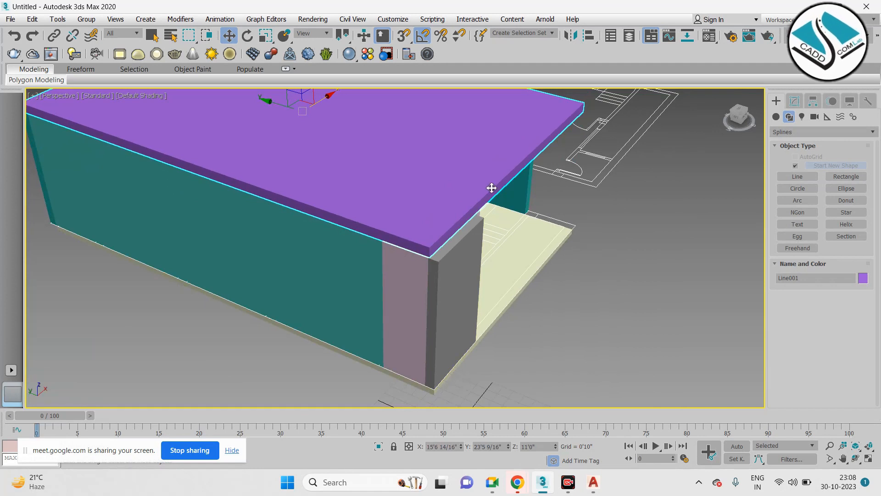
- Bring up the transform and display commands for the roof slab
right_click(438, 141)
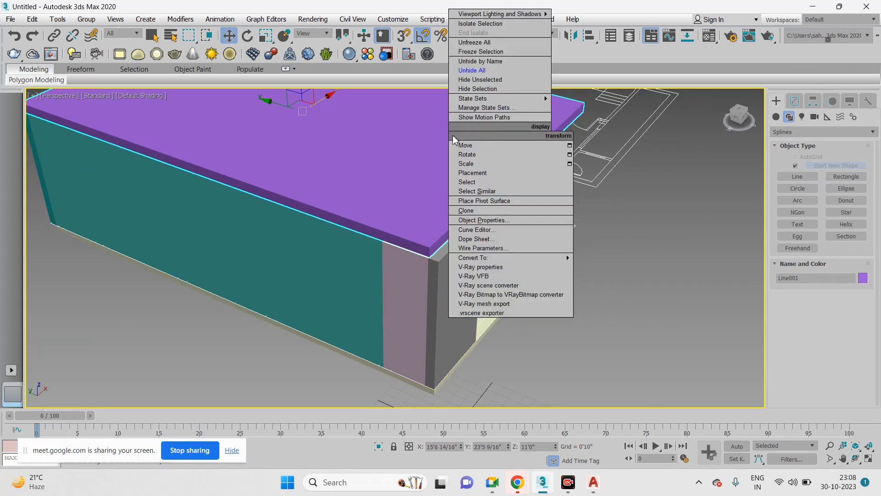
- Convert the roof slab to an Editable Poly and select the four edges along its front and back ends
click(620, 266)
click(777, 147)
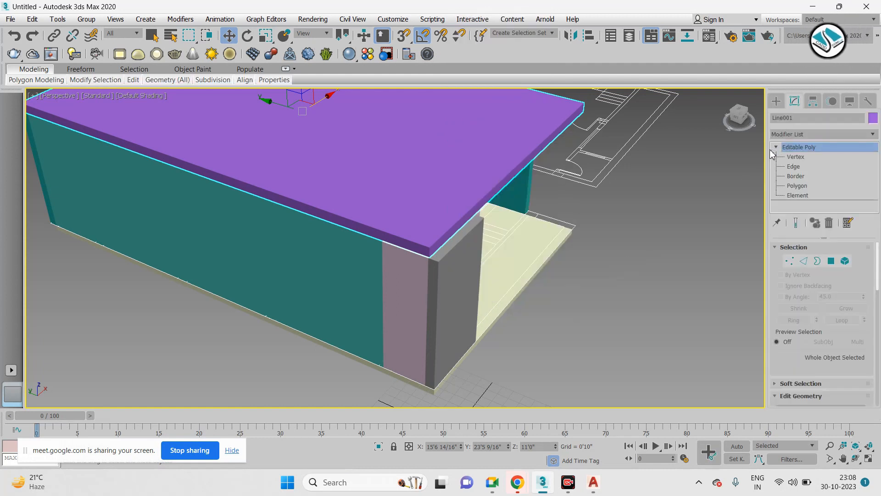
click(794, 166)
scroll(558, 248, down, 5)
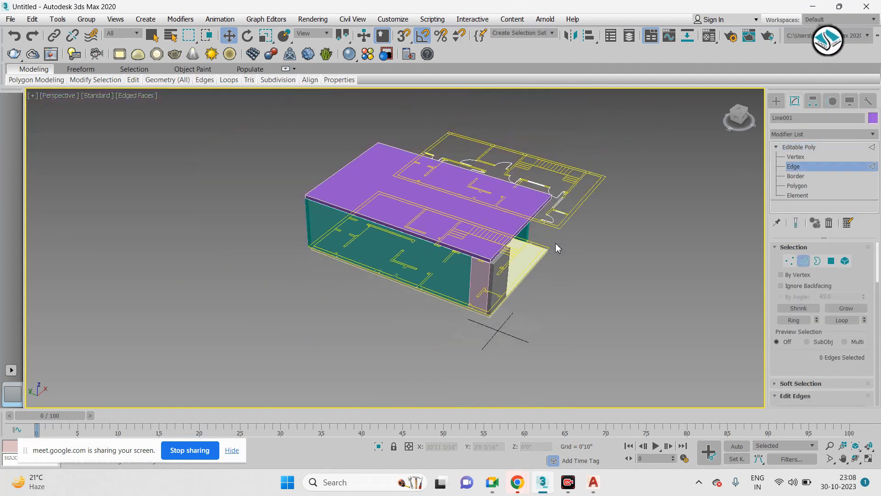
alt+middle_drag(558, 248, 507, 220)
click(434, 185)
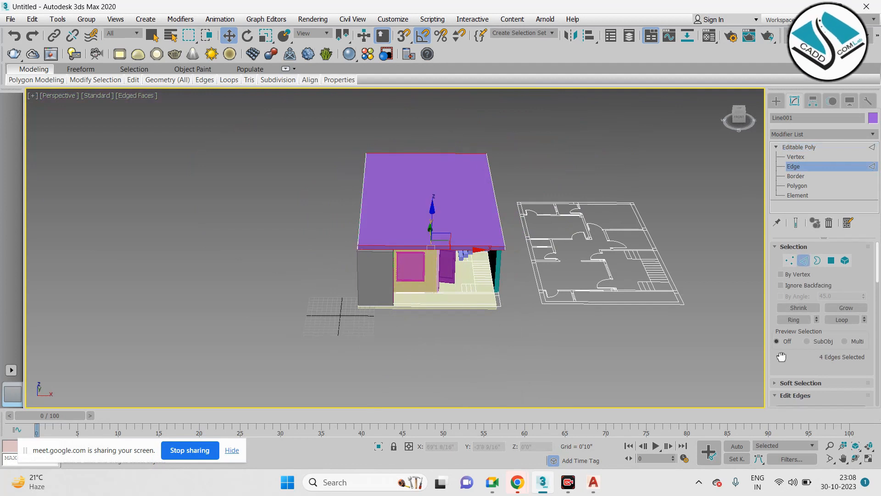
- Connect the selected edges with one segment and move the new edge in line with the grey front wall's inner end
scroll(826, 312, down, 5)
click(863, 323)
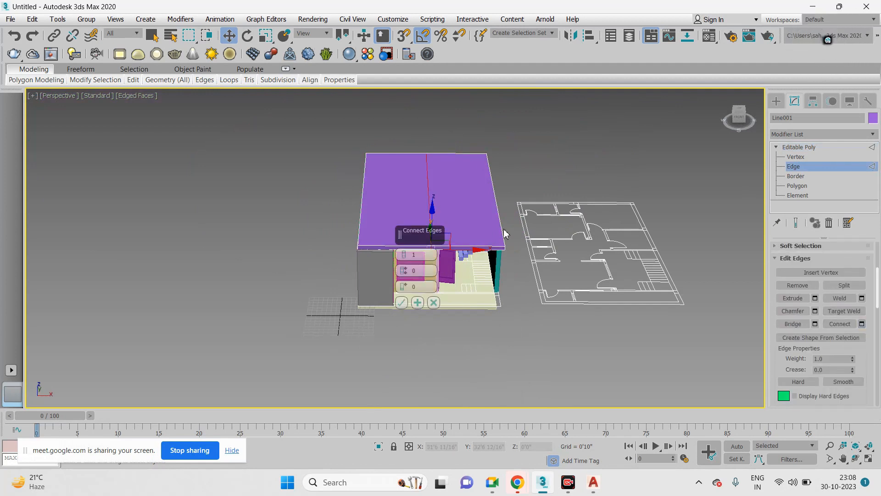
click(406, 302)
scroll(469, 214, up, 5)
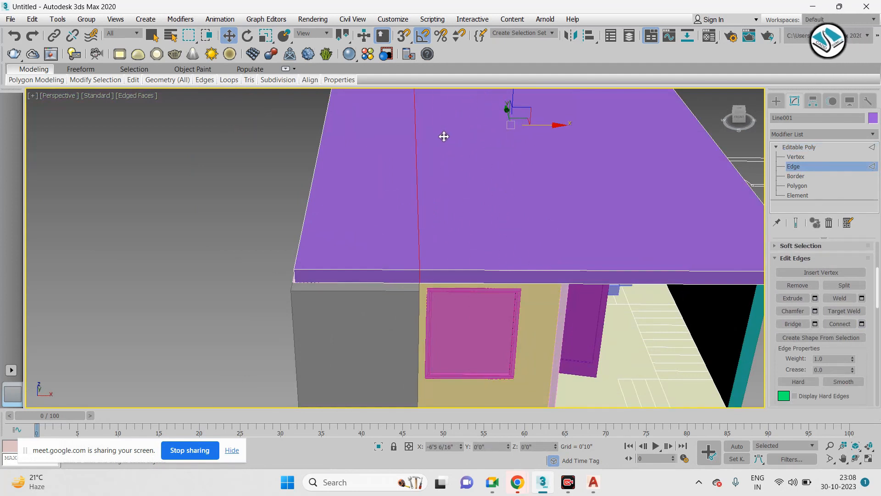
alt+middle_drag(444, 137, 519, 277)
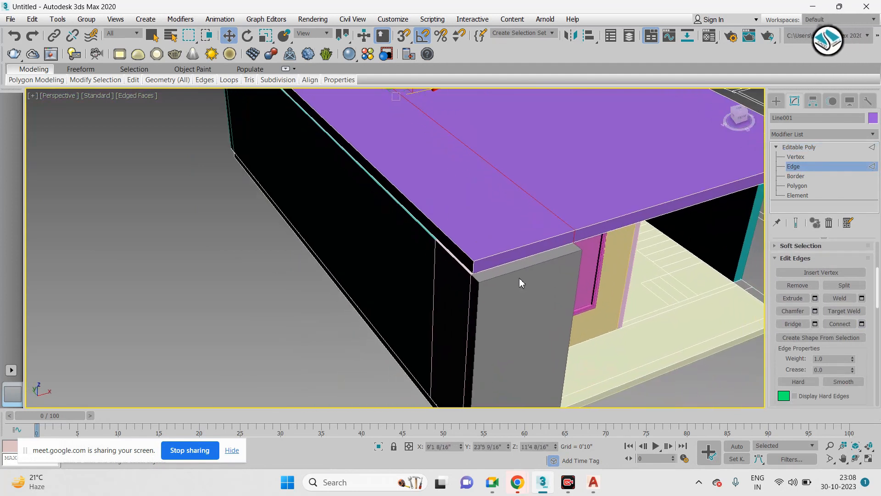
scroll(519, 278, up, 3)
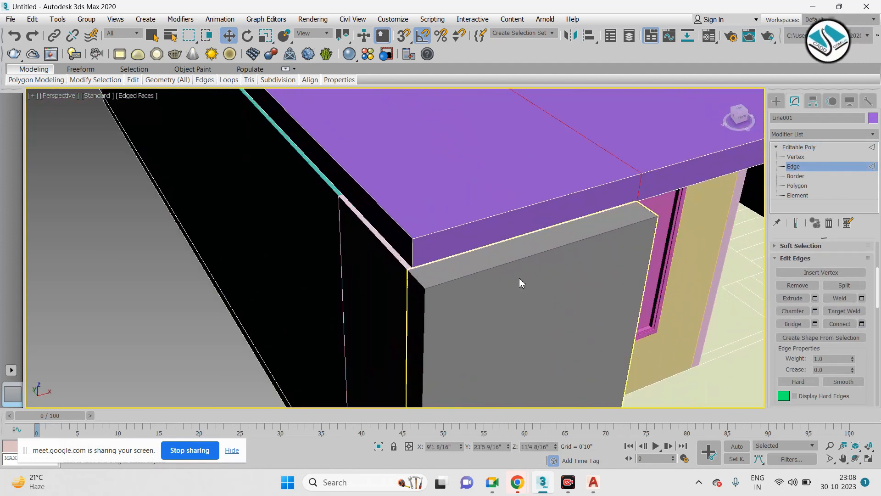
- Move the roof slab slightly with snapping so its lower corner meets the top outer corner of the walls
click(777, 101)
click(798, 176)
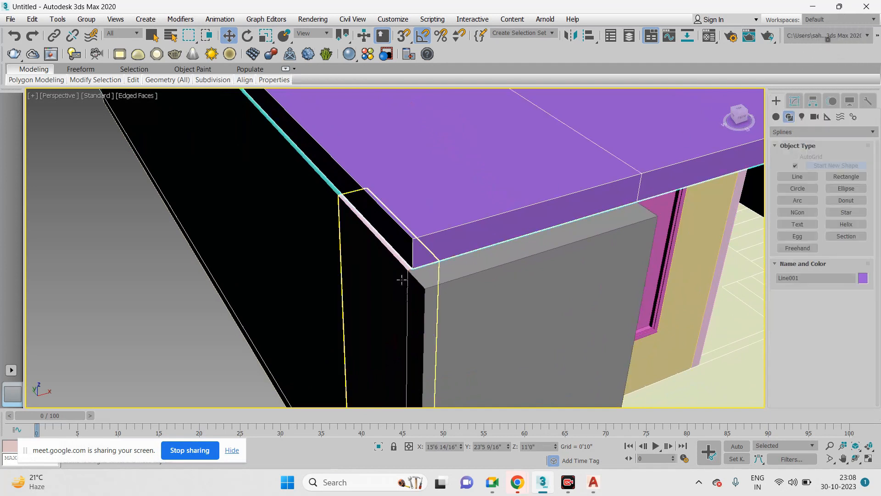
scroll(403, 279, up, 3)
key(s)
scroll(415, 252, down, 2)
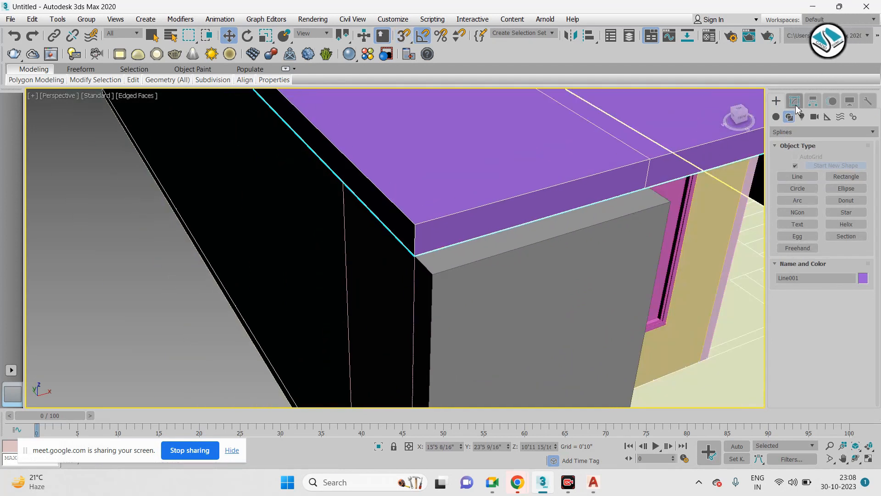
- Extrude the roof slab's front face above the grey wall until it is flush with the wall's front
click(794, 101)
click(797, 186)
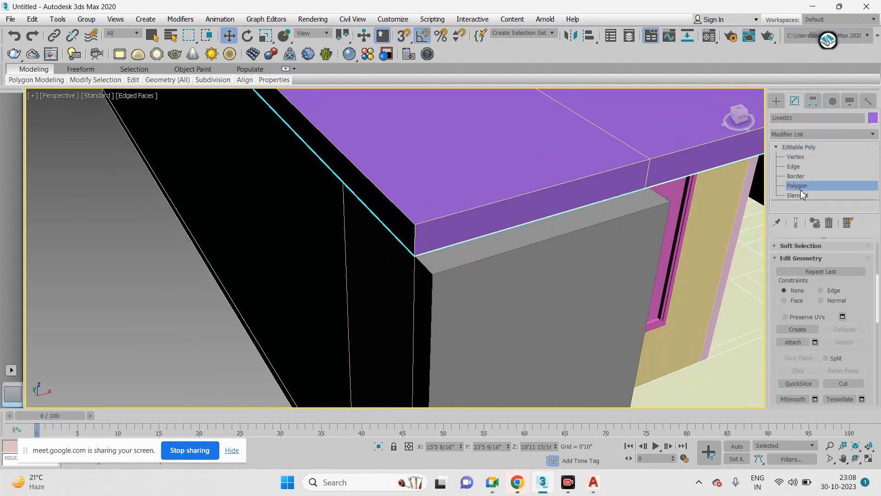
click(619, 179)
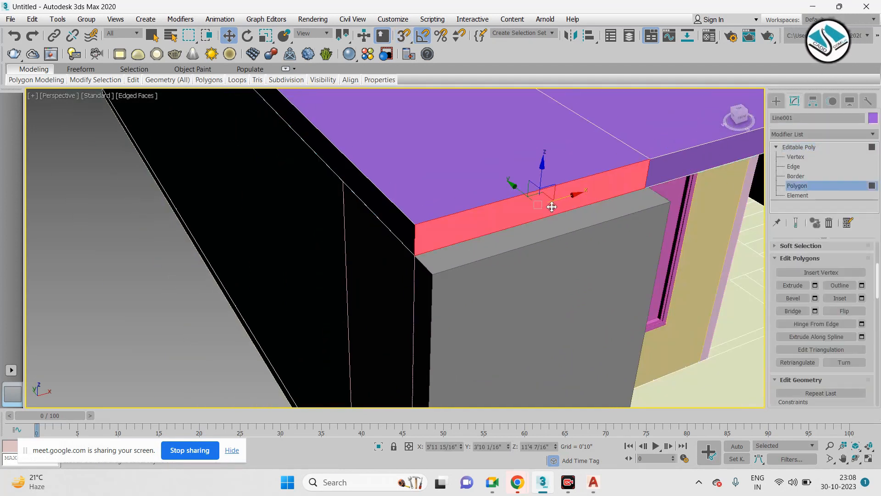
click(816, 286)
click(403, 289)
alt+middle_drag(401, 285, 594, 286)
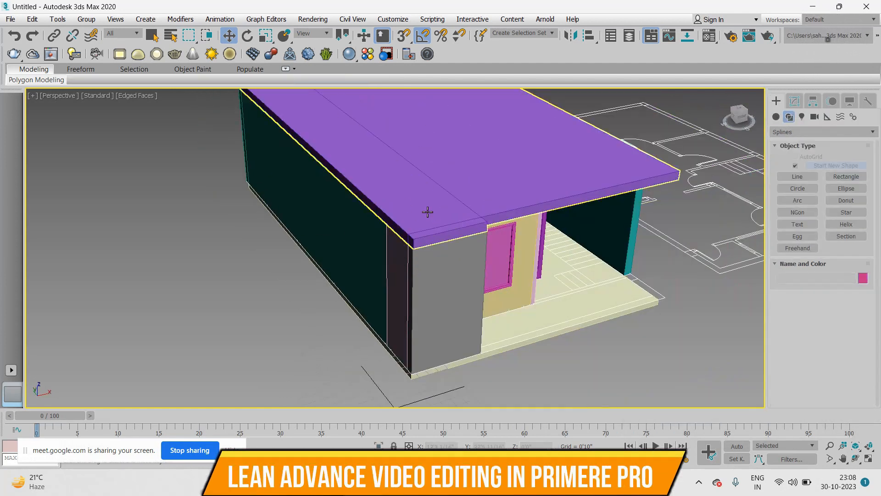
- In the front view, clone the walls, doors, windows, stairs and roof slab upward as a second storey, leaving out the floor base
scroll(429, 212, down, 3)
alt+middle_drag(463, 242, 457, 209)
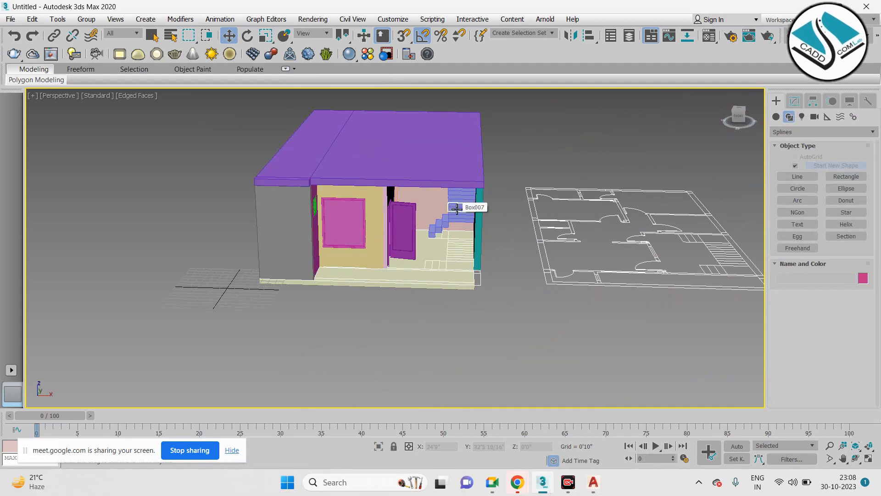
key(alt+w)
click(503, 218)
key(alt+w)
middle_drag(542, 176, 362, 263)
scroll(591, 216, down, 5)
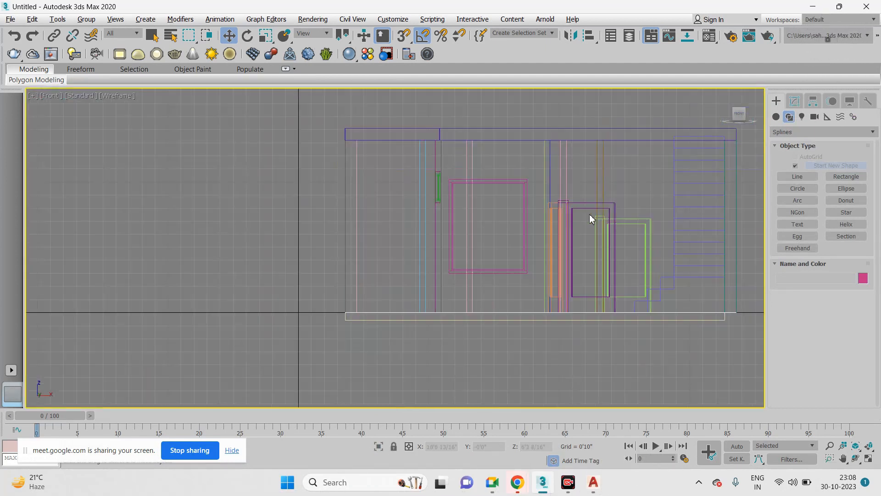
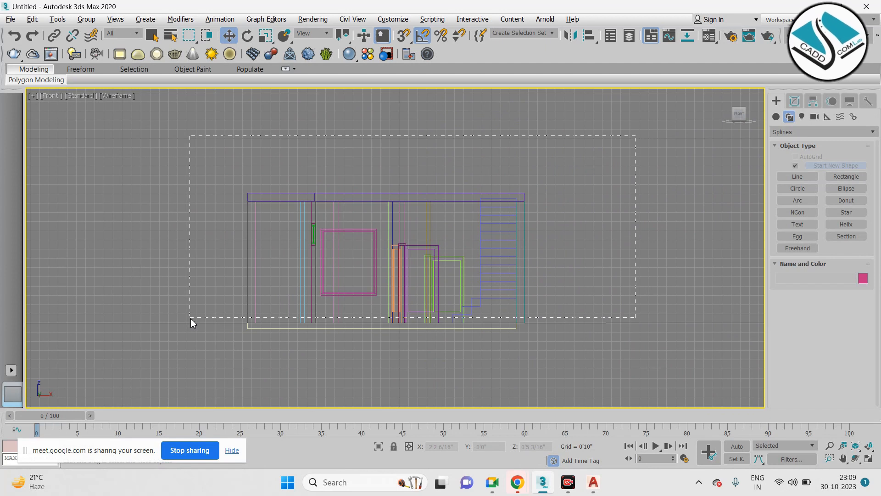
drag(191, 323, 191, 323)
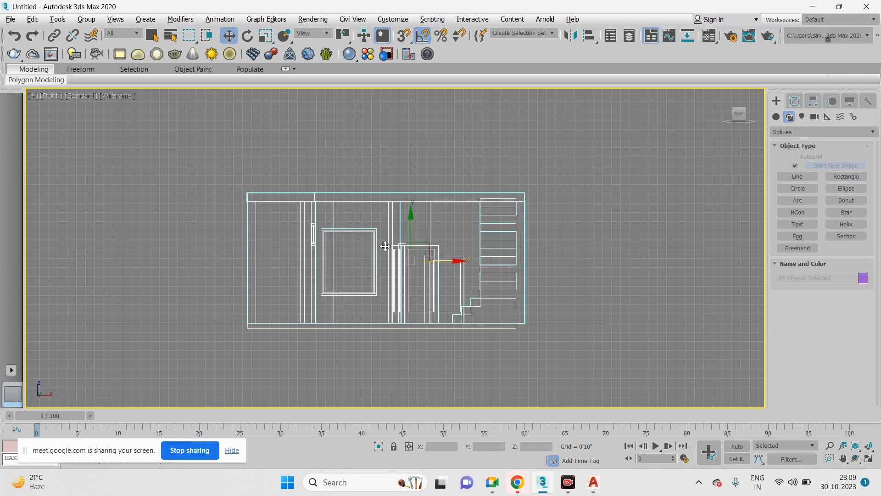
shift+drag(413, 240, 413, 107)
click(444, 288)
- Snap the cloned storey down so its wall corner sits on the corner of the slab below
key(p)
scroll(533, 316, down, 5)
alt+middle_drag(451, 237, 549, 243)
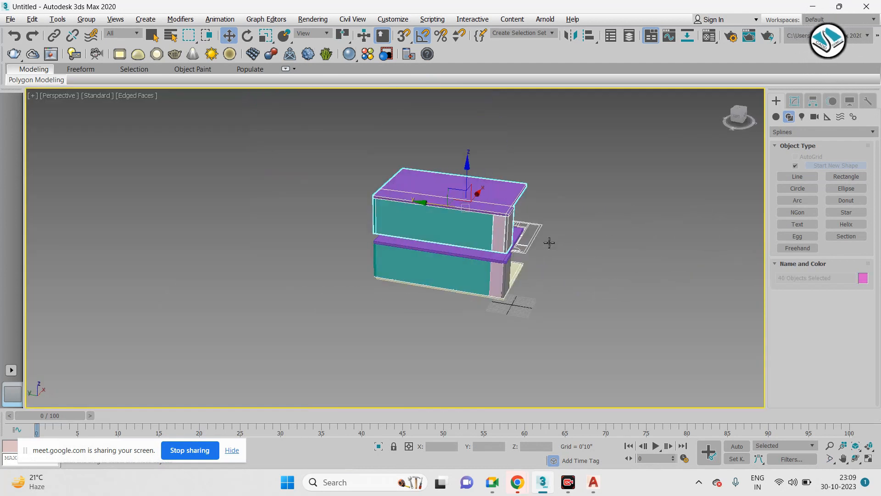
scroll(357, 238, up, 7)
key(s)
scroll(441, 235, up, 2)
drag(435, 233, 411, 249)
scroll(414, 251, down, 5)
scroll(384, 250, up, 5)
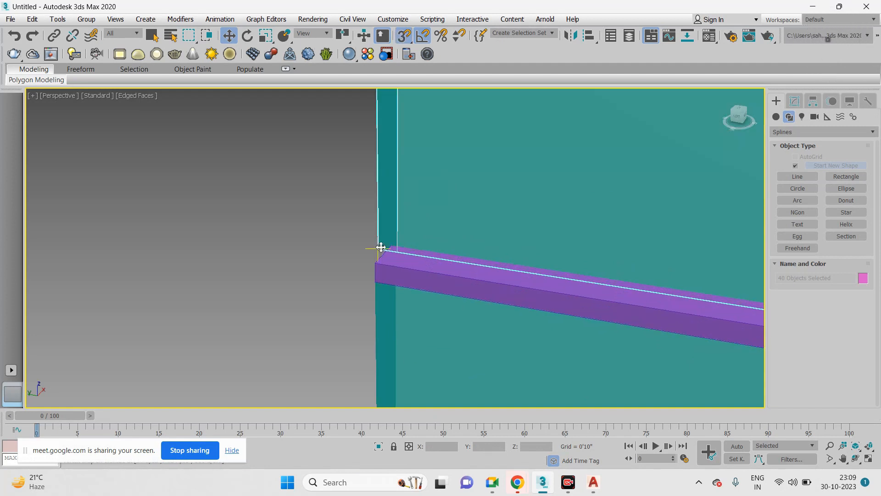
drag(381, 248, 380, 262)
scroll(376, 235, down, 5)
click(612, 219)
- Examine the two-storey building's front, checking the upper floor slab, door opening and staircase from several angles
alt+middle_drag(609, 222, 490, 239)
scroll(389, 249, up, 3)
mouse_move(390, 249)
alt+middle_down()
mouse_move(384, 238)
mouse_move(426, 244)
mouse_move(427, 236)
mouse_move(394, 248)
alt+middle_up()
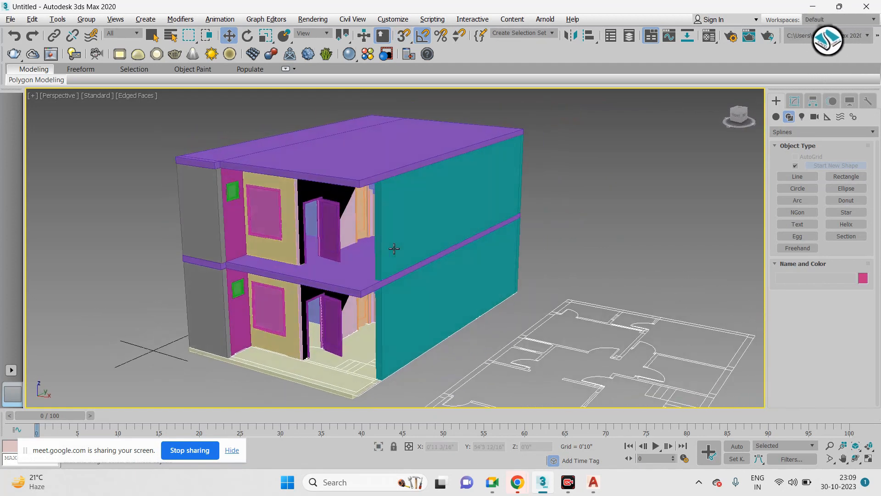
scroll(276, 292, up, 2)
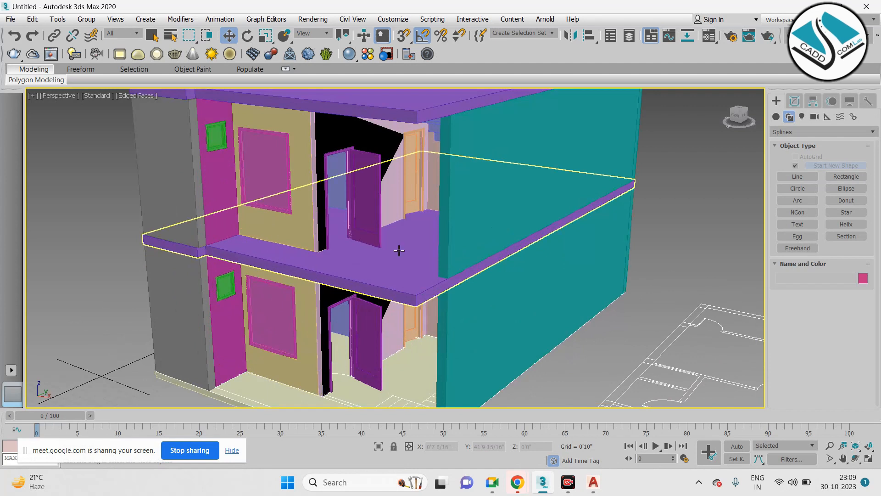
scroll(400, 250, down, 6)
scroll(411, 262, up, 4)
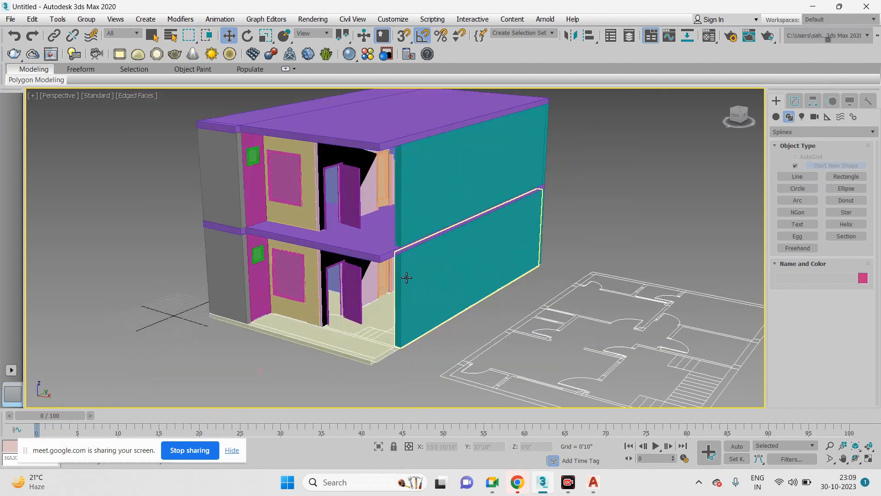
alt+middle_drag(404, 272, 444, 266)
scroll(546, 239, up, 5)
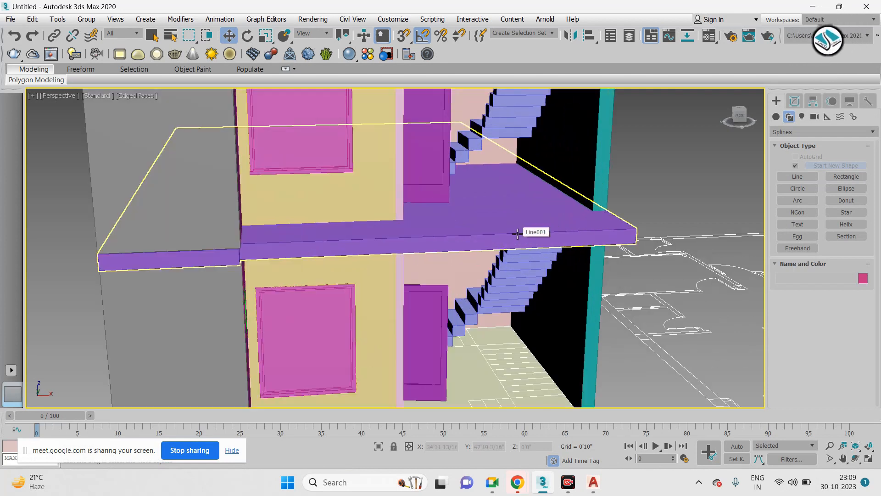
scroll(517, 234, down, 2)
scroll(501, 195, down, 2)
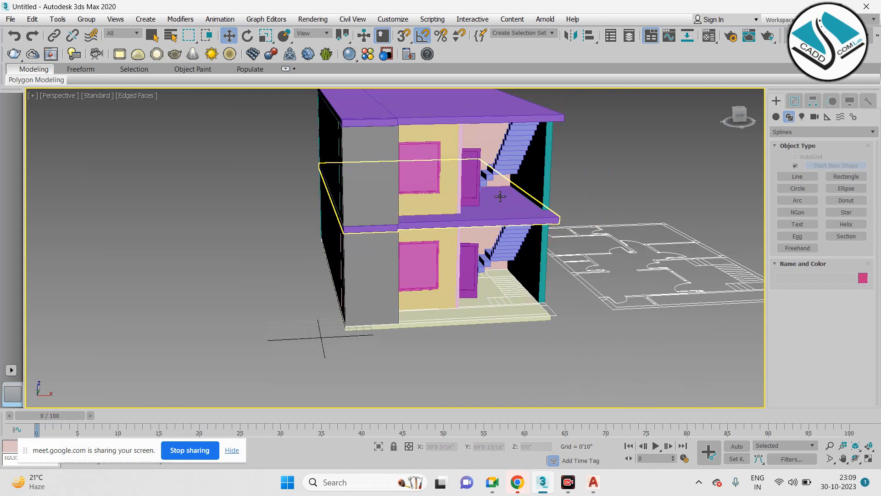
mouse_move(528, 219)
alt+middle_down()
mouse_move(498, 230)
mouse_move(528, 234)
alt+middle_up()
scroll(689, 350, up, 3)
middle_drag(689, 350, 775, 326)
scroll(550, 197, down, 2)
middle_drag(546, 195, 506, 249)
scroll(458, 223, up, 2)
scroll(456, 223, down, 2)
scroll(456, 223, down, 1)
scroll(451, 222, up, 3)
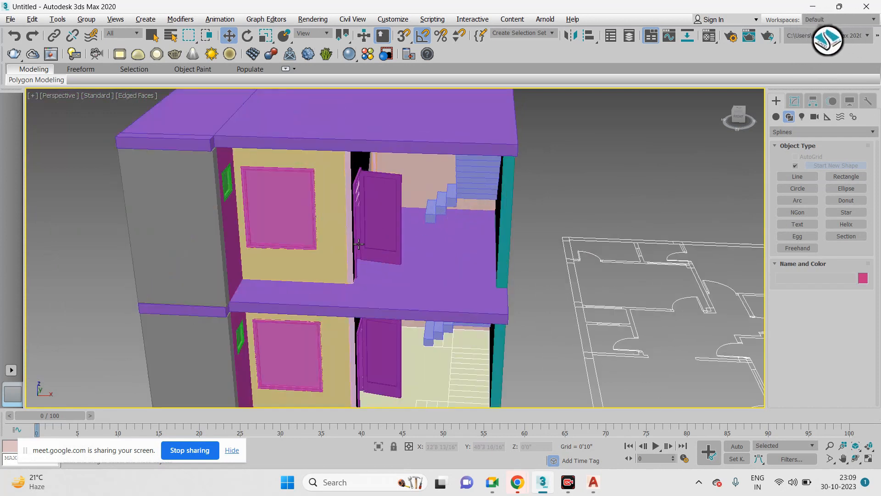
alt+middle_drag(359, 244, 307, 228)
scroll(207, 205, up, 3)
middle_drag(206, 205, 330, 202)
click(317, 208)
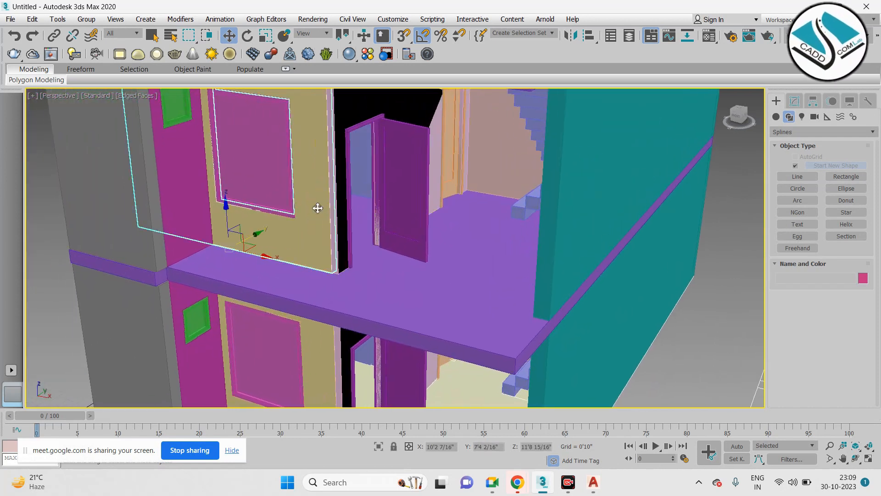
click(795, 101)
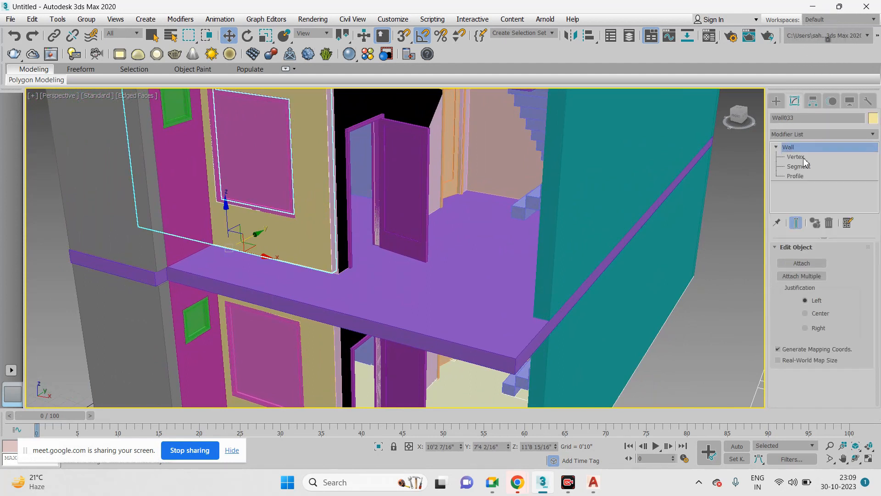
click(799, 157)
click(342, 270)
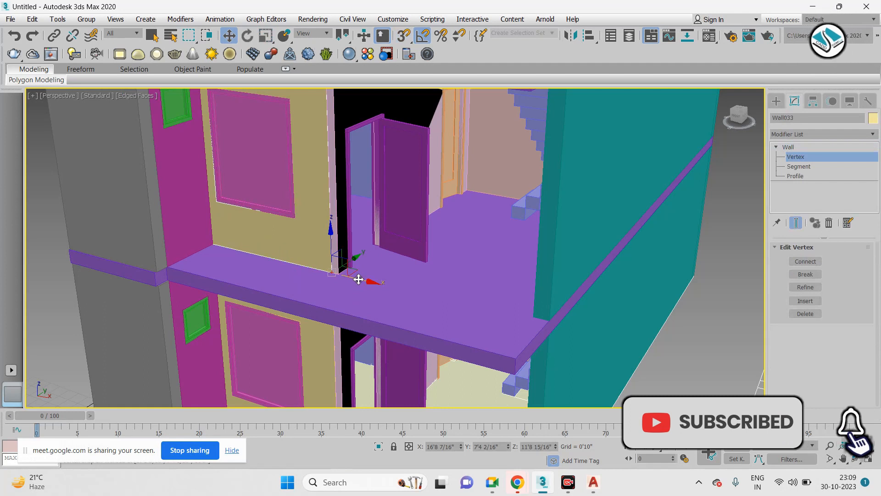
mouse_move(359, 279)
mouse_down()
mouse_move(496, 323)
mouse_move(367, 281)
mouse_up()
right_click(368, 280)
click(777, 101)
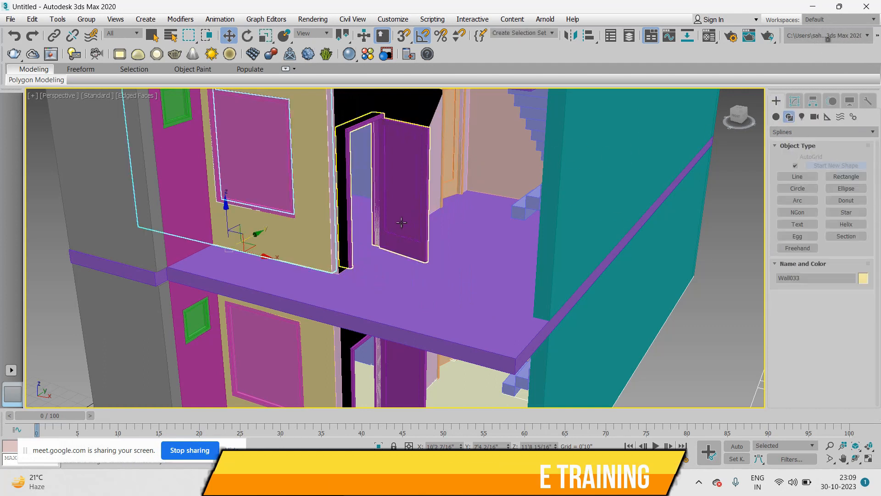
- Extend the upper floor's front wall by moving its end vertex across to the outer side wall
scroll(421, 232, up, 3)
alt+middle_drag(421, 232, 438, 252)
scroll(423, 184, up, 3)
scroll(441, 203, down, 3)
scroll(447, 248, up, 3)
scroll(439, 225, down, 3)
scroll(438, 250, down, 3)
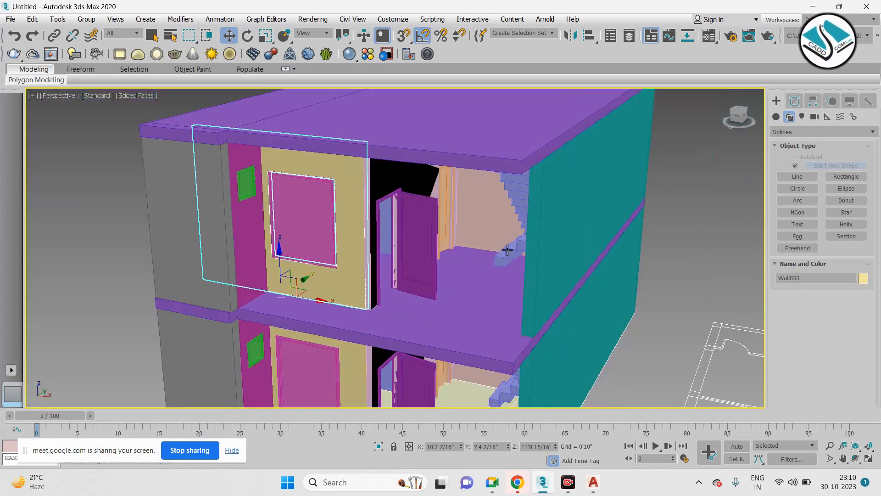
click(794, 101)
click(796, 156)
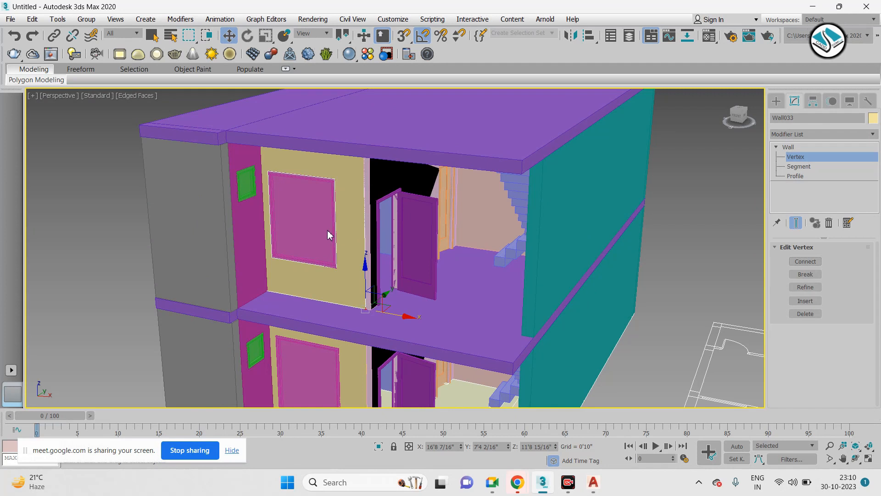
scroll(389, 325, up, 3)
drag(398, 315, 650, 357)
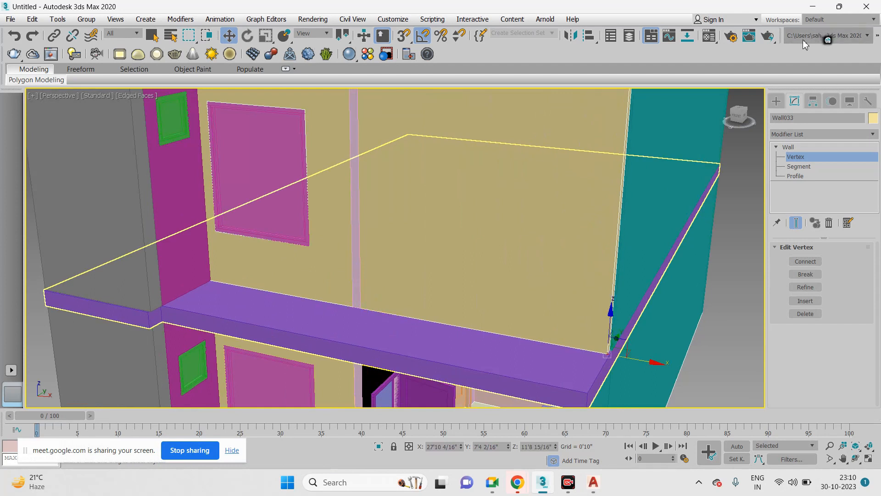
click(779, 105)
scroll(305, 226, down, 8)
alt+middle_drag(387, 234, 359, 223)
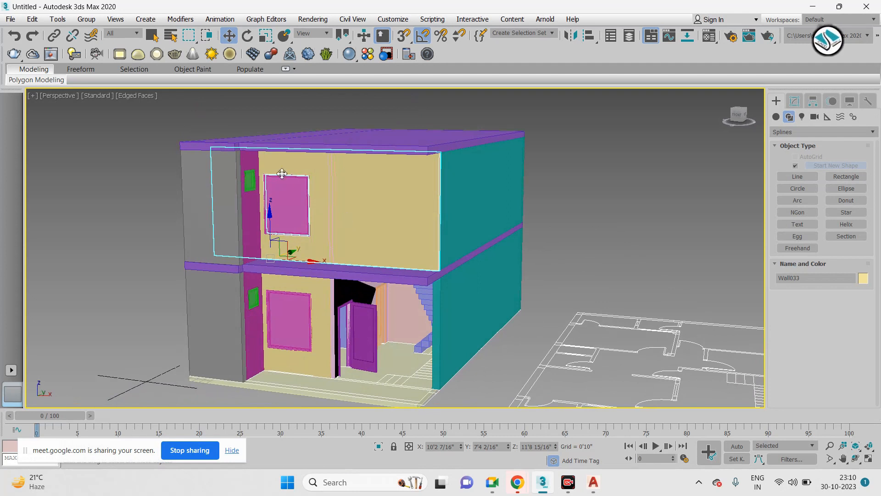
- In the top view, draw a pivot door over the plan's front-wall door symbol, about 2'6" wide, 4" deep and 2'4" high
key(t)
scroll(289, 184, down, 2)
middle_drag(228, 345, 419, 222)
scroll(419, 222, up, 4)
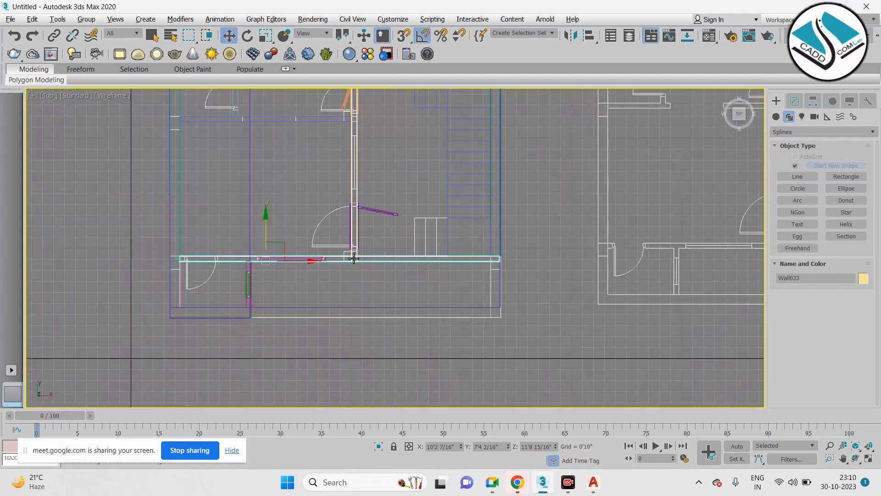
scroll(396, 204, up, 6)
scroll(397, 207, up, 1)
scroll(397, 207, down, 1)
middle_drag(260, 223, 436, 218)
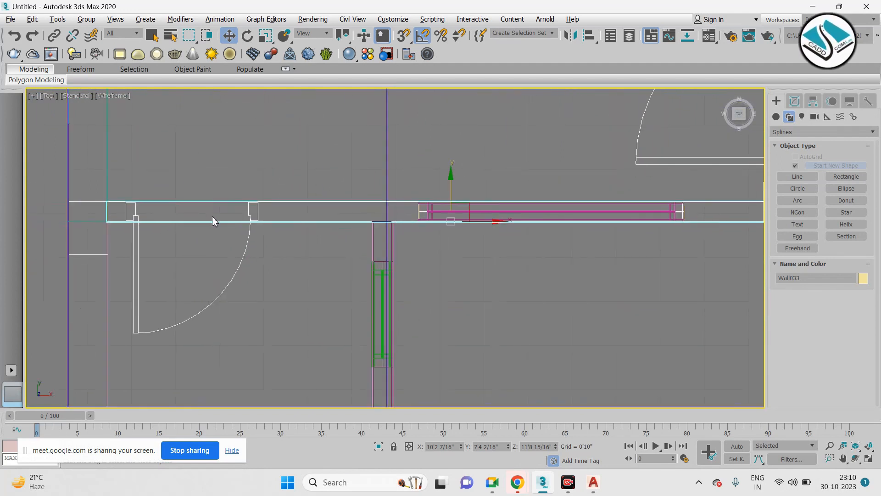
click(776, 118)
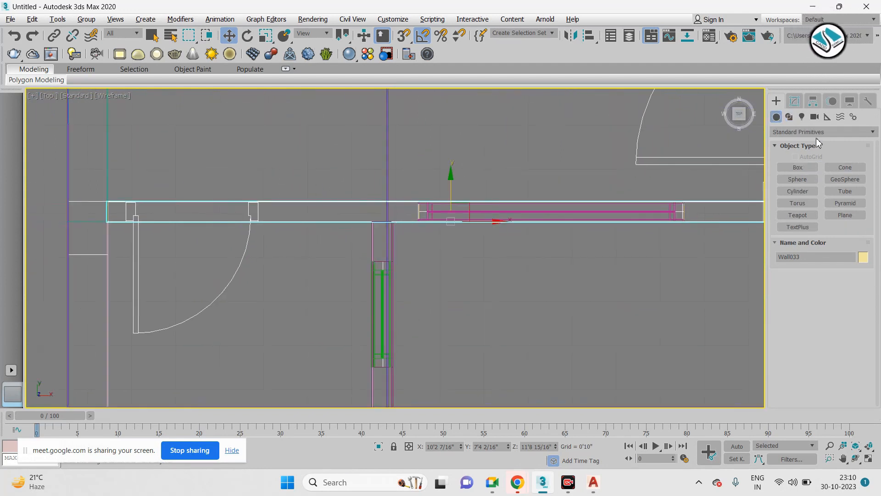
click(810, 132)
click(798, 205)
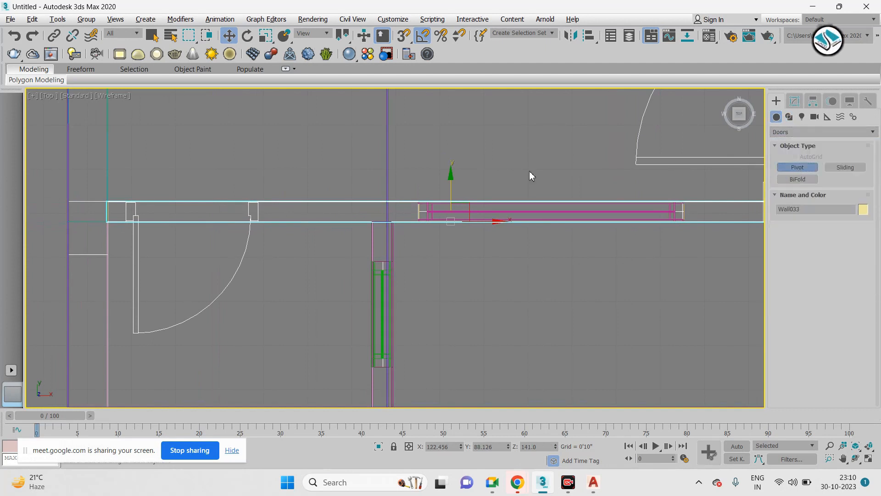
middle_drag(412, 202, 241, 220)
scroll(341, 213, down, 3)
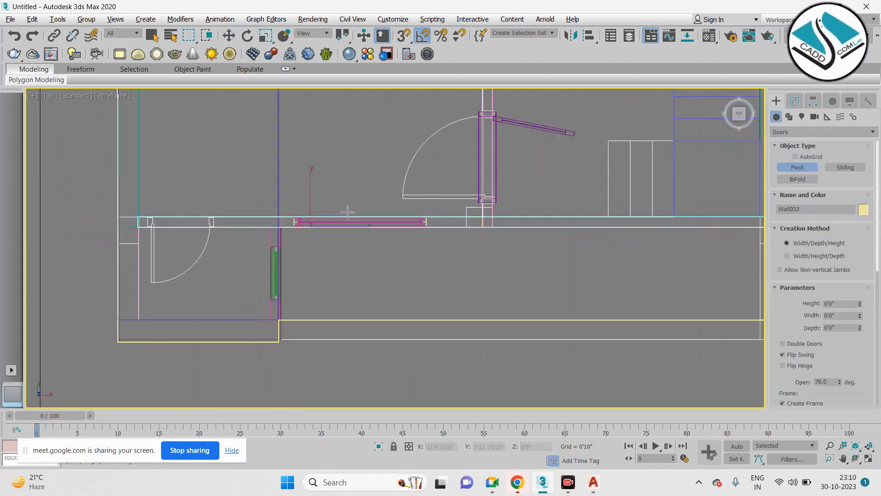
scroll(136, 229, up, 5)
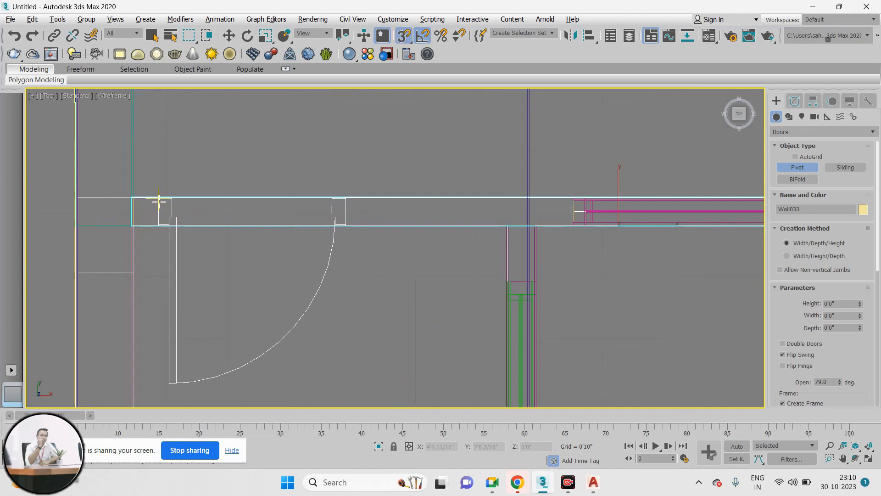
drag(159, 201, 347, 199)
click(346, 229)
scroll(346, 229, down, 2)
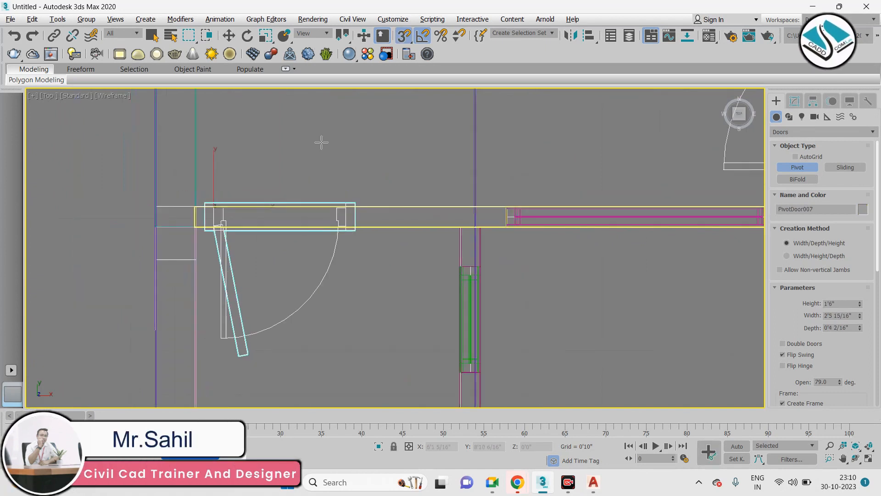
click(304, 103)
- Raise the new door to the upper floor, shift it into the front wall's blank section, and lower it onto the slab
key(w)
key(s)
key(alt+w)
right_click(479, 297)
key(alt+w)
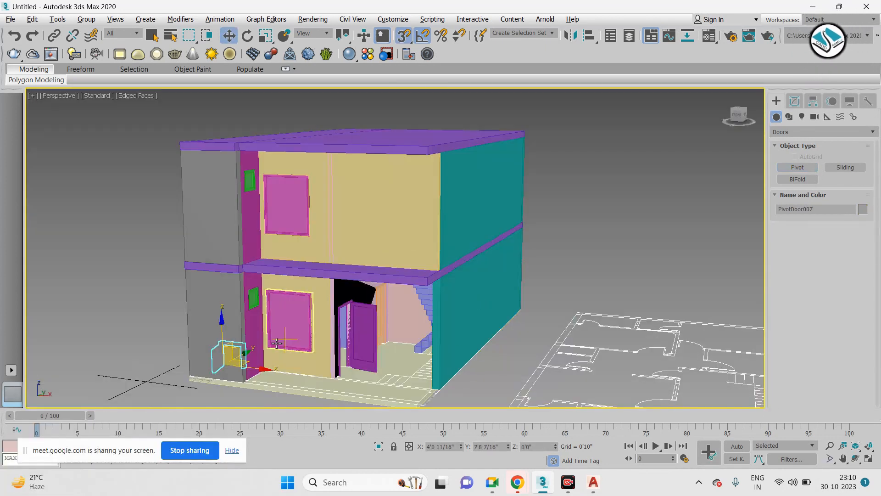
drag(224, 333, 229, 221)
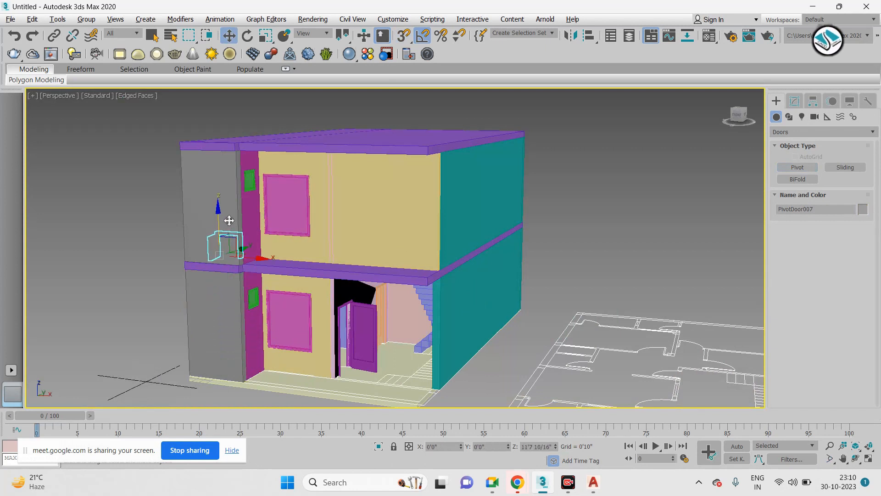
click(258, 252)
key(ctrl+z)
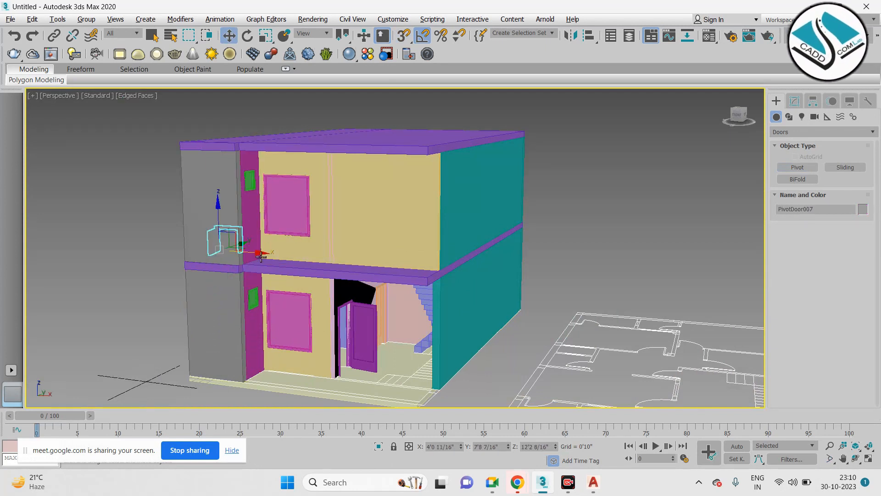
drag(269, 256, 380, 269)
scroll(327, 202, up, 6)
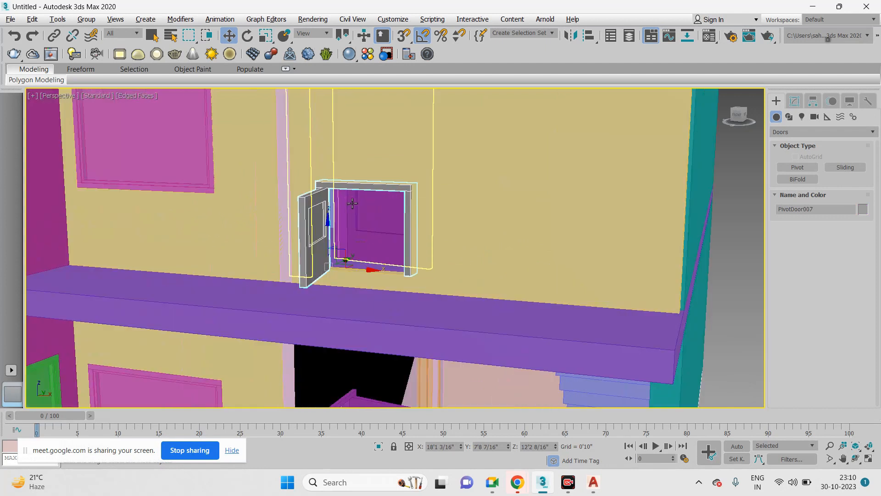
drag(328, 226, 329, 243)
- Set the new door's height to 7'0" and slide it along the front wall toward the outer side wall
click(796, 101)
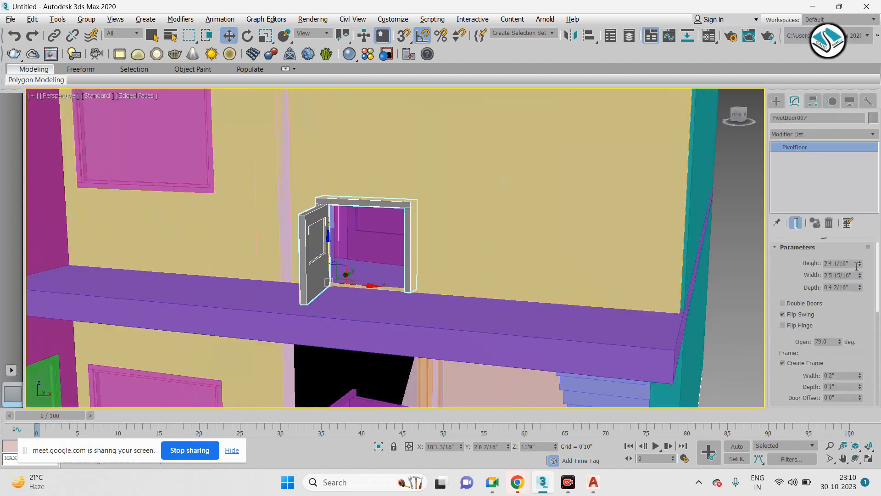
text(7')
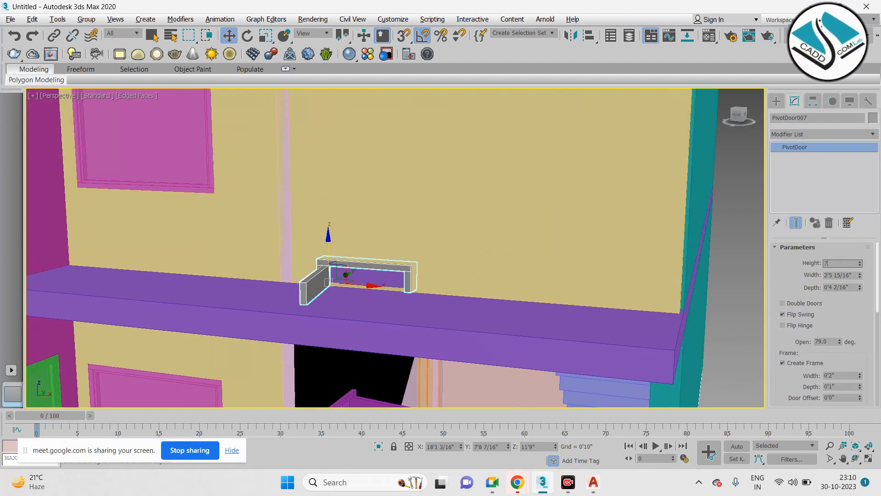
key(Return)
click(776, 101)
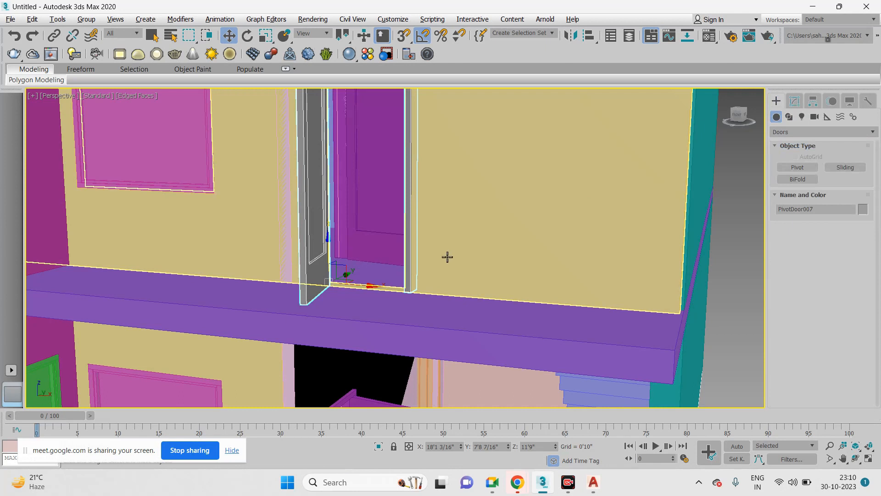
scroll(447, 256, down, 5)
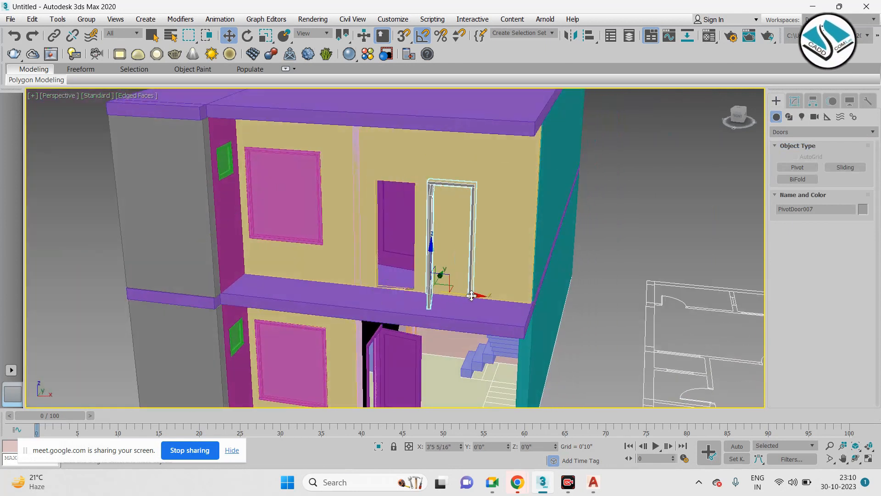
scroll(504, 246, up, 6)
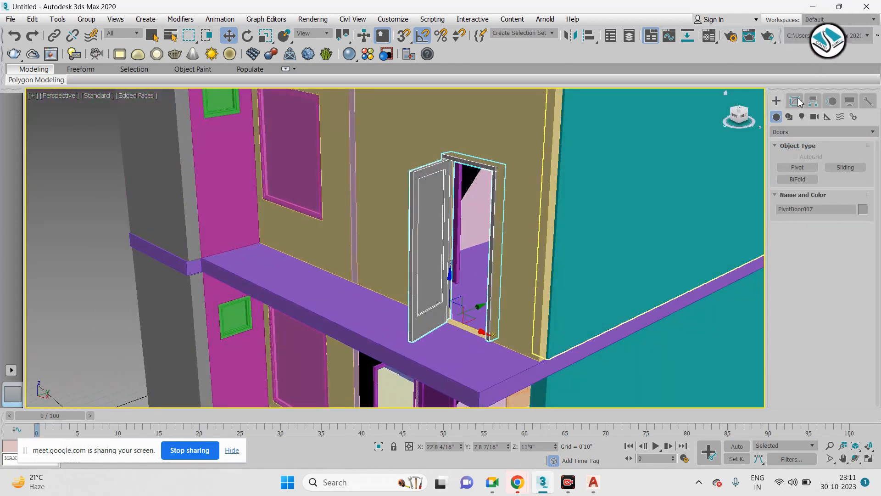
- Flip the upper front door's hinge and turn off its flipped swing so it opens into the house
click(795, 101)
click(783, 325)
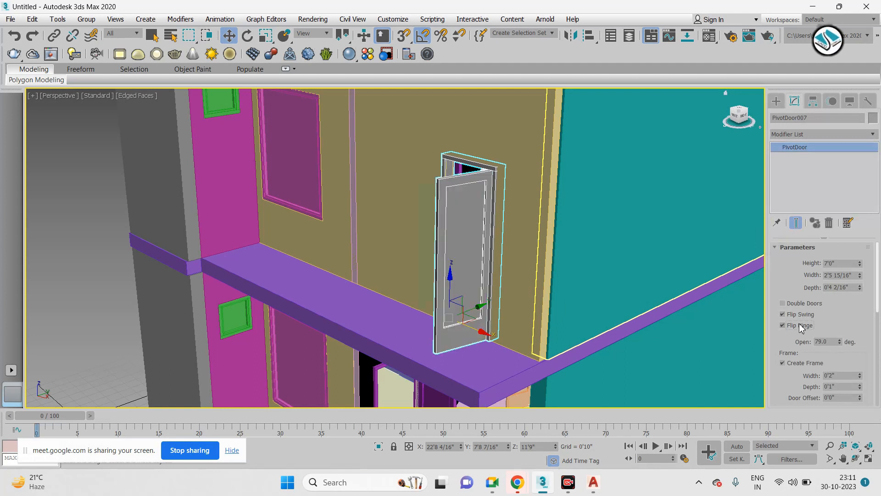
click(801, 316)
alt+middle_drag(507, 275, 587, 267)
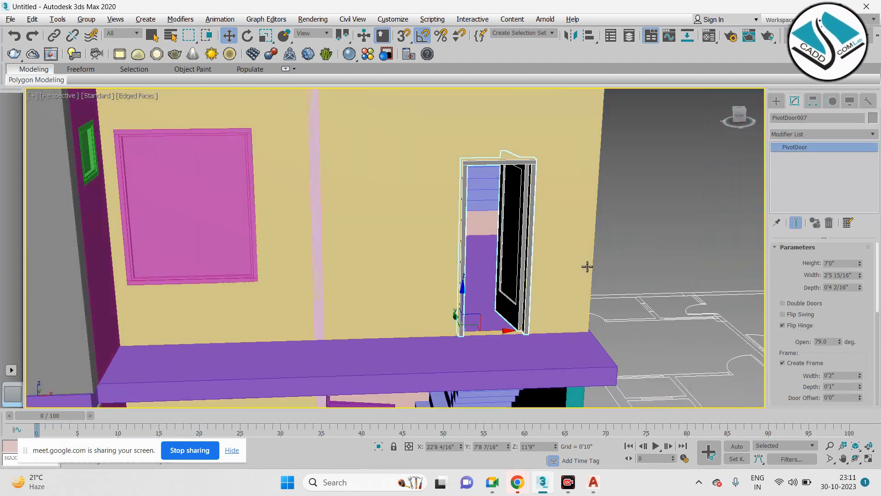
click(776, 101)
scroll(527, 199, down, 5)
alt+middle_drag(527, 199, 442, 235)
click(680, 208)
- In the top view, draw a rectangle about 14'10" by 11'3" around the staircase room of the separate floor plan
scroll(476, 203, down, 3)
key(alt+w)
click(356, 175)
key(alt+w)
scroll(294, 179, down, 8)
middle_drag(551, 154, 467, 187)
scroll(468, 187, up, 2)
scroll(467, 187, up, 4)
click(789, 116)
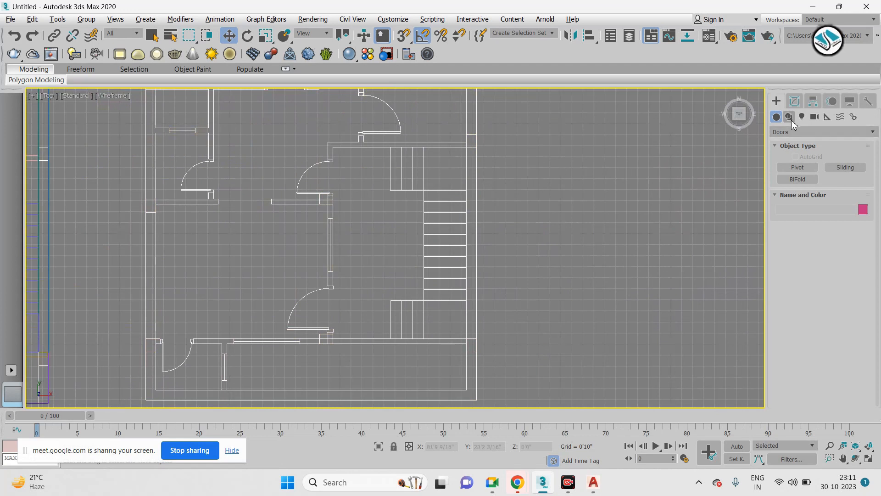
middle_drag(405, 133, 456, 103)
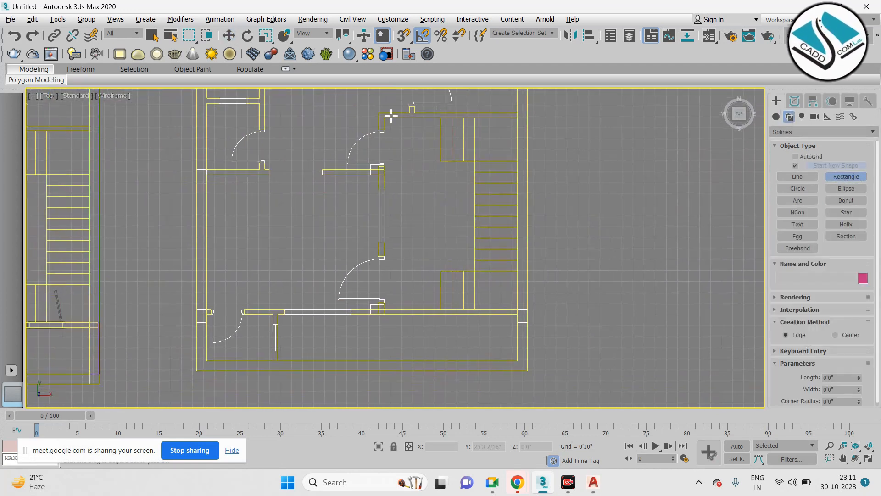
key(s)
drag(379, 113, 496, 221)
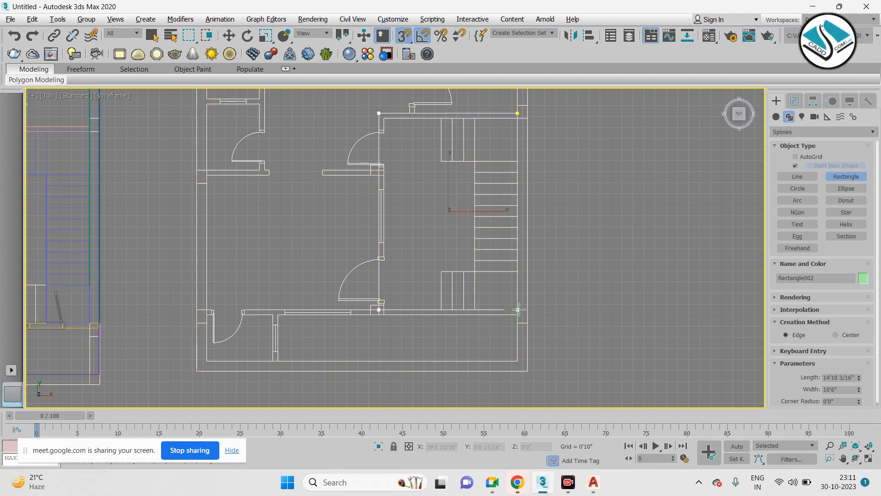
key(w)
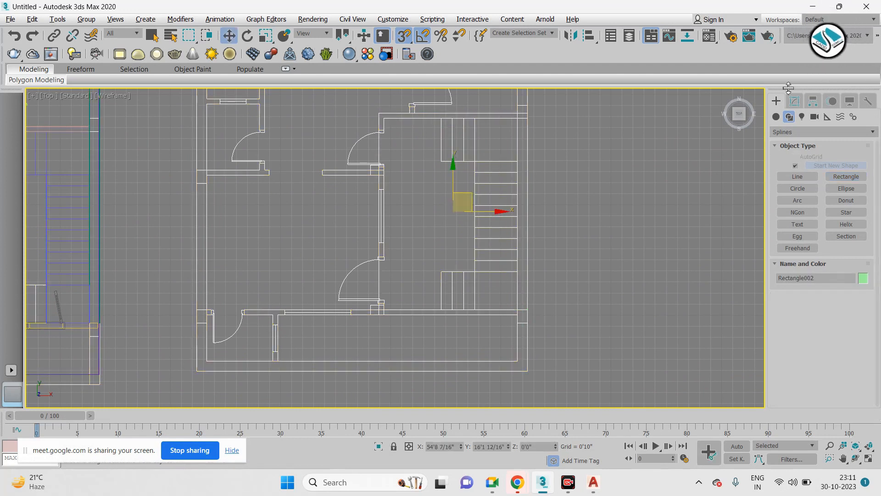
- Apply an Extrude modifier to the staircase-room rectangle with an amount of 10'0"
click(795, 101)
key(alt+w)
right_click(642, 331)
key(alt+w)
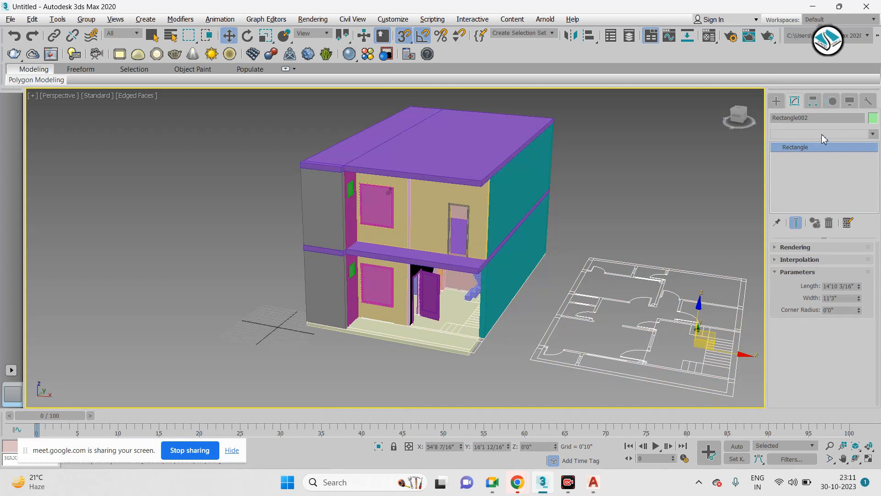
click(822, 134)
text(ex)
click(816, 145)
middle_drag(709, 298, 553, 268)
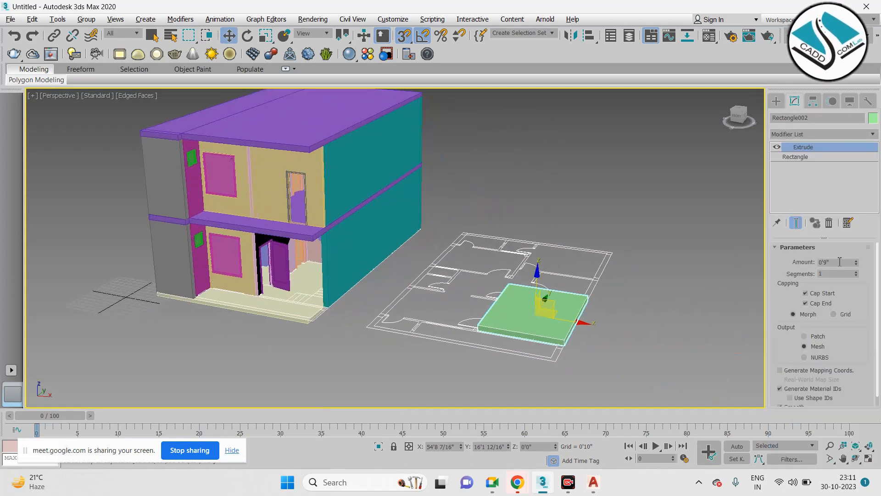
text(8)
key(Return)
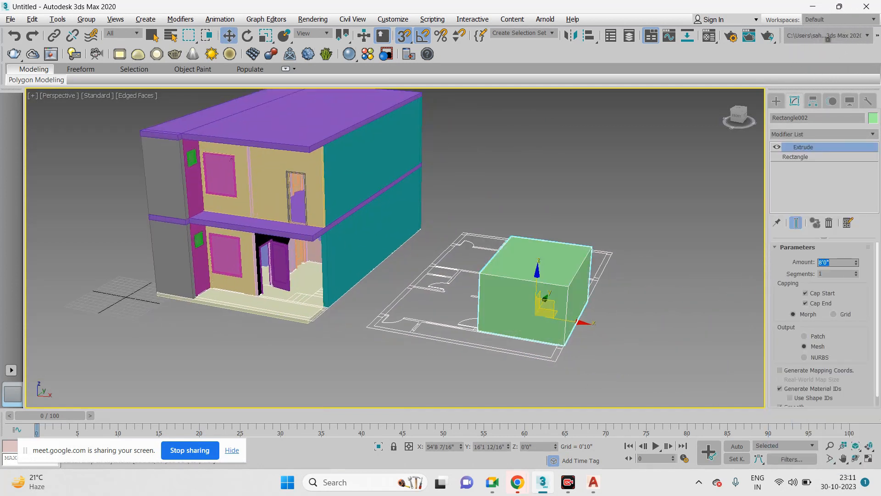
text(10)
key(Return)
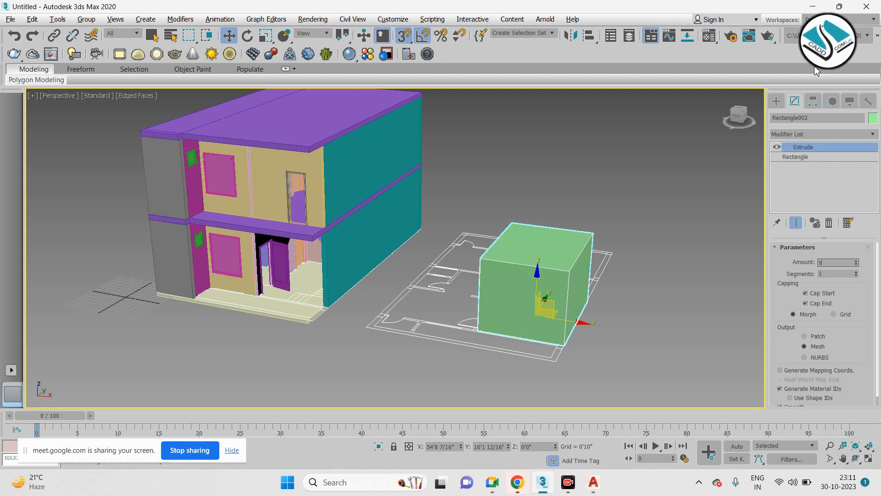
- Move the extruded staircase-room block off the floor plan into the empty space beside it
click(776, 100)
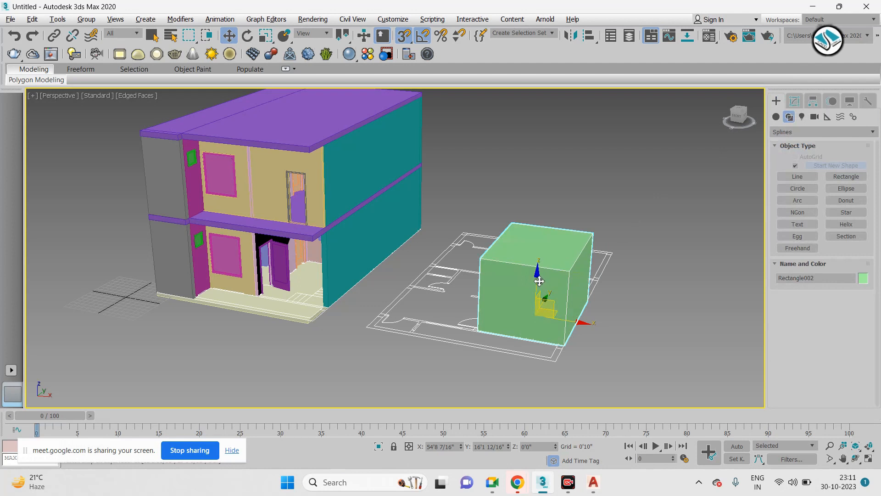
drag(568, 321, 566, 306)
key(alt+w)
middle_click(264, 166)
key(alt+w)
key(alt+w)
middle_click(613, 305)
key(alt+w)
scroll(612, 305, down, 2)
middle_drag(613, 305, 417, 267)
scroll(416, 267, up, 4)
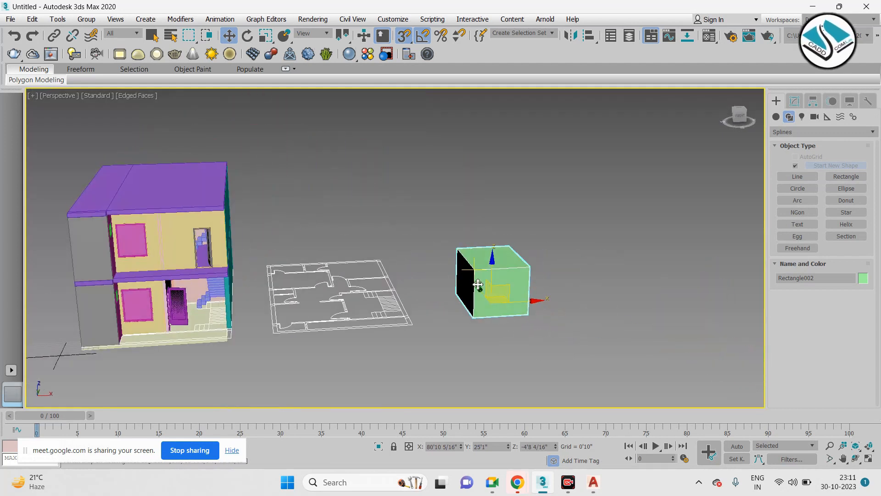
- Clone the staircase-room block straight up as one independent copy
shift+drag(502, 305, 507, 184)
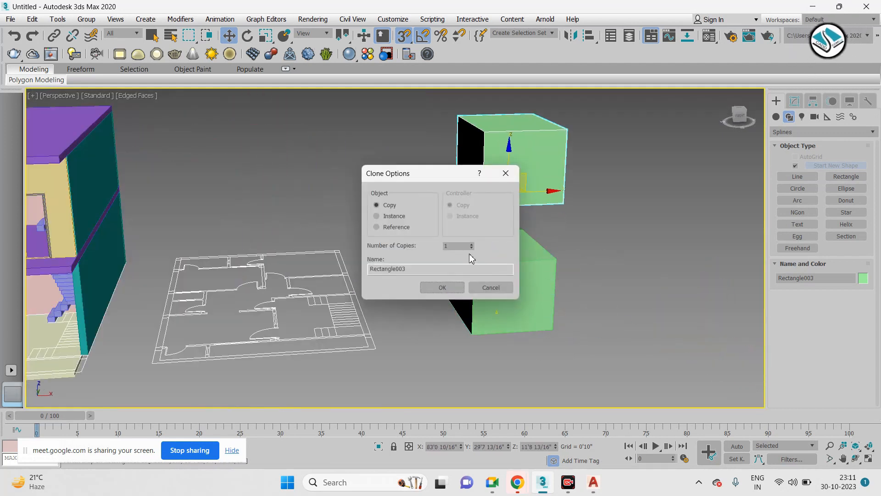
click(506, 173)
shift+drag(499, 274, 503, 159)
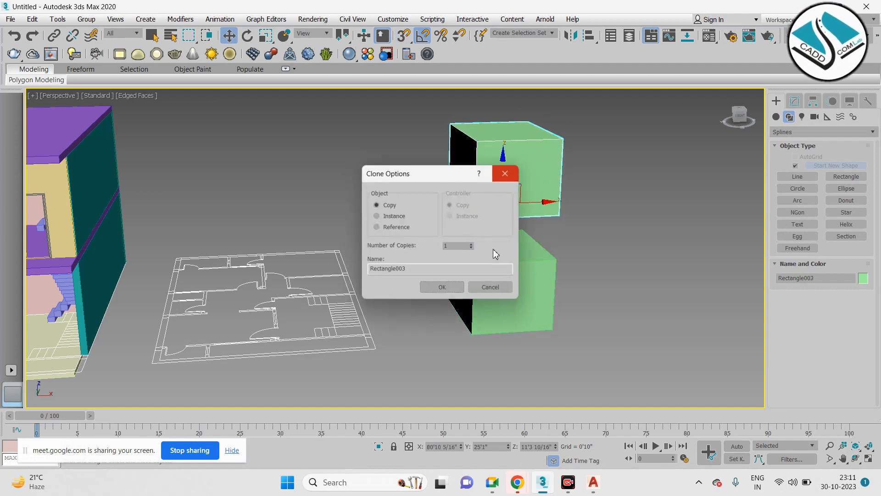
click(443, 288)
- Convert the upper copy of the block to an Editable Poly
click(795, 101)
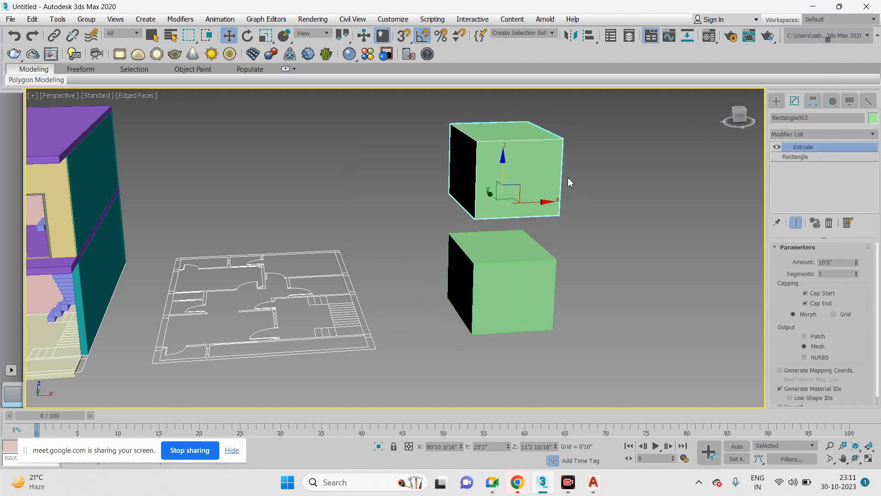
right_click(544, 162)
mouse_move(641, 284)
click(707, 290)
click(776, 147)
- Lower the upper block's top vertices to reduce it to a thin roof slab
click(796, 156)
alt+middle_drag(559, 167, 570, 115)
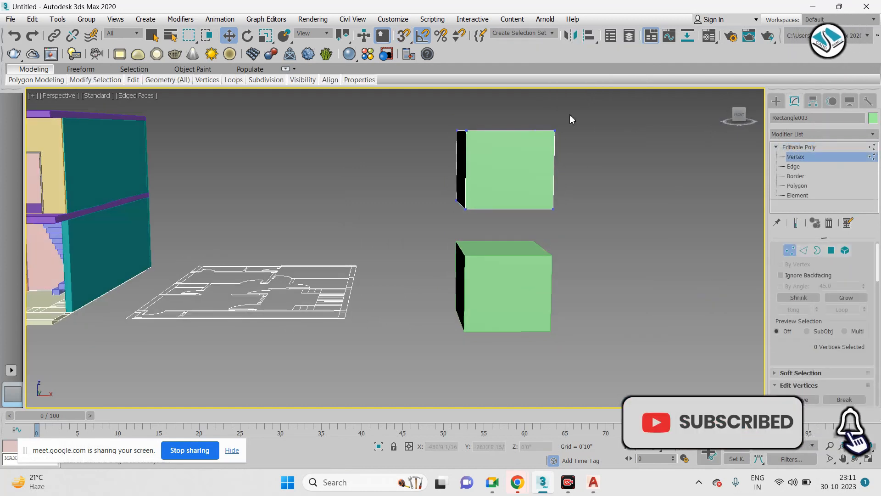
drag(362, 154, 362, 151)
drag(503, 108, 498, 166)
click(777, 101)
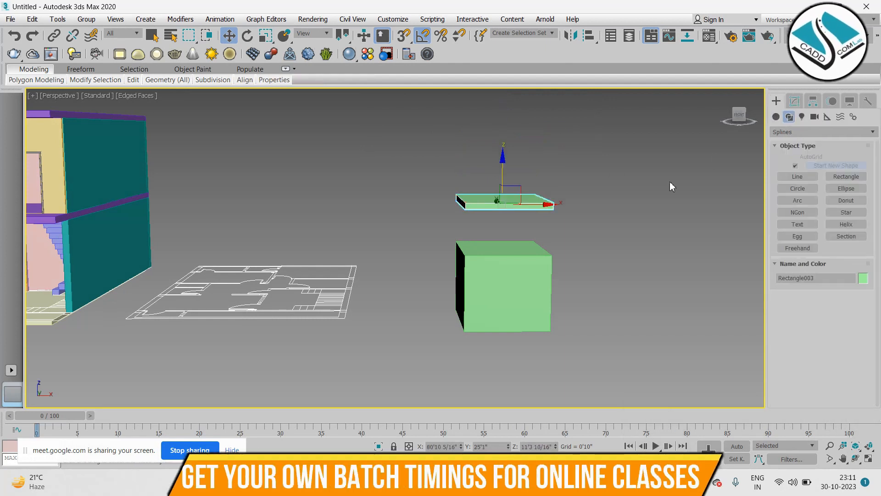
- Snap the thin roof slab down onto the top of the staircase-room block, aligning their corners
alt+middle_drag(642, 189, 556, 241)
scroll(555, 239, up, 5)
scroll(574, 212, down, 2)
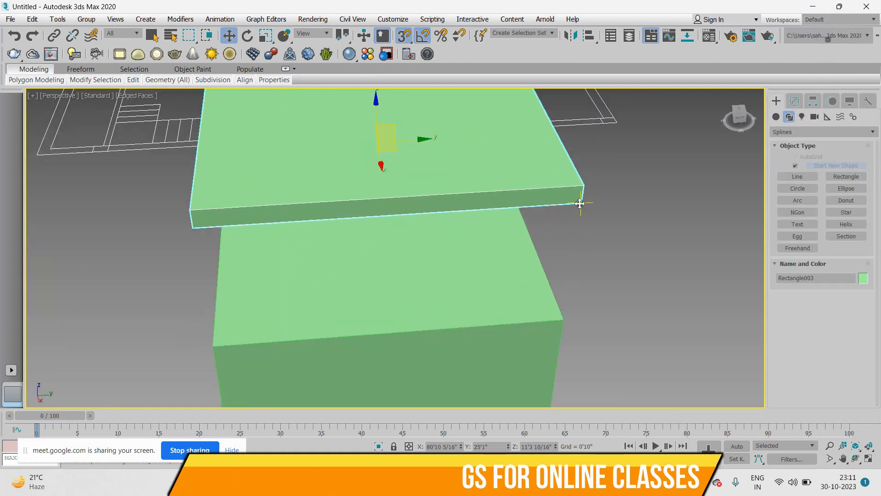
key(s)
drag(574, 280, 562, 314)
key(s)
scroll(508, 194, down, 5)
scroll(513, 240, up, 6)
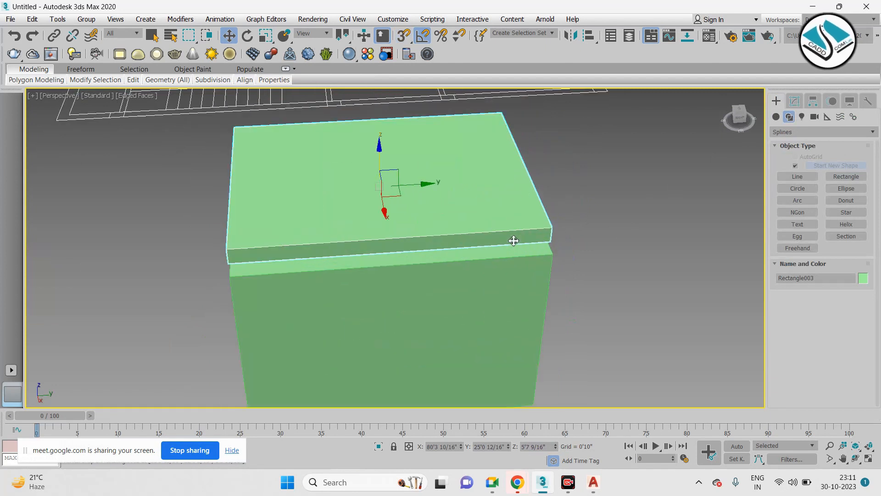
scroll(569, 240, down, 2)
scroll(569, 244, up, 2)
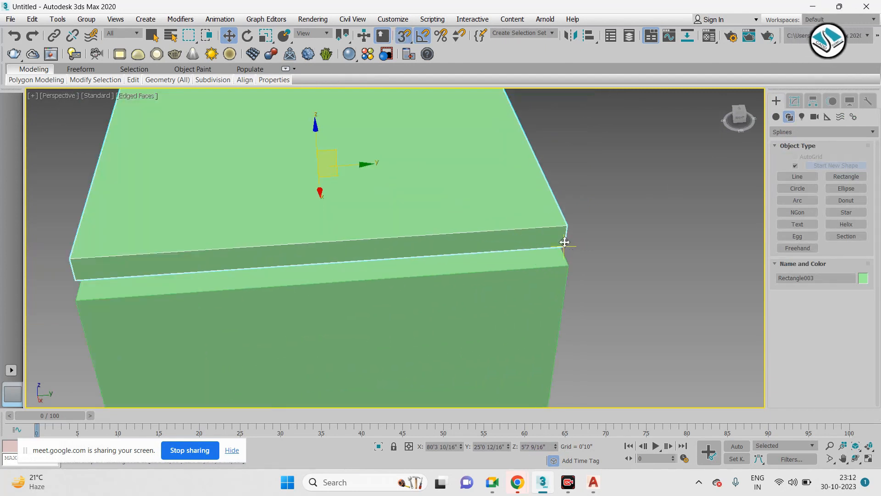
scroll(564, 248, down, 3)
alt+middle_drag(565, 257, 503, 226)
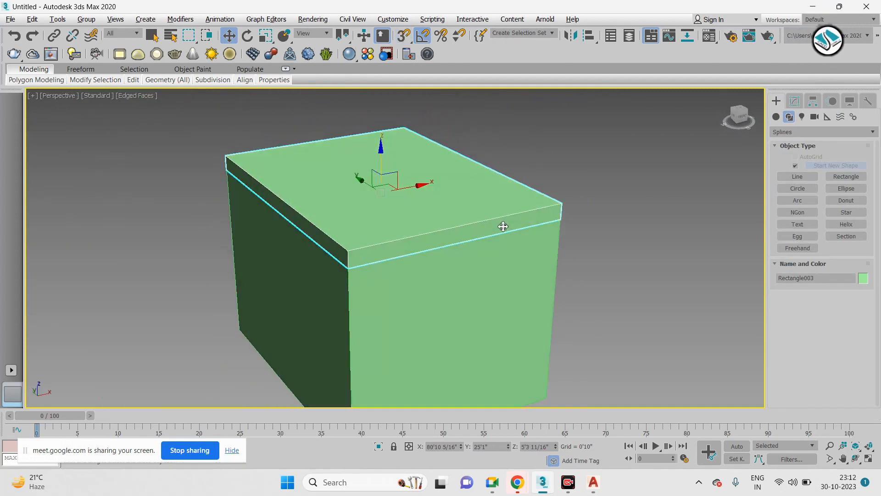
- Extend the roof slab's left-side vertices outward along X by about 1'4" to form an overhang
click(795, 101)
click(796, 156)
scroll(416, 184, down, 3)
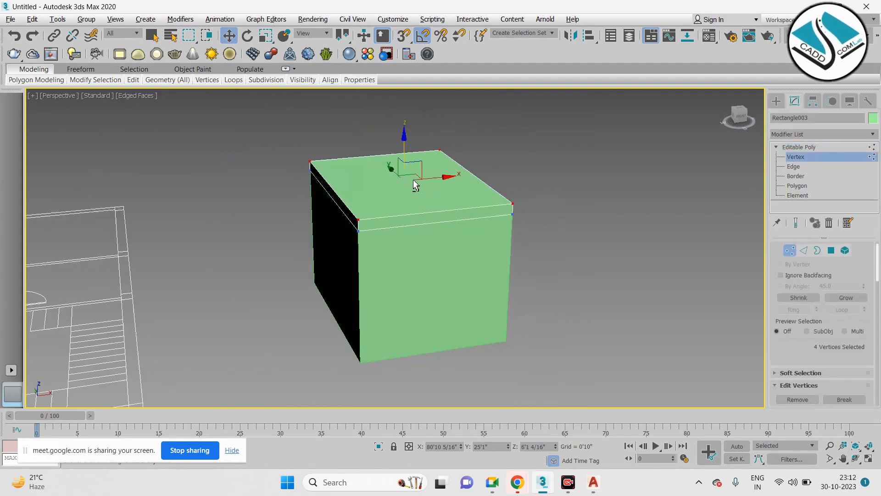
alt+middle_drag(415, 183, 276, 139)
drag(355, 189, 336, 192)
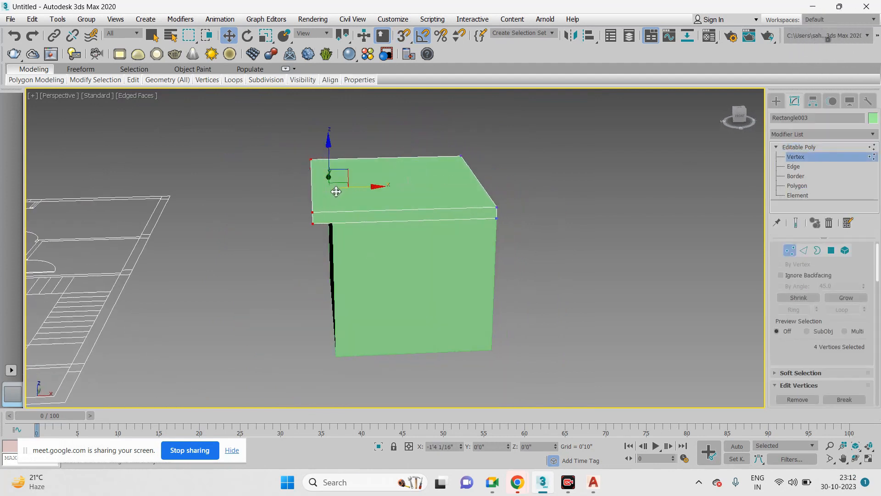
- Pull the roof slab's front vertices outward along Y to form an overhang beyond the block's front face
alt+middle_drag(386, 219, 435, 197)
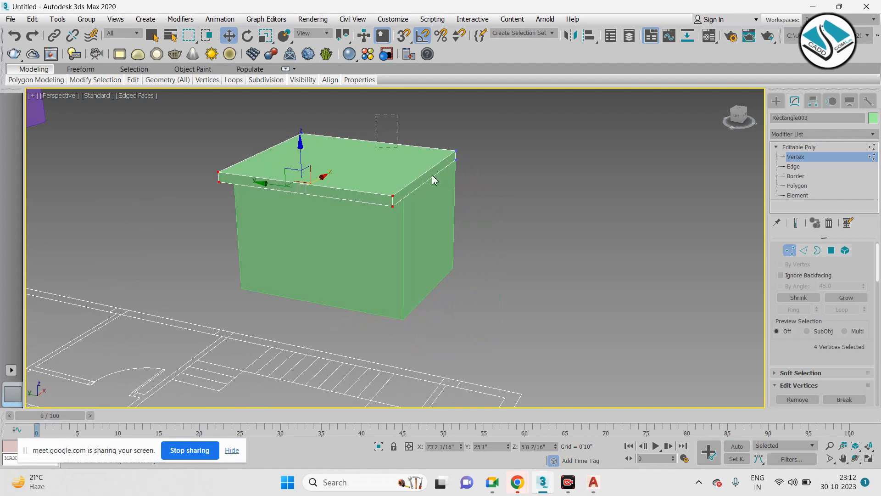
alt+middle_drag(416, 177, 472, 228)
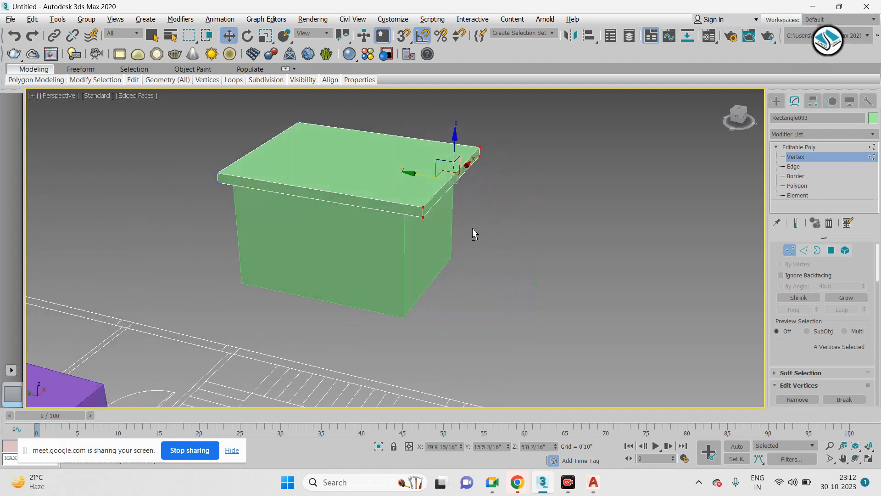
drag(424, 176, 434, 179)
alt+middle_drag(423, 219, 353, 193)
- Select the staircase-room block with its roof slab and move both above the house in the front view
click(775, 103)
drag(614, 130, 343, 332)
key(alt+w)
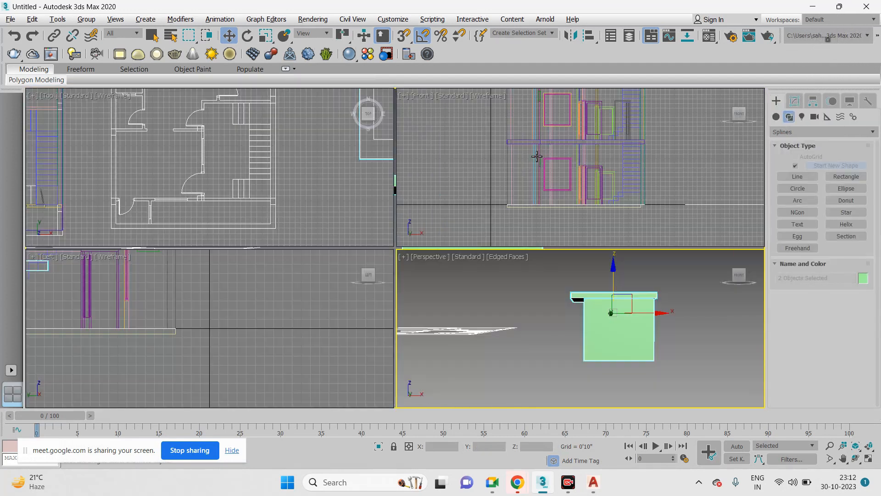
middle_click(536, 157)
key(alt+w)
scroll(513, 186, down, 5)
scroll(547, 184, up, 6)
scroll(582, 273, down, 5)
middle_drag(610, 303, 456, 240)
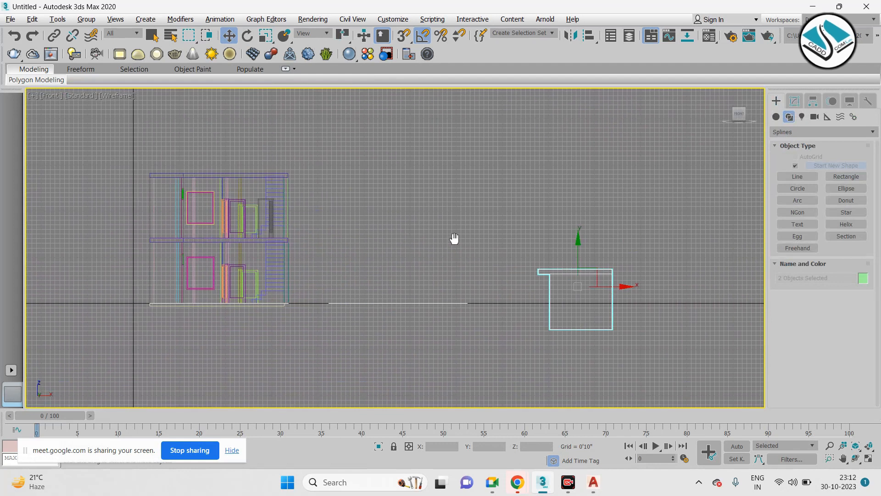
drag(594, 270, 255, 113)
- Snap the staircase room's bottom corner to the front corner of the house's teal side wall at roof level
key(alt+w)
middle_click(538, 335)
key(alt+w)
scroll(538, 335, down, 5)
alt+middle_drag(322, 219, 307, 264)
scroll(333, 250, up, 6)
middle_drag(367, 249, 424, 194)
scroll(426, 194, up, 2)
key(s)
drag(418, 215, 351, 294)
scroll(351, 294, down, 5)
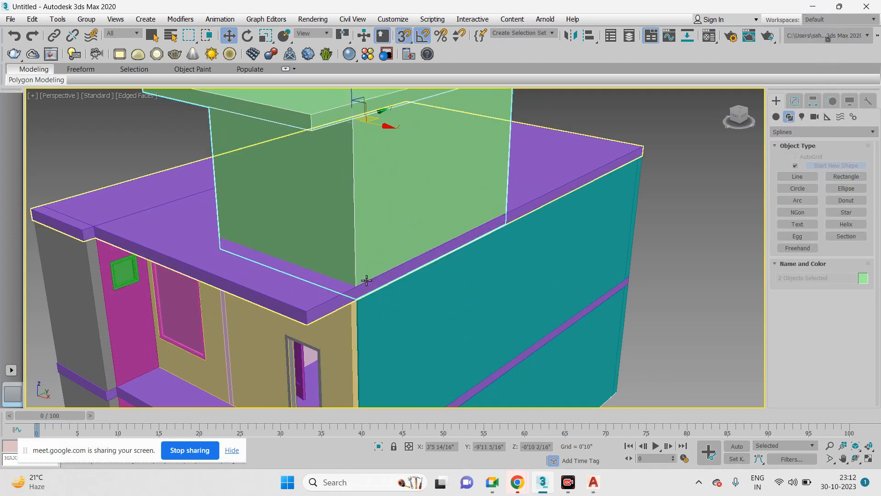
- Raise the staircase room and its slab in the front view to rest on the house's roof slab, and deselect them
key(f)
scroll(355, 181, up, 6)
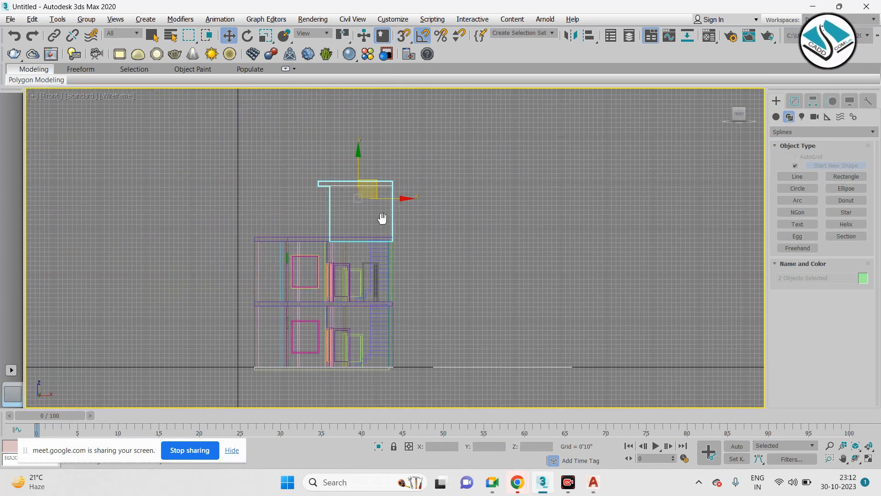
drag(366, 173, 372, 161)
key(alt+w)
right_click(480, 271)
key(alt+w)
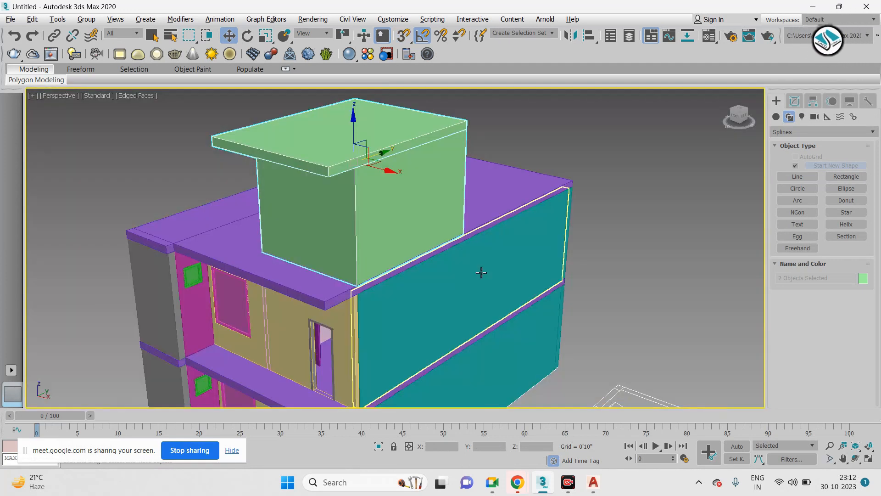
scroll(451, 264, down, 3)
alt+middle_drag(434, 268, 339, 270)
click(487, 211)
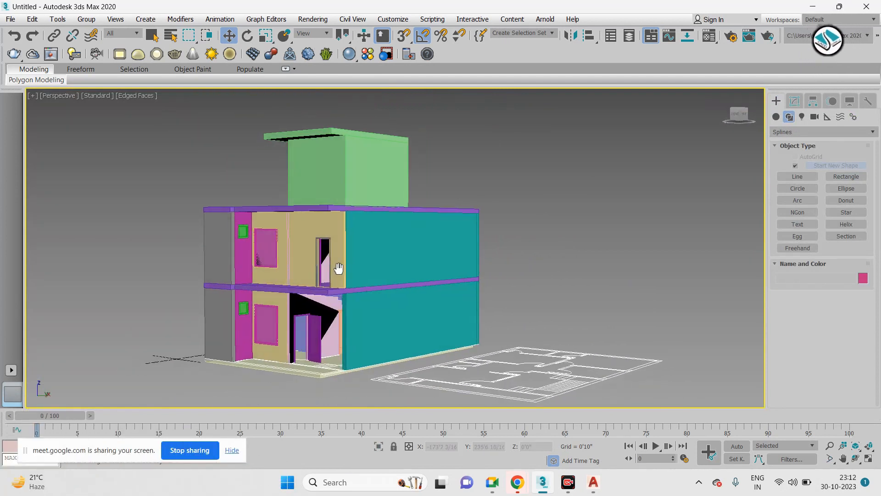
- Examine the assembled house from several angles, including the front doors, windows and floor slabs
scroll(336, 268, up, 3)
scroll(367, 266, down, 5)
alt+middle_drag(399, 262, 568, 196)
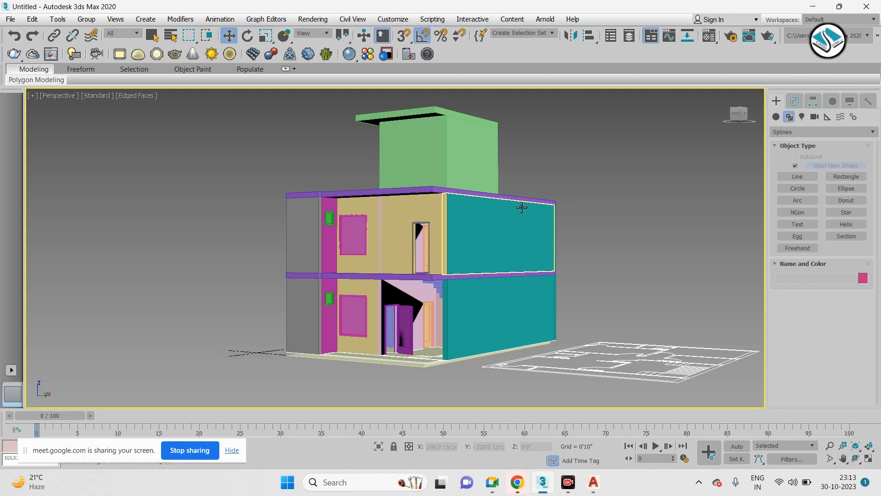
alt+middle_drag(481, 236, 423, 256)
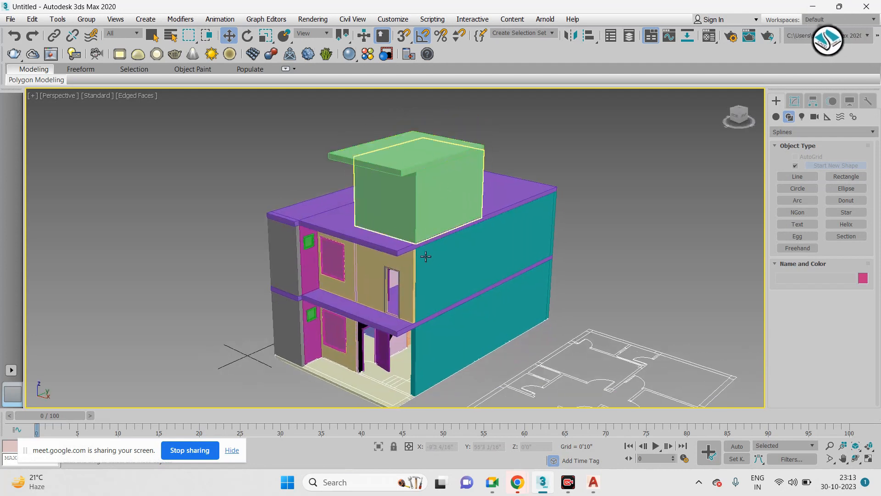
scroll(393, 210, up, 6)
scroll(289, 243, up, 3)
scroll(436, 261, down, 6)
scroll(510, 267, up, 5)
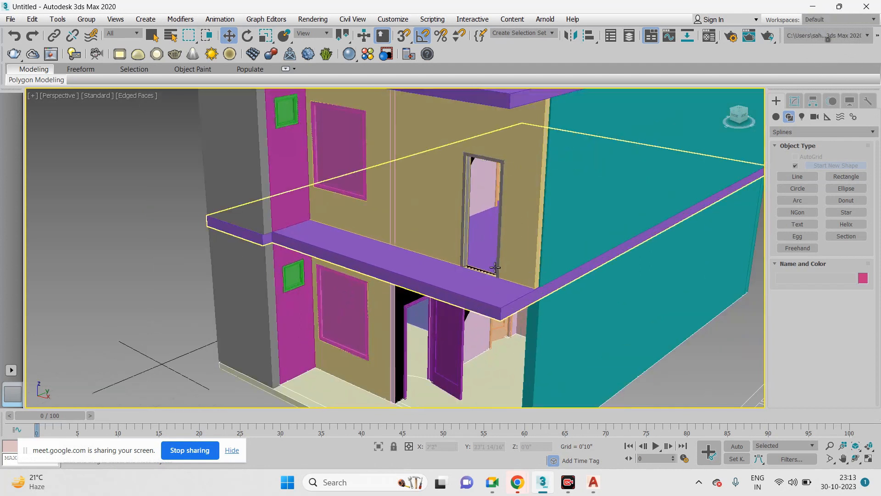
drag(494, 267, 491, 423)
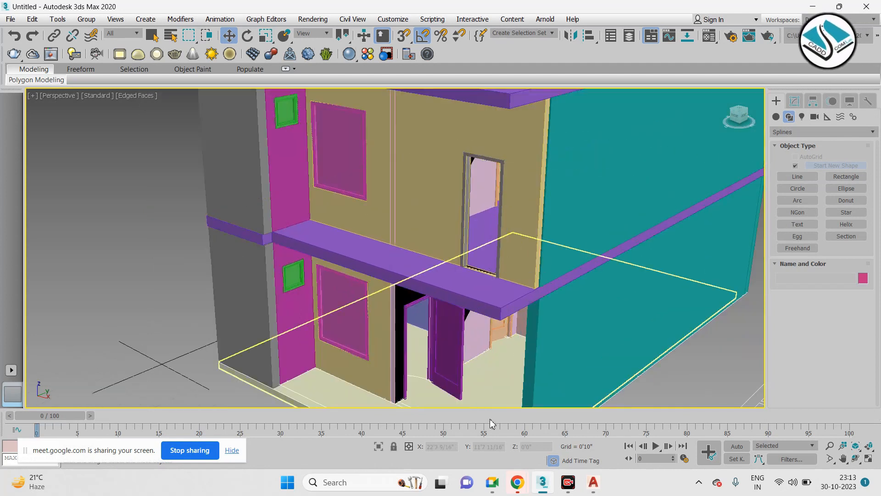
- Switch to Chrome and search Google Images for "3d elevation design"
click(454, 423)
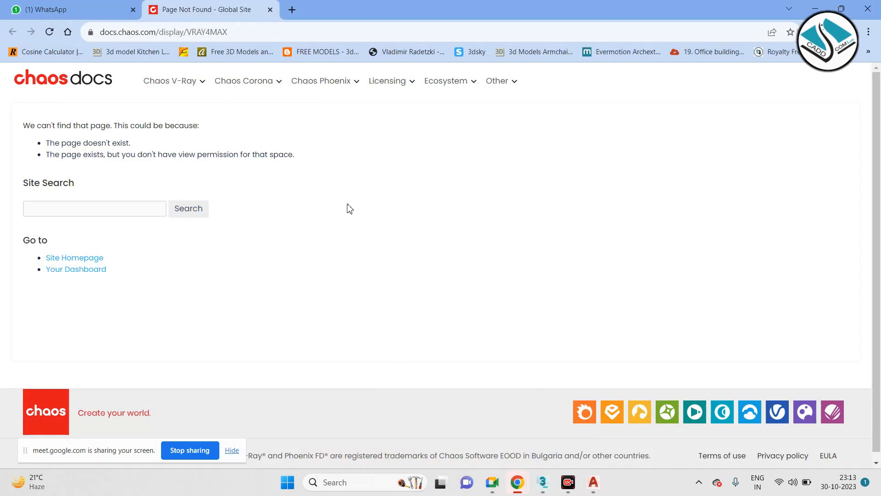
click(290, 10)
click(270, 10)
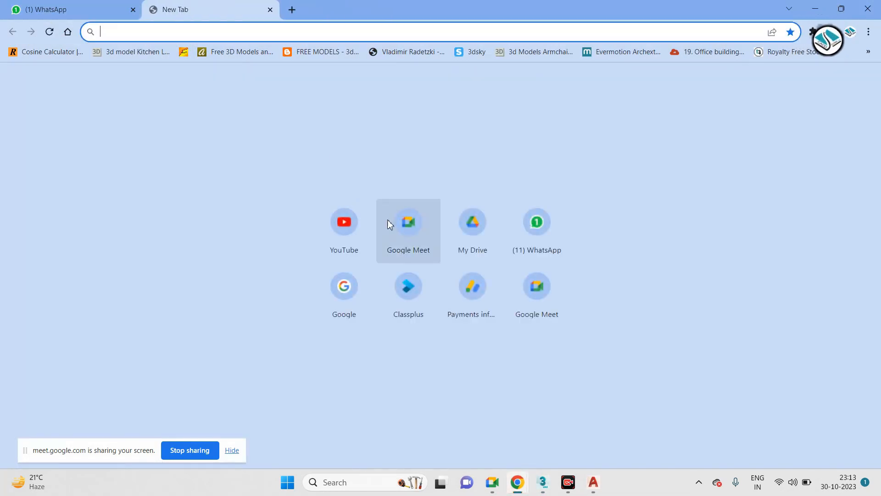
click(343, 290)
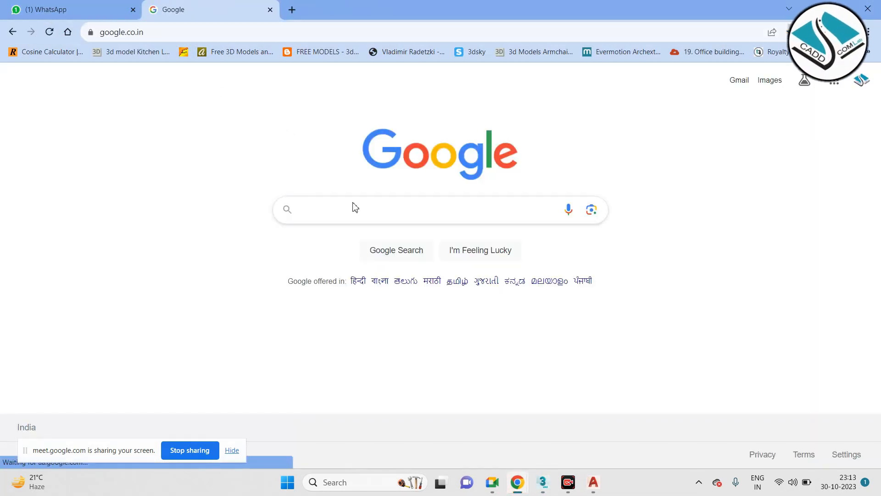
text(3d elev)
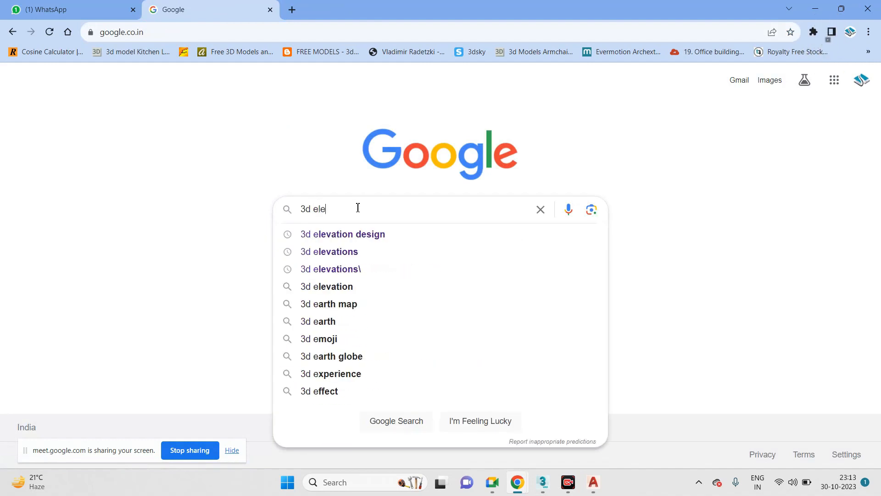
click(357, 228)
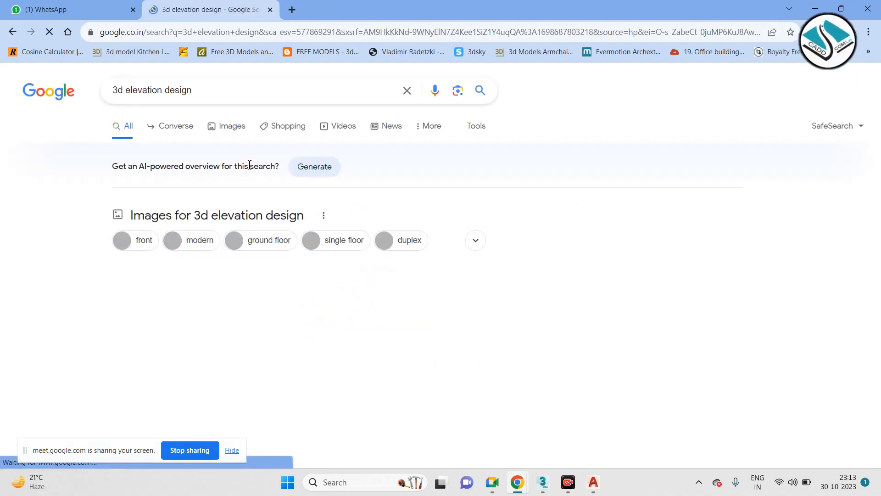
click(230, 130)
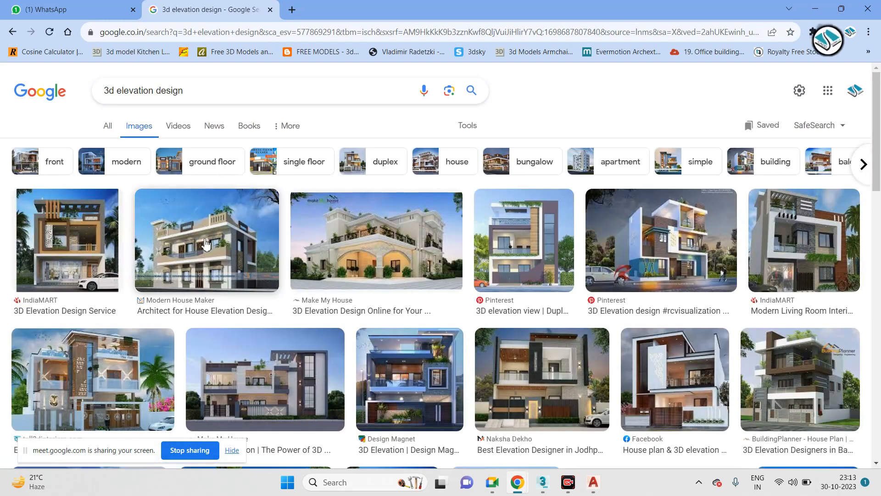
- Preview the Modern House Maker elevation and browse the image results for a suitable house façade reference
click(220, 236)
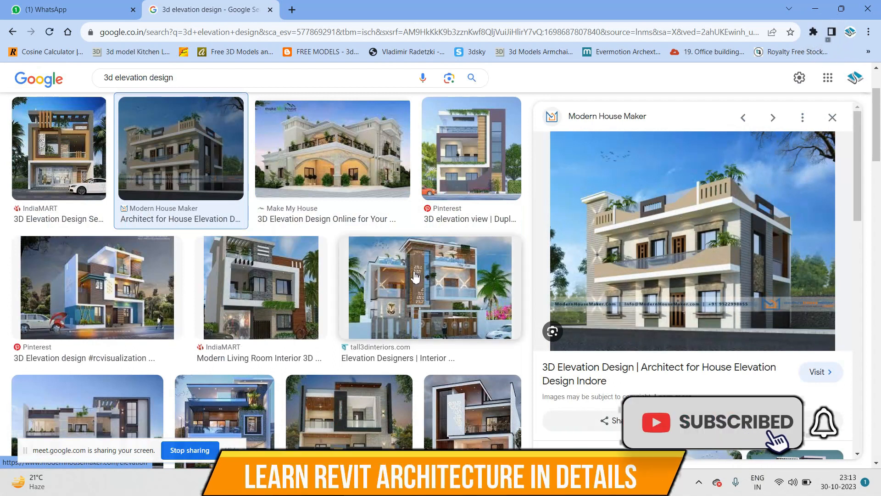
scroll(281, 269, down, 2)
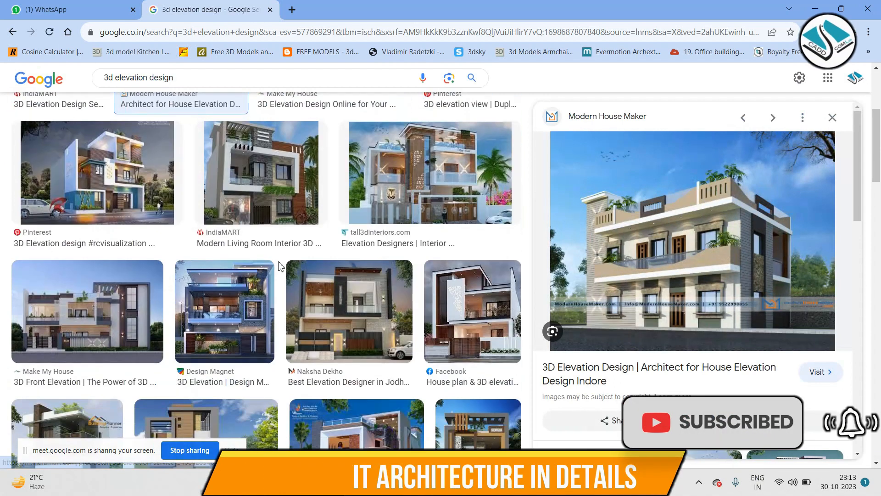
scroll(279, 263, down, 1)
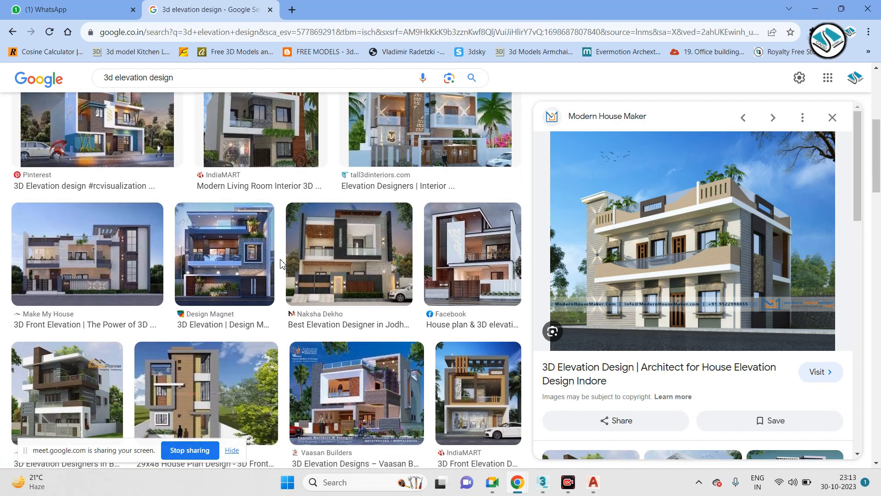
scroll(281, 265, down, 2)
scroll(349, 277, down, 2)
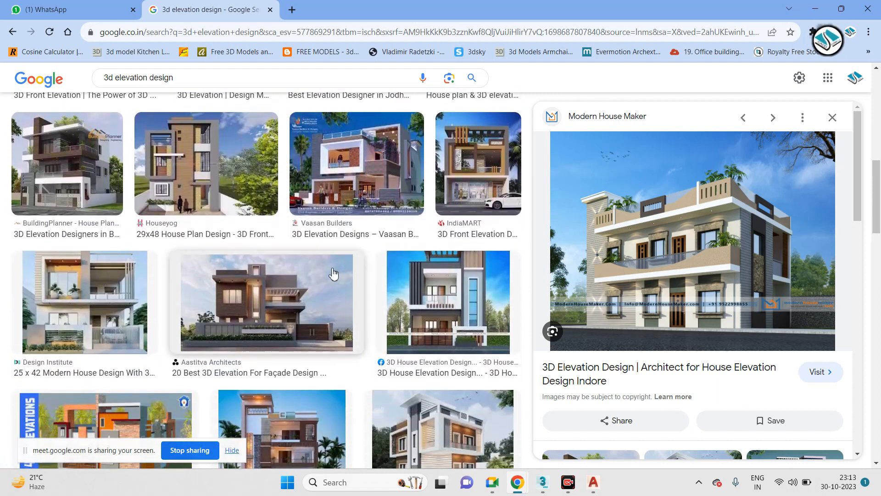
scroll(282, 268, down, 2)
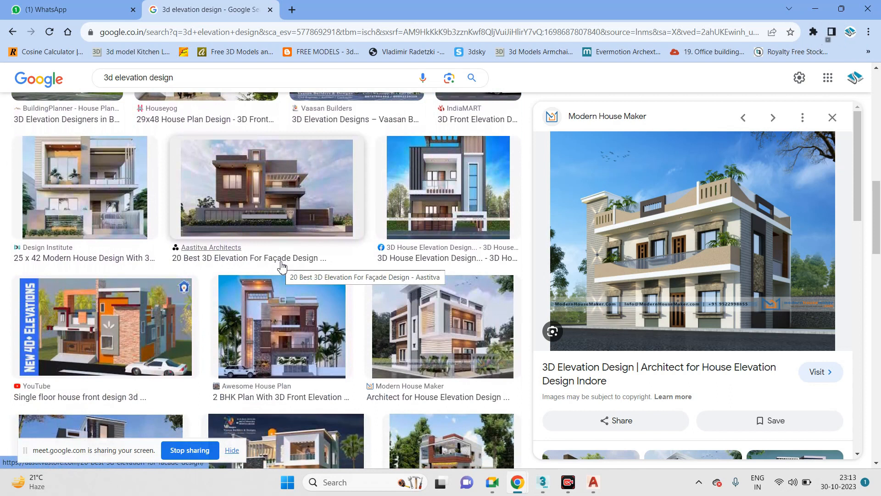
- Open the Awesome House Plan "40 x 50 East Face 2 BHK" front elevation image in its own browser tab
click(273, 348)
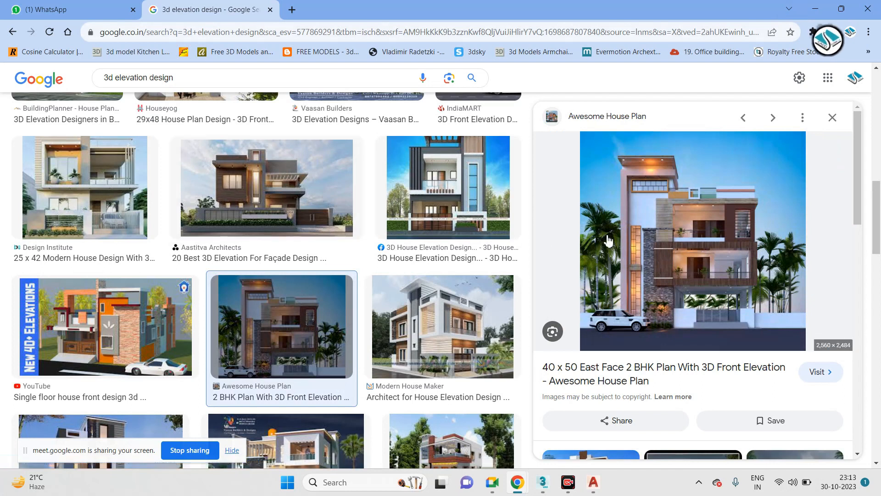
right_click(679, 225)
click(725, 323)
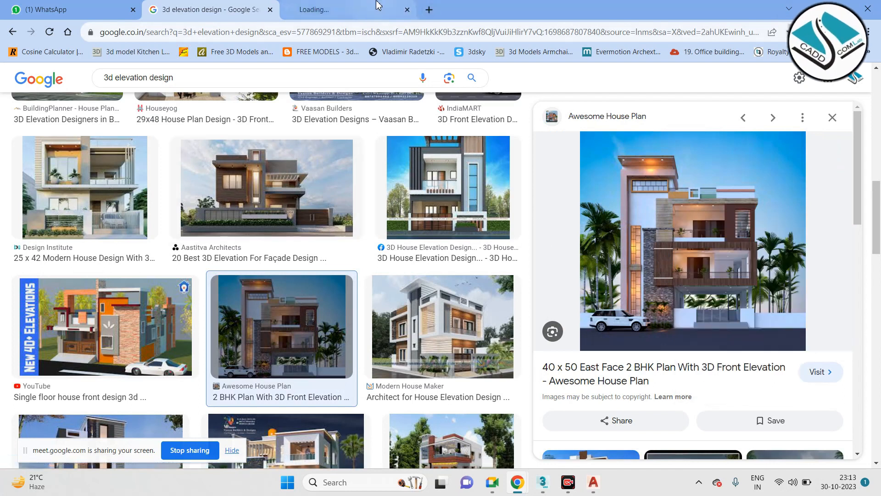
click(348, 9)
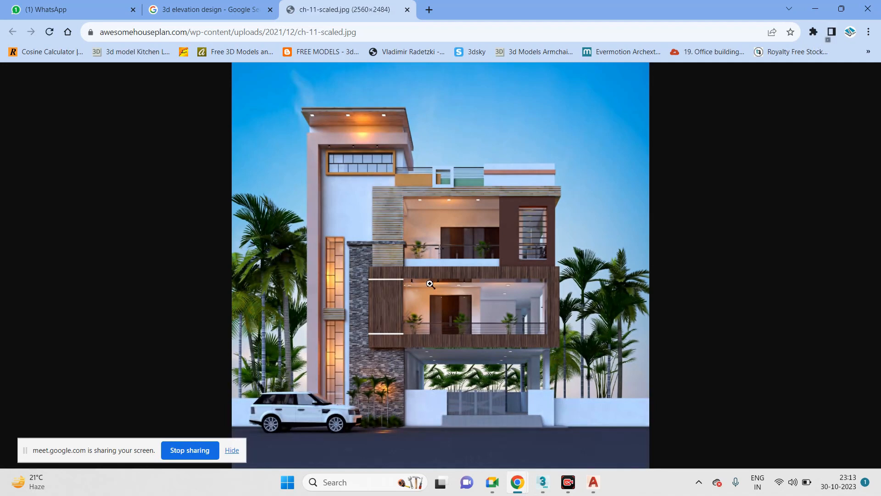
- Enlarge the reference image to 300% and examine the wood-clad balcony frame and stone-clad wall
ctrl+scroll(462, 320, up, 5)
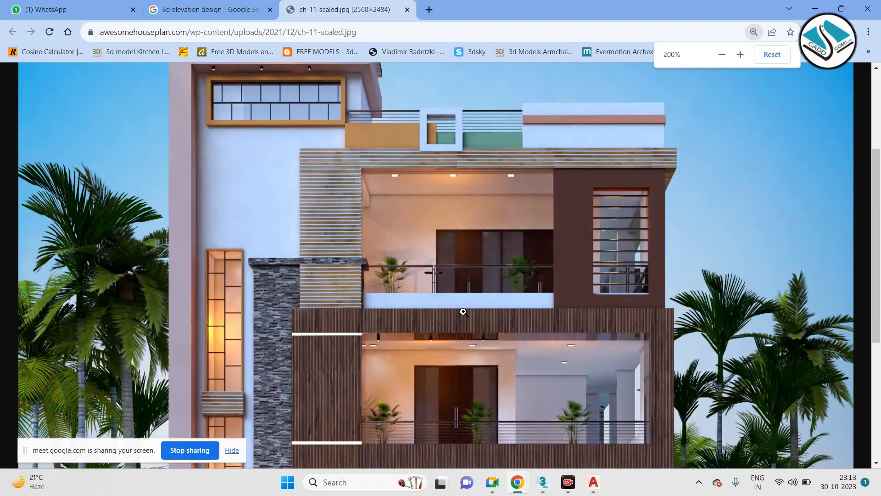
ctrl+scroll(456, 306, down, 1)
ctrl+scroll(456, 305, up, 3)
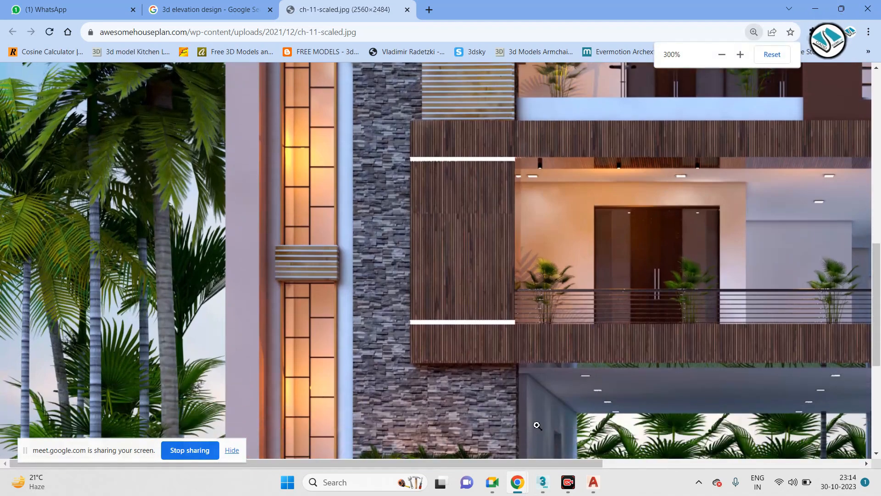
drag(533, 464, 660, 465)
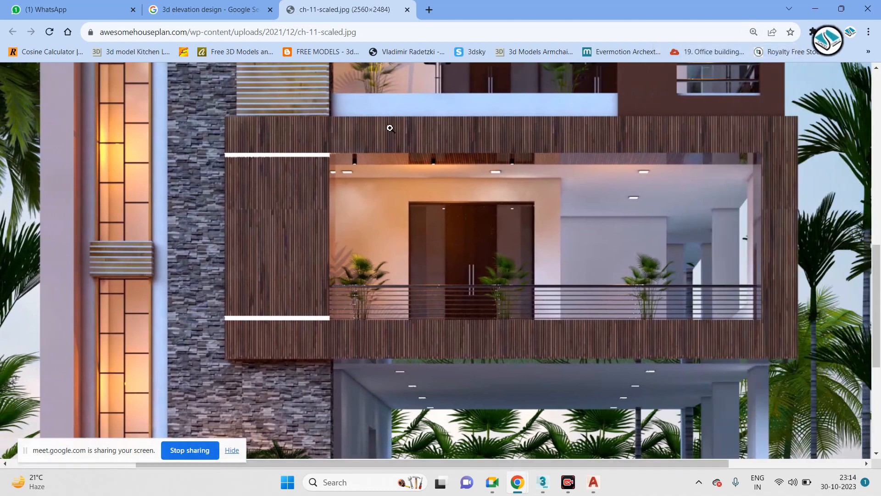
- Return to 3ds Max and examine the house's first-floor front in the front and perspective views
click(815, 8)
scroll(396, 274, down, 3)
middle_drag(401, 273, 356, 327)
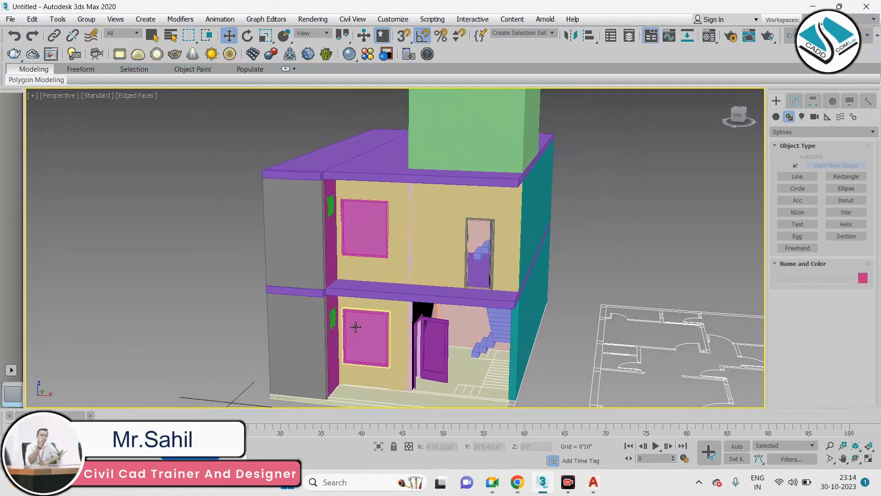
key(alt+w)
click(468, 158)
key(alt+w)
scroll(463, 182, down, 3)
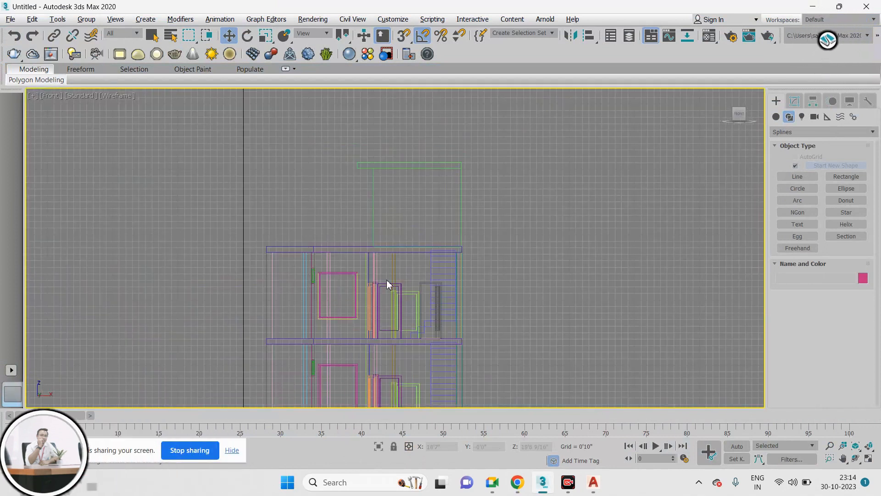
key(p)
scroll(407, 298, up, 3)
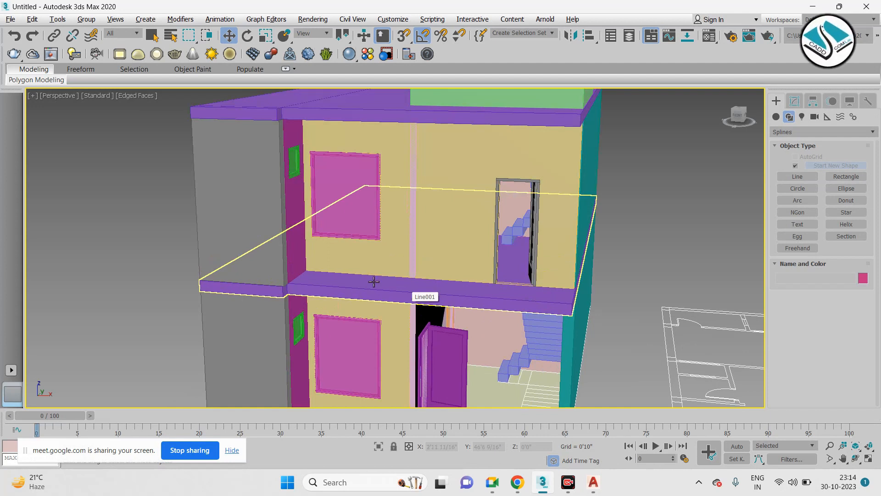
- Hide everything except the first-floor slab, the roof slab, the upper front wall and the magenta side wall between them
middle_drag(427, 220, 423, 231)
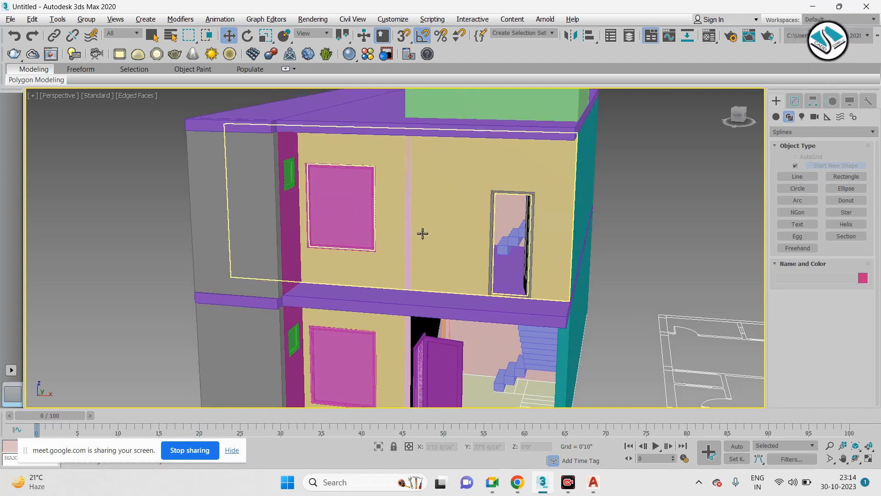
click(360, 120)
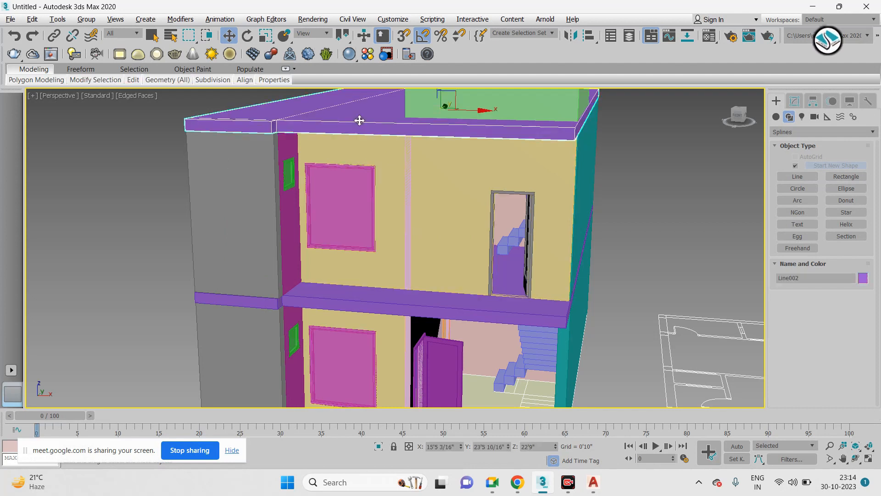
ctrl+click(387, 305)
ctrl+click(250, 248)
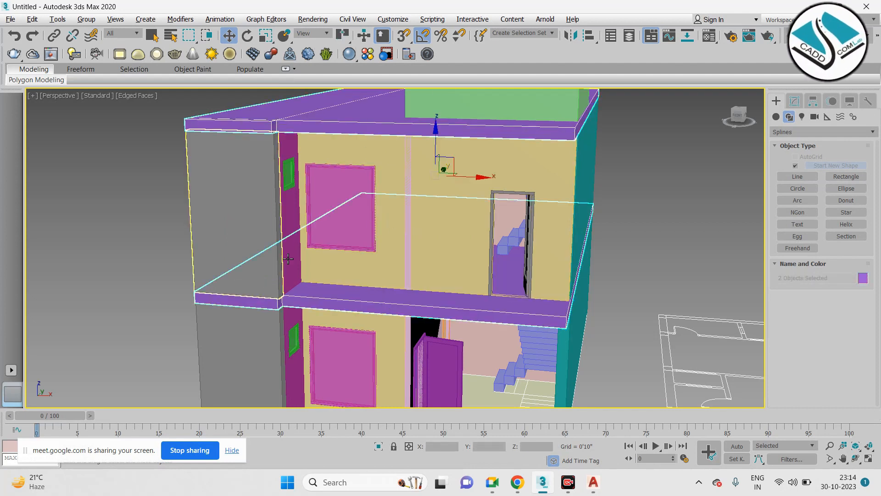
ctrl+click(355, 254)
right_click(405, 264)
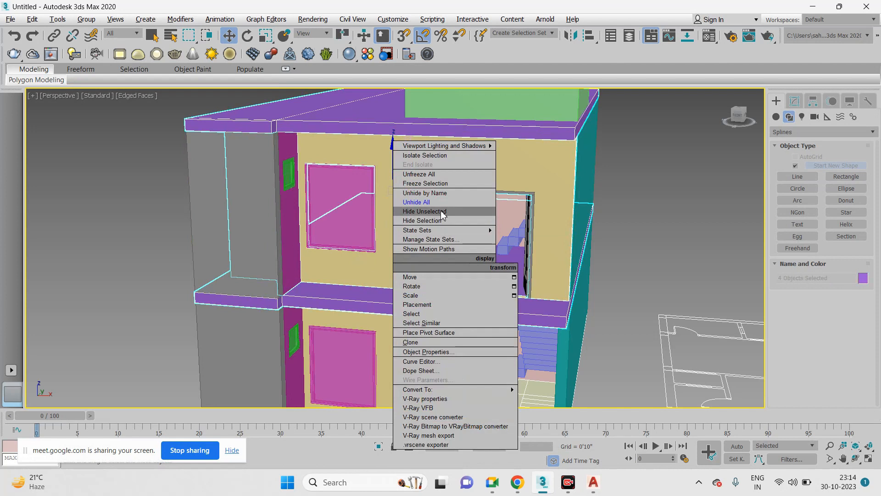
click(423, 221)
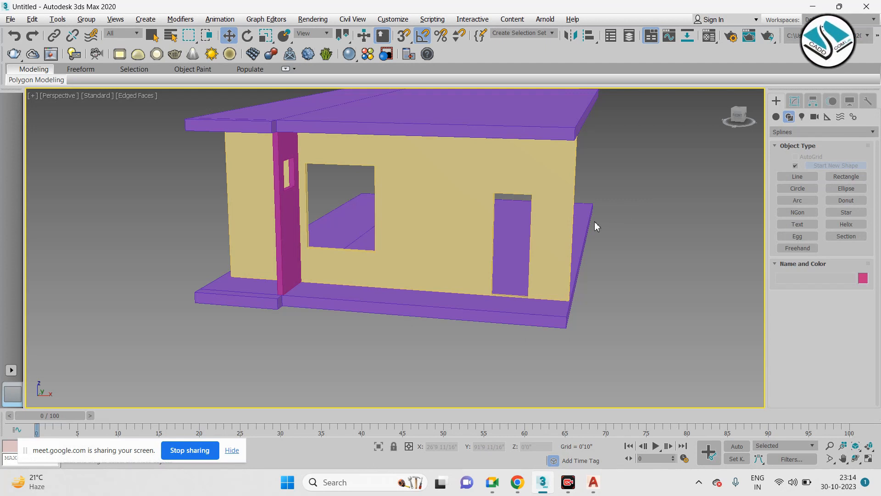
- Draw a snapped rectangle 12'6" by 18'11 8/16" in the front view, spanning both slabs from the magenta wall to their right ends
key(alt+w)
key(alt+w)
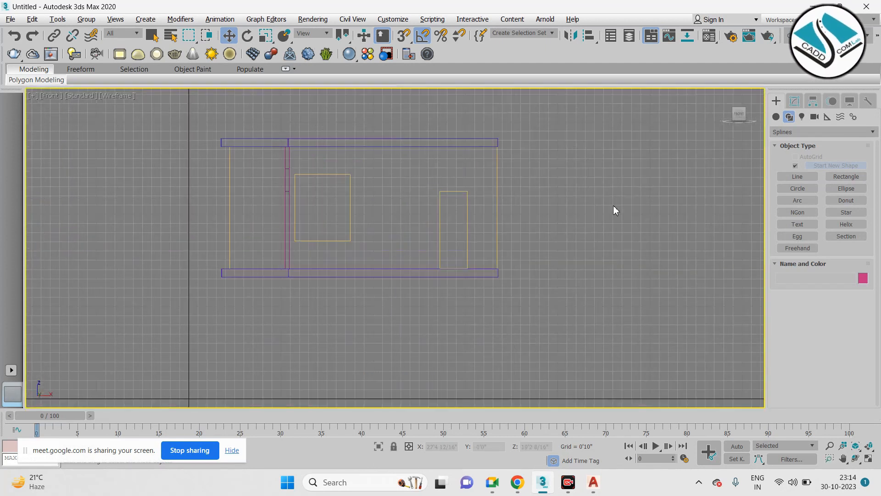
click(835, 180)
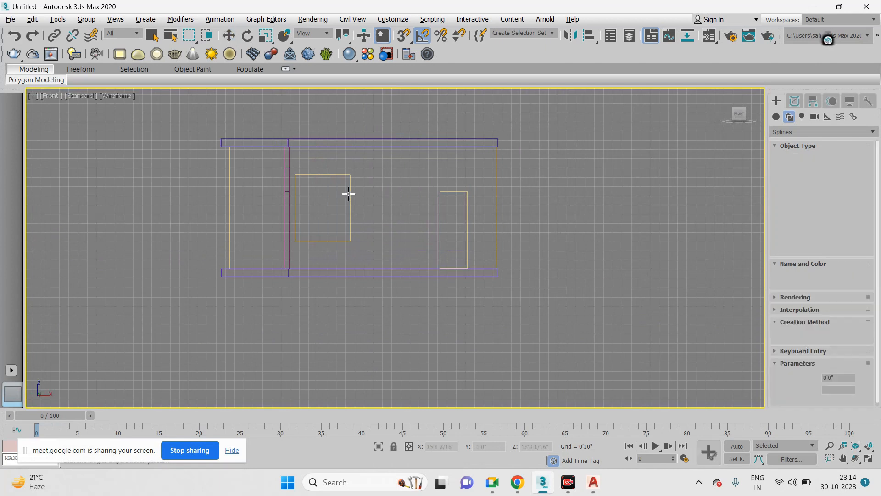
key(s)
drag(290, 138, 504, 280)
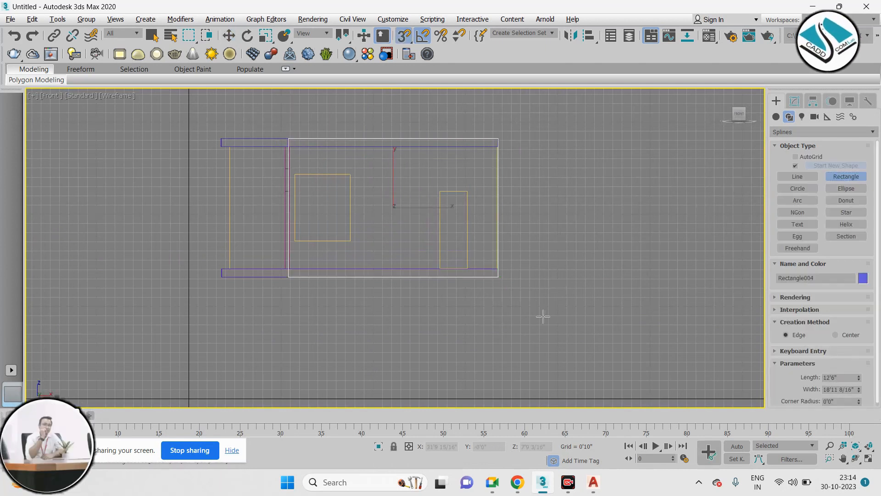
key(alt+w)
key(alt+w)
alt+middle_drag(543, 320, 561, 288)
- Convert the rectangle to an editable spline and check the wood-clad balcony frame in the Chrome reference image
right_click(490, 153)
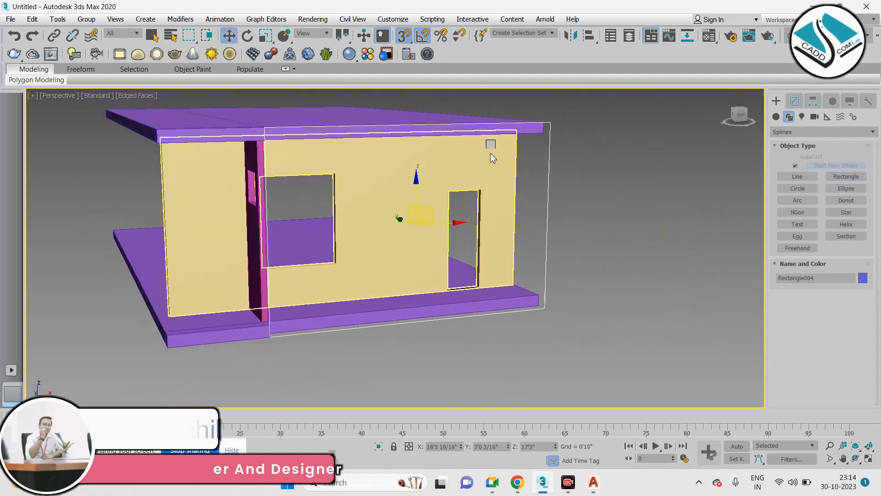
right_click(490, 153)
mouse_move(592, 274)
click(681, 276)
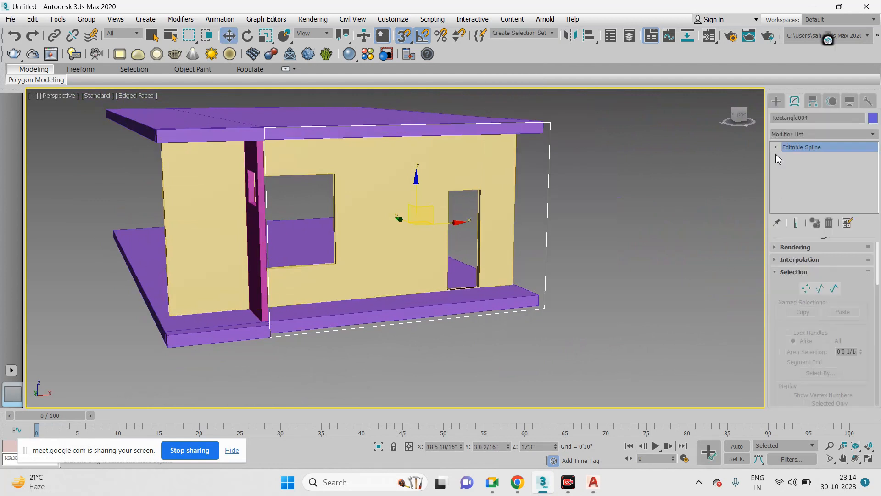
mouse_move(518, 482)
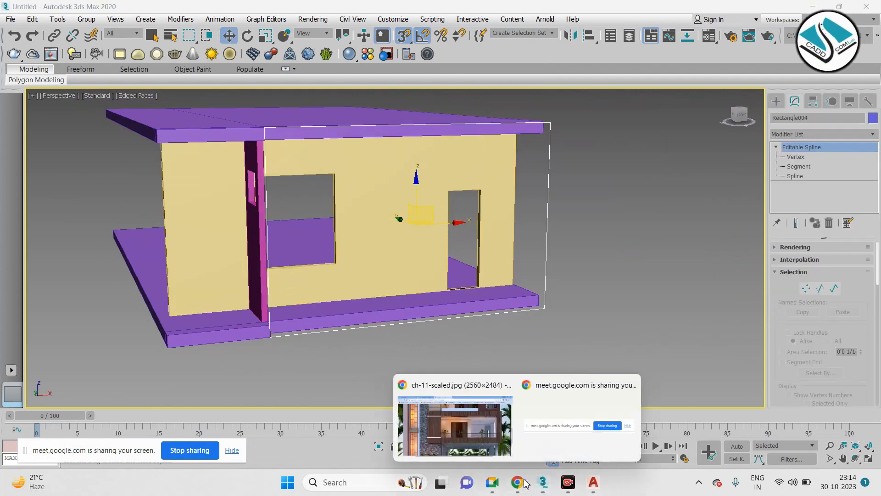
click(459, 418)
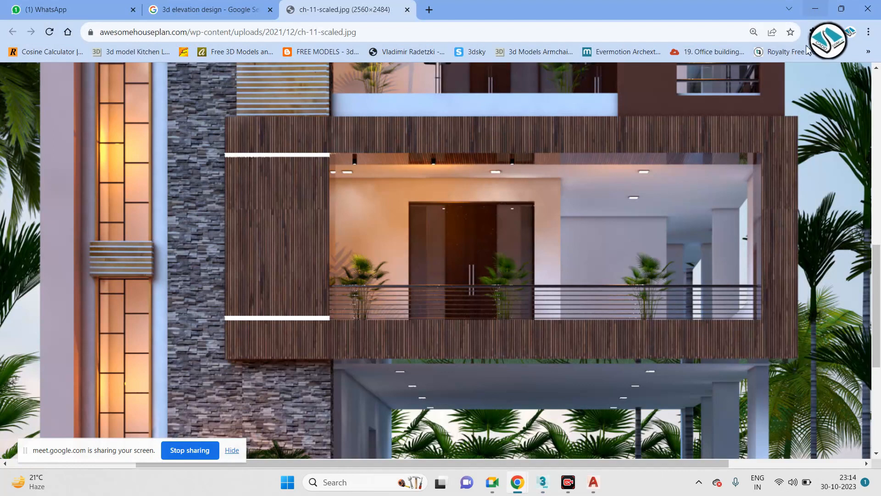
key(alt+Tab)
- Outline the rectangle's spline inward by about 1'7" in the front view to form the balcony frame profile
key(3)
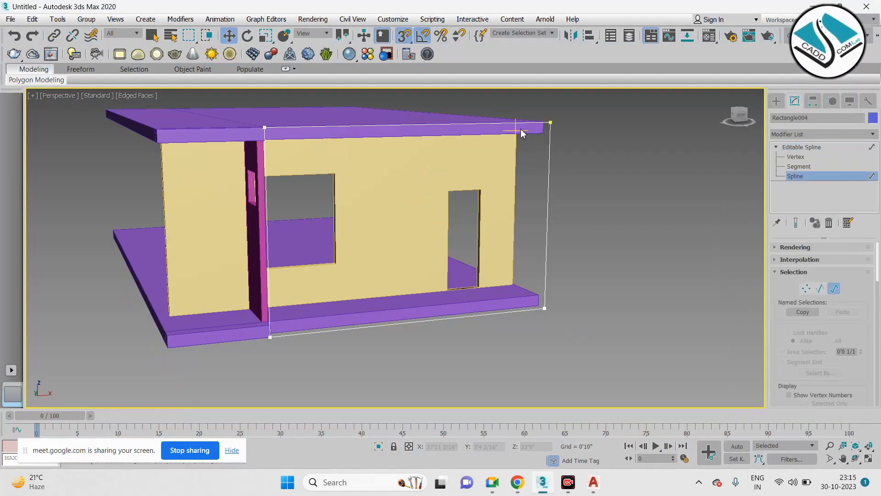
click(524, 122)
key(alt+w)
key(alt+w)
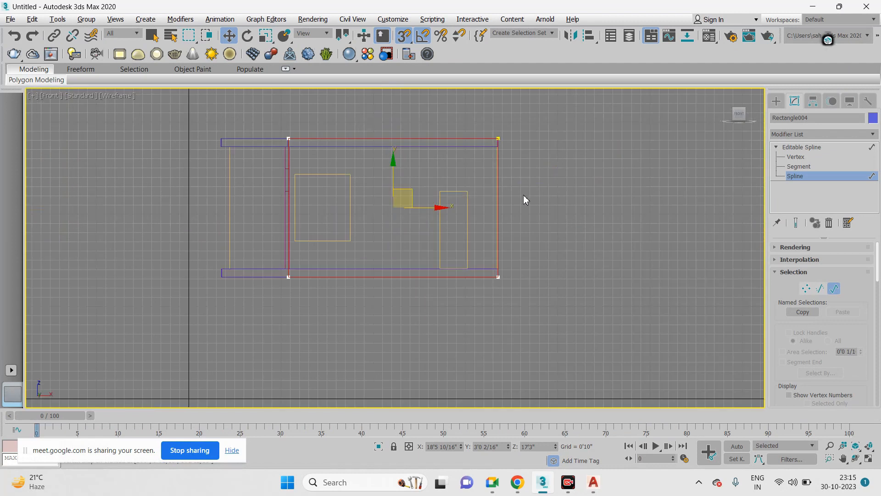
scroll(785, 371, down, 8)
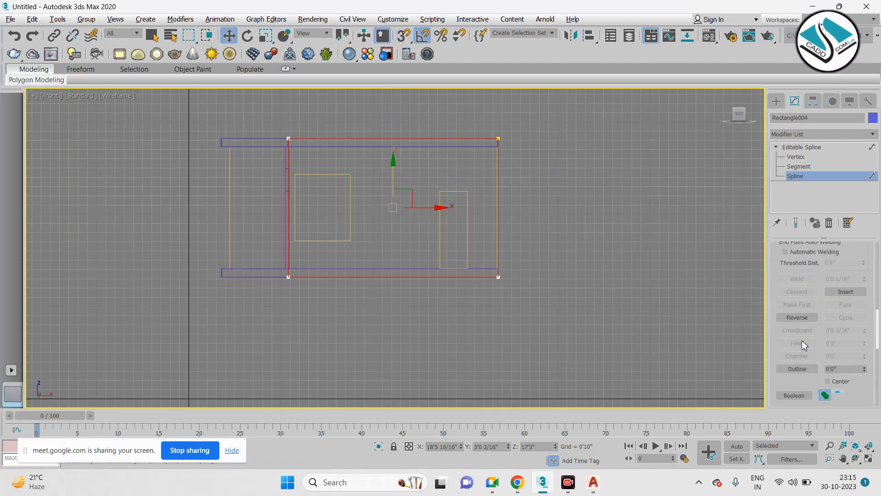
click(797, 342)
drag(430, 140, 429, 122)
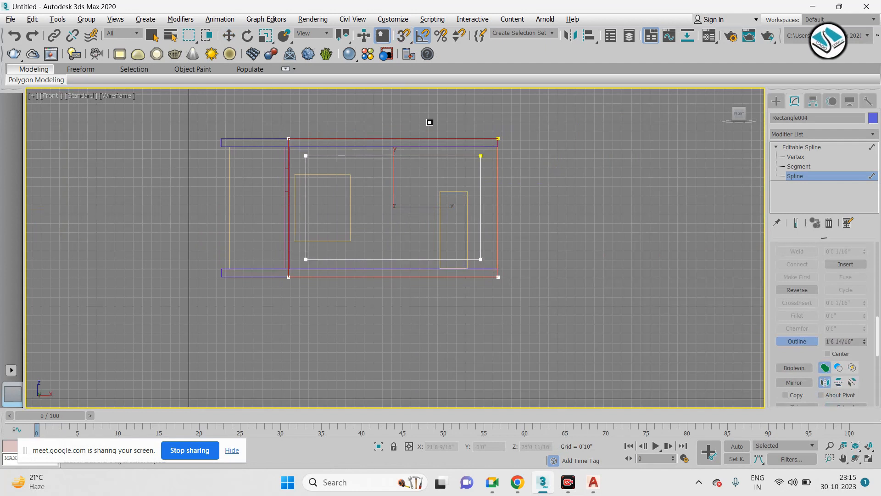
- Compare the outlined frame with the balcony frame's wide left panel in the Chrome reference image
key(p)
alt+middle_drag(551, 276, 523, 270)
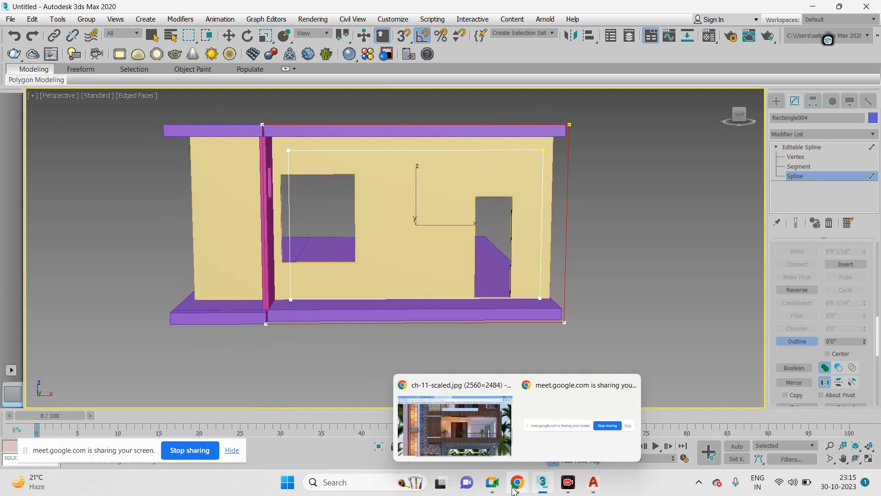
click(443, 424)
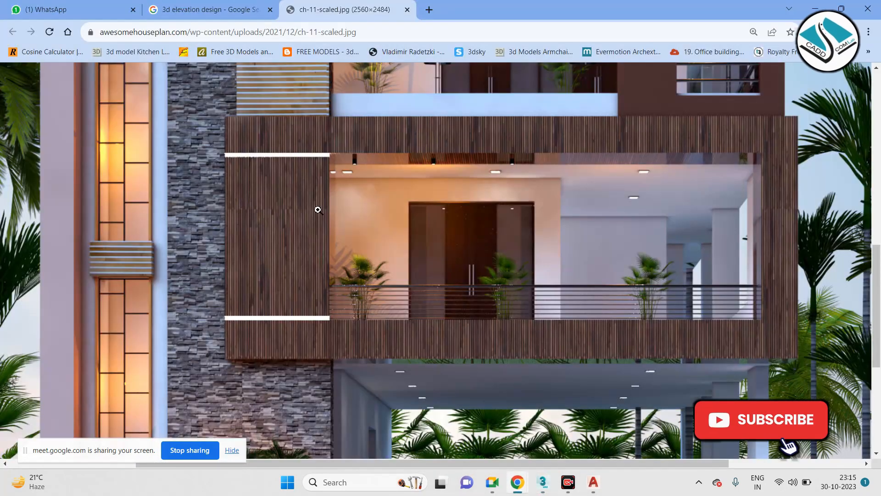
click(813, 8)
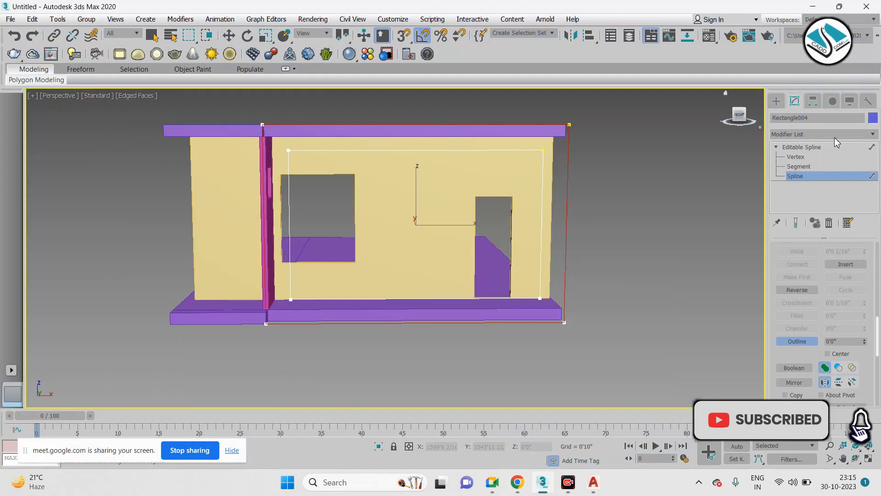
- Move the two inner left vertices of the frame spline to the right to widen its left band
click(799, 157)
key(alt+w)
click(622, 150)
key(alt+w)
drag(299, 149, 325, 268)
drag(338, 156, 352, 158)
key(alt+w)
right_click(595, 316)
key(alt+w)
alt+middle_drag(595, 315, 568, 312)
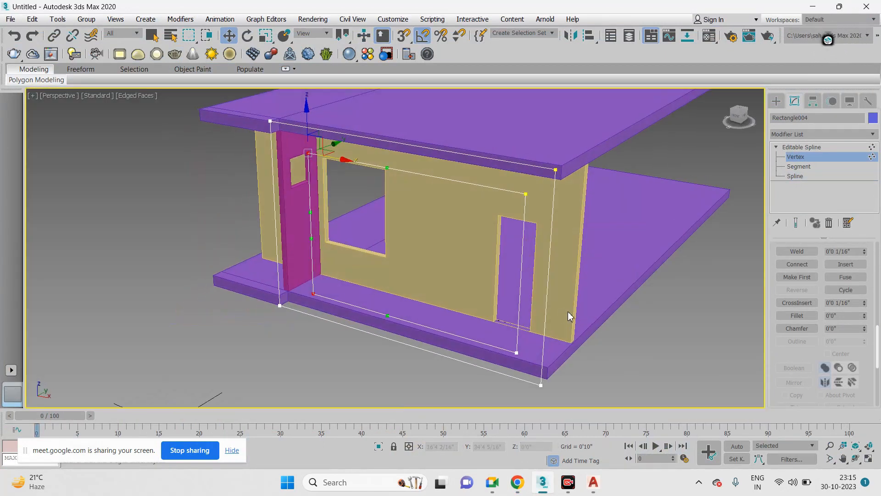
- Extrude the frame profile by 1'0"
click(809, 135)
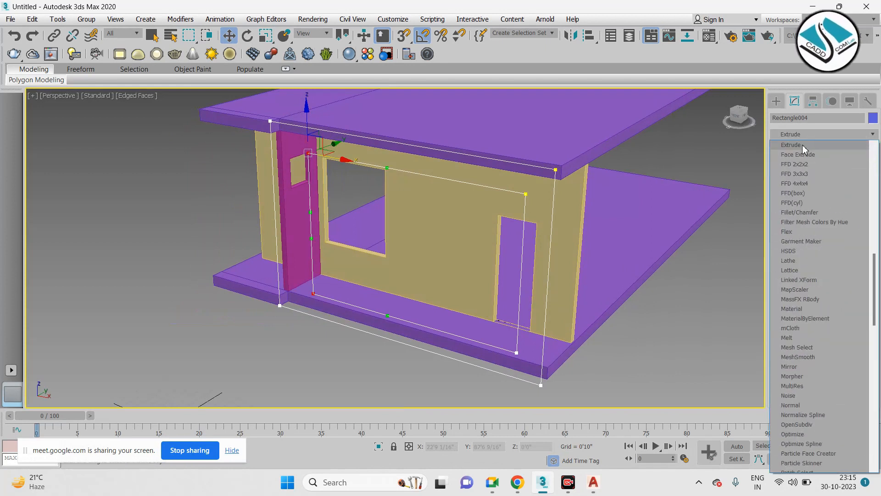
click(807, 147)
double_click(835, 252)
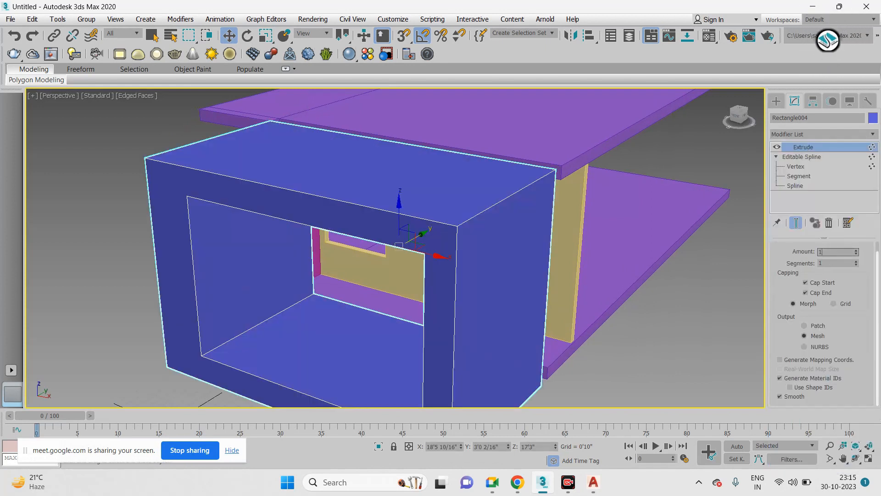
key(Return)
click(776, 101)
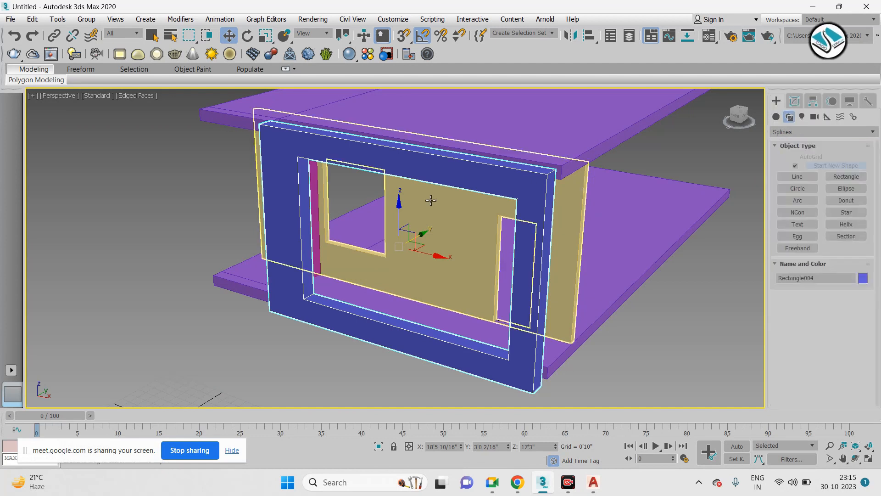
- Move the extruded frame back by about 0'10" so it sits flush against the front edges of the slabs
alt+middle_drag(431, 200, 485, 193)
alt+middle_drag(441, 184, 494, 230)
scroll(552, 246, up, 3)
drag(559, 249, 580, 233)
key(ctrl+z)
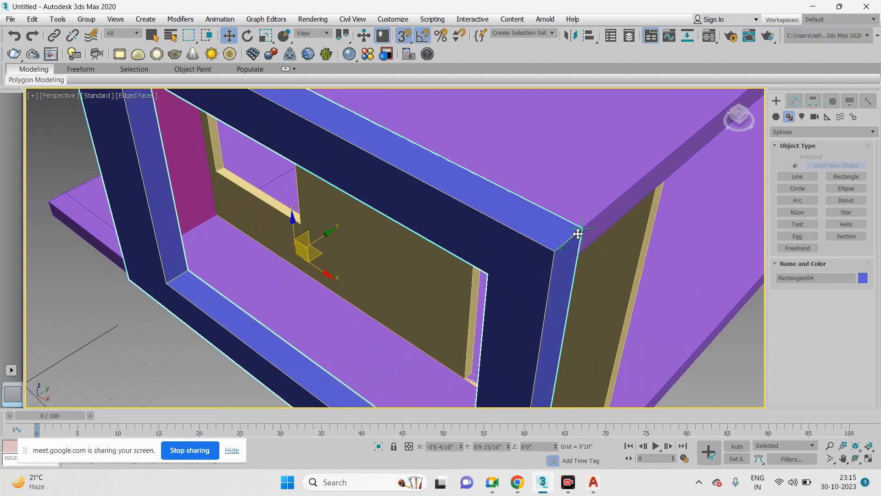
scroll(531, 211, down, 4)
key(s)
middle_drag(556, 274, 457, 271)
scroll(503, 333, up, 4)
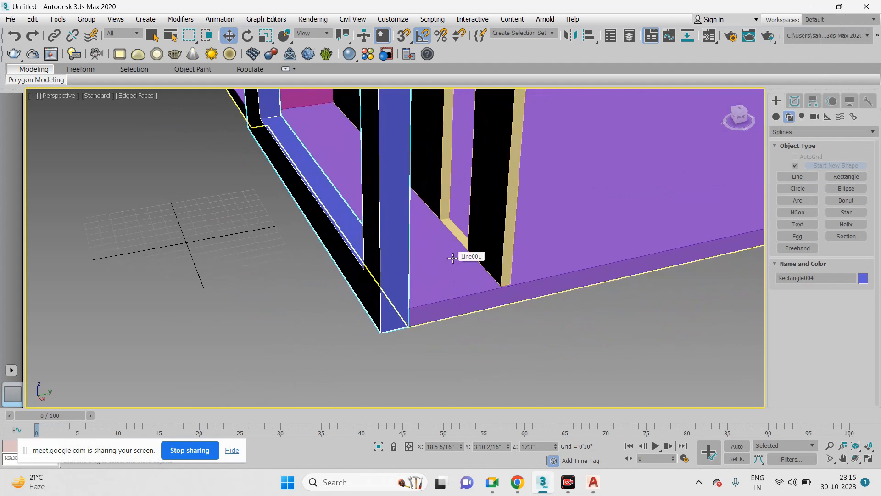
- Draw a thin rectangle about 3'7" by 0'4" in the top view, along the slab's right edge between front wall and frame
scroll(480, 297, up, 2)
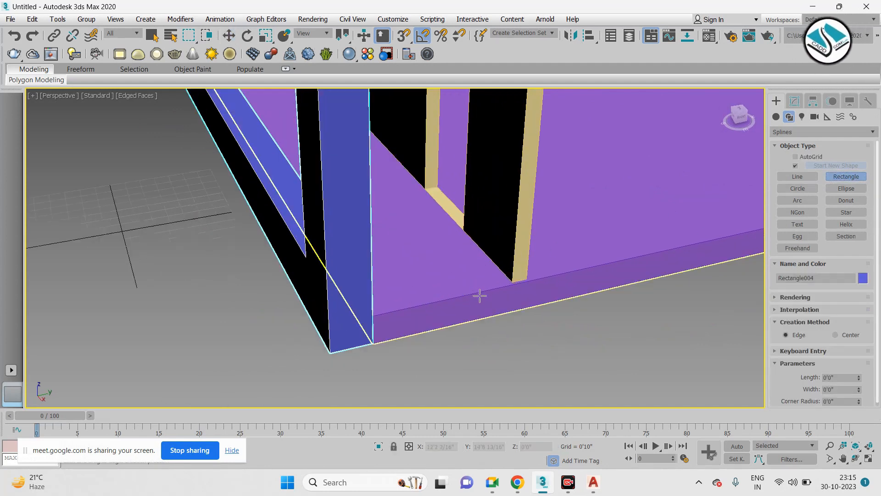
key(alt+w)
middle_click(297, 188)
key(alt+w)
scroll(294, 220, down, 4)
middle_drag(280, 238, 367, 212)
scroll(358, 219, up, 2)
scroll(336, 240, up, 4)
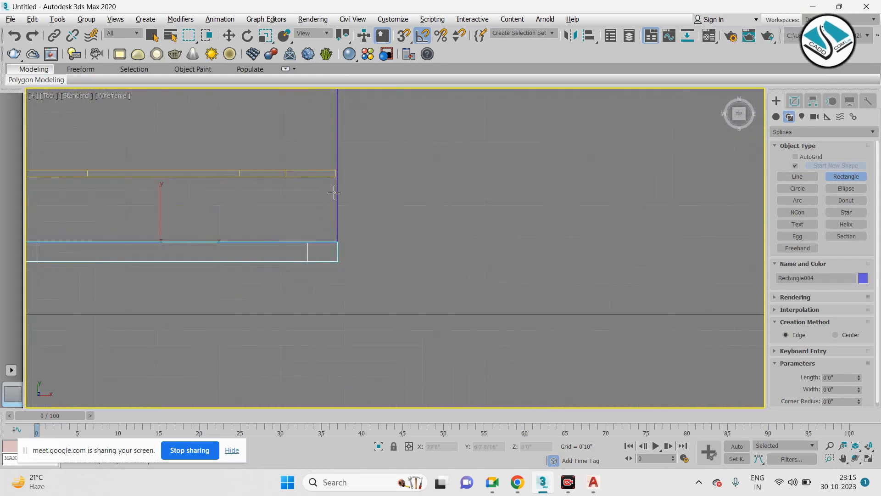
drag(345, 164, 321, 214)
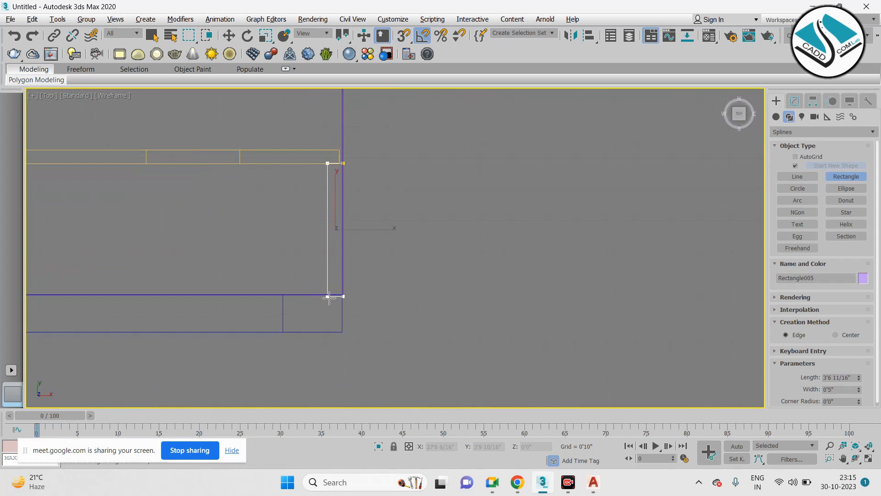
- Extrude the thin side rectangle by 3'0" to form a low parapet wall
key(alt+w)
middle_click(564, 316)
key(alt+w)
key(w)
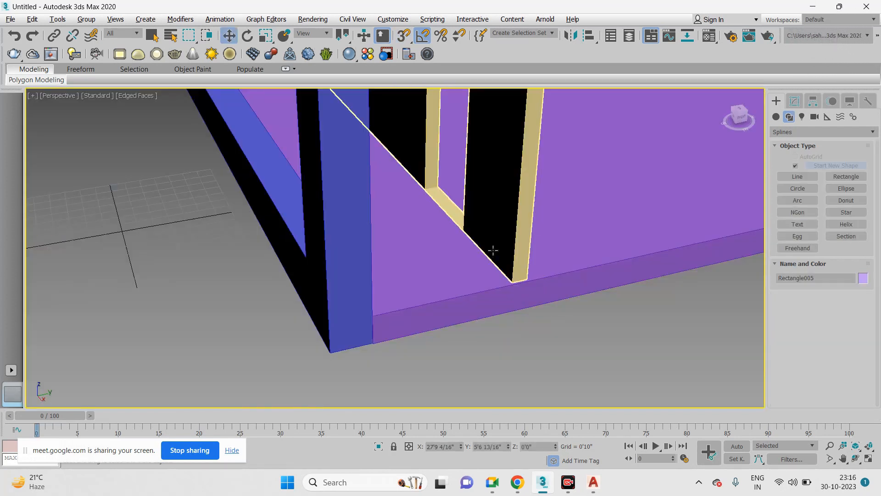
scroll(495, 251, down, 4)
scroll(504, 320, up, 2)
click(795, 101)
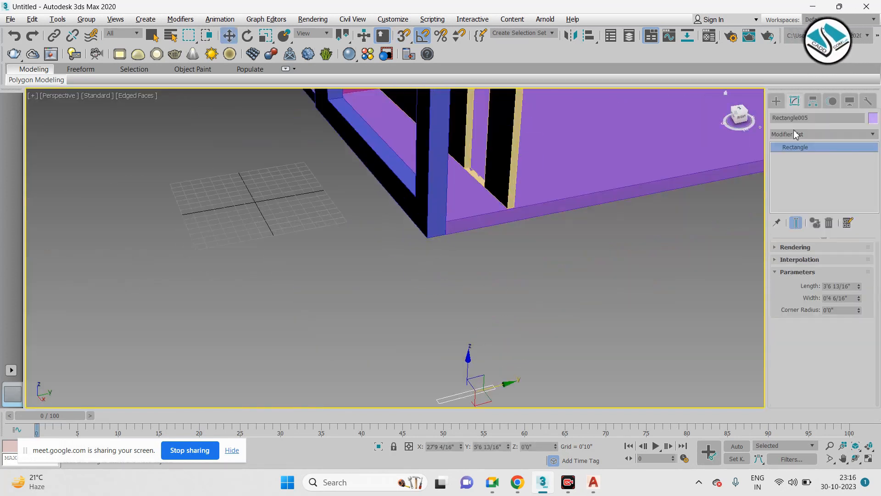
text(ex)
click(806, 144)
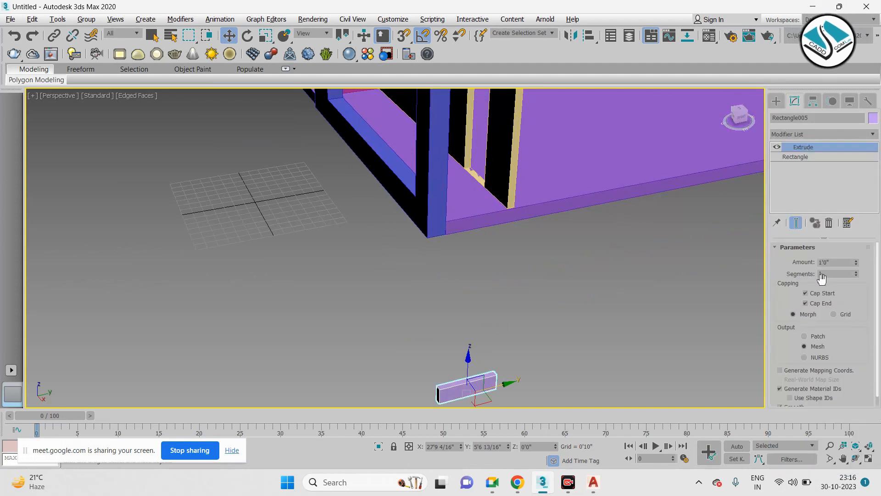
text(3')
key(Return)
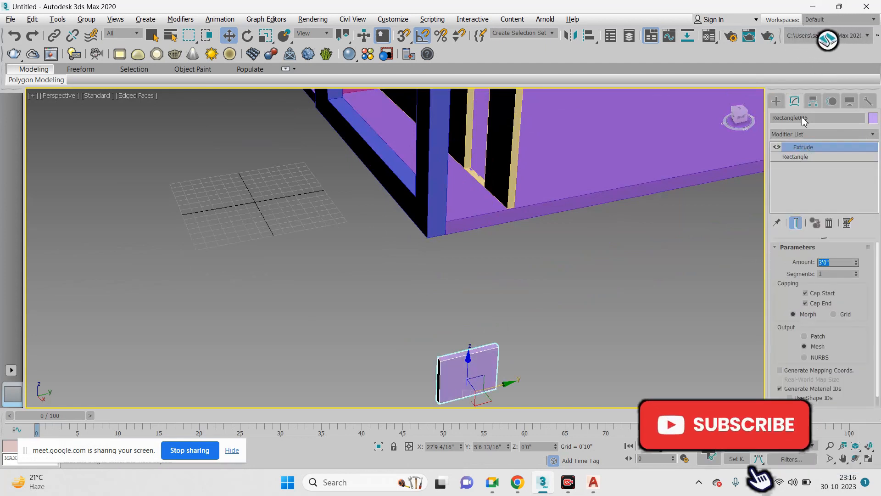
- Raise the low side parapet wall vertically to sit on the first-floor balcony slab, and clear the selection
click(776, 101)
drag(468, 360, 508, 256)
scroll(509, 191, up, 8)
key(s)
scroll(508, 255, down, 8)
alt+middle_drag(508, 256, 477, 254)
scroll(548, 282, down, 6)
right_click(563, 269)
click(590, 205)
click(587, 204)
scroll(571, 213, down, 5)
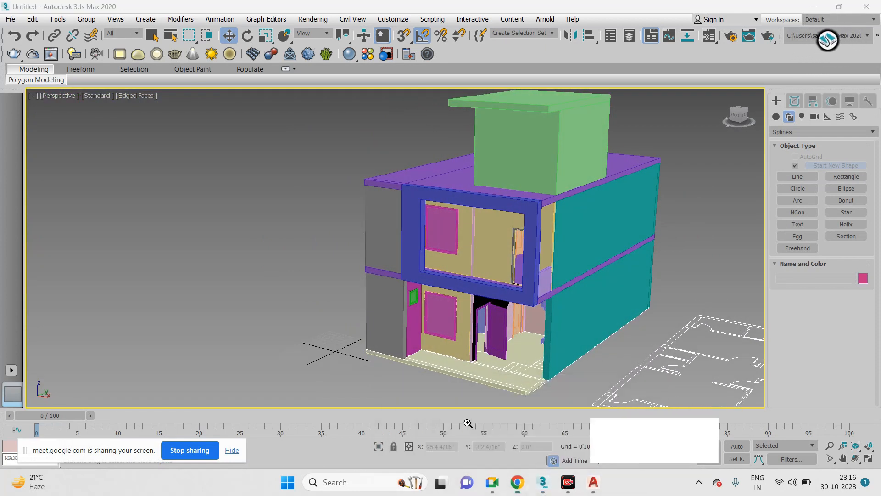
- Check the balcony railing in the reference image and draw a snapped line along the frame opening's lower front edge, corner to corner
click(519, 483)
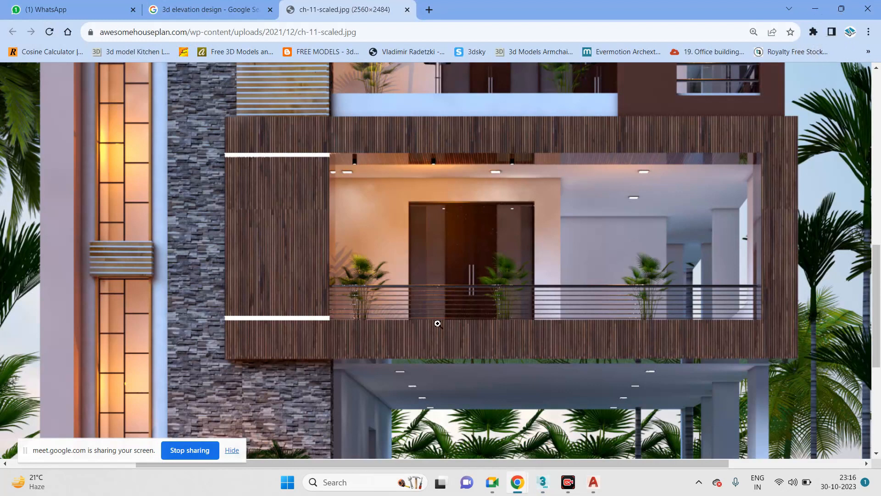
click(821, 8)
scroll(483, 280, up, 8)
mouse_move(482, 280)
alt+middle_down()
mouse_move(458, 285)
mouse_move(506, 273)
mouse_move(431, 290)
mouse_move(449, 273)
mouse_move(493, 274)
alt+middle_up()
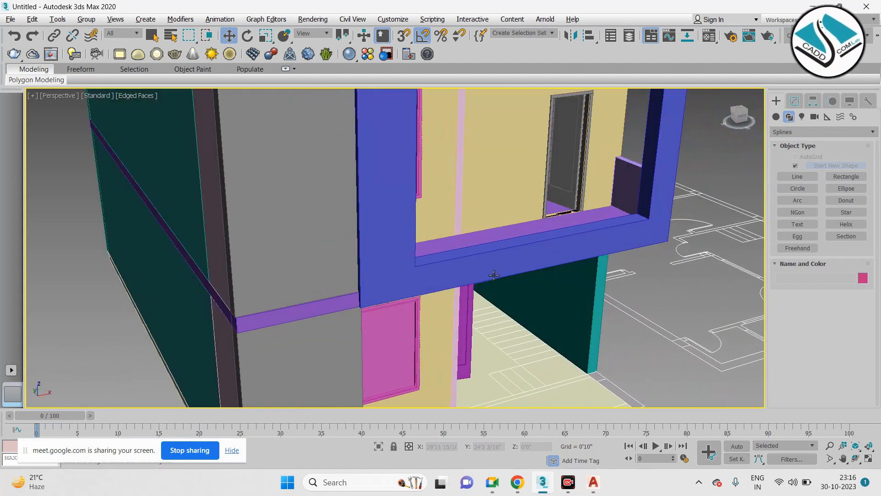
scroll(494, 274, up, 3)
click(786, 178)
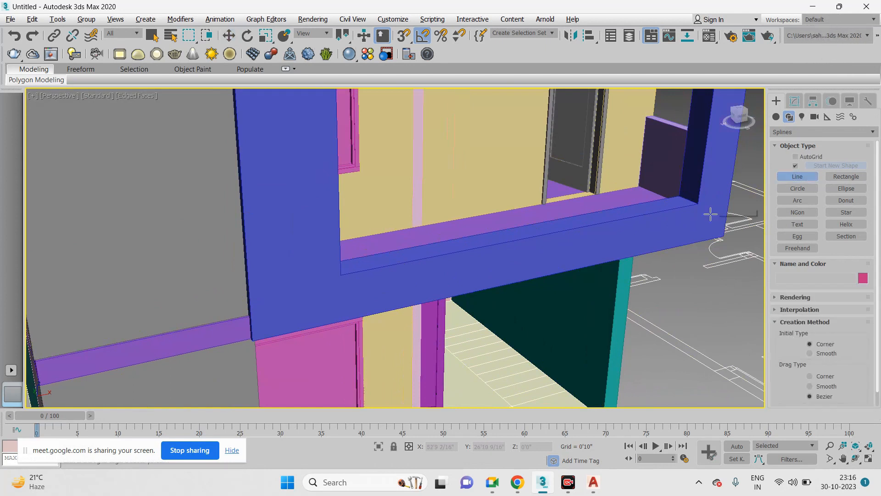
key(s)
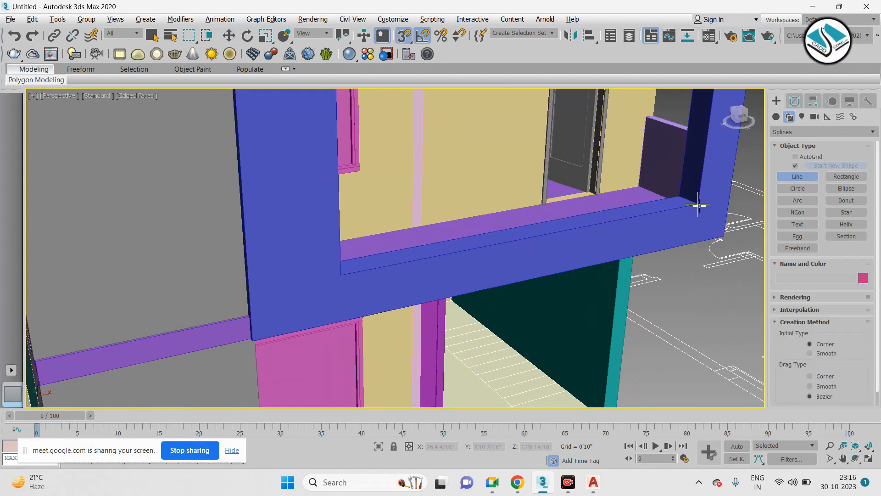
click(699, 204)
click(342, 276)
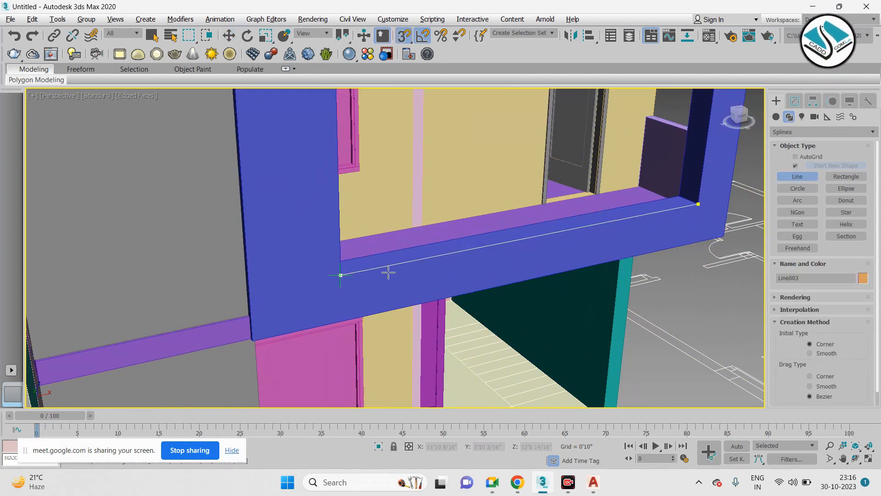
right_click(388, 273)
right_click(389, 273)
scroll(390, 275, down, 3)
alt+middle_drag(594, 279, 580, 281)
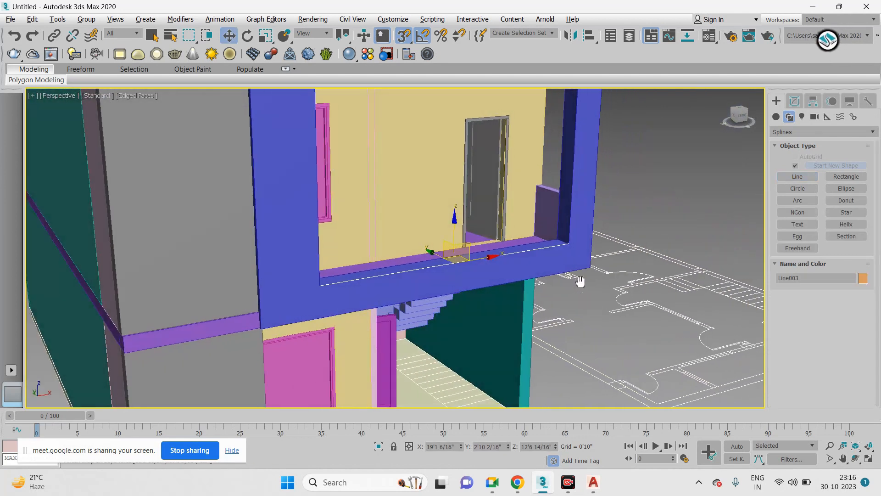
click(801, 101)
click(817, 136)
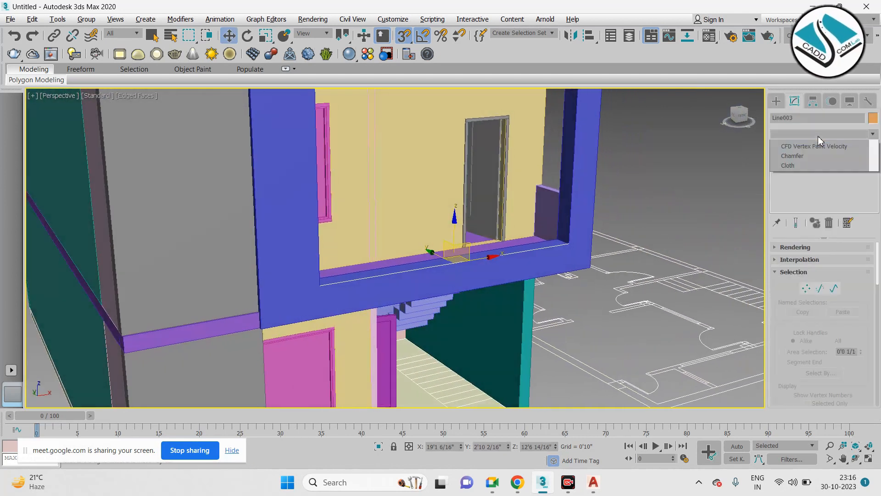
click(818, 136)
- Create an AEC Extended railing, using the line on the frame opening's lower edge as its path
click(777, 101)
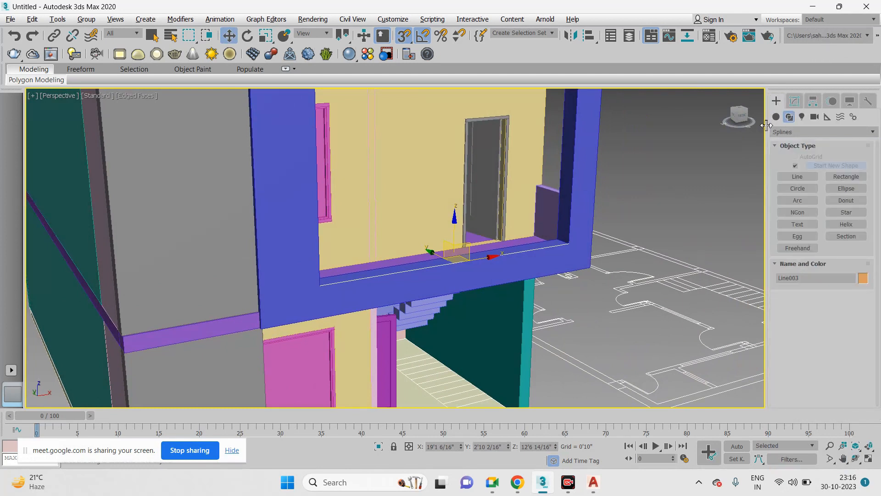
click(778, 117)
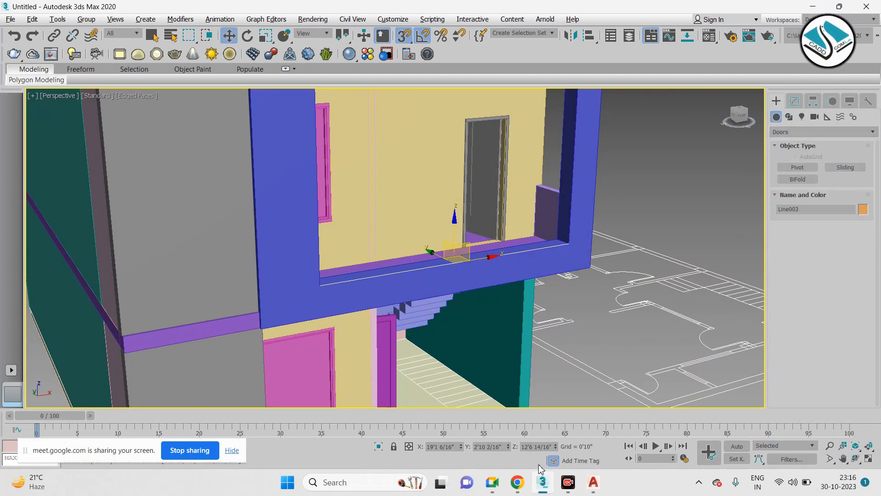
mouse_move(517, 482)
click(481, 433)
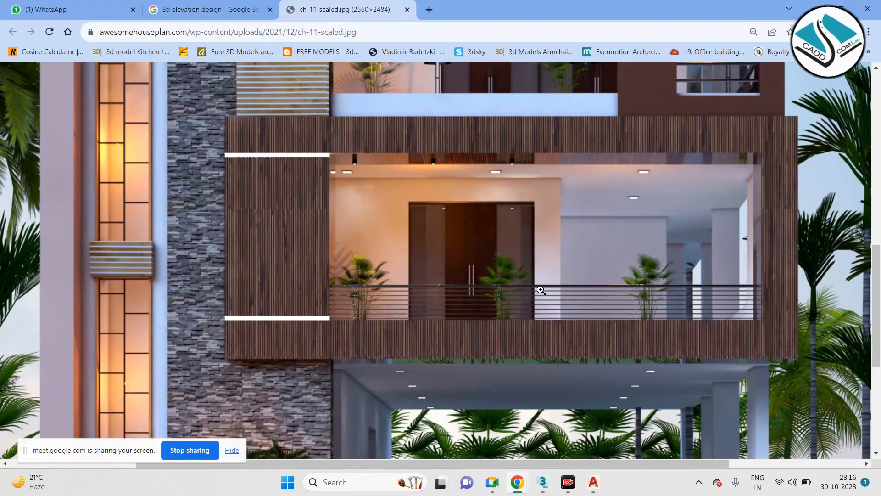
click(816, 9)
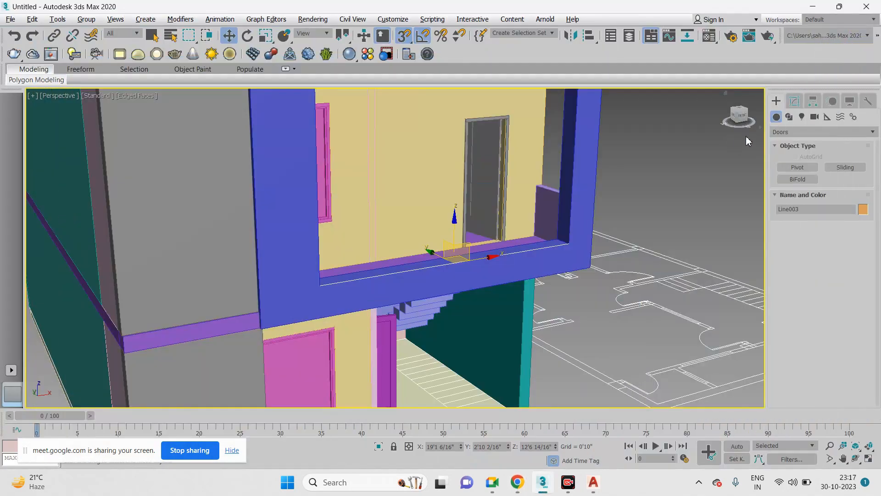
click(804, 132)
click(810, 227)
click(844, 167)
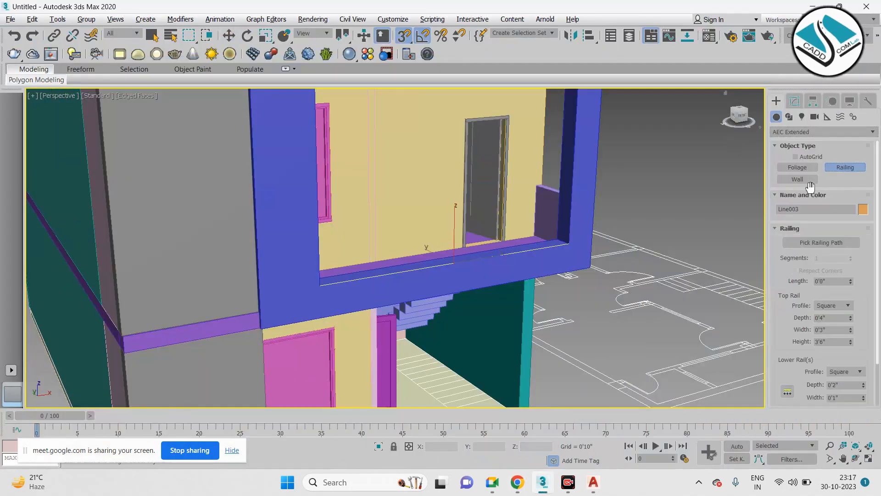
click(833, 247)
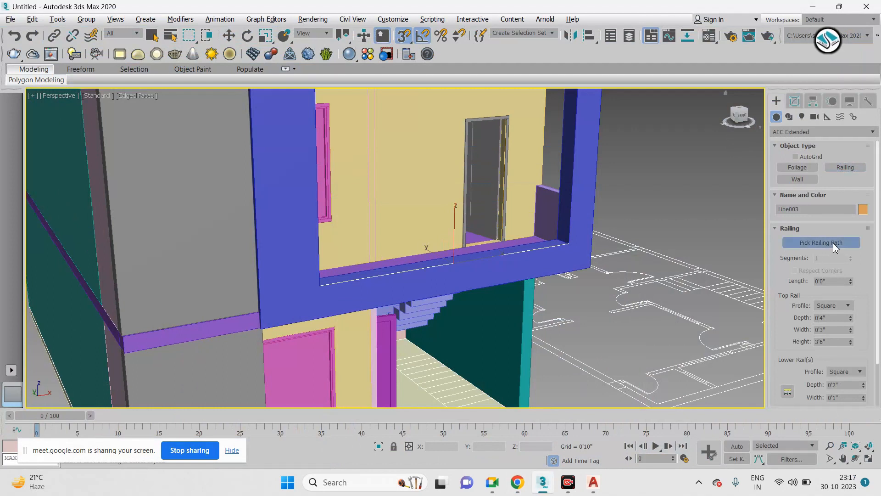
click(545, 251)
right_click(644, 281)
- Set the railing's top rail to a Round profile with depth 0'2" and width 0'2"
alt+middle_drag(645, 281, 625, 275)
click(795, 101)
scroll(575, 195, up, 4)
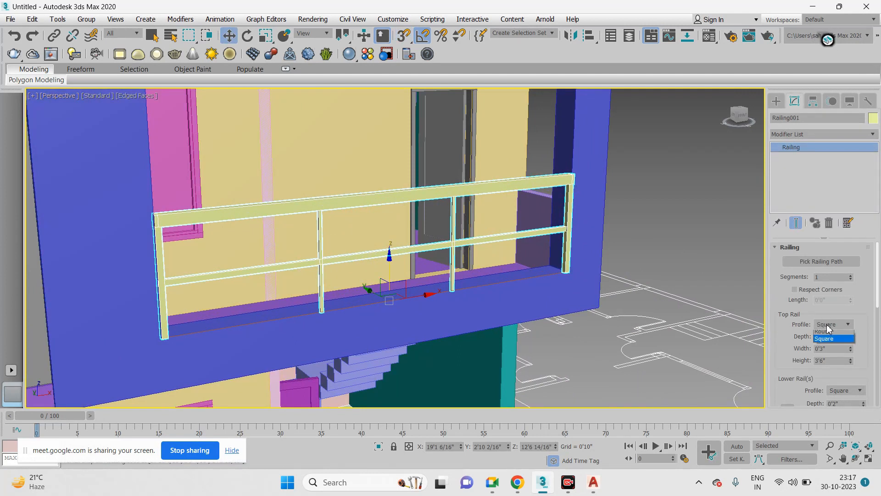
click(832, 342)
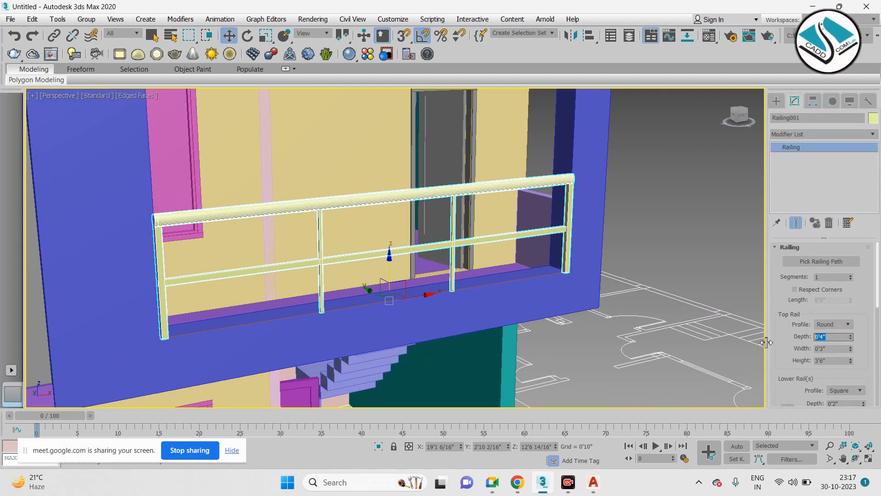
key(Return)
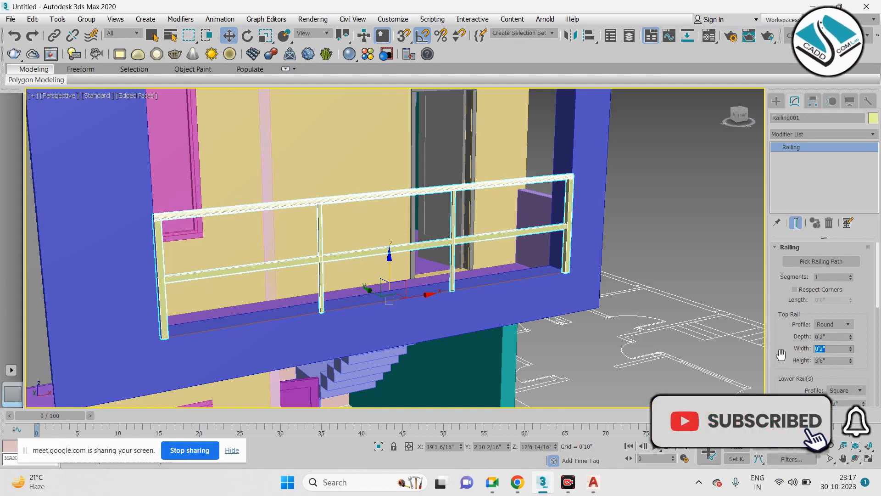
- Give the railing's lower rails a Round profile and set their count to 4
scroll(781, 354, down, 3)
click(847, 304)
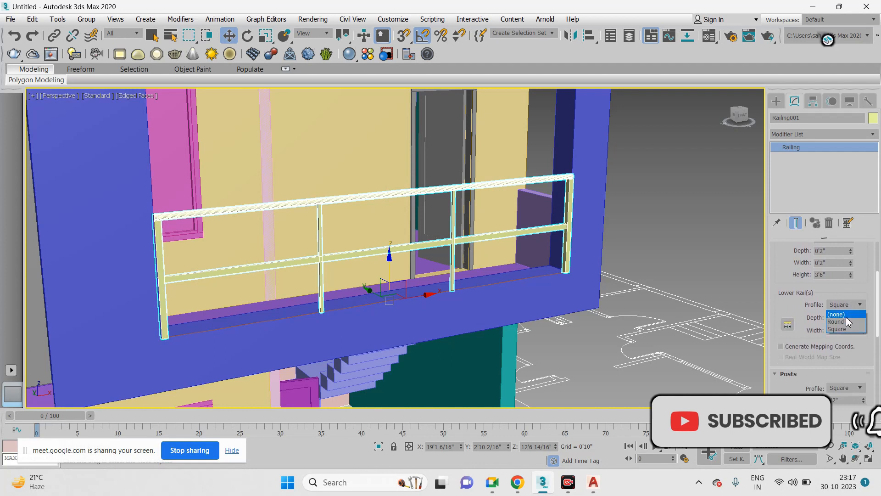
click(847, 321)
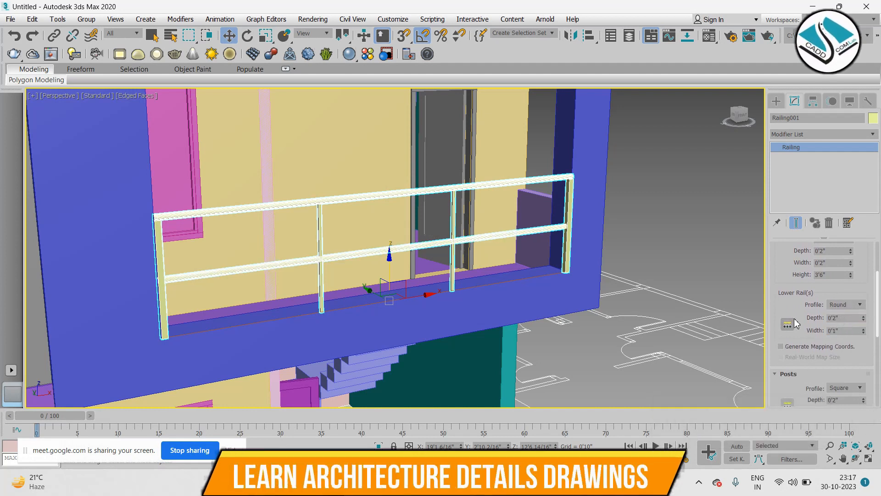
click(791, 325)
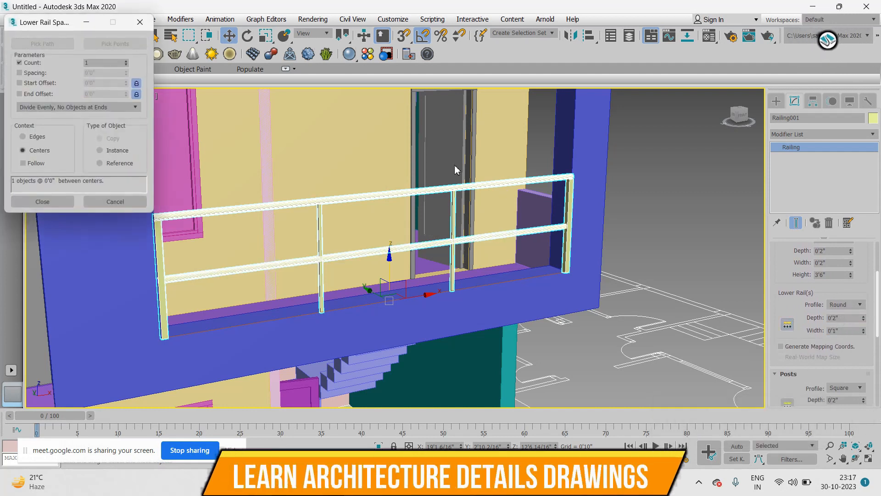
click(126, 61)
double_click(126, 62)
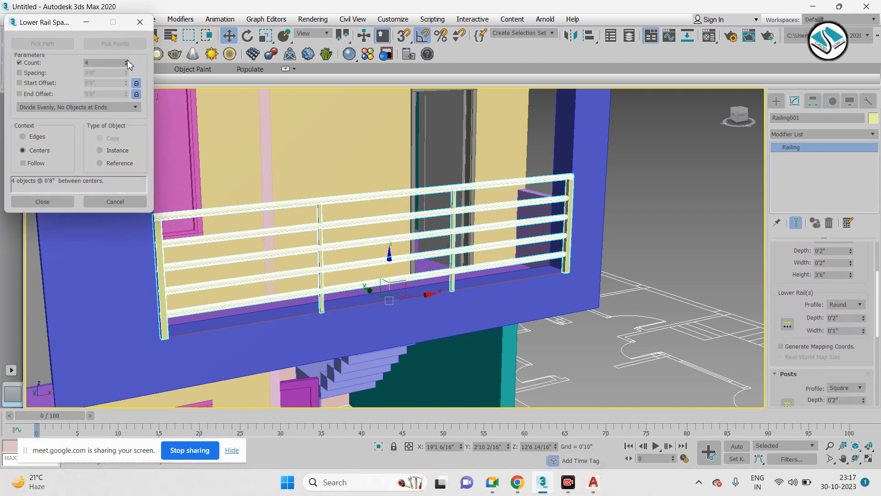
click(42, 202)
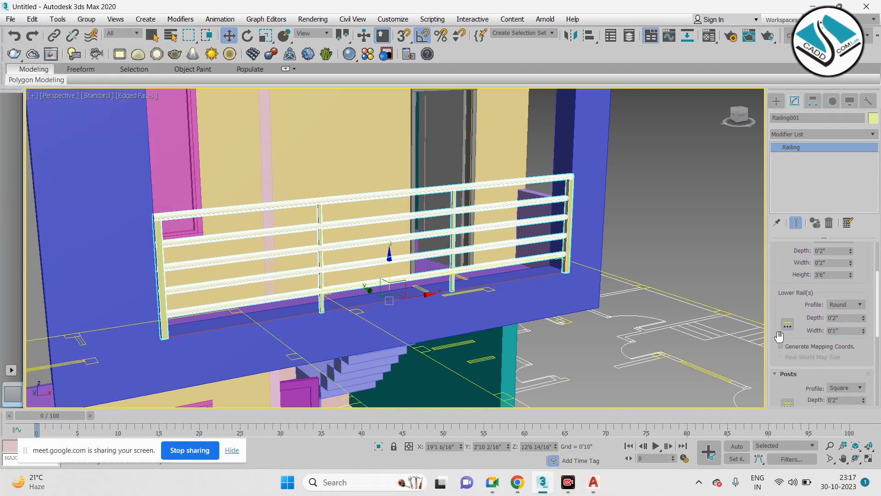
- Set the railing's post count to 0 in the post spacing settings
scroll(788, 330, down, 3)
click(787, 326)
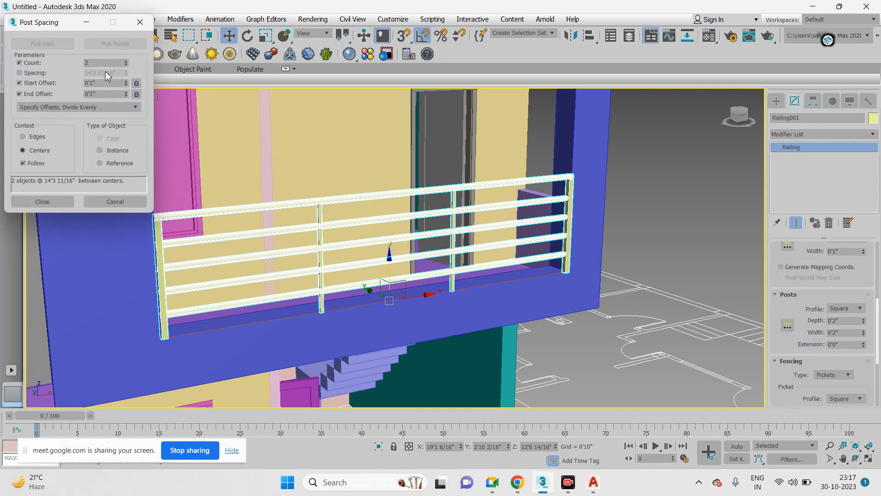
click(126, 65)
click(126, 65)
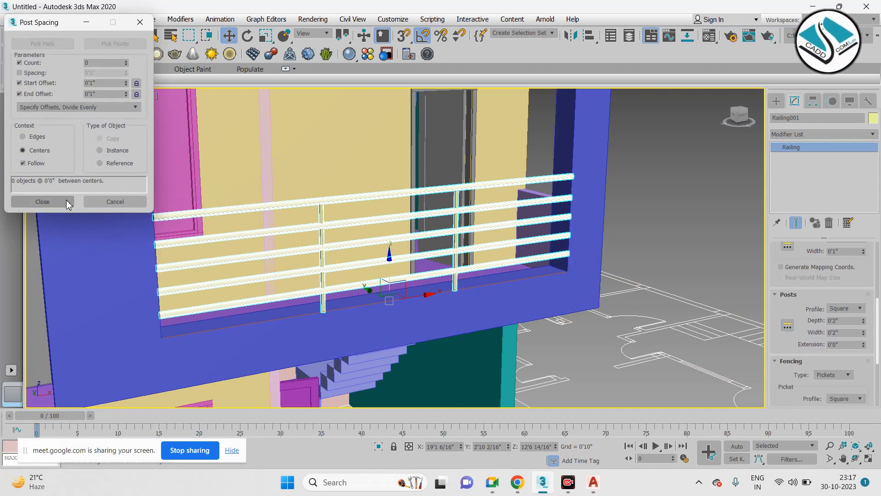
click(42, 201)
- Move the railing back from the frame's front edge to Y 3'3", within the frame's depth
alt+middle_drag(505, 228, 450, 236)
click(776, 101)
scroll(399, 283, up, 5)
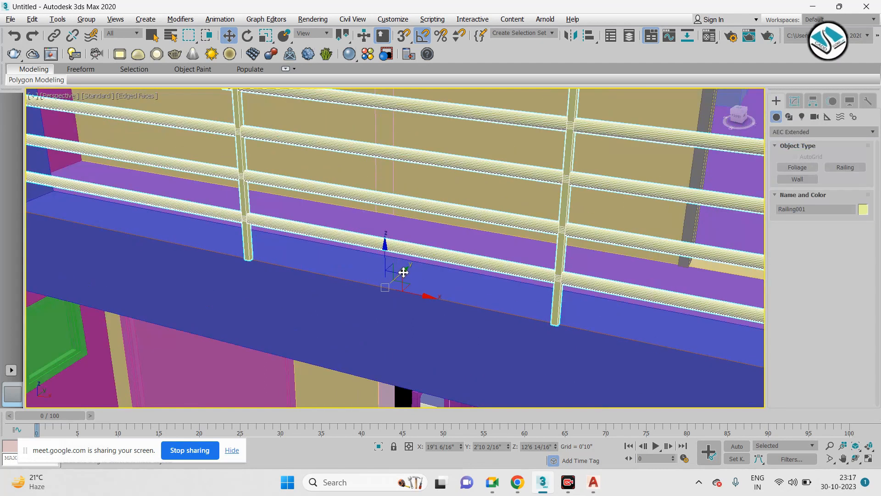
scroll(404, 266, down, 2)
scroll(403, 262, down, 6)
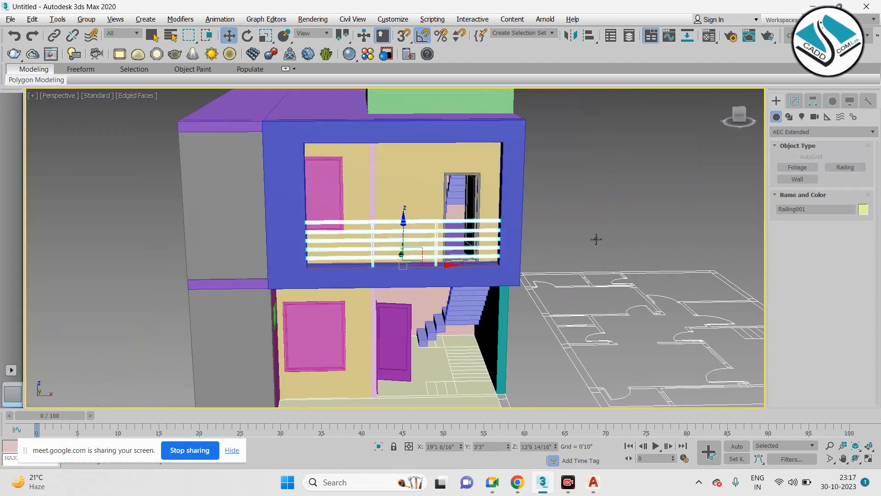
- Change the railing's object colour to black
scroll(448, 256, up, 1)
scroll(453, 255, up, 3)
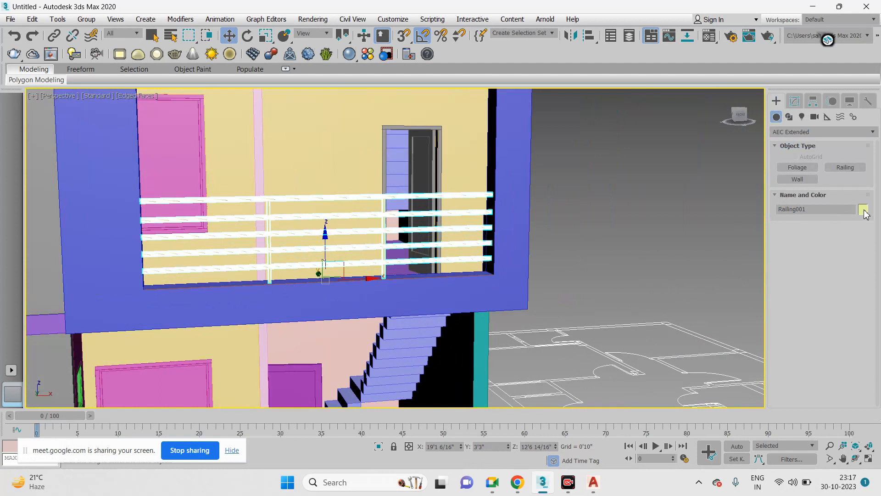
click(863, 210)
click(533, 262)
click(507, 297)
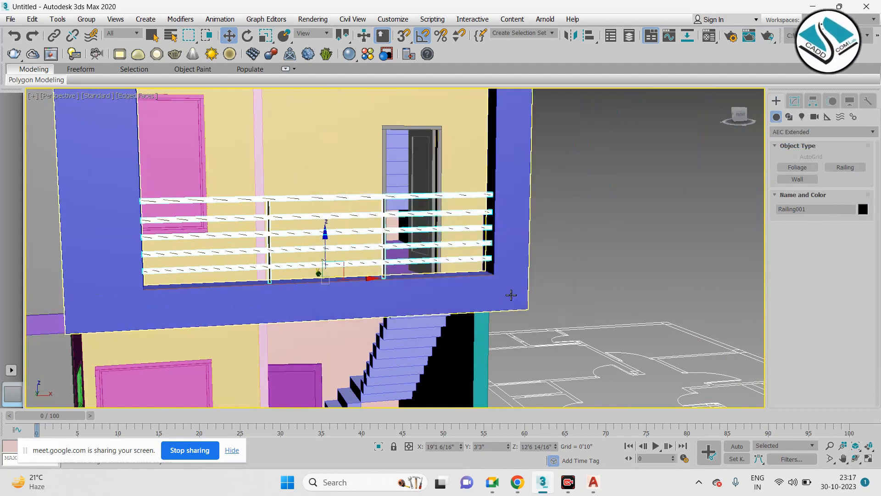
- Set the railing's top rail height to 2'6" and deselect the railing
click(795, 101)
scroll(843, 321, down, 5)
scroll(831, 317, up, 3)
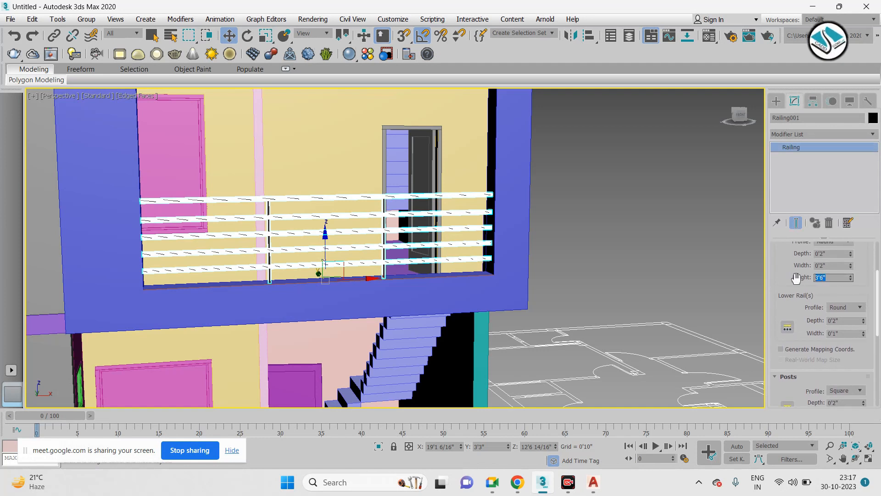
key(Return)
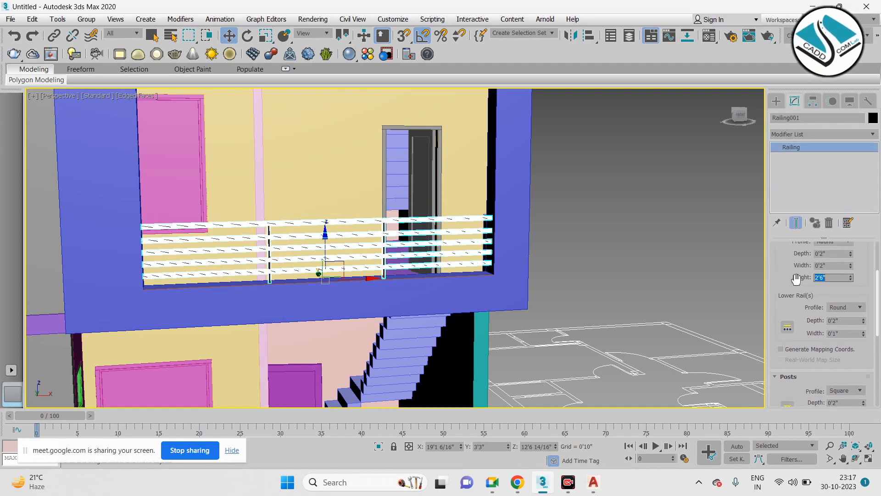
click(777, 101)
click(661, 196)
- Switch to Chrome, examine the whole facade in the reference elevation image, and return to the image search results
scroll(471, 171, down, 5)
alt+middle_drag(538, 237, 567, 285)
mouse_move(539, 471)
click(536, 425)
click(463, 418)
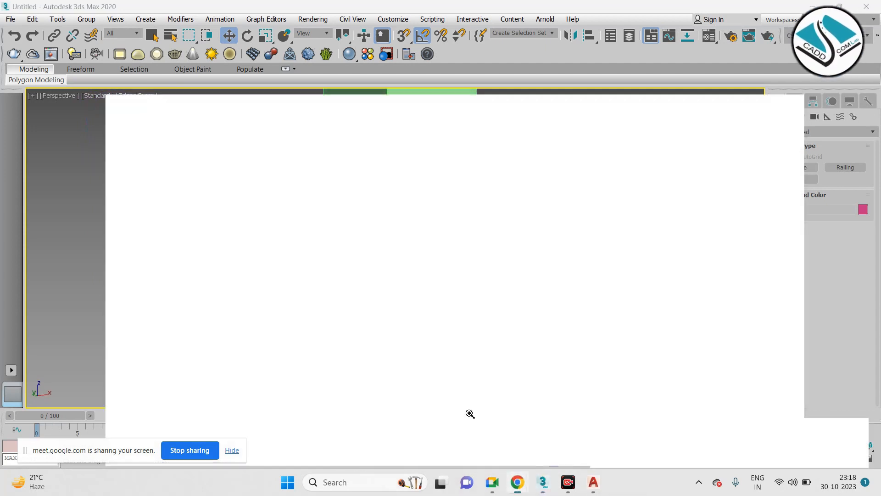
ctrl+scroll(405, 305, down, 1)
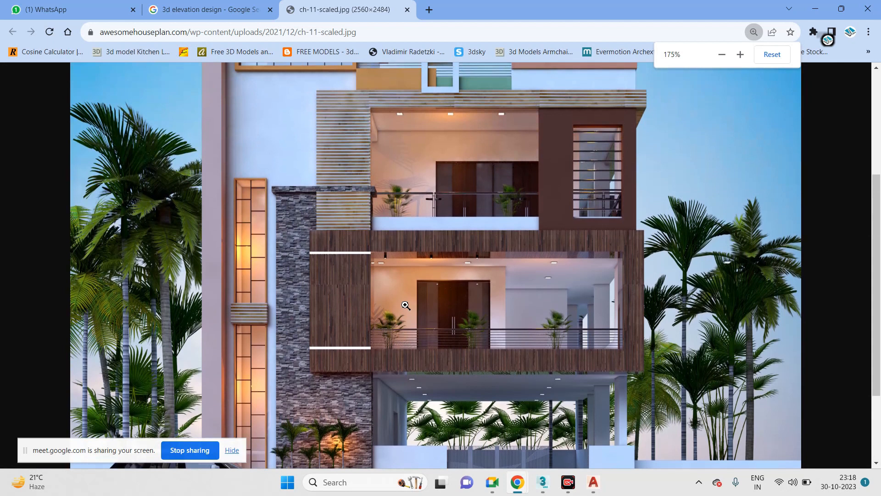
scroll(416, 312, up, 1)
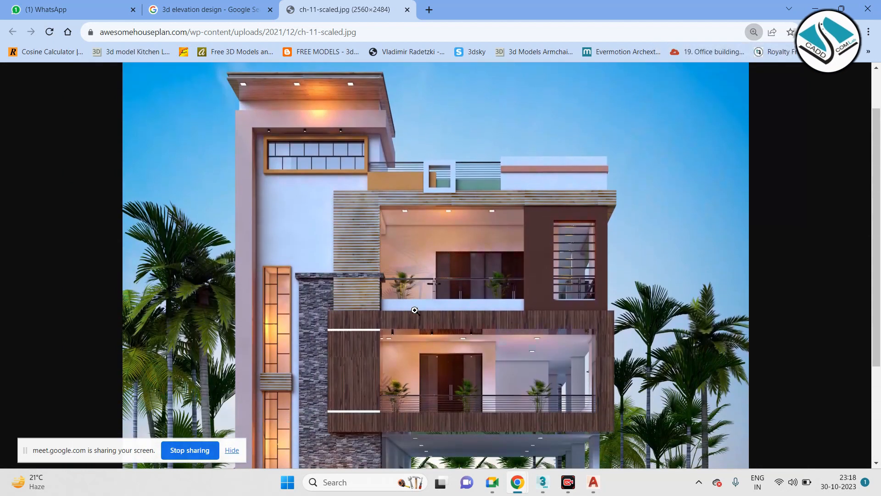
ctrl+scroll(354, 297, down, 1)
ctrl+scroll(353, 297, up, 1)
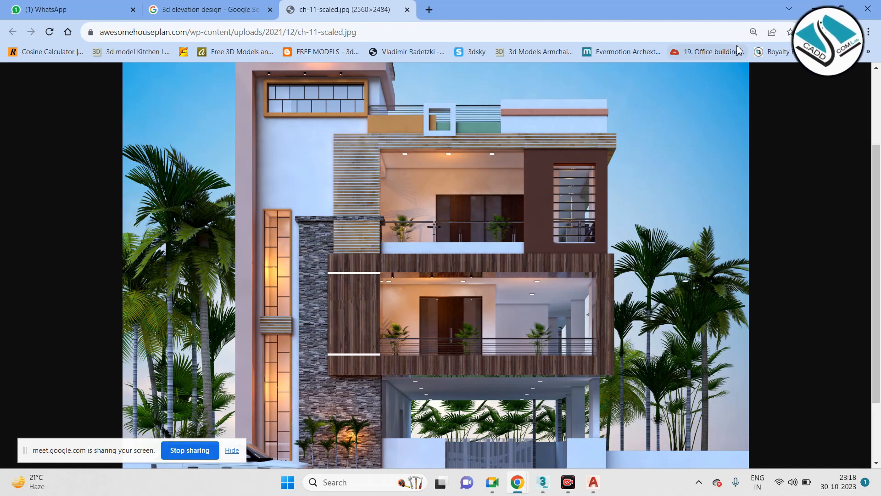
click(271, 6)
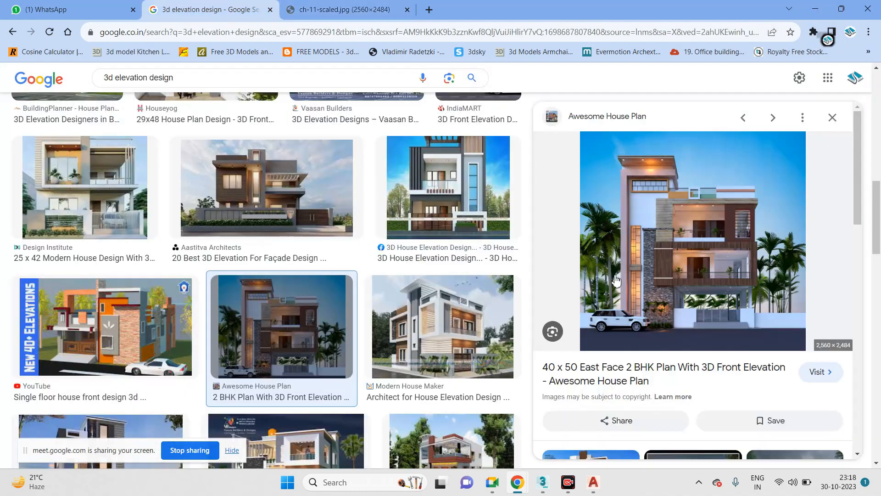
- Find the "93 East facing Elevations ideas in 2023" image among the related results and open it in its own tab at 250% zoom
scroll(577, 233, down, 3)
scroll(530, 308, down, 5)
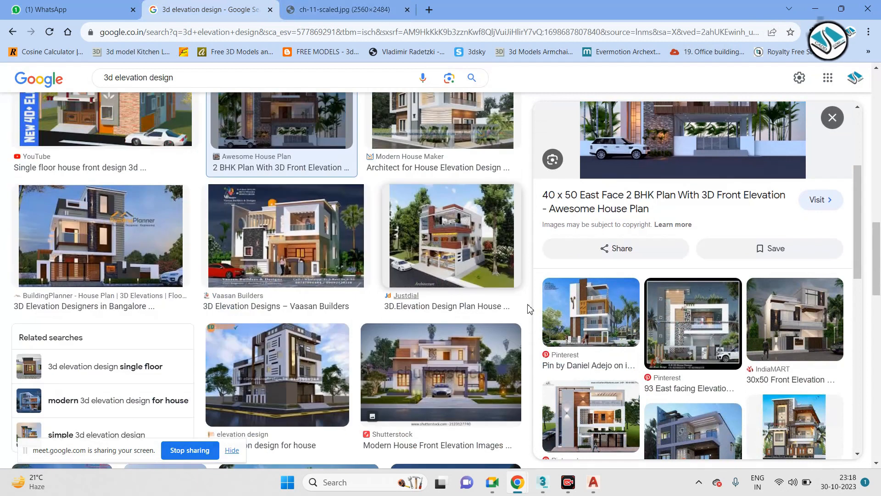
click(673, 313)
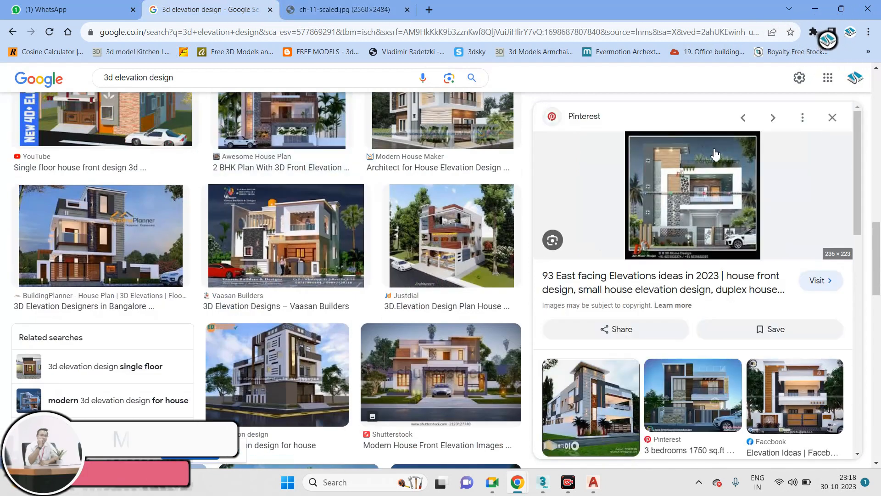
right_click(689, 168)
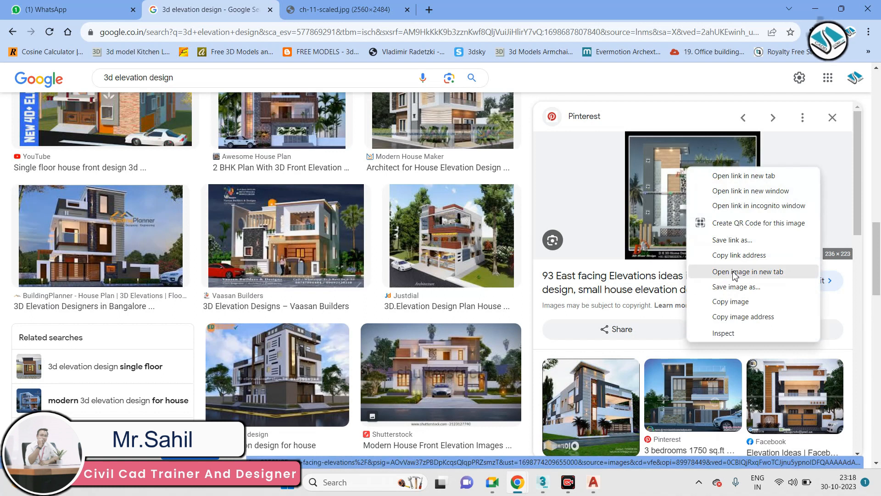
click(734, 271)
click(466, 14)
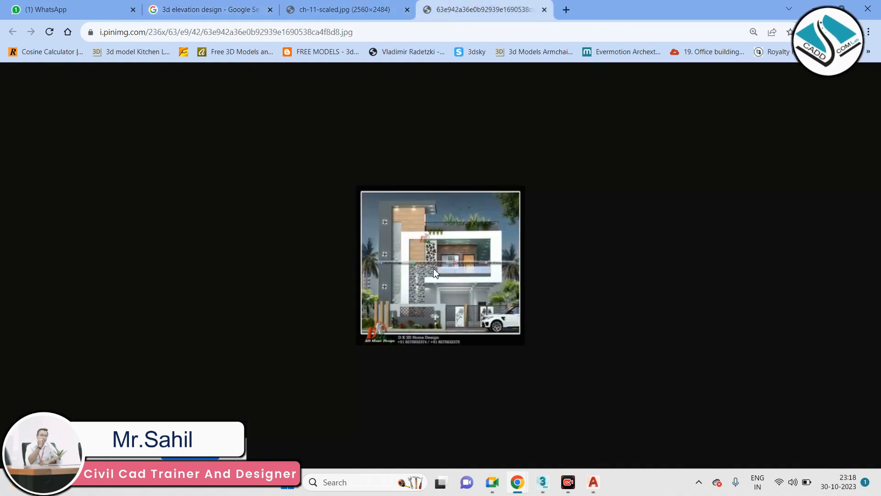
ctrl+scroll(433, 270, up, 3)
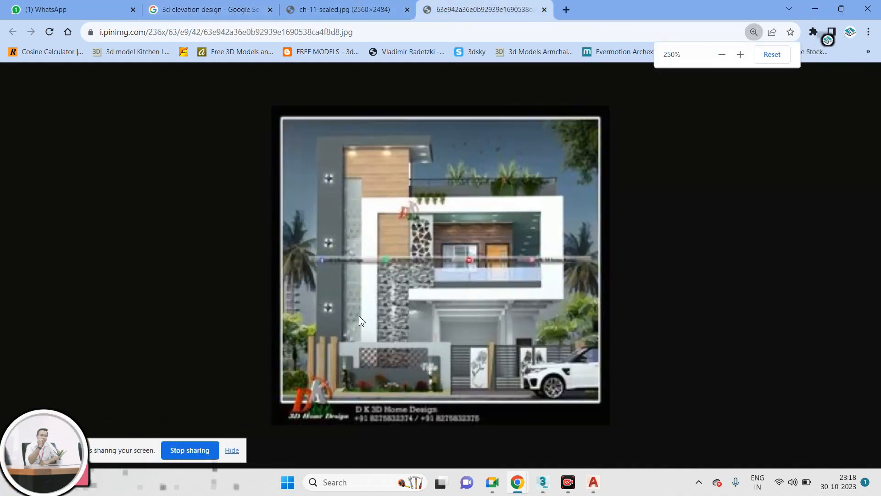
- Switch to 3ds Max, show the model in the front view, and compare its facade with the tall side frame in the reference image
click(818, 6)
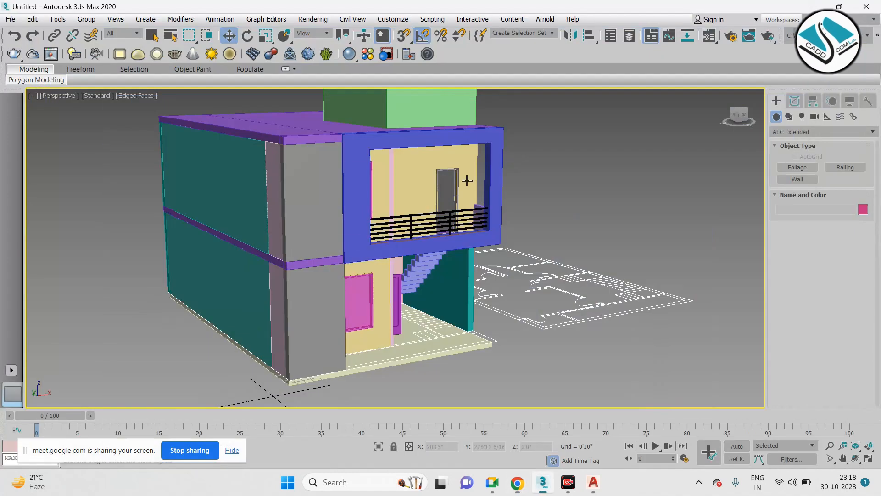
scroll(466, 179, down, 3)
middle_drag(404, 219, 439, 231)
click(438, 231)
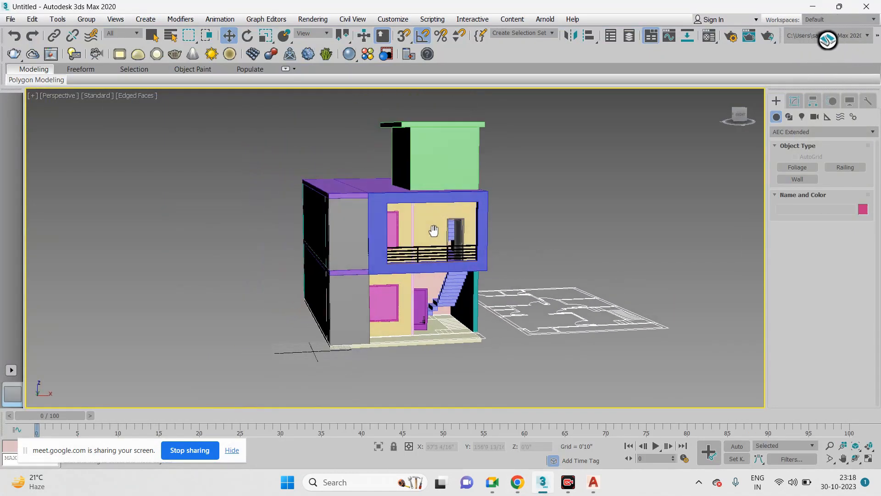
scroll(383, 258, up, 2)
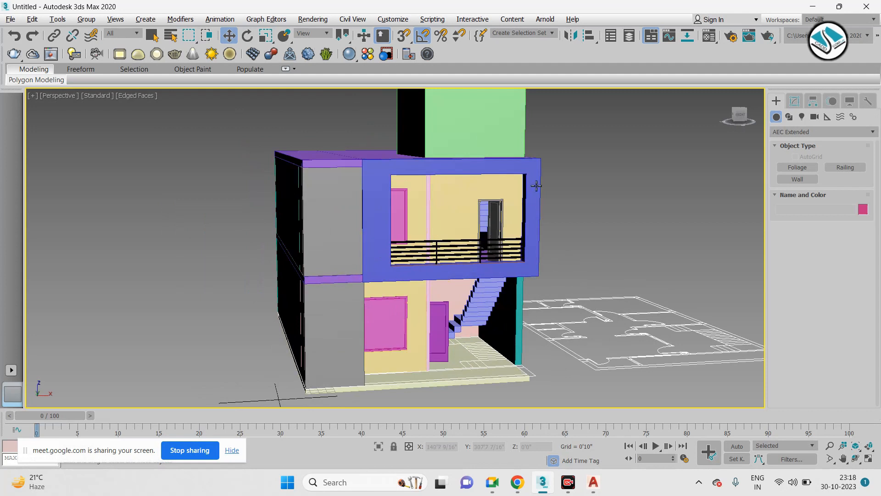
key(f)
scroll(470, 222, down, 4)
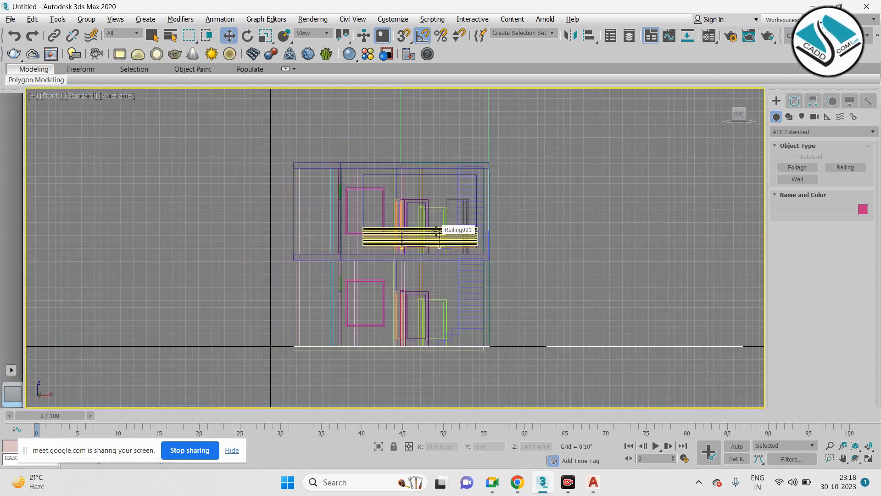
mouse_move(518, 482)
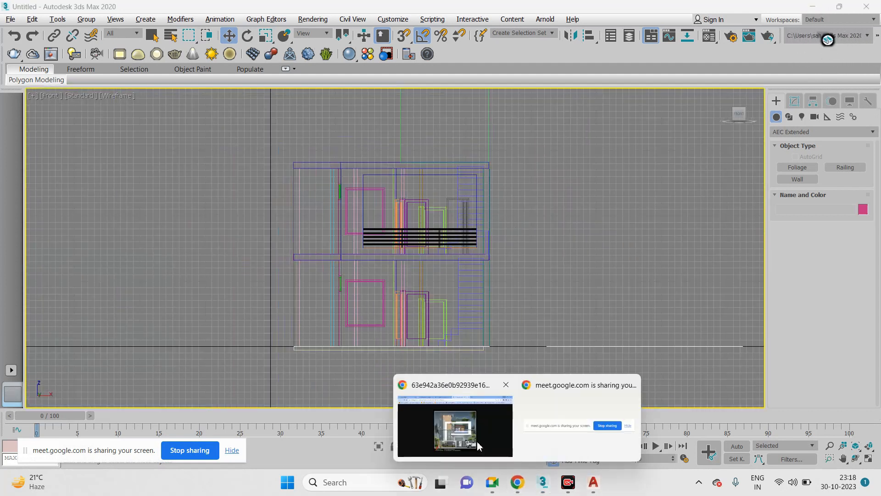
click(477, 442)
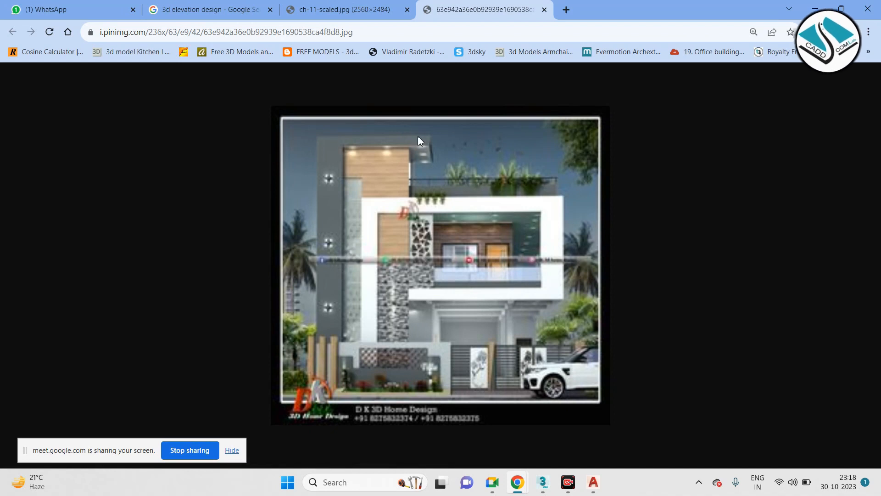
click(806, 17)
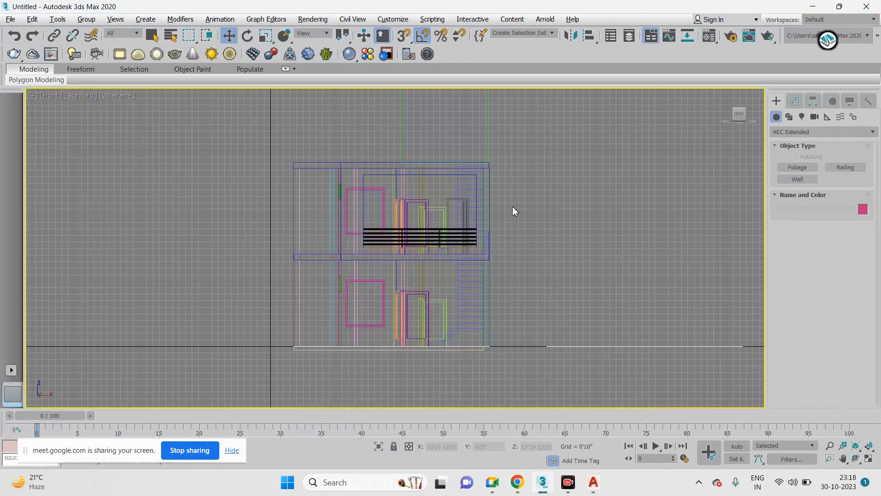
click(459, 230)
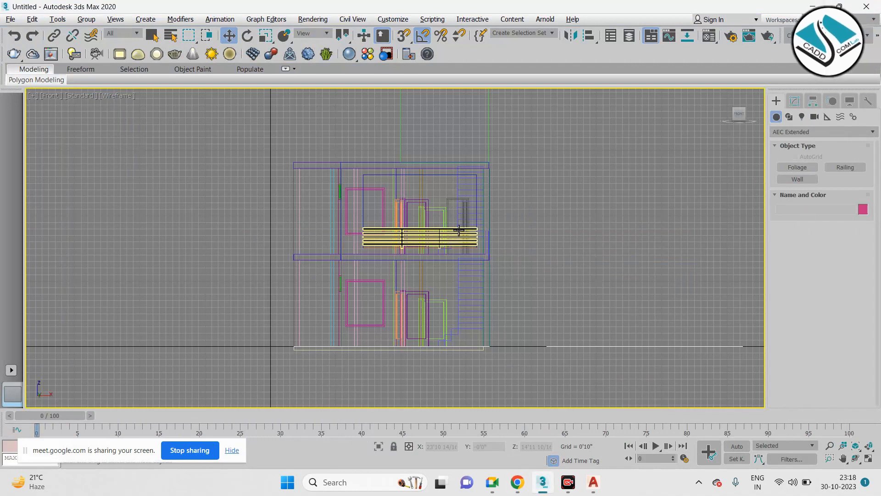
click(487, 234)
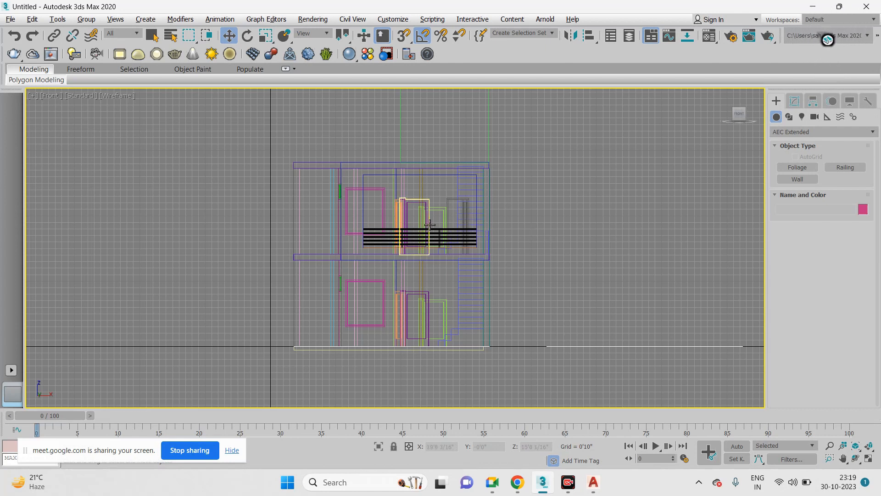
- Draw a closed inverted-L line from the house's front left ground corner up past the roof, with an arm reaching toward the rooftop room
click(790, 117)
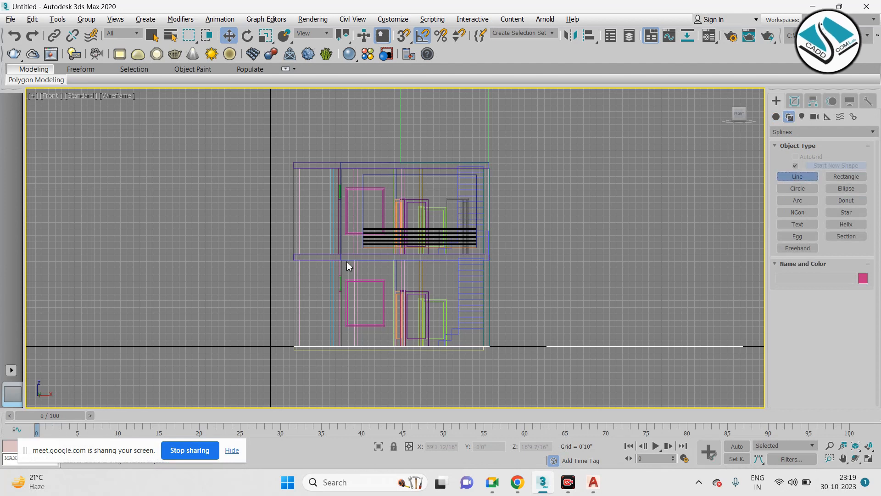
scroll(296, 348, down, 2)
click(301, 353)
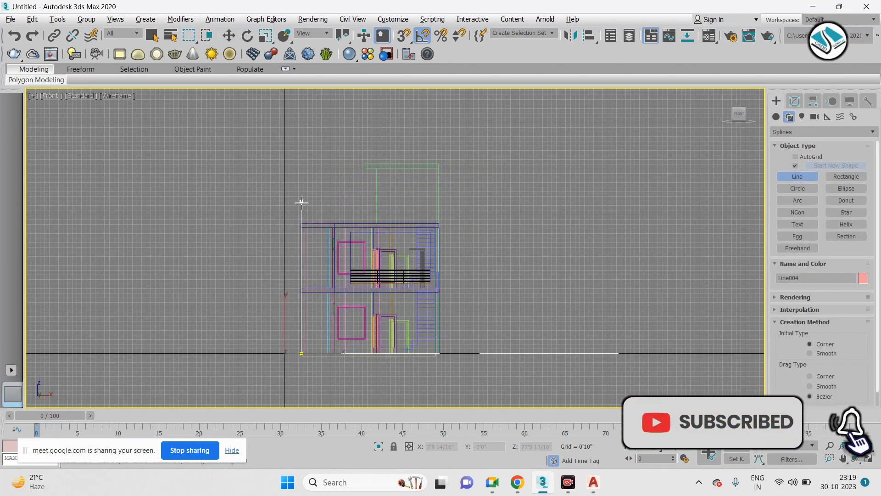
scroll(303, 193, up, 3)
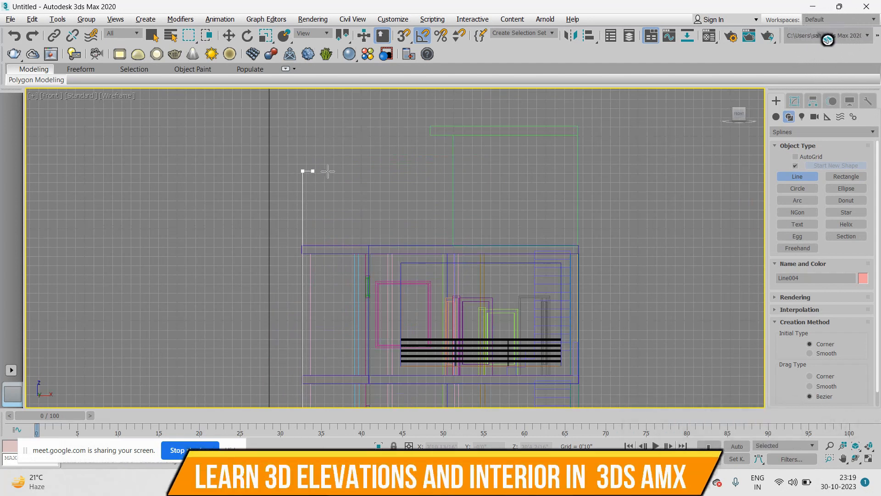
click(439, 171)
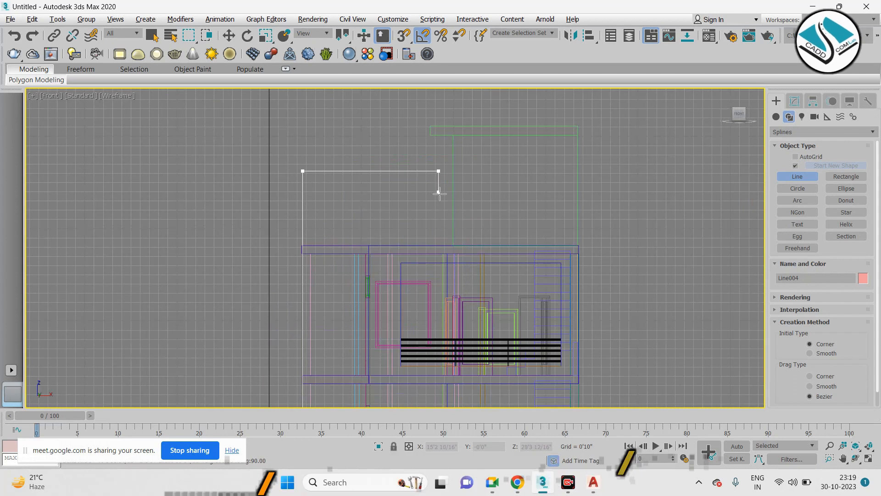
shift+click(421, 192)
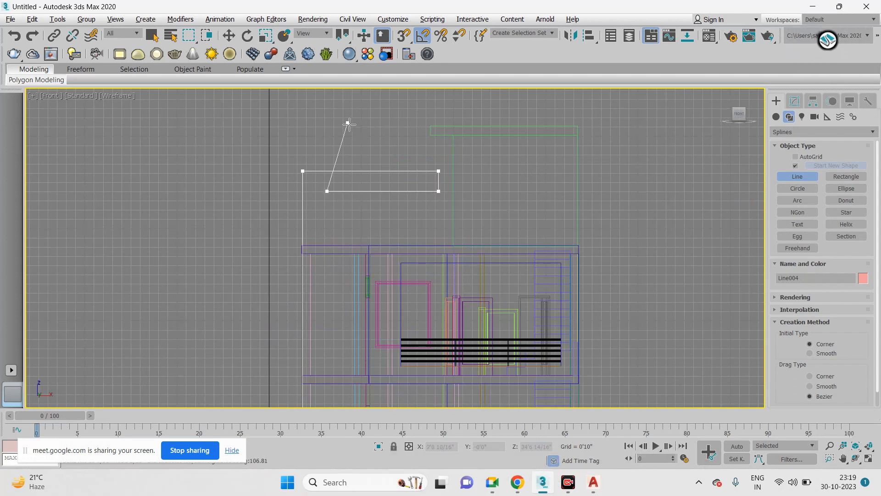
scroll(349, 124, down, 2)
scroll(336, 248, up, 8)
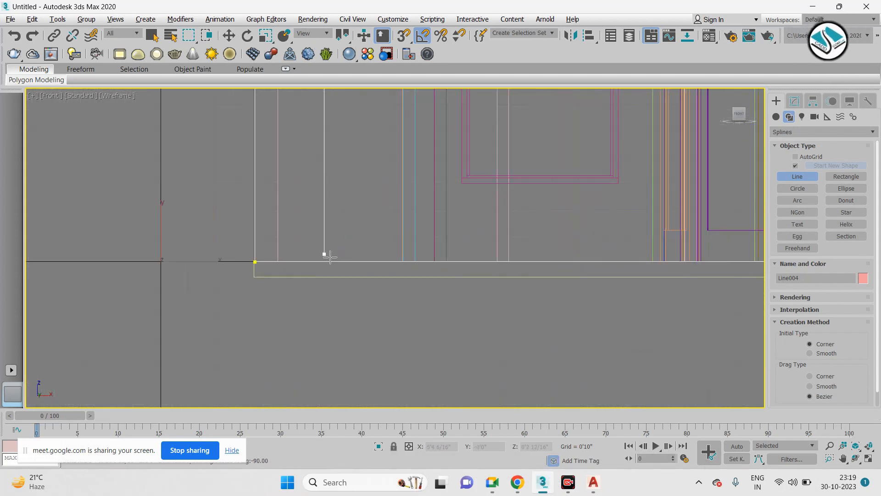
click(322, 262)
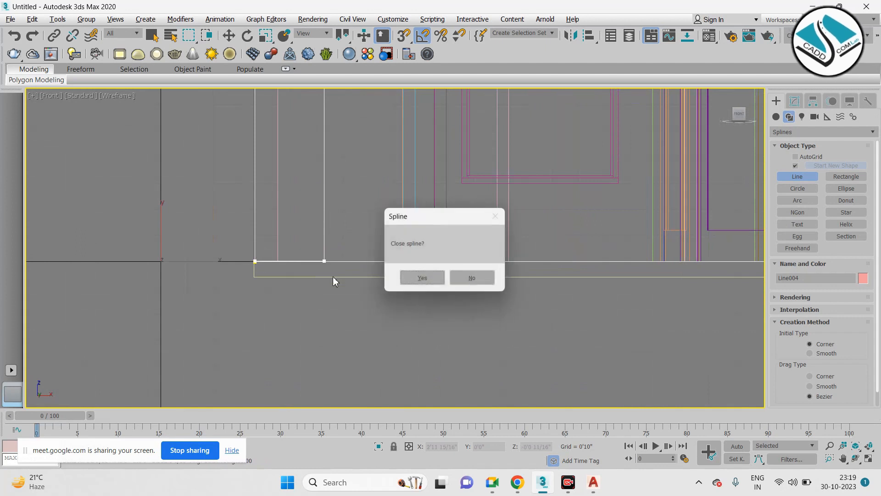
click(420, 278)
scroll(370, 324, down, 4)
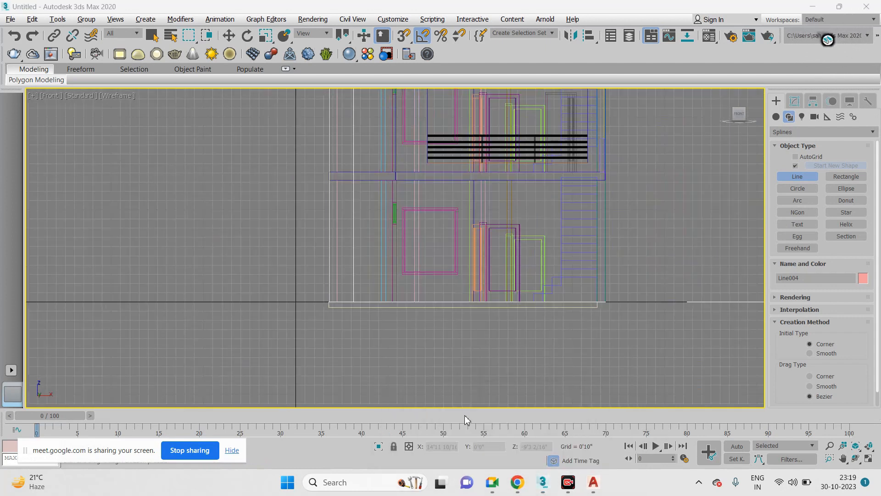
- Recheck the reference frame's proportions, then move the outline's inner vertices to widen its vertical leg and thin its top arm
click(464, 415)
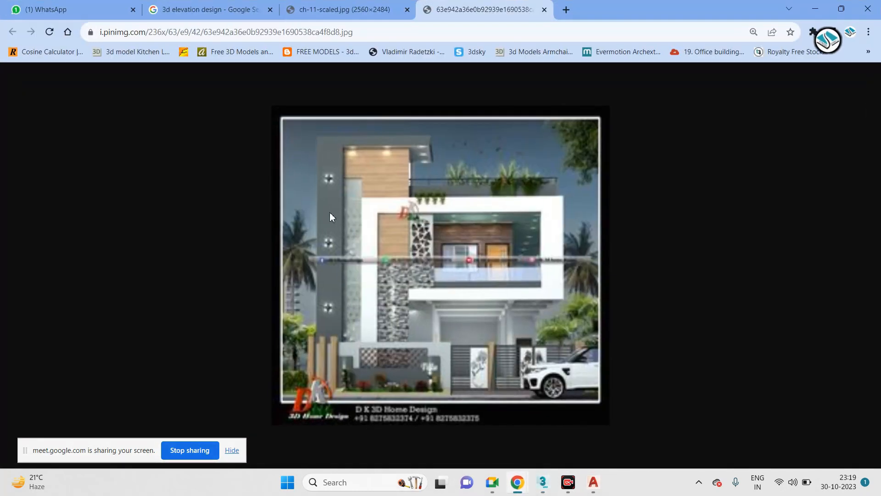
click(805, 10)
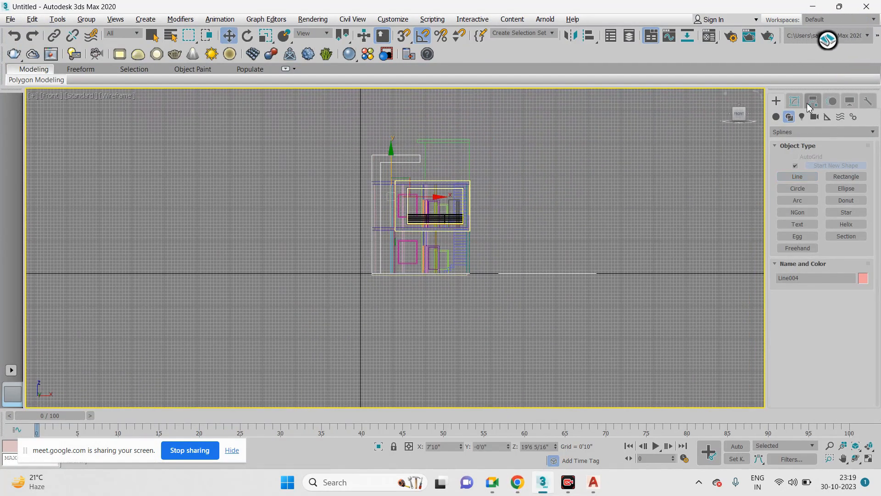
click(811, 103)
click(796, 157)
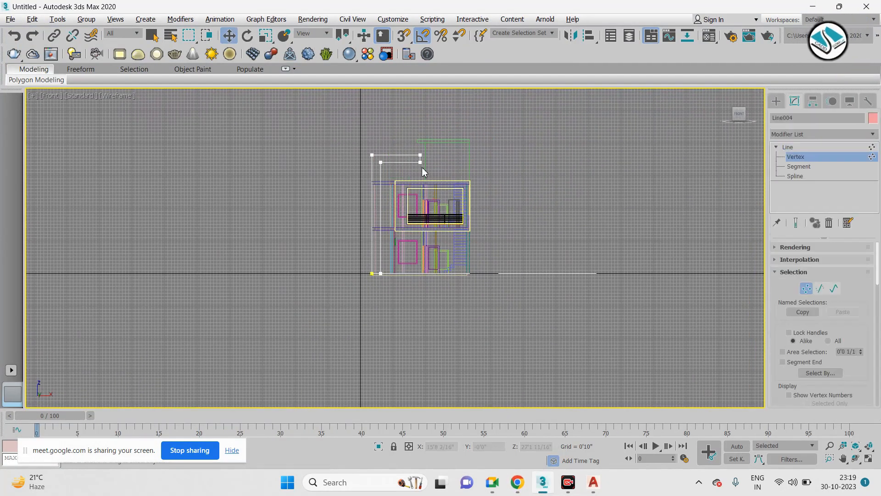
scroll(413, 167, up, 4)
drag(313, 168, 313, 170)
middle_drag(327, 348, 330, 221)
ctrl+drag(346, 319, 324, 345)
scroll(339, 321, down, 2)
scroll(353, 322, down, 1)
scroll(356, 342, up, 3)
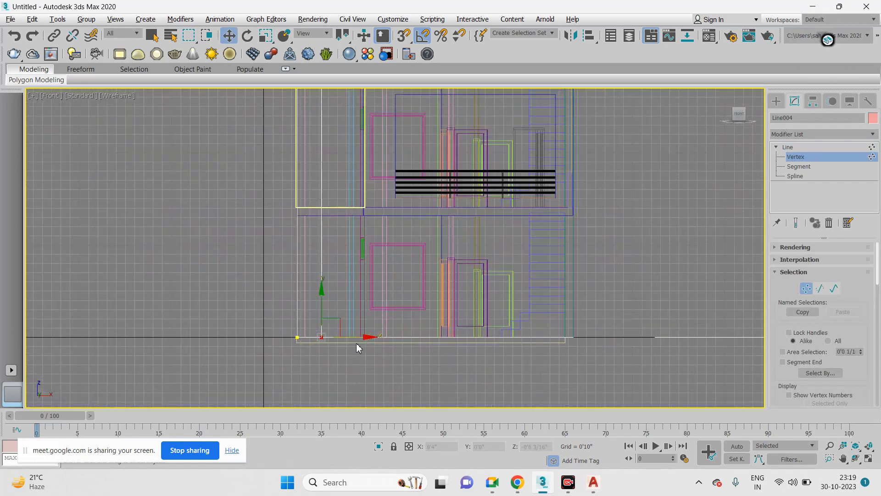
scroll(375, 340, down, 3)
scroll(331, 210, up, 5)
click(335, 218)
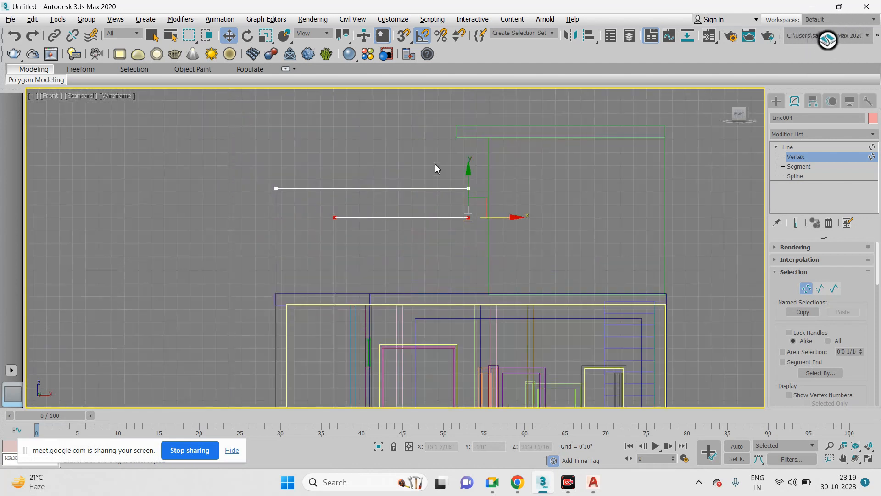
drag(469, 184, 469, 173)
- Extrude the inverted-L outline by 1'6"
key(alt+w)
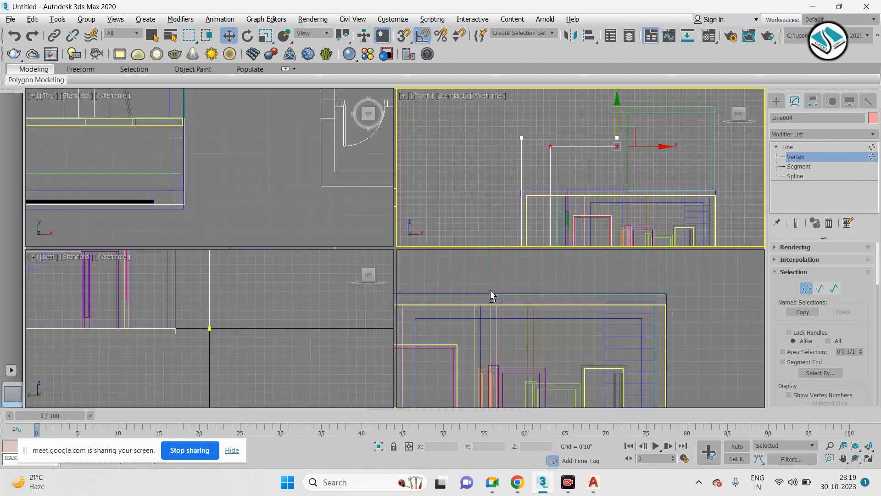
key(alt+w)
alt+middle_drag(593, 248, 561, 251)
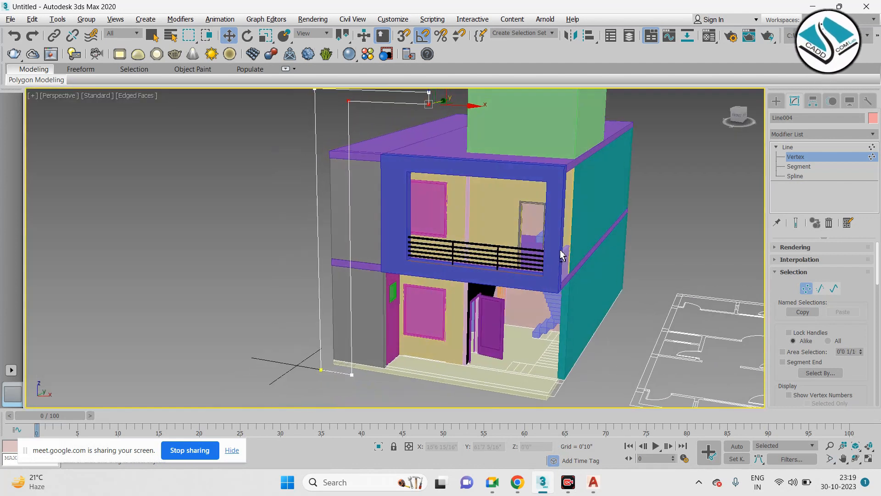
click(777, 100)
click(817, 132)
click(796, 101)
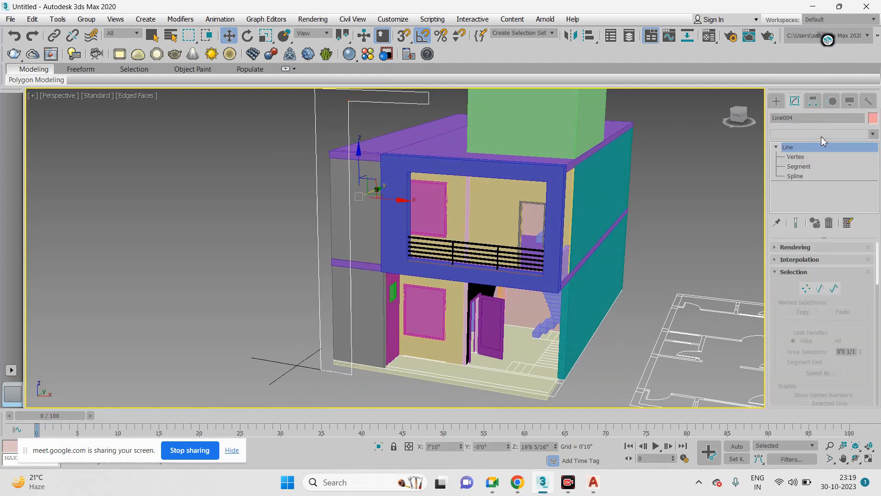
click(822, 134)
click(797, 149)
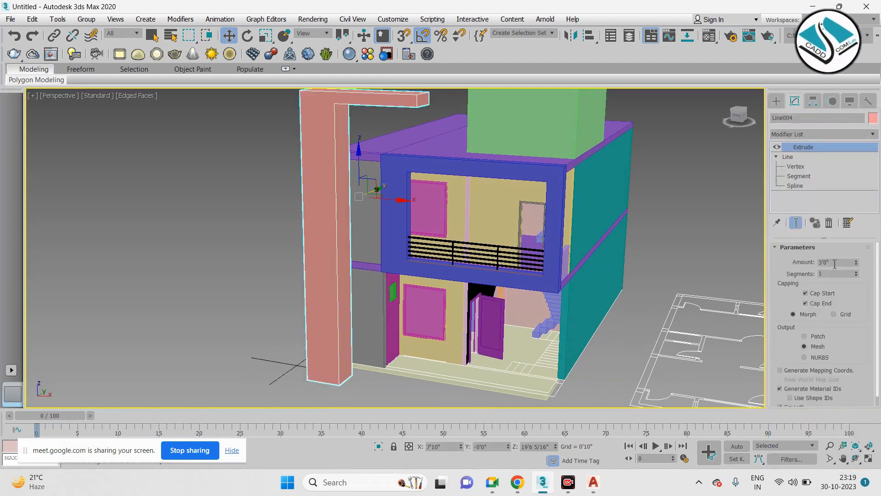
text(1'6)
key(Return)
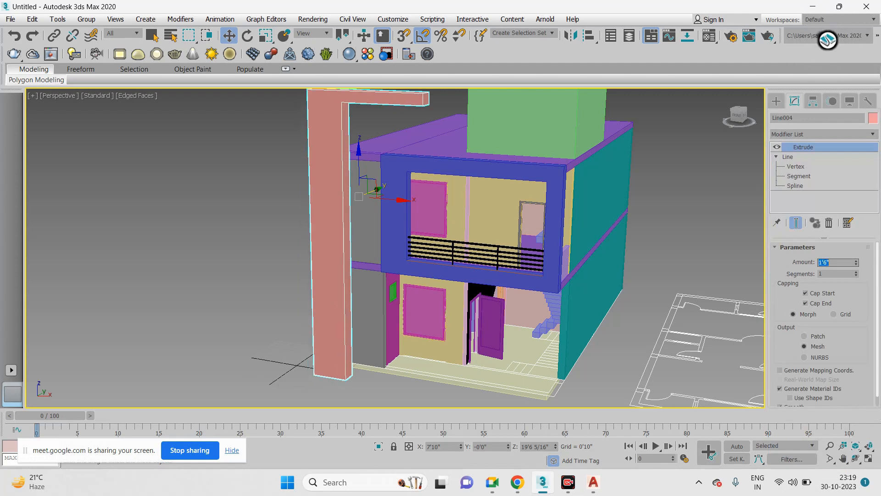
- Move the extruded frame back about 3'1" toward the house, snapping its rear bottom corner to the plinth's front corner
click(777, 101)
alt+middle_drag(321, 197, 456, 207)
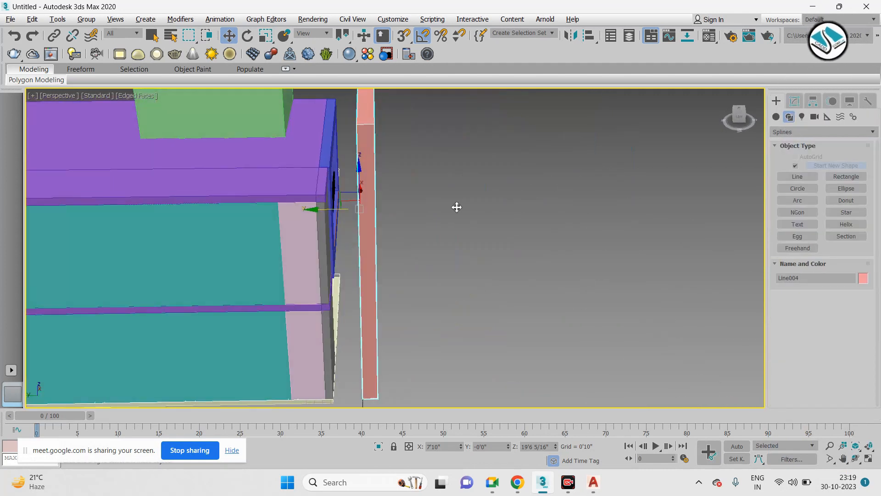
middle_drag(351, 359, 424, 236)
scroll(424, 238, up, 5)
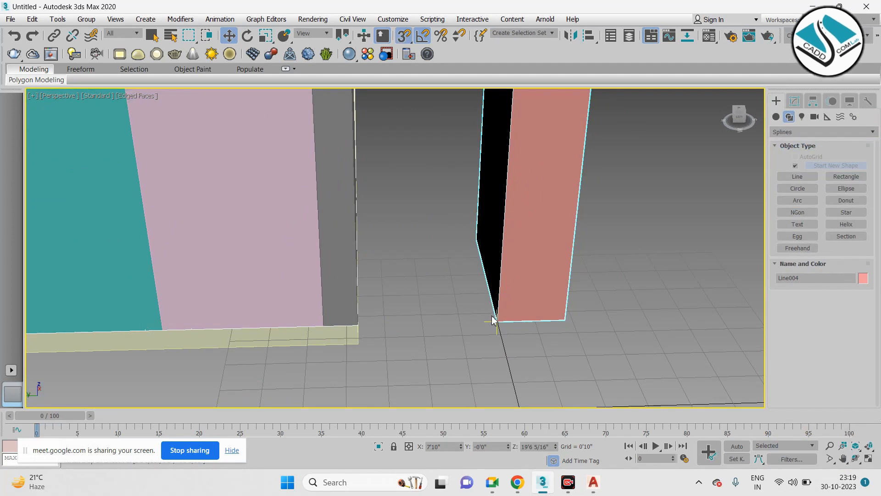
drag(500, 318, 361, 337)
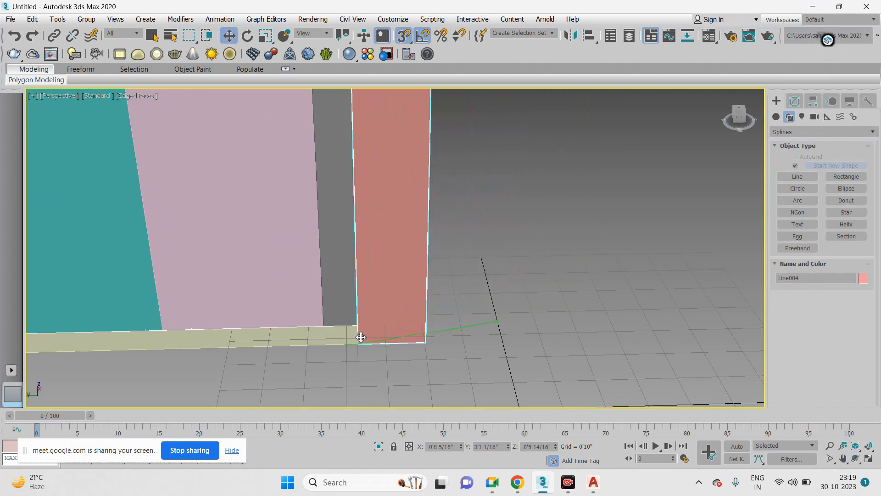
- Set the inverted-L frame's extrusion amount to 1'
middle_drag(395, 320, 394, 320)
click(367, 339)
scroll(473, 317, down, 8)
alt+middle_drag(510, 283, 374, 281)
scroll(372, 268, up, 5)
click(348, 256)
scroll(352, 256, down, 5)
scroll(374, 199, up, 4)
alt+middle_drag(373, 199, 356, 233)
click(795, 104)
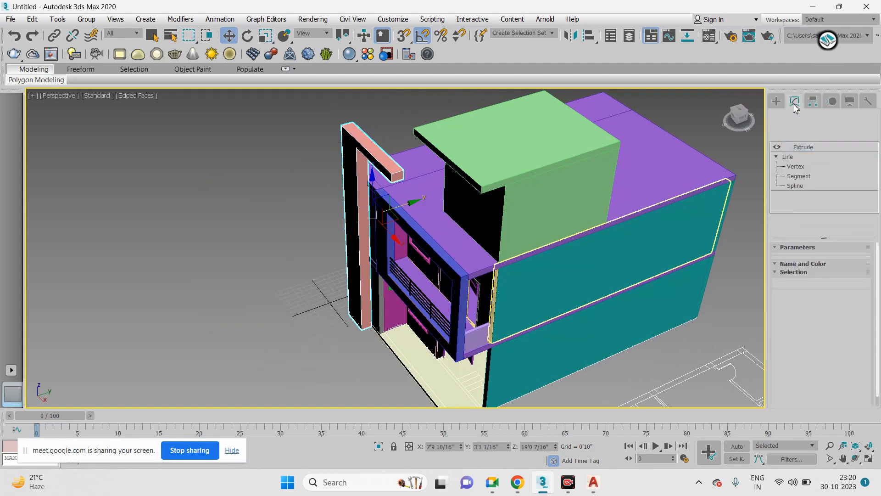
key(alt+w)
middle_click(232, 198)
key(alt+w)
scroll(388, 221, down, 7)
middle_drag(280, 214, 416, 224)
scroll(416, 225, up, 4)
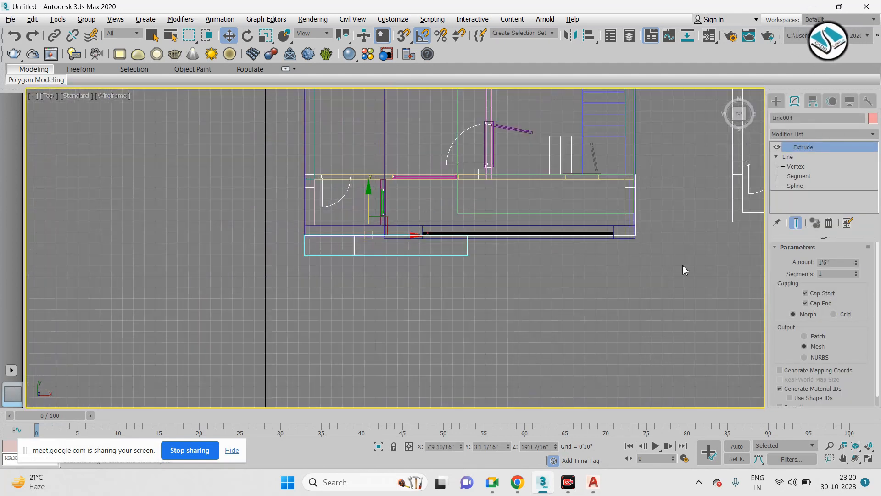
drag(833, 263, 817, 264)
text(1')
key(Return)
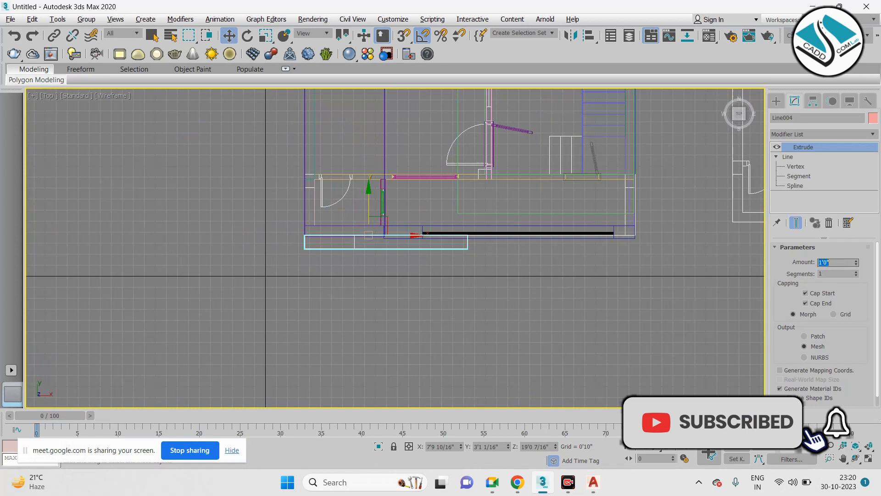
- Recheck the tall frame's shape in the reference house image, then return to the model's perspective view
click(452, 424)
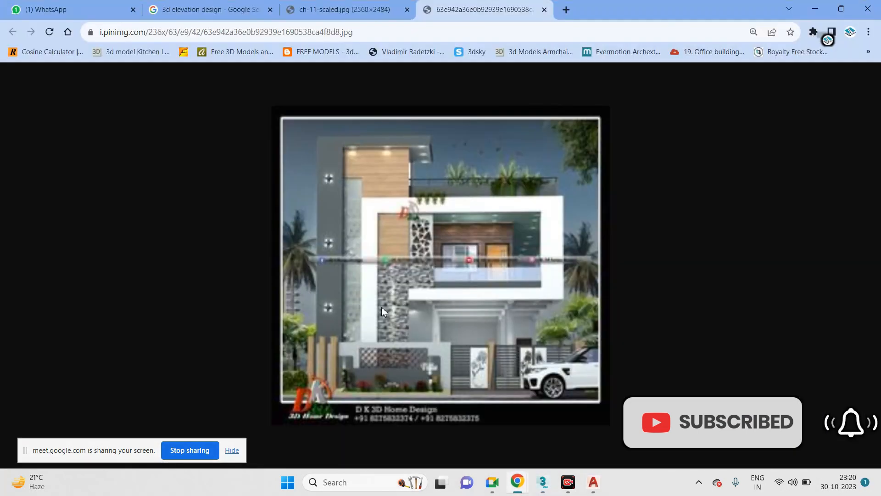
click(816, 10)
click(777, 101)
key(alt+w)
middle_click(513, 300)
key(alt+w)
- Convert the inverted-L frame to an Editable Poly
alt+middle_drag(446, 258, 641, 256)
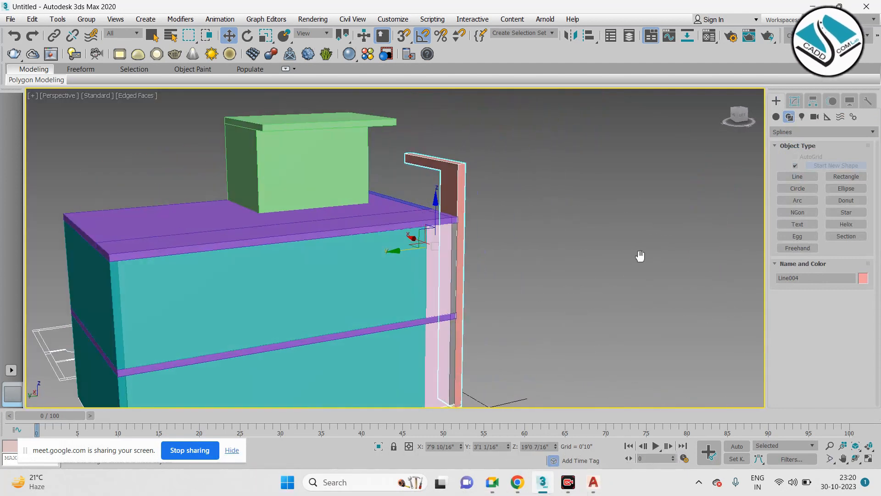
scroll(403, 193, up, 3)
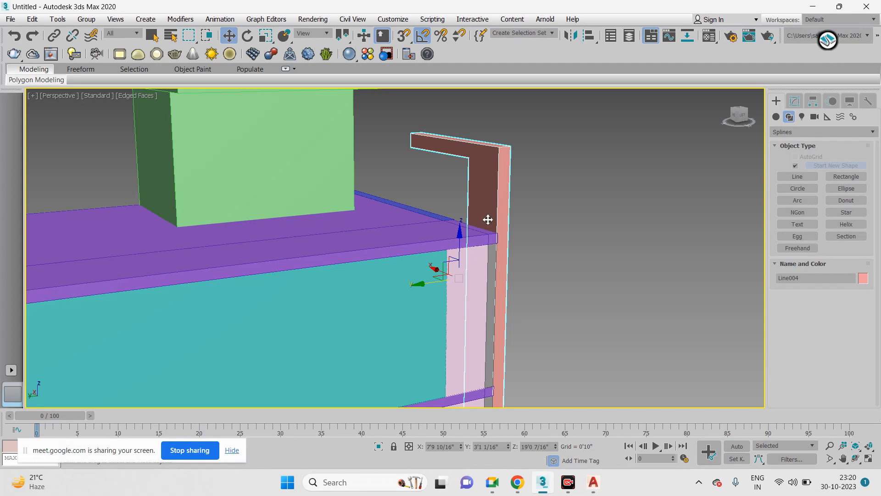
alt+middle_drag(488, 219, 392, 225)
right_click(402, 178)
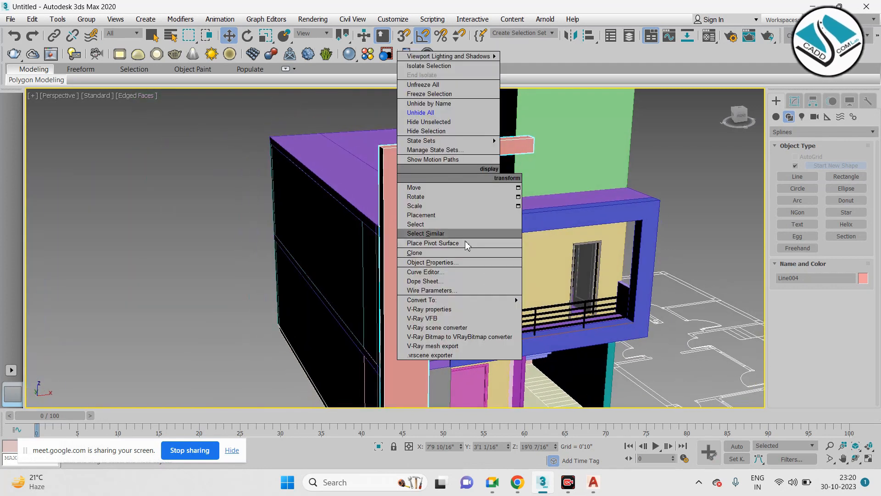
mouse_move(487, 300)
click(560, 309)
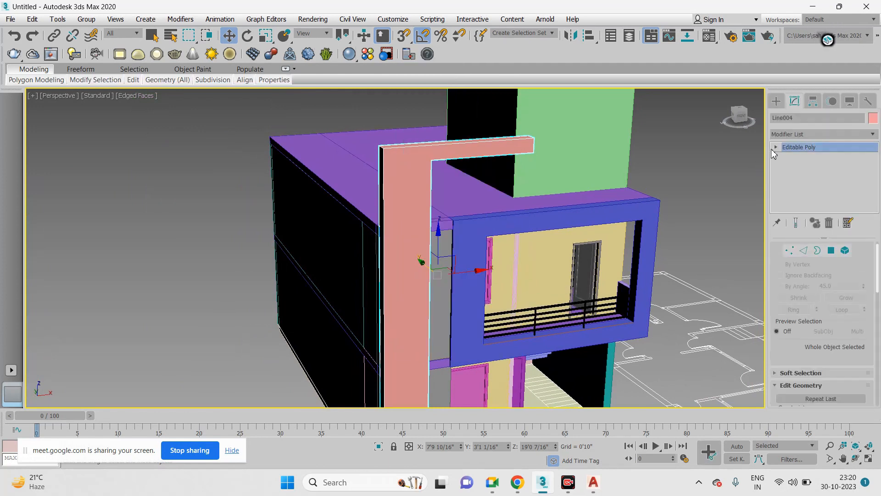
- Connect the four vertical edges of the frame's leg with one new segment
click(776, 147)
click(794, 166)
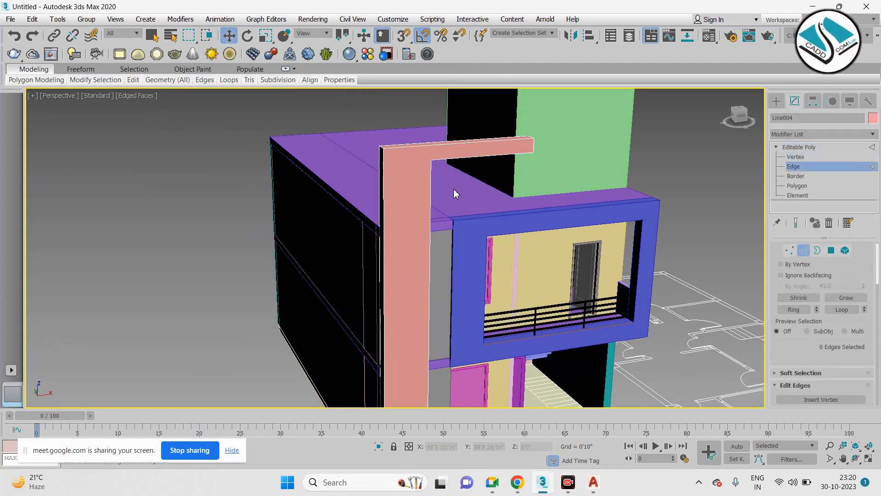
drag(454, 193, 363, 230)
scroll(798, 366, down, 5)
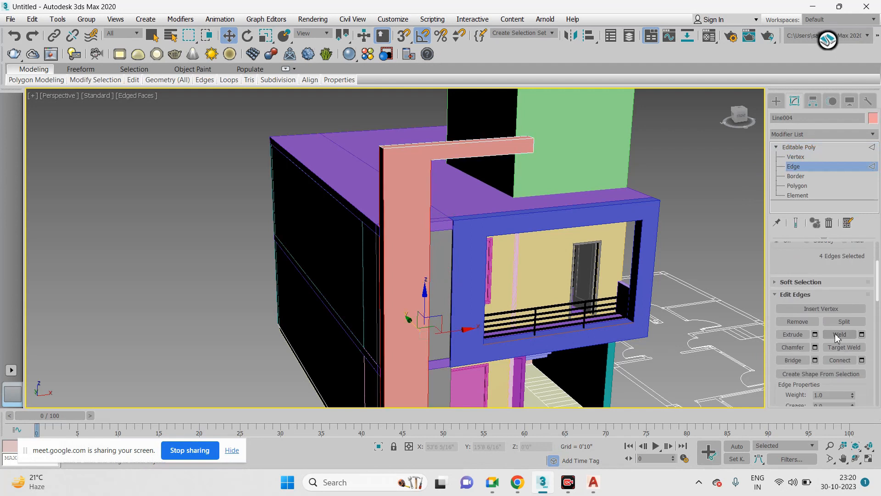
click(862, 360)
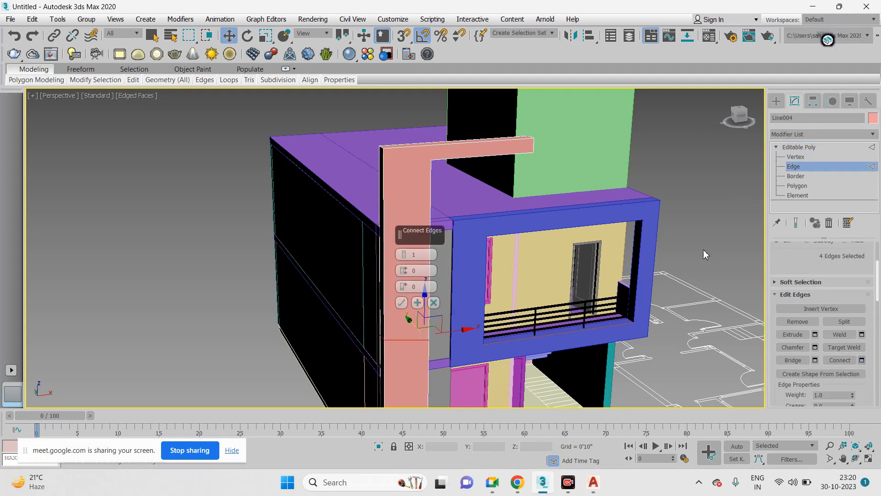
click(401, 303)
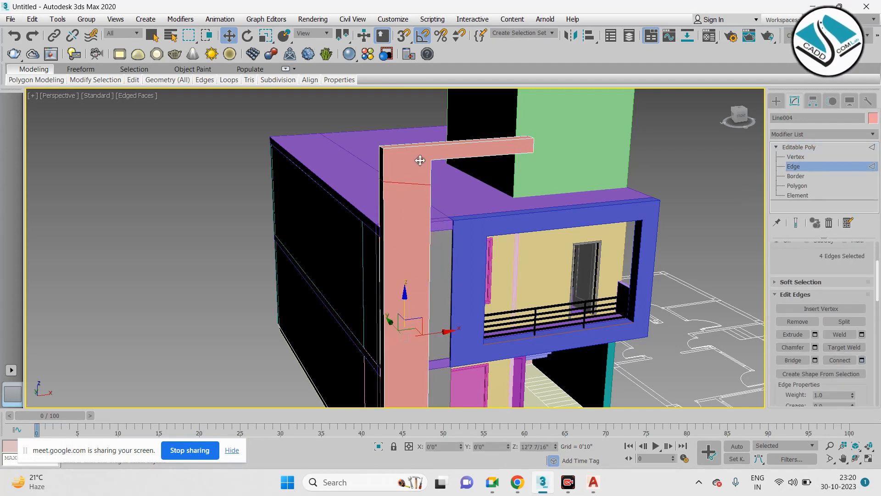
- Raise the new edge loop on the frame's leg to line up with the underside of the top arm
scroll(424, 156, up, 4)
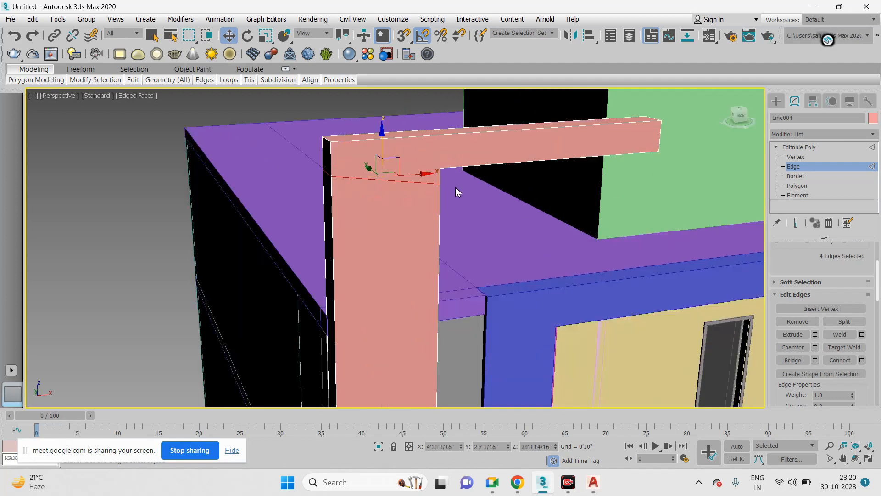
key(r)
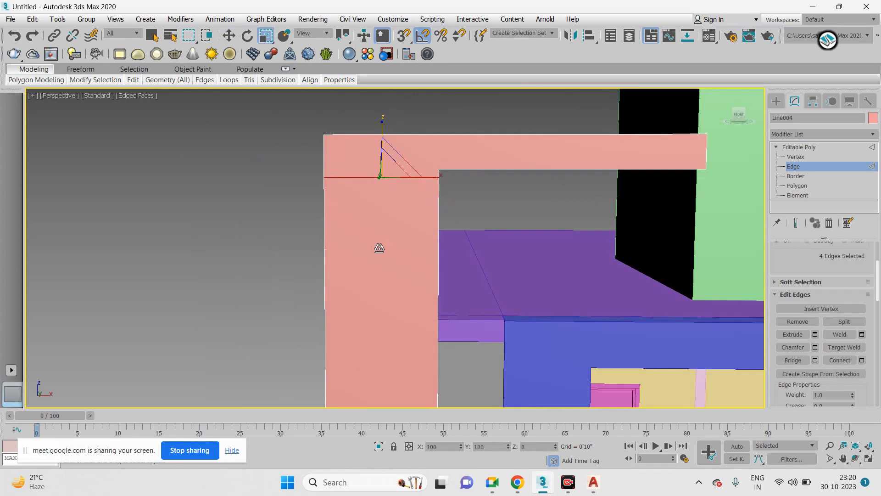
key(w)
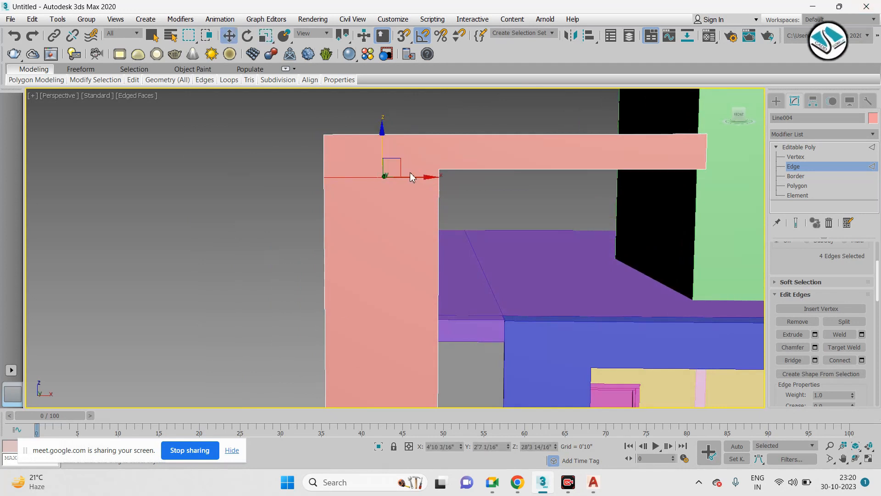
scroll(381, 156, up, 2)
drag(381, 152, 384, 144)
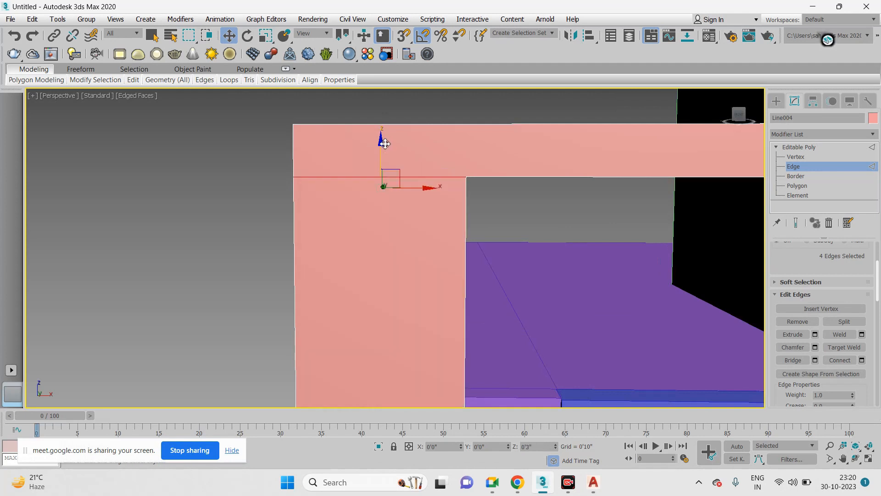
scroll(449, 191, down, 5)
alt+middle_drag(449, 193, 567, 231)
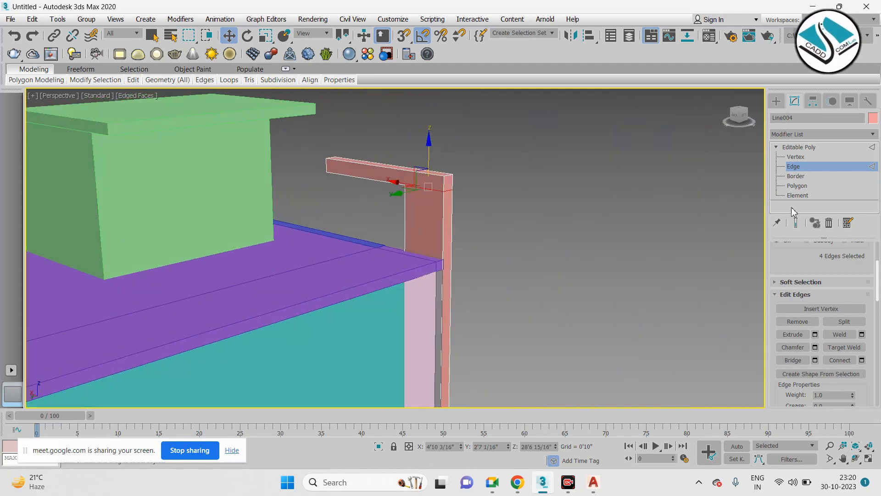
- Extrude the rear face of the frame's top arm back over the roof to form a deep canopy slab
click(798, 188)
click(404, 181)
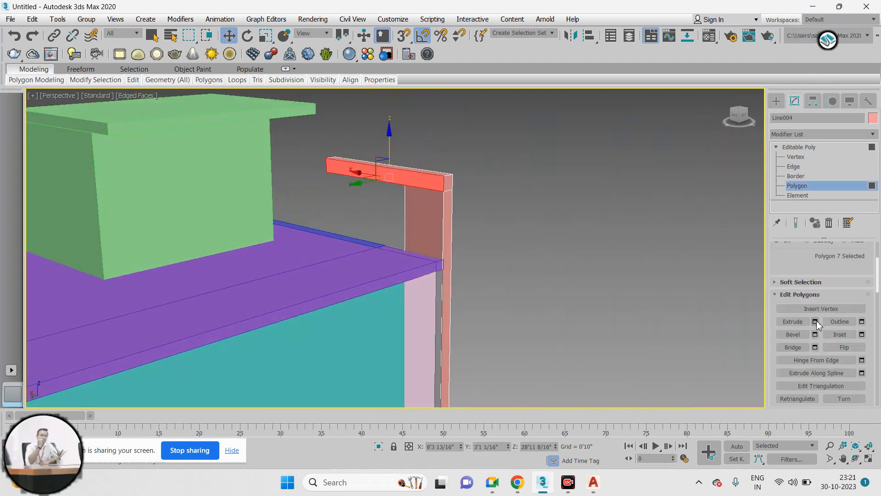
drag(404, 270, 573, 314)
alt+middle_drag(536, 299, 390, 294)
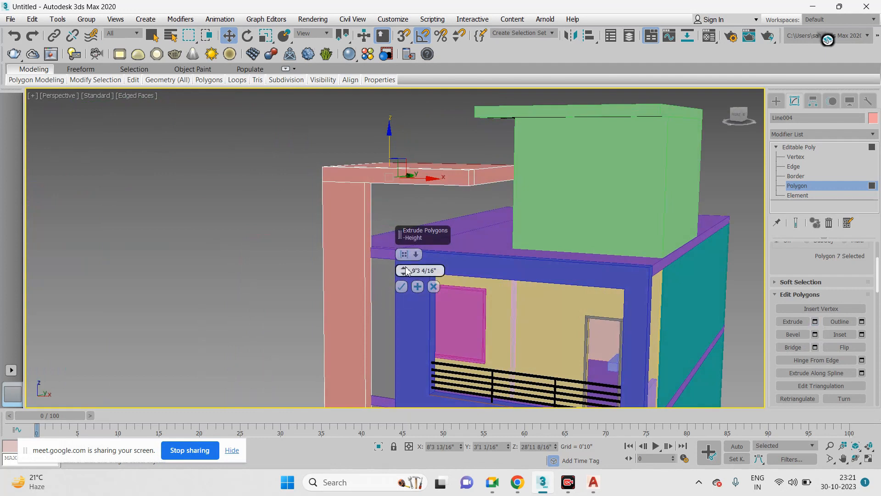
click(402, 286)
alt+middle_drag(399, 291, 411, 245)
- Raise all the vertices of the frame's canopy in the front view, then extend its free end by about 1'11"
scroll(409, 204, up, 3)
click(796, 159)
key(alt+w)
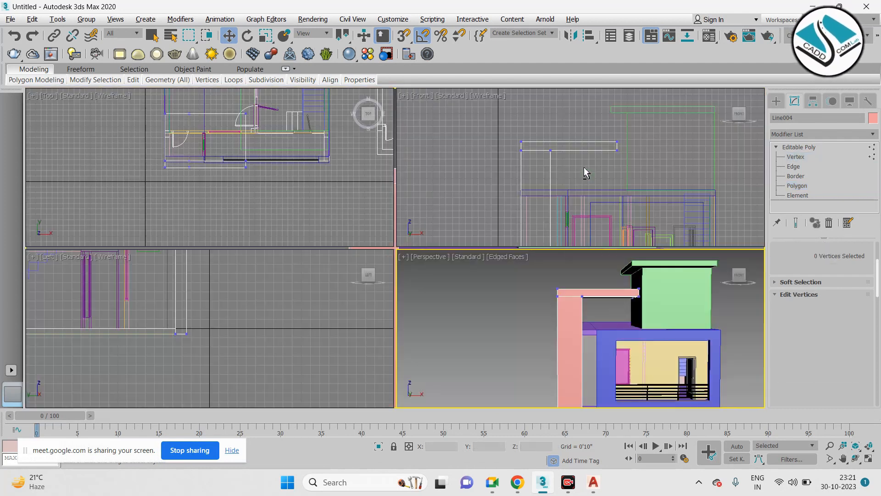
click(584, 171)
key(alt+w)
middle_drag(470, 195, 471, 202)
drag(557, 278, 557, 278)
middle_drag(341, 194, 360, 233)
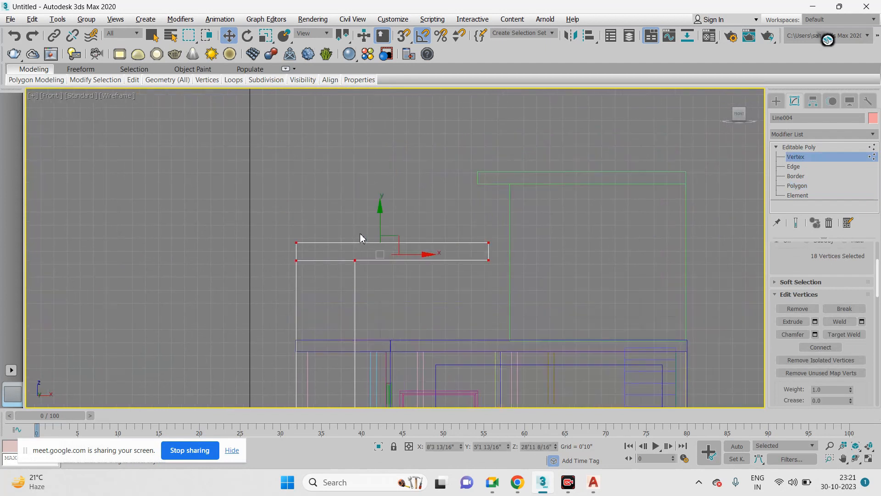
drag(380, 227, 381, 193)
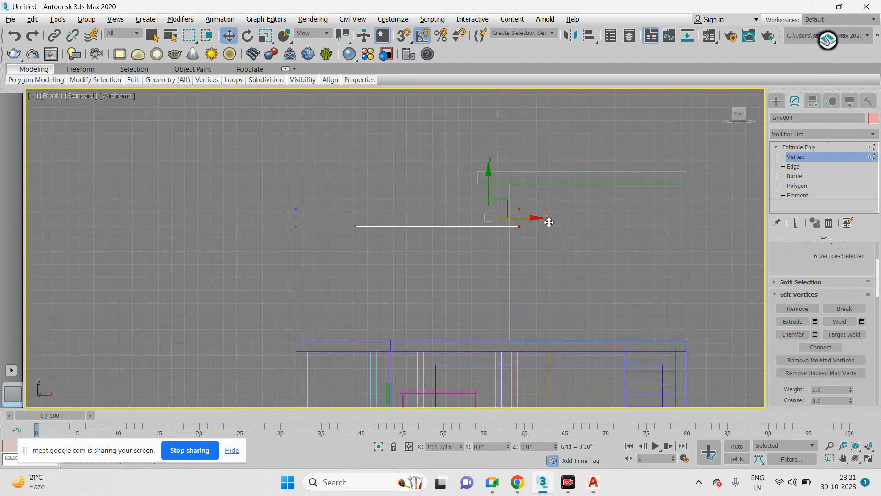
key(p)
mouse_move(542, 291)
alt+middle_down()
mouse_move(502, 243)
mouse_move(508, 242)
mouse_move(484, 234)
mouse_move(669, 167)
alt+middle_up()
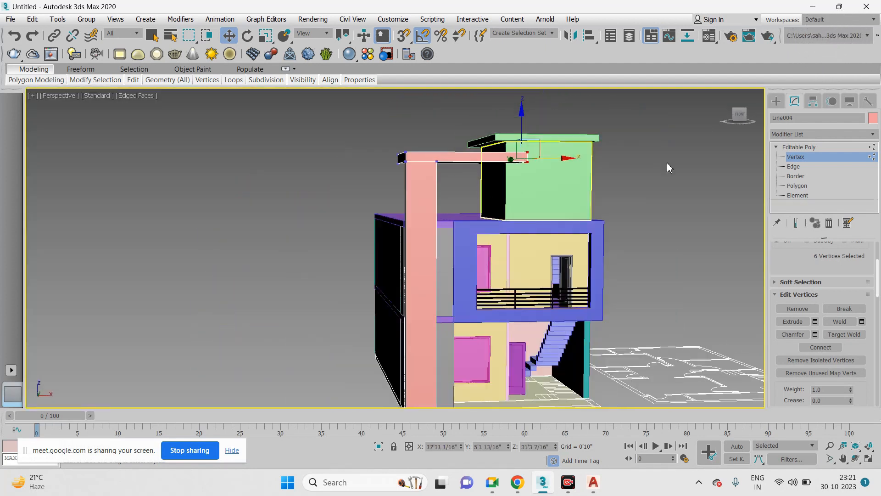
- Draw a narrow Box about 4'7" long and 5" wide over the canopy in the top view, running front to back
click(780, 103)
alt+middle_drag(626, 233, 527, 255)
key(t)
scroll(327, 201, down, 2)
middle_drag(358, 178, 401, 244)
scroll(399, 246, up, 6)
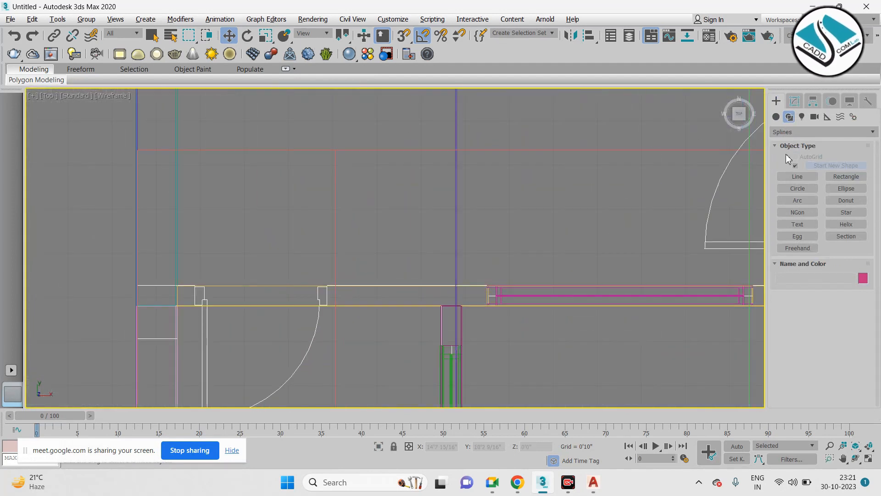
click(778, 115)
click(801, 131)
click(794, 140)
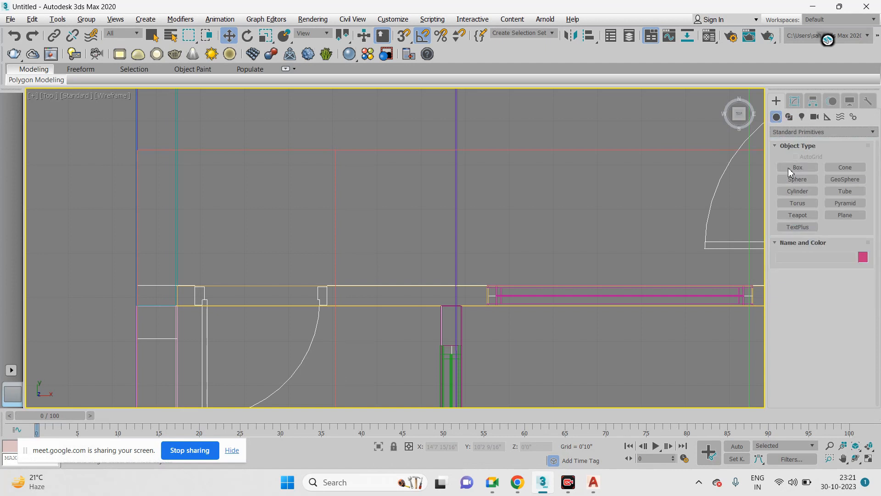
click(792, 169)
scroll(425, 205, down, 2)
scroll(478, 199, down, 2)
middle_drag(478, 199, 375, 188)
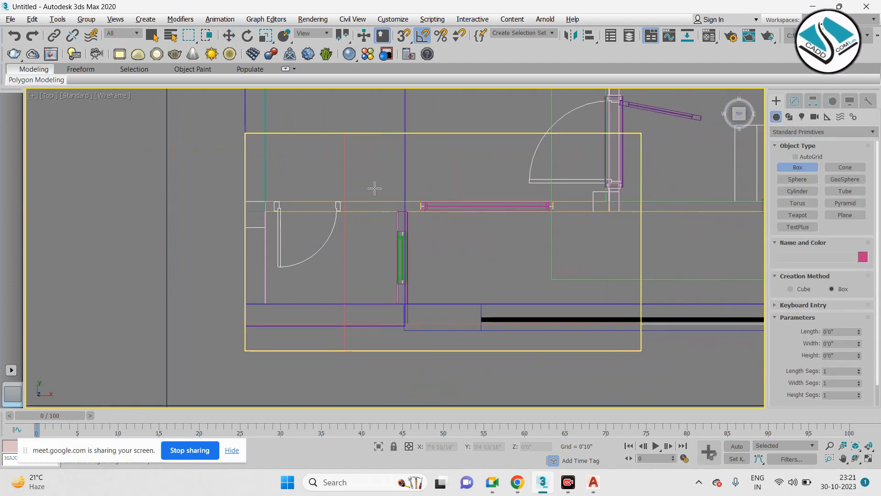
drag(371, 162, 385, 279)
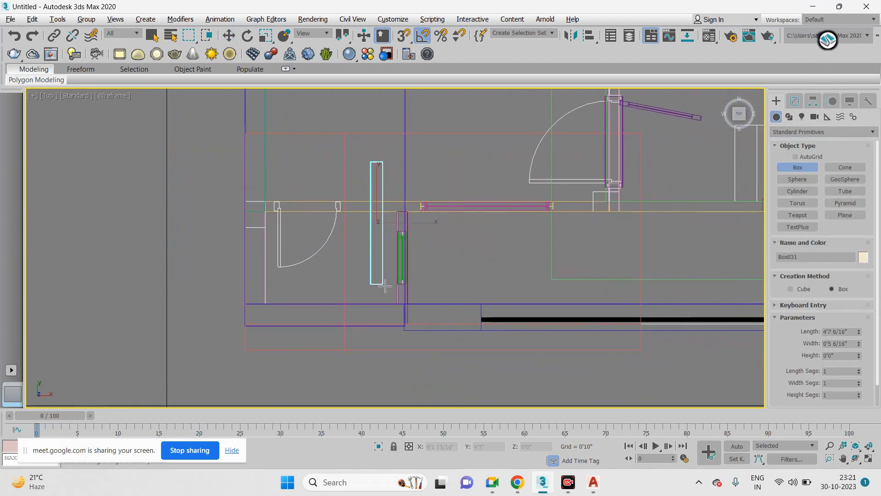
- Raise the narrow box to the canopy's height and position it through the slab near the free end
key(w)
key(alt+w)
middle_click(515, 333)
key(alt+w)
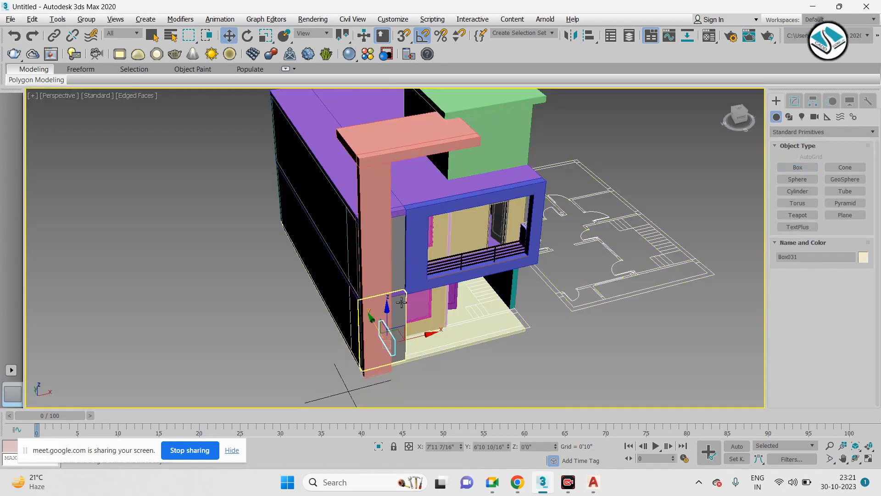
drag(389, 323, 419, 134)
alt+middle_drag(419, 134, 575, 213)
scroll(390, 215, up, 3)
drag(378, 194, 324, 184)
alt+middle_drag(324, 184, 307, 171)
scroll(335, 192, up, 3)
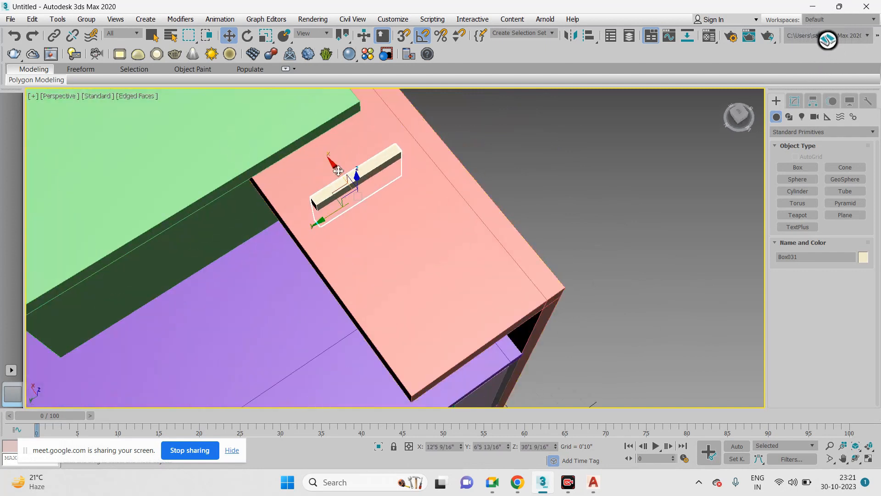
drag(330, 185, 329, 172)
- Clone the narrow box along the canopy's length as 4 copies
alt+middle_drag(328, 172, 324, 181)
shift+drag(322, 180, 344, 184)
click(472, 244)
click(472, 244)
click(472, 244)
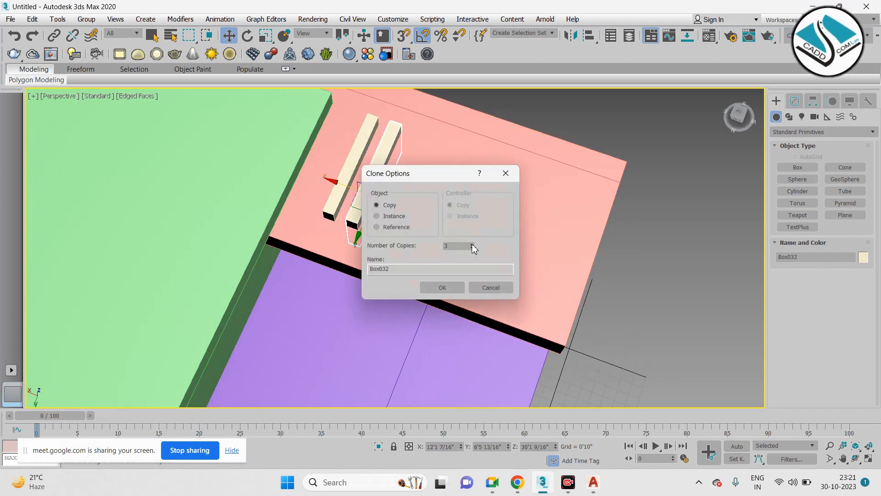
click(453, 290)
- Subtract all five narrow boxes from the canopy with ProBoolean to cut a row of slots, then deselect the frame
alt+middle_drag(505, 263, 511, 207)
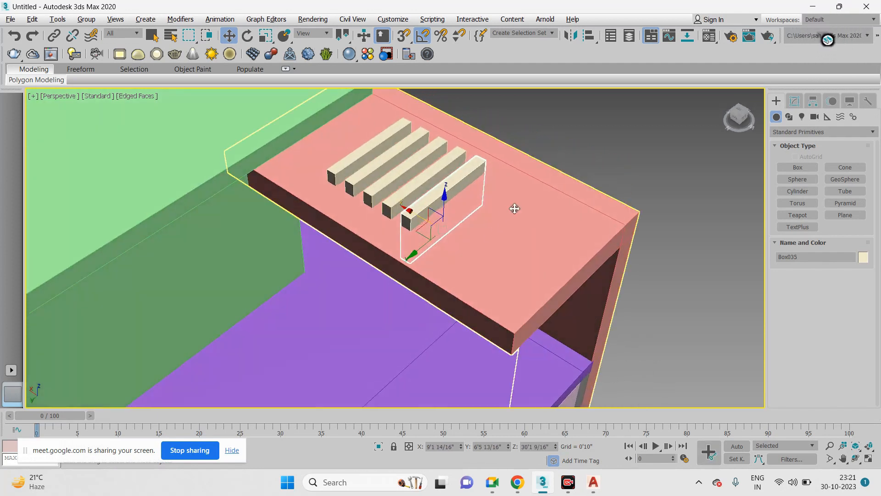
click(512, 206)
click(822, 132)
click(790, 164)
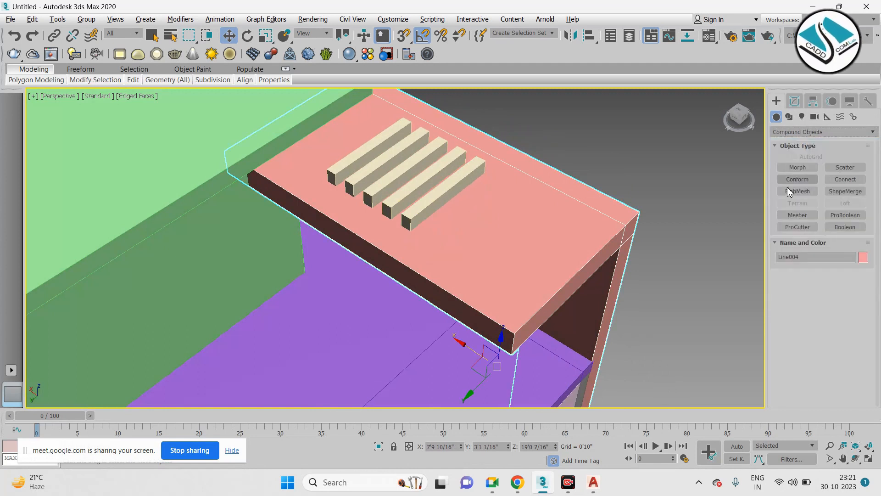
click(846, 215)
click(804, 287)
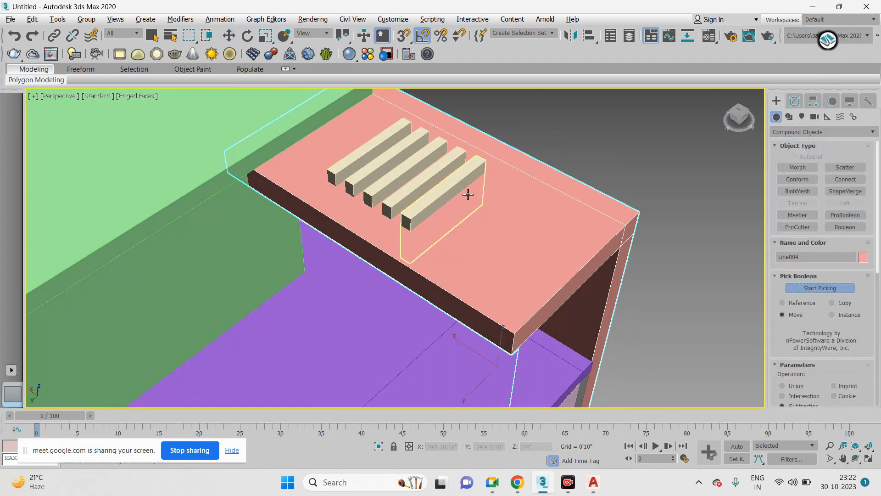
click(439, 177)
click(439, 176)
click(425, 160)
click(413, 147)
click(399, 138)
key(w)
alt+middle_drag(643, 176, 512, 197)
scroll(512, 197, down, 5)
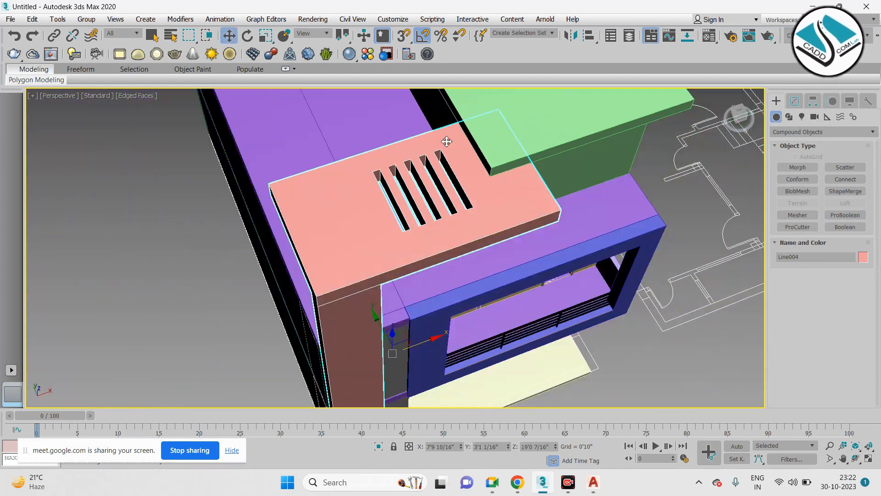
alt+middle_drag(527, 234, 474, 159)
click(789, 102)
click(777, 102)
click(696, 136)
- Switch to Chrome to compare the elevation with the reference images, close the Pinterest image and minimise the browser
scroll(557, 175, down, 3)
alt+middle_drag(448, 157, 514, 166)
click(518, 482)
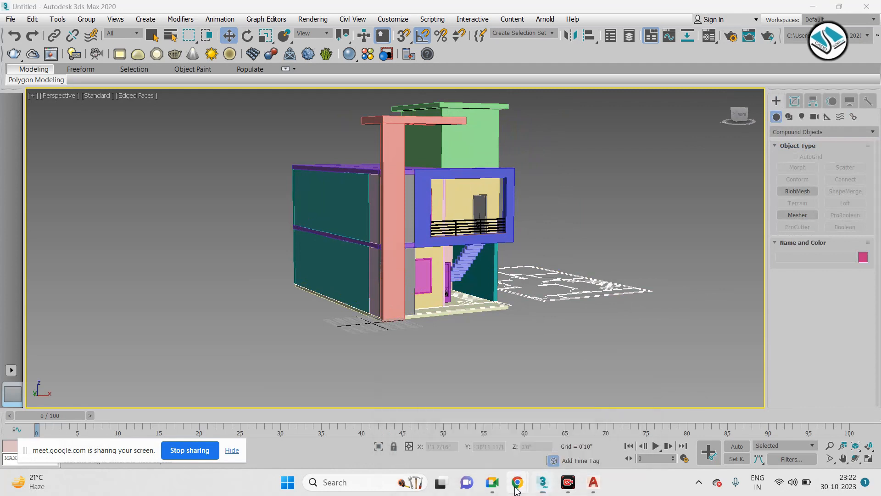
click(473, 404)
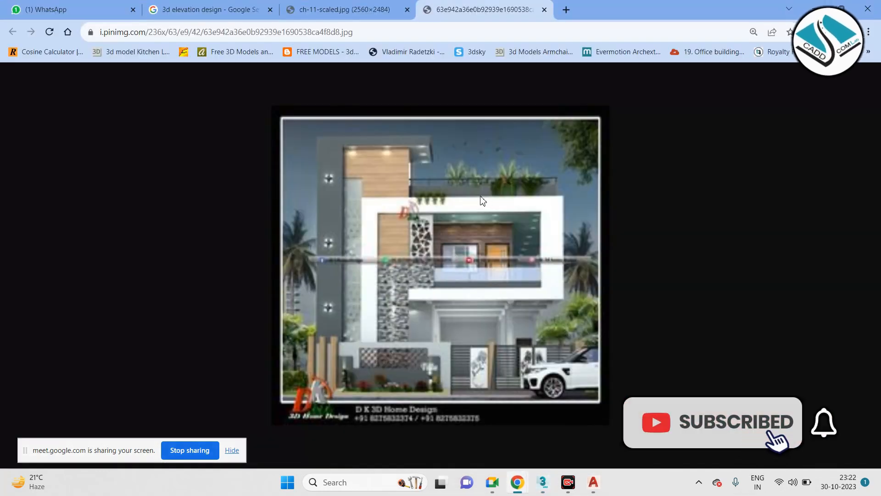
click(544, 11)
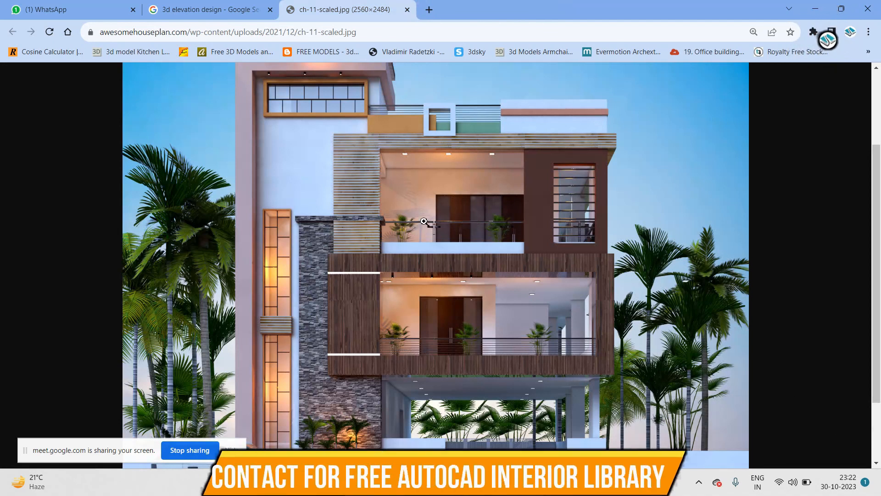
scroll(425, 221, down, 1)
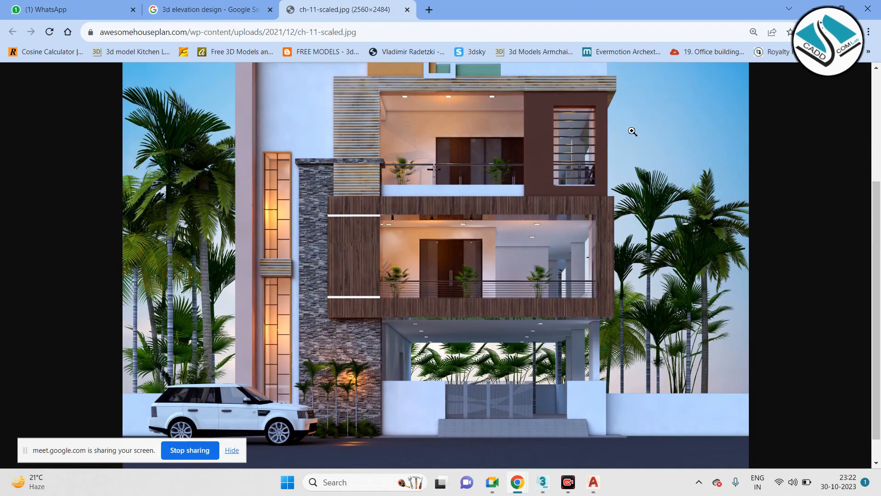
click(819, 10)
- Draw a Line spline along the roof slab's edges from the rooftop room around the rear corners to the front by the tall frame
alt+middle_drag(482, 225, 634, 256)
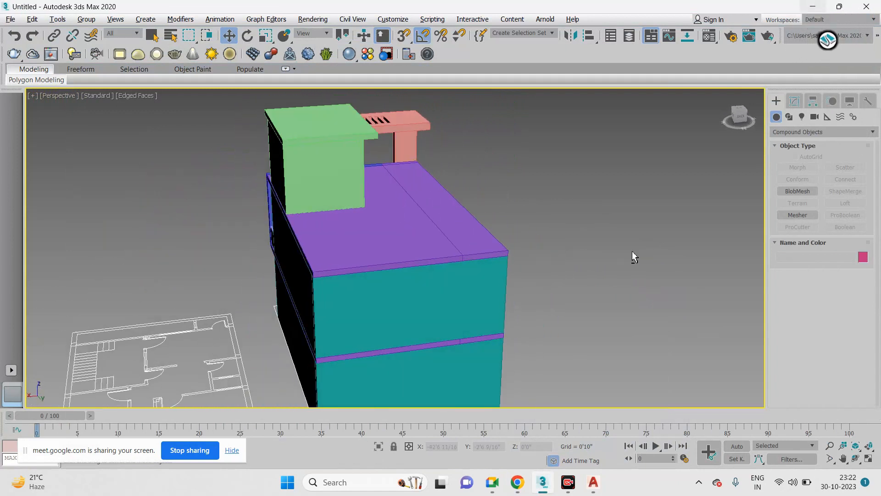
click(793, 119)
click(798, 176)
key(s)
click(321, 204)
right_click(295, 220)
alt+middle_drag(293, 219, 319, 227)
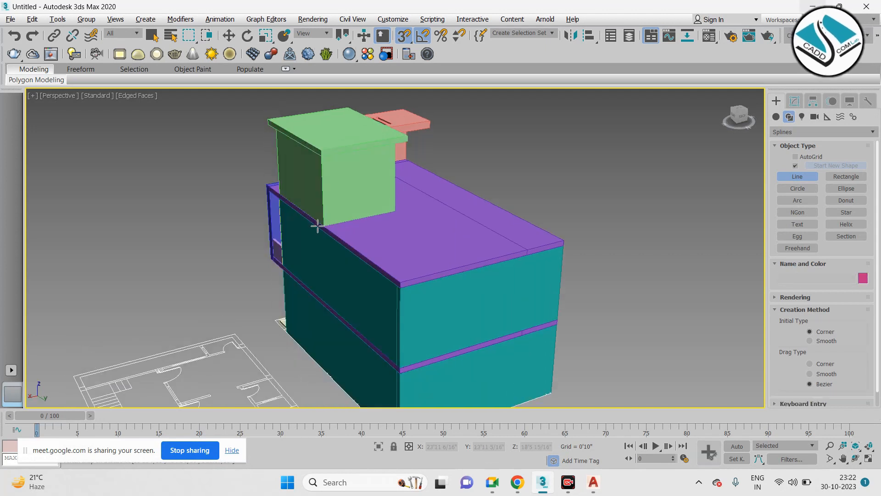
scroll(331, 227, up, 3)
click(319, 224)
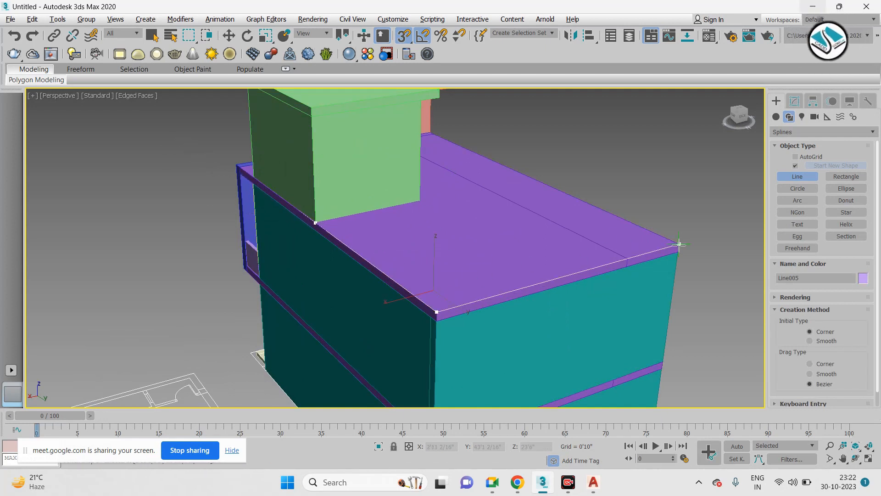
scroll(380, 166, down, 4)
alt+middle_drag(456, 176, 367, 170)
scroll(367, 171, up, 4)
right_click(446, 213)
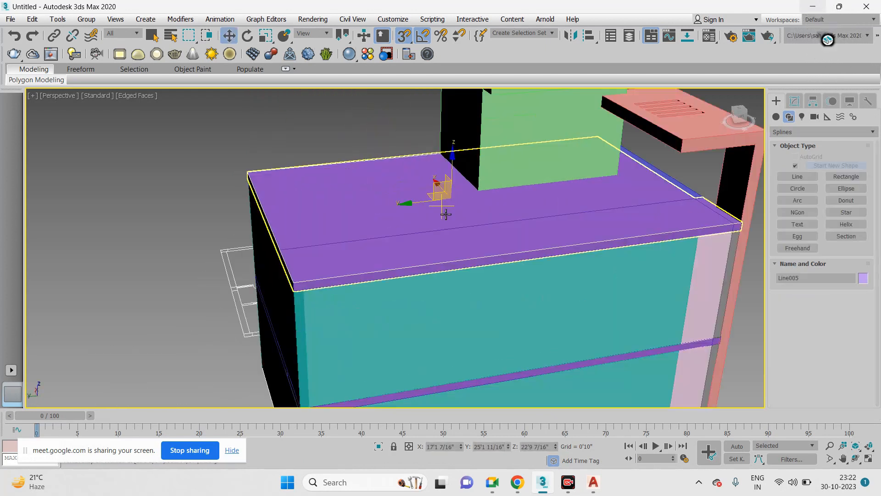
- Create an AEC Extended Railing that uses the roof-edge line as its path
click(777, 117)
click(791, 132)
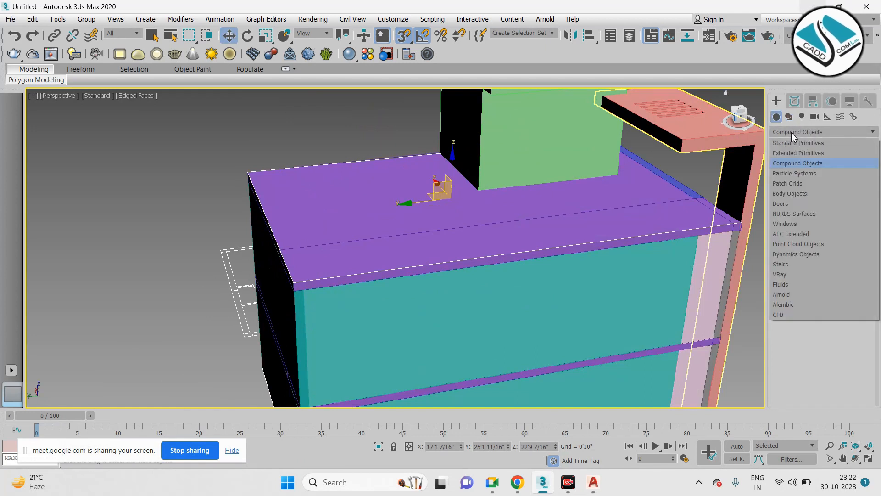
click(791, 235)
click(840, 167)
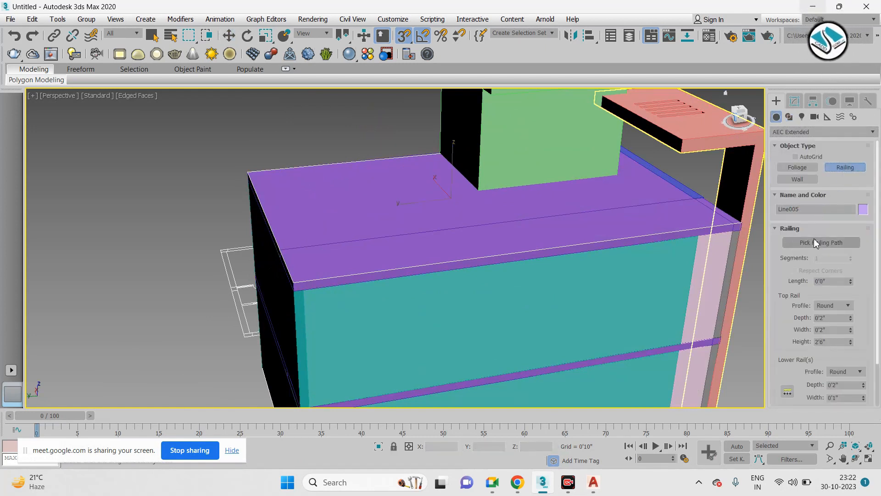
click(705, 230)
middle_drag(608, 214, 601, 213)
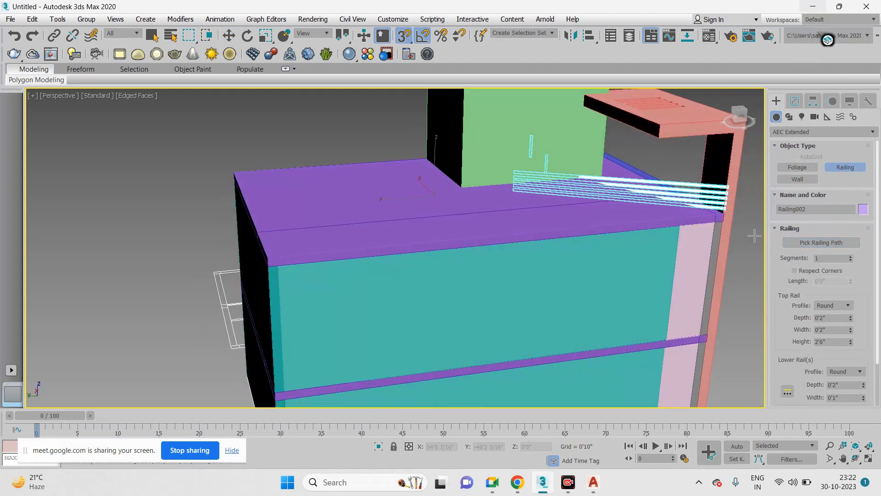
- Set the roof railing's Segments to 300 and inspect how it follows the roof edge
text(30)
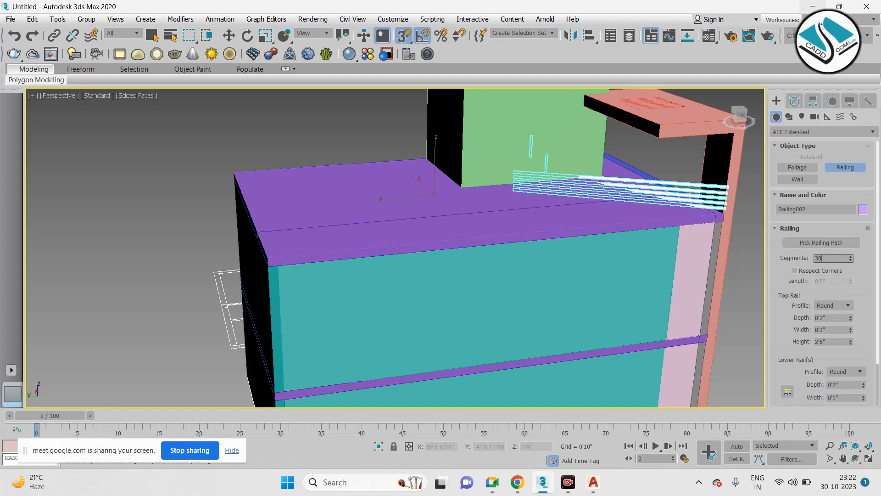
text(0)
key(Return)
alt+middle_drag(551, 197, 652, 184)
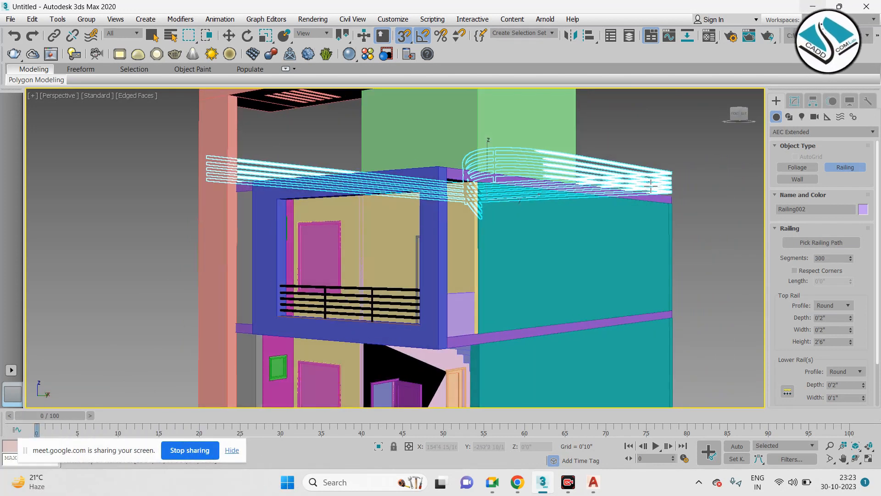
alt+middle_drag(630, 191, 502, 236)
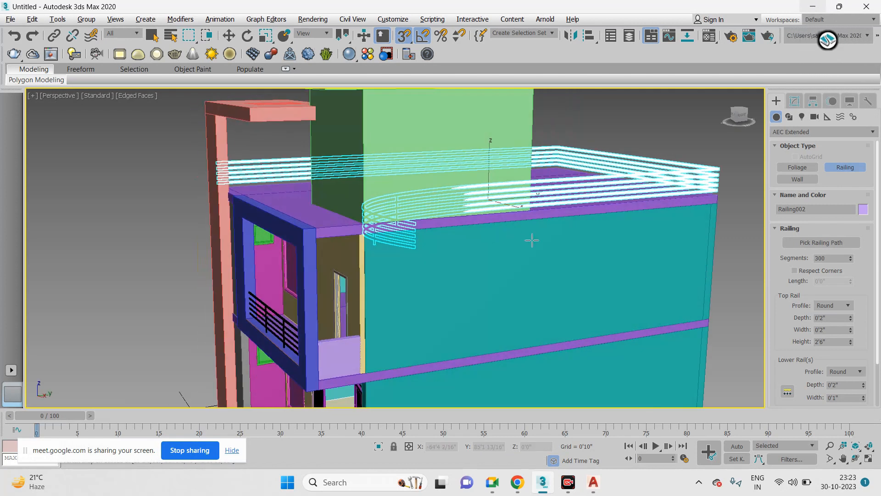
- Move the roof railing about 42'8" along Y, clear of the rear of the house, to expose its path line
key(w)
click(795, 101)
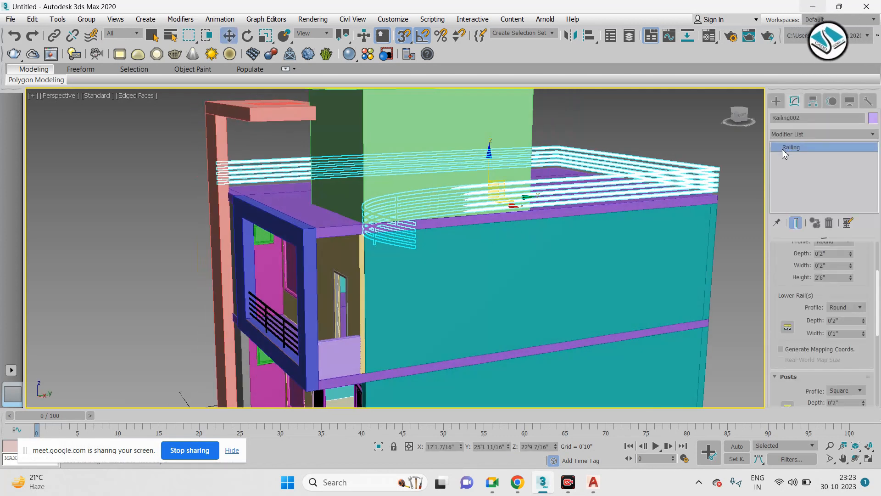
alt+middle_drag(468, 209, 510, 258)
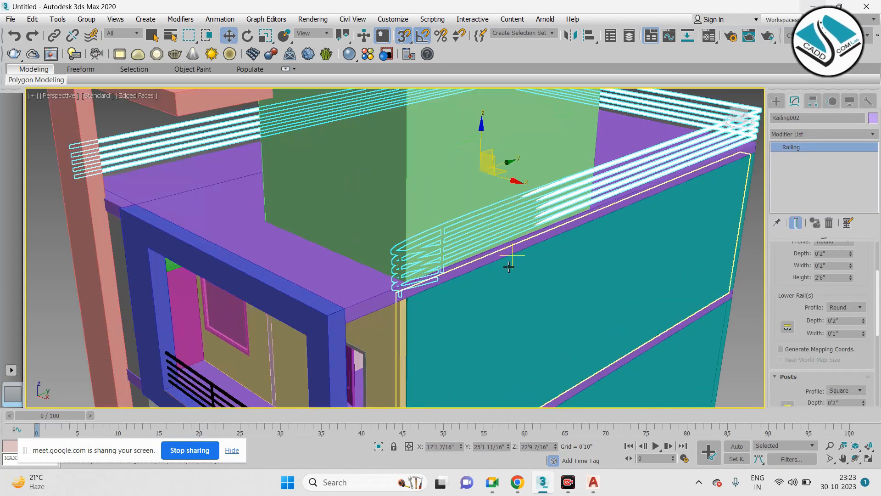
scroll(502, 239, down, 2)
click(777, 101)
scroll(578, 170, down, 3)
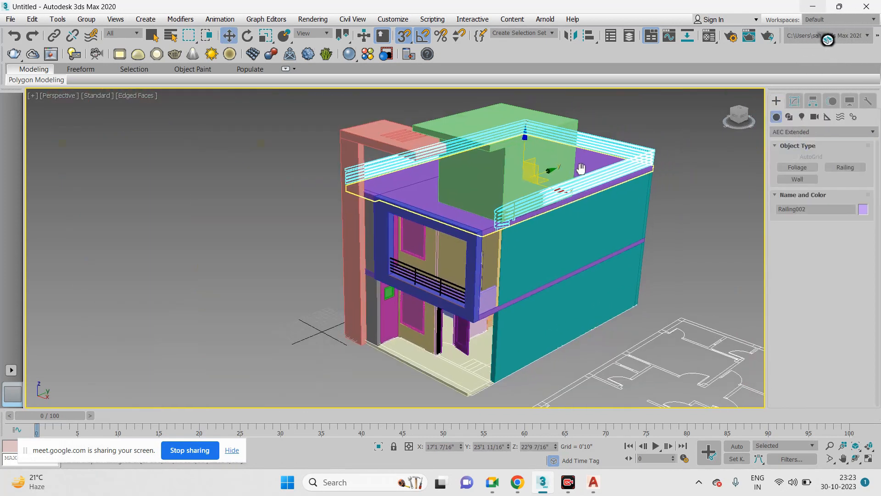
middle_drag(580, 171, 546, 183)
drag(526, 179, 672, 158)
scroll(673, 158, up, 3)
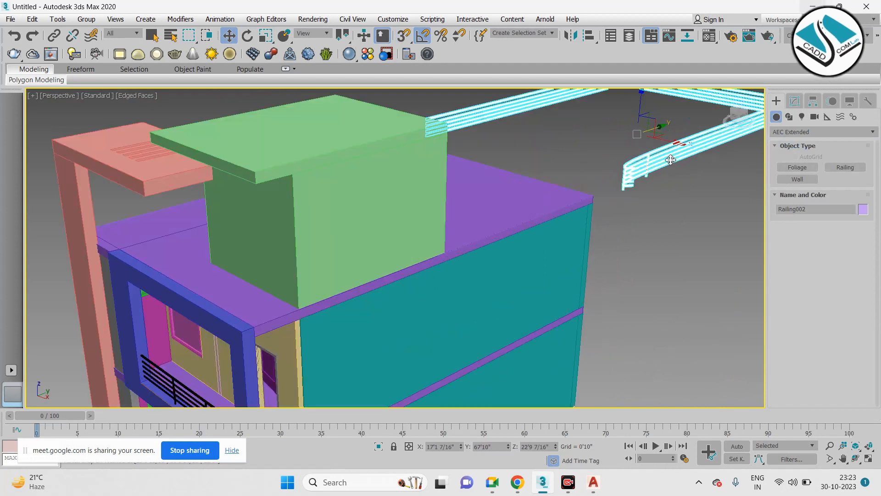
- Select the roof-edge line and move it about 2'8" along X so it stands clear of the slab
click(501, 232)
mouse_move(409, 262)
alt+middle_down()
mouse_move(409, 246)
mouse_move(413, 257)
alt+middle_up()
drag(410, 229, 432, 236)
alt+middle_drag(433, 236, 467, 260)
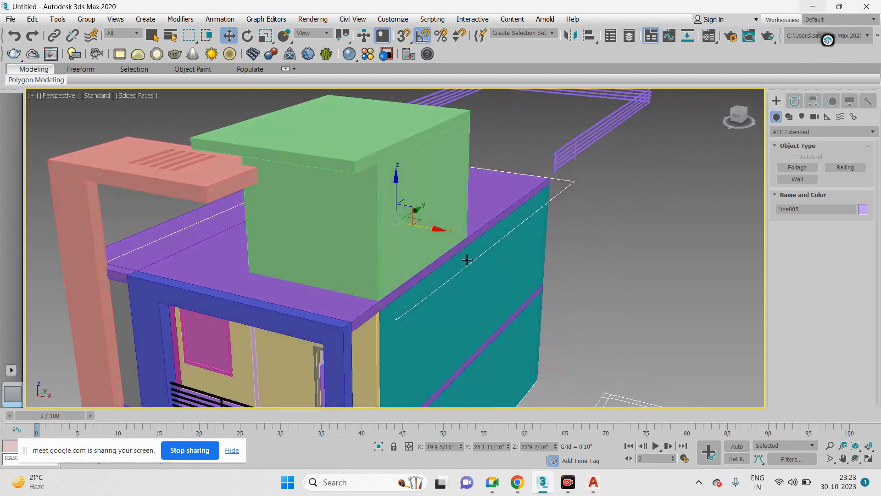
- In the top view, set the roof-edge line's curved end vertex beside the staircase to Corner
key(alt+w)
right_click(279, 178)
key(alt+w)
scroll(332, 230, down, 3)
middle_drag(541, 179, 457, 226)
scroll(457, 227, up, 2)
click(795, 101)
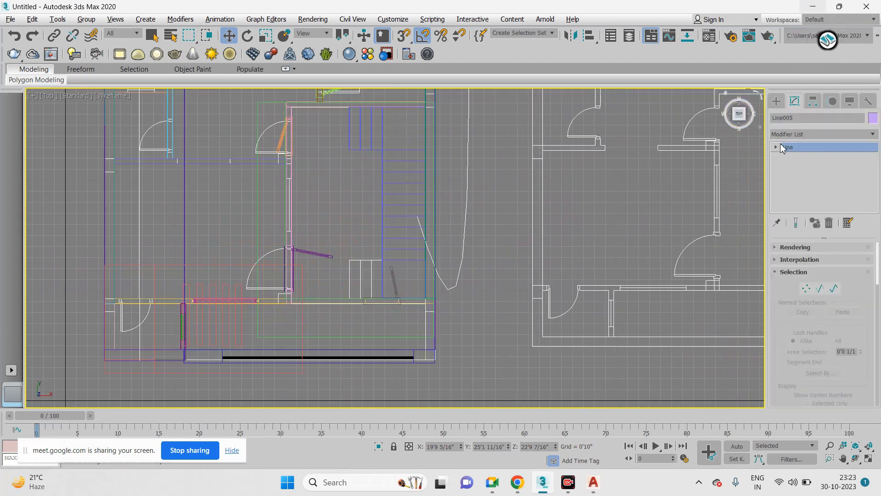
click(796, 156)
scroll(478, 200, down, 3)
scroll(426, 205, up, 2)
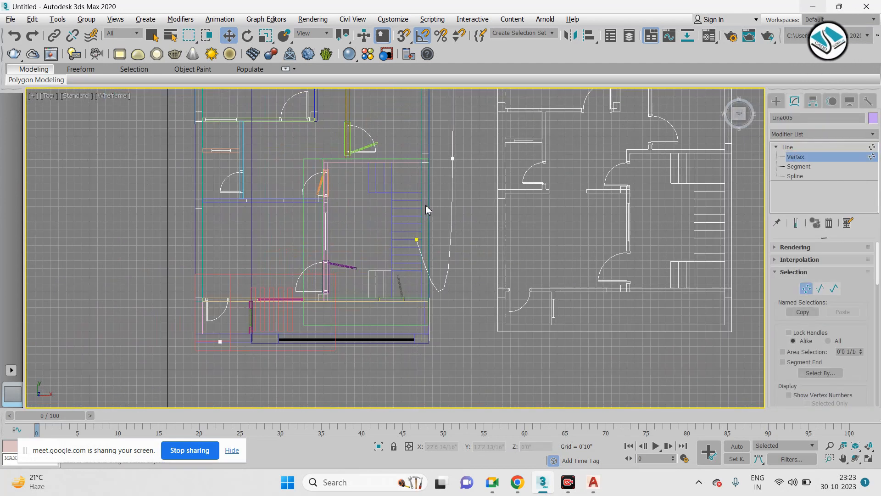
click(417, 239)
right_click(429, 207)
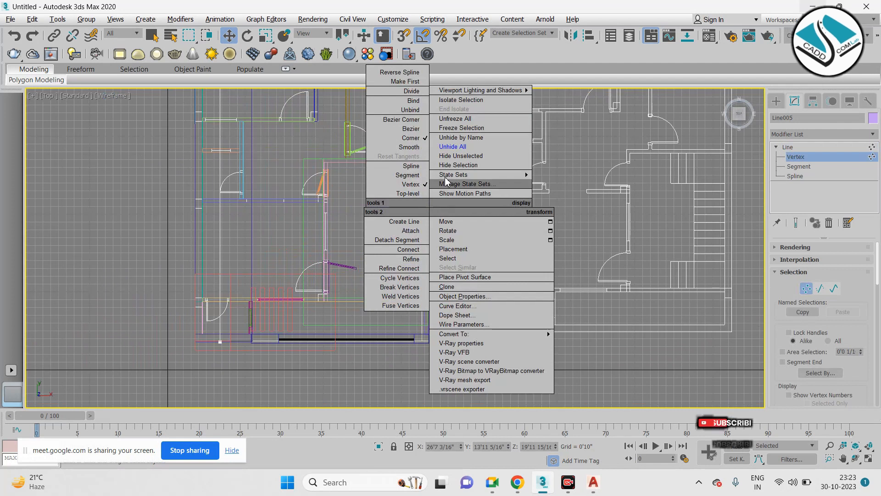
click(410, 138)
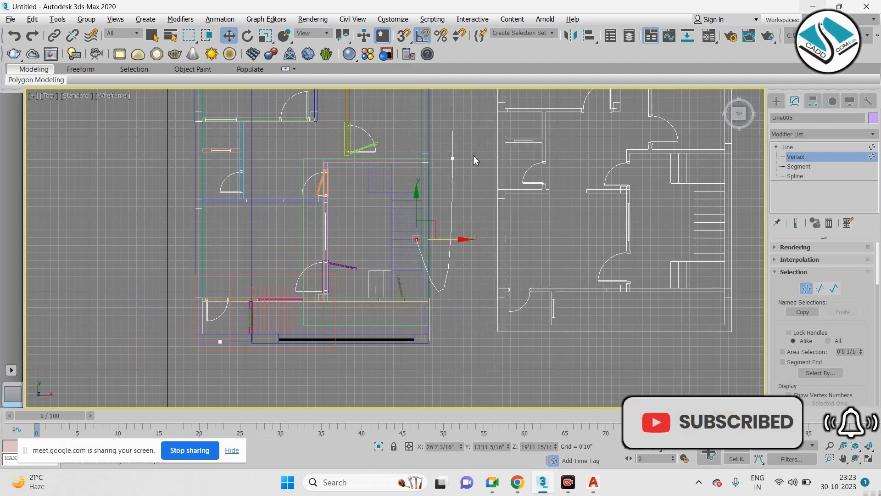
- Convert all vertices of the roof-edge line to Corner and check the straightened line in the perspective view
scroll(474, 159, down, 5)
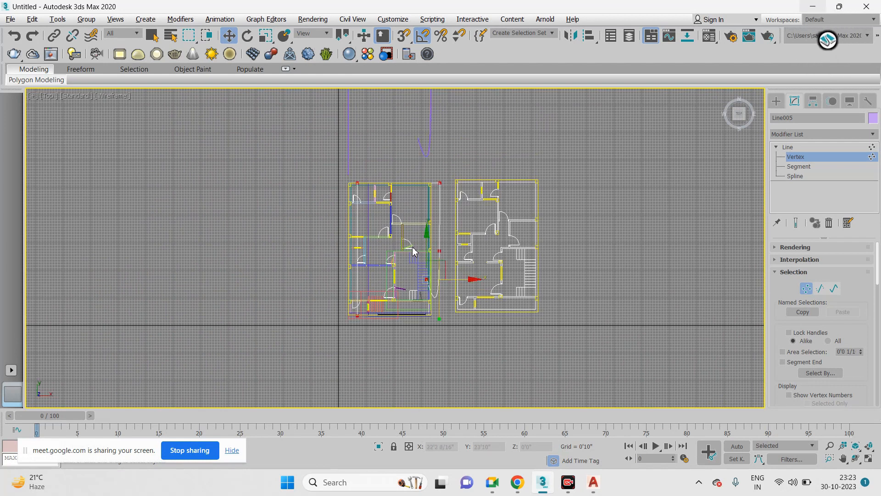
right_click(414, 251)
click(399, 178)
scroll(434, 249, up, 5)
click(412, 334)
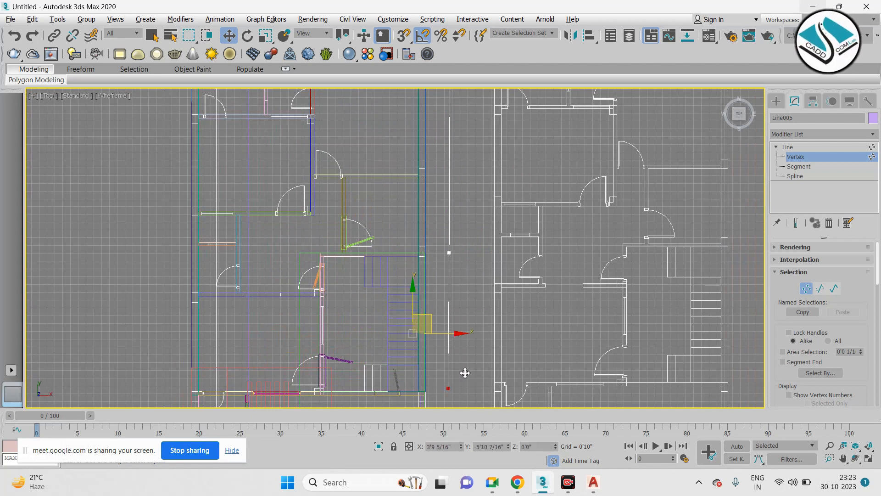
key(alt+w)
key(alt+w)
middle_drag(543, 290, 408, 319)
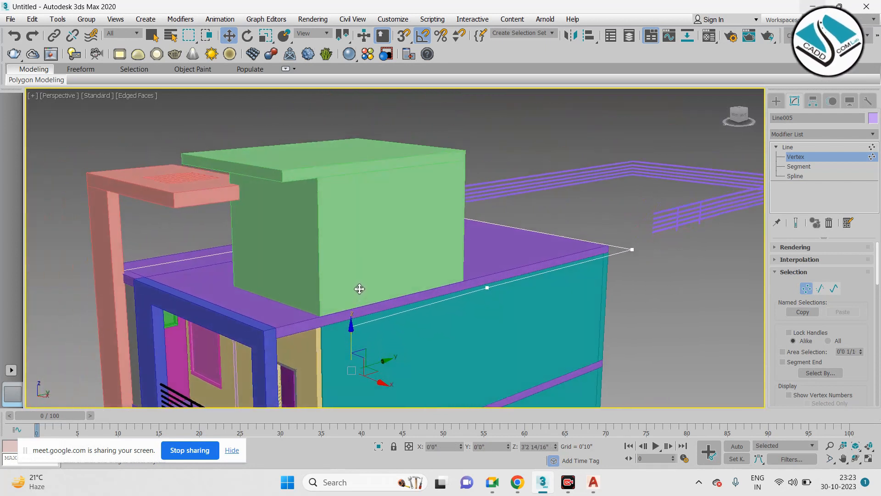
alt+middle_drag(501, 236, 385, 231)
mouse_move(464, 235)
alt+middle_down()
mouse_move(411, 255)
mouse_move(461, 245)
alt+middle_up()
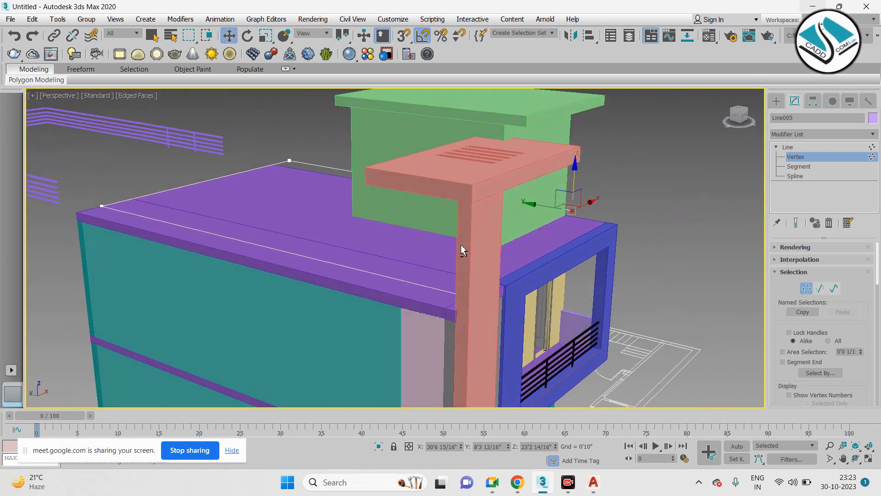
- Leave vertex editing and snap the roof-edge line back onto the roof slab's edge
click(776, 101)
scroll(586, 174, down, 3)
alt+middle_drag(443, 207, 525, 242)
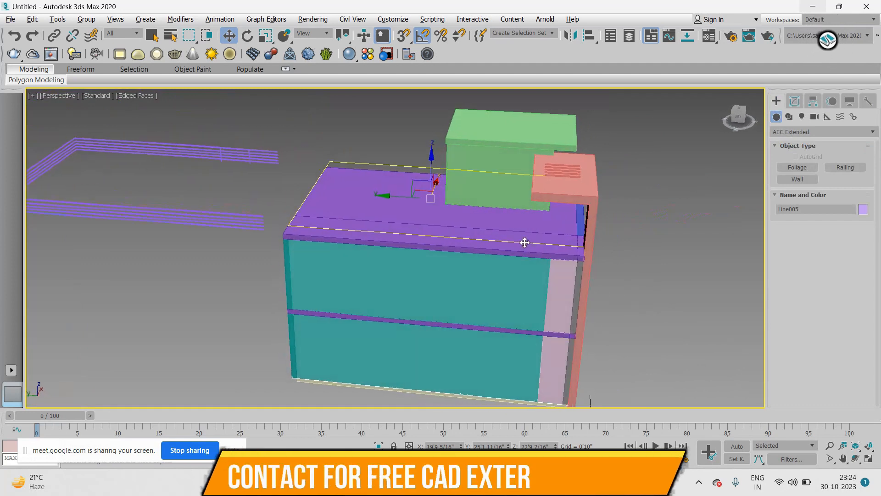
scroll(485, 215, up, 3)
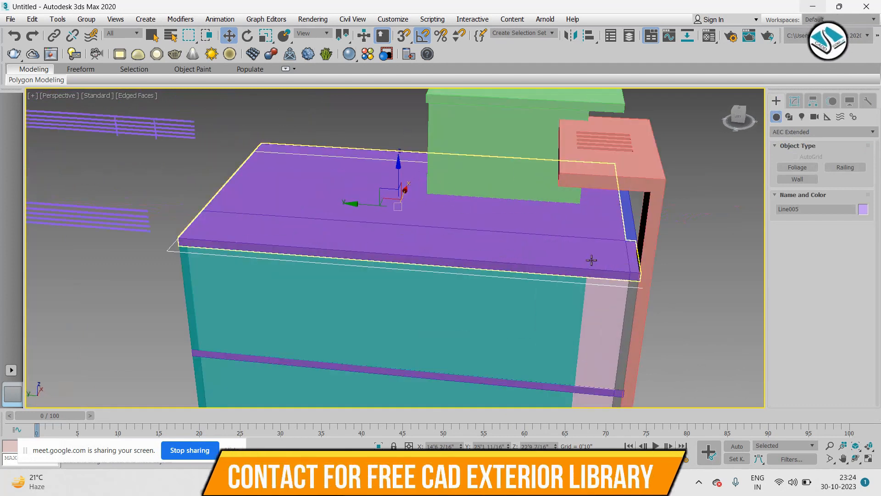
scroll(647, 299, up, 4)
key(s)
drag(645, 298, 565, 279)
scroll(564, 278, down, 5)
- Move the railing back onto the roof along the slab's edge and inspect its end beside the rooftop room
click(250, 237)
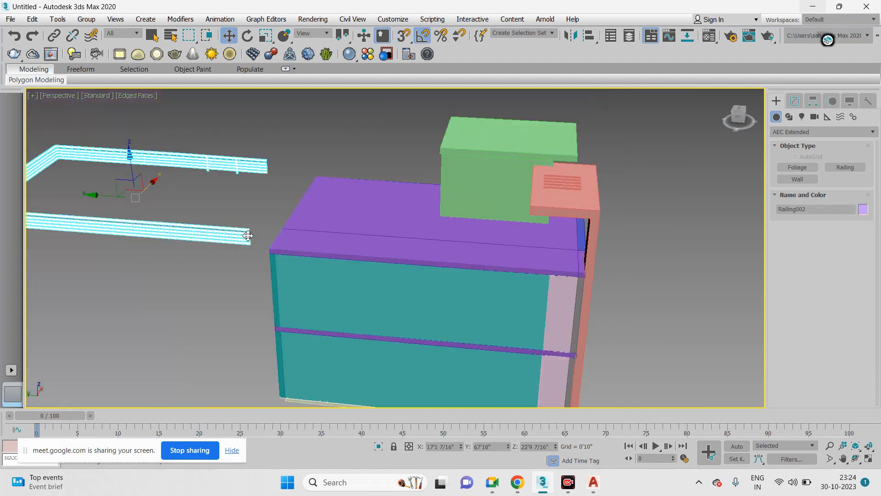
drag(101, 197, 388, 240)
alt+middle_drag(522, 261, 395, 254)
click(606, 177)
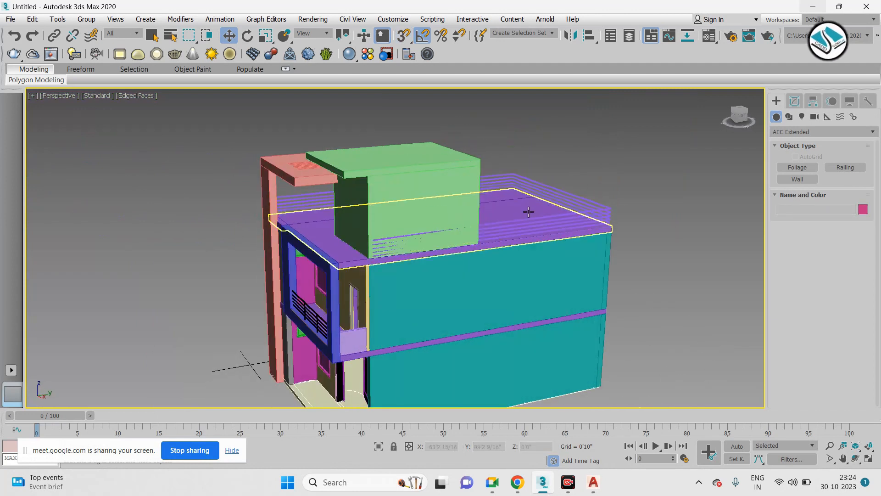
click(524, 228)
scroll(388, 257, up, 5)
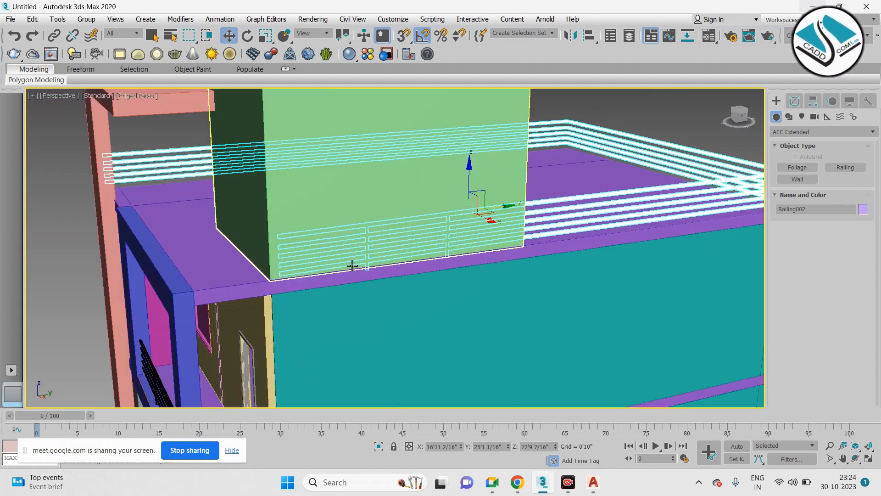
- Move the roof-edge line's end vertex back along the slab edge to the rooftop room's corner, shortening the railing
click(312, 279)
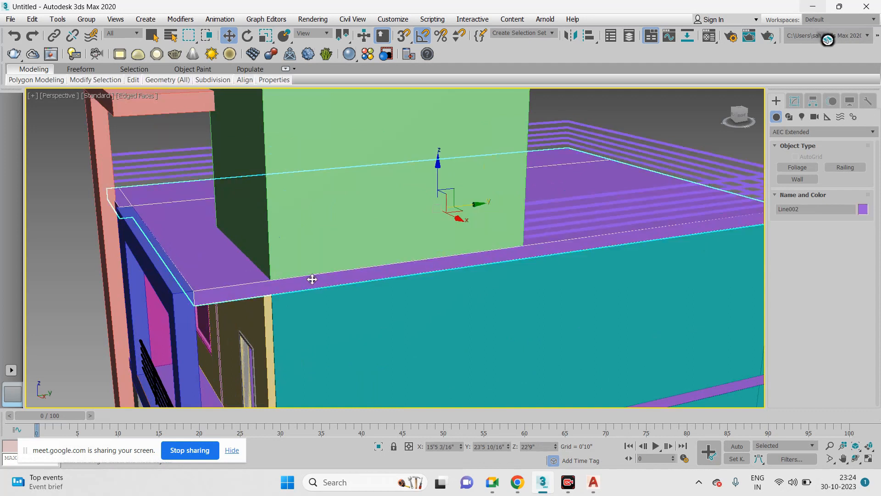
click(320, 281)
click(795, 101)
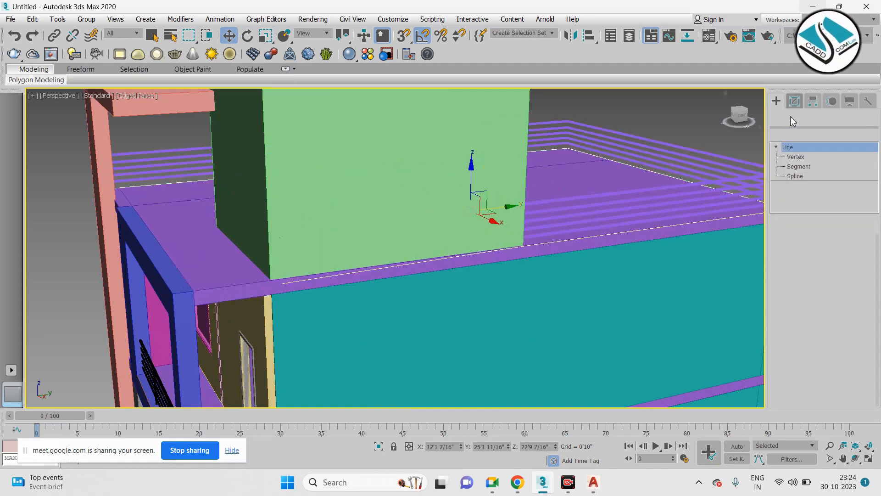
key(1)
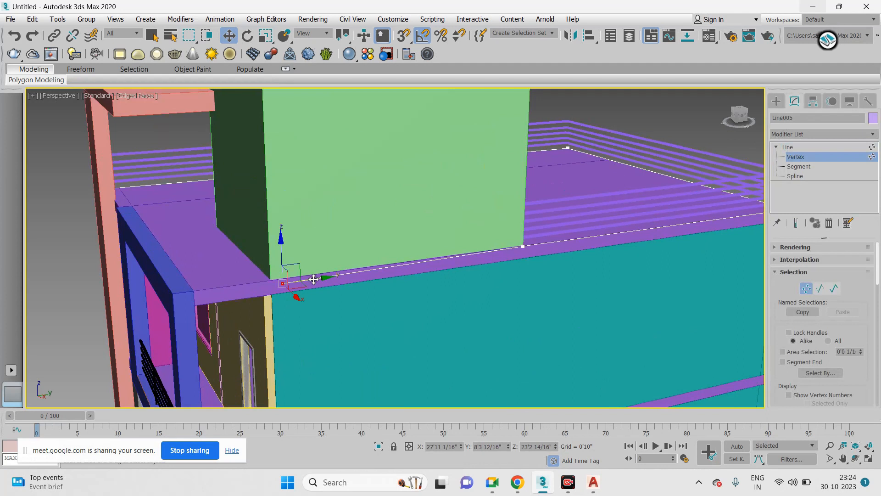
drag(535, 244, 543, 240)
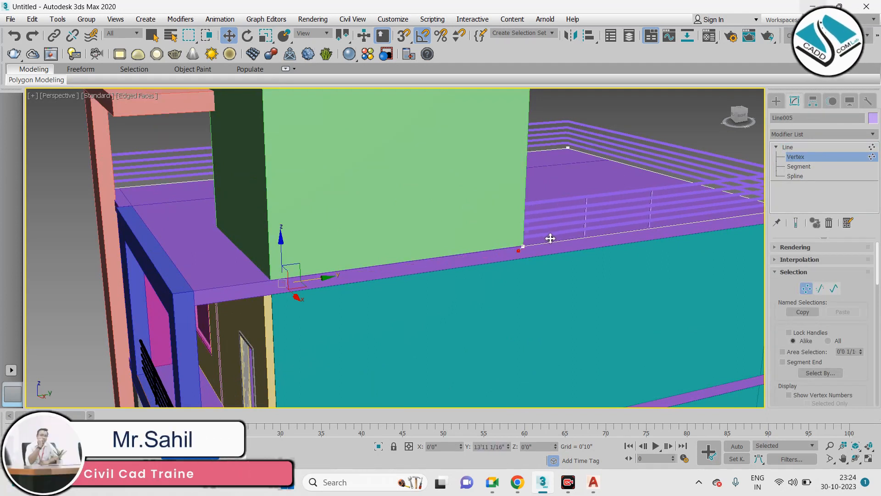
click(520, 250)
- Change the roof railing's object color to black
scroll(522, 249, up, 5)
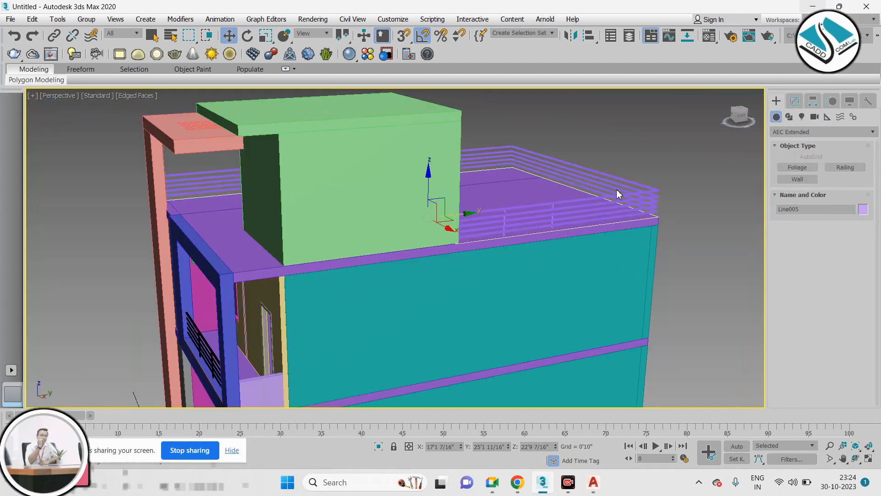
click(863, 209)
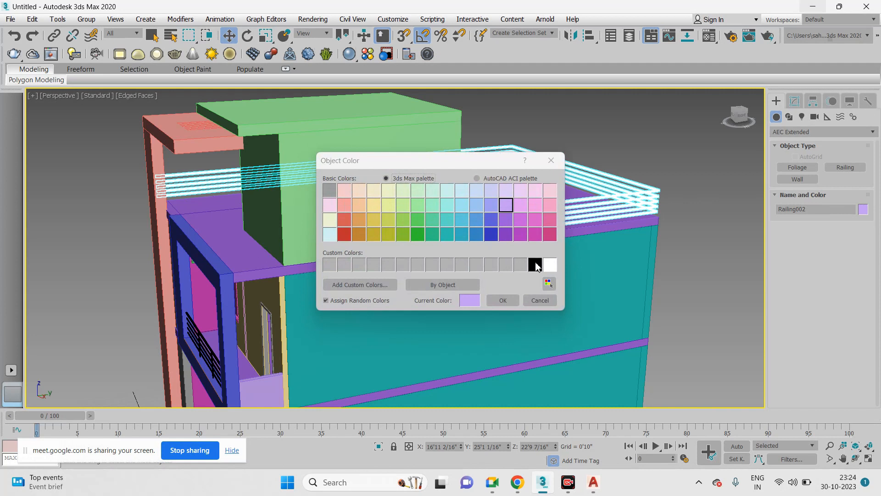
click(504, 296)
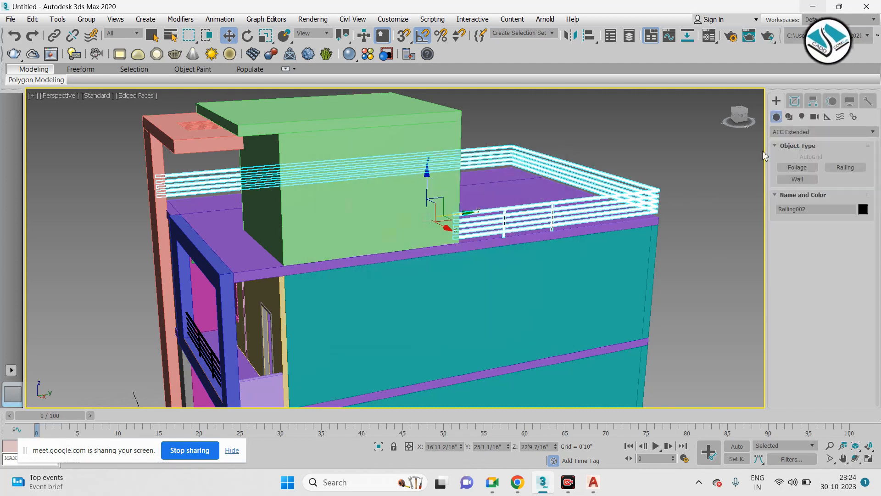
click(536, 246)
- Examine the roof slab, railing and front elevation from several sides of the house
scroll(514, 230, down, 4)
alt+middle_drag(510, 235, 549, 236)
scroll(459, 232, up, 6)
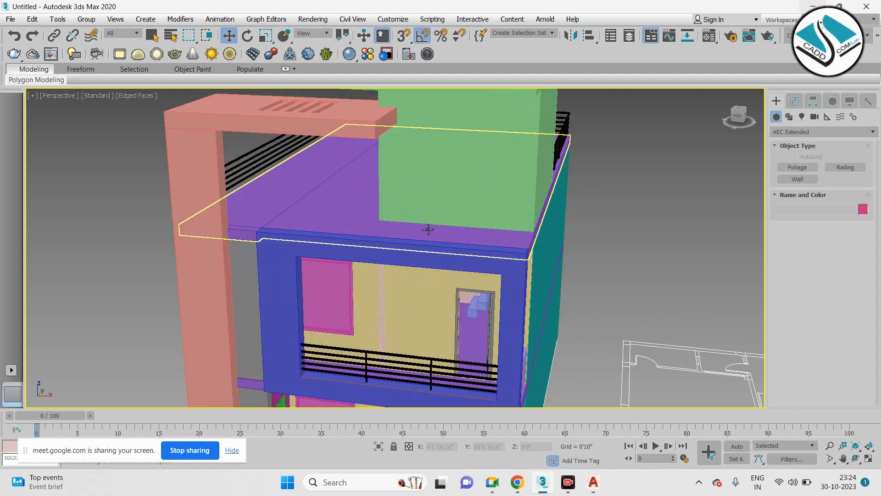
alt+middle_drag(292, 241, 340, 243)
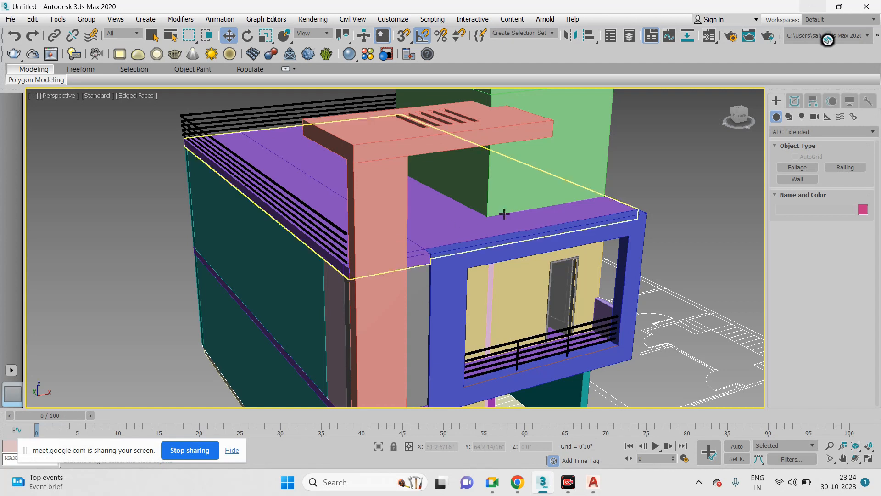
scroll(536, 224, up, 3)
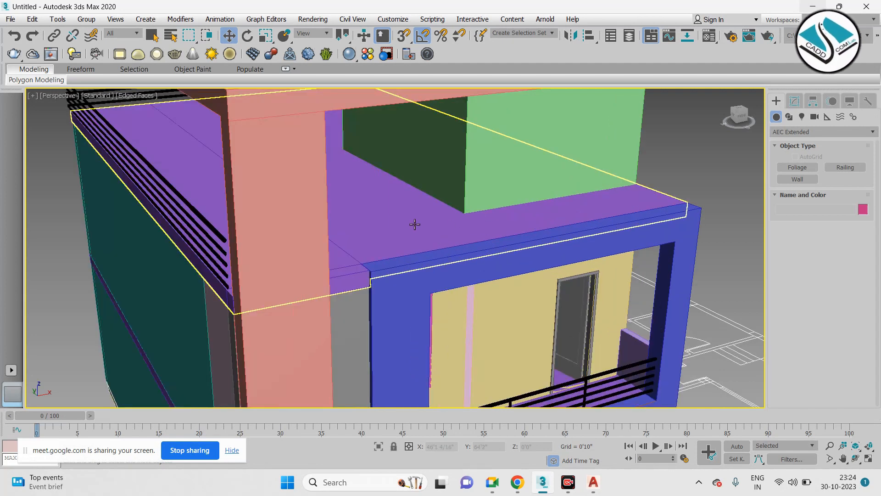
scroll(415, 225, down, 4)
alt+middle_drag(496, 285, 426, 254)
middle_drag(427, 254, 468, 256)
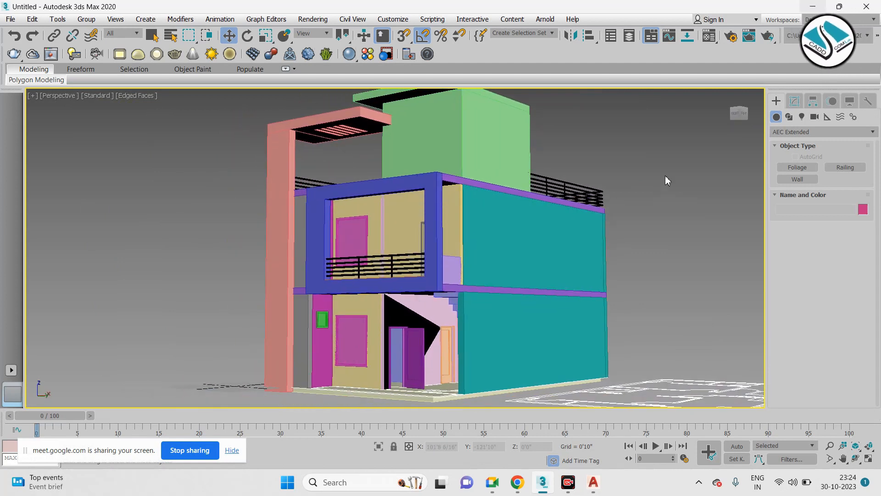